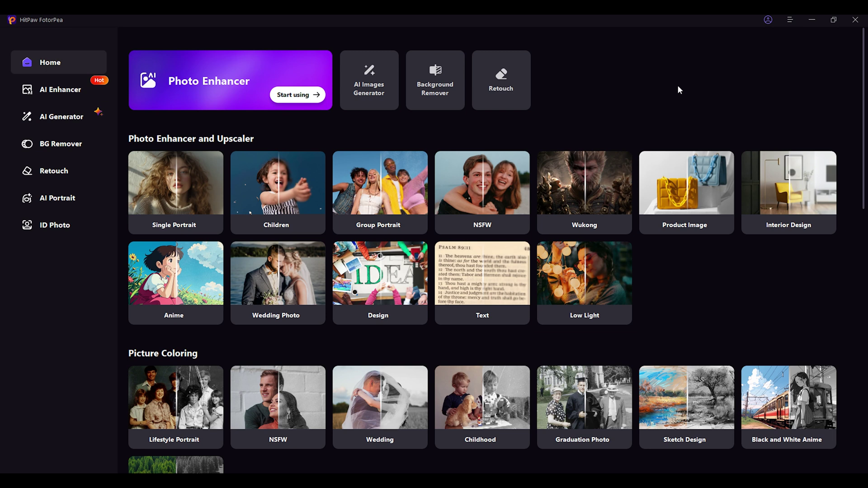
{"action": "left_click", "coordinate": [45, 99]}
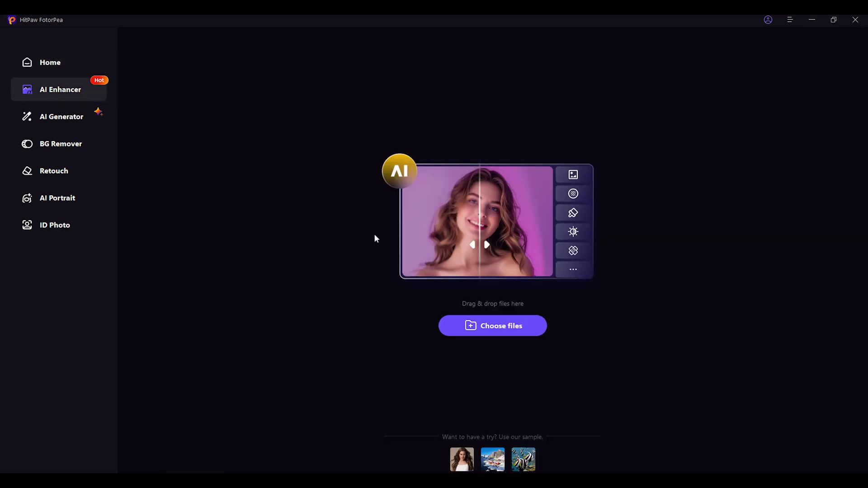
{"action": "left_click", "coordinate": [492, 325]}
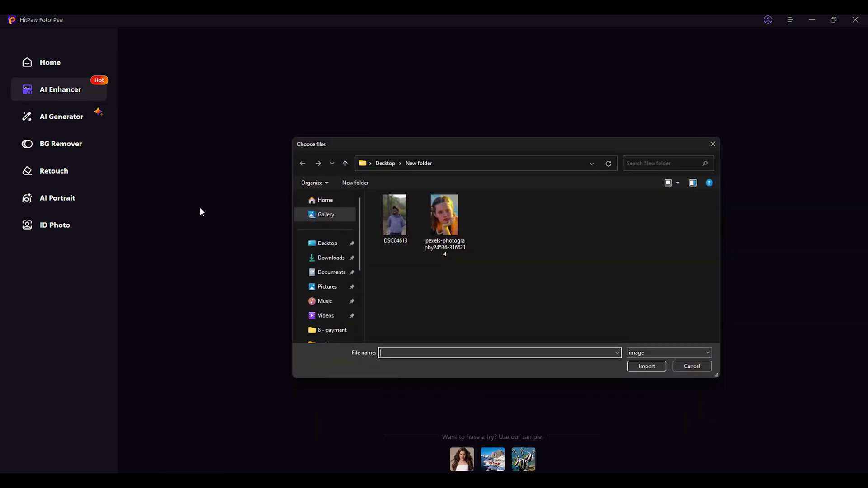
{"action": "double_click", "coordinate": [446, 222]}
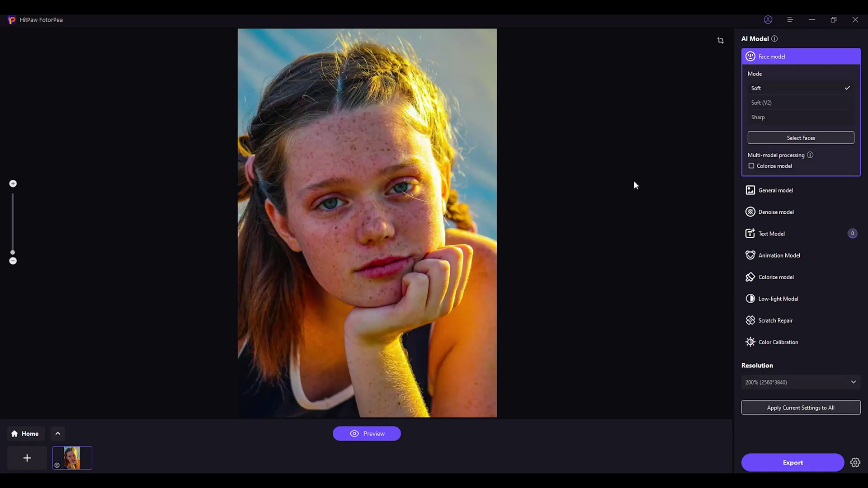
Step: Choose the Scratch Repair model with Face model processing for the portrait and a resolution of 200% (2560*3840)
{"action": "left_click", "coordinate": [765, 118]}
{"action": "left_click", "coordinate": [782, 322]}
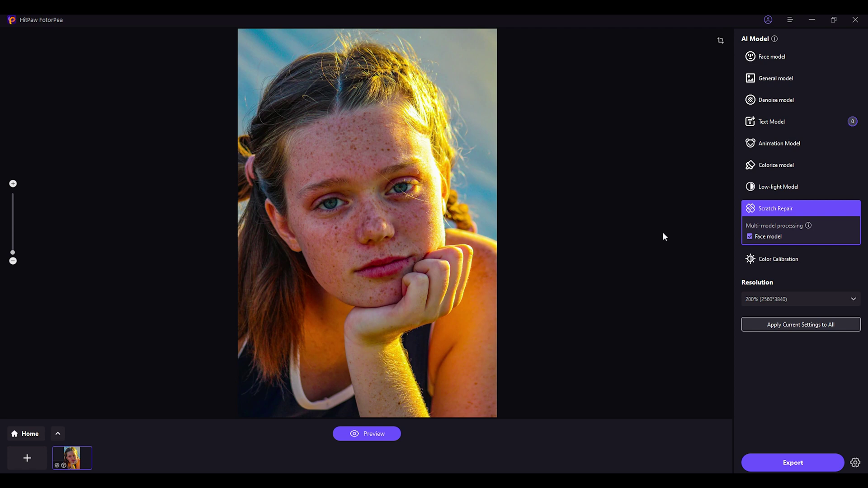
{"action": "left_click", "coordinate": [815, 301]}
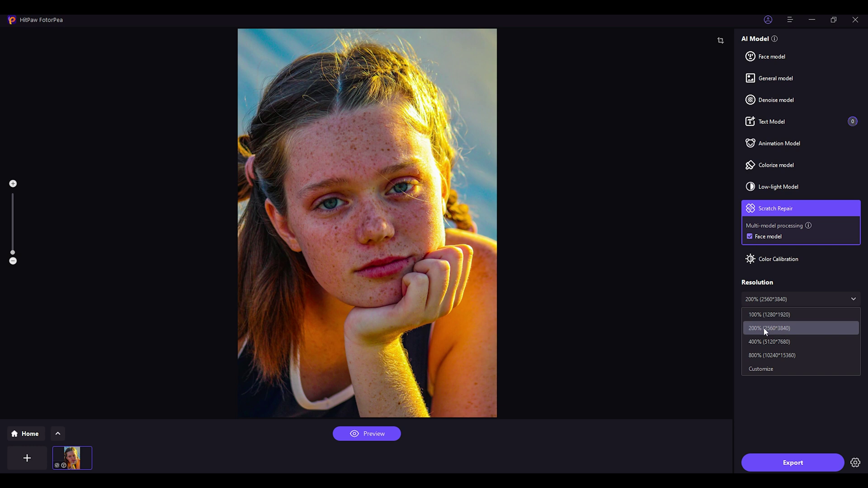
{"action": "left_click", "coordinate": [787, 332]}
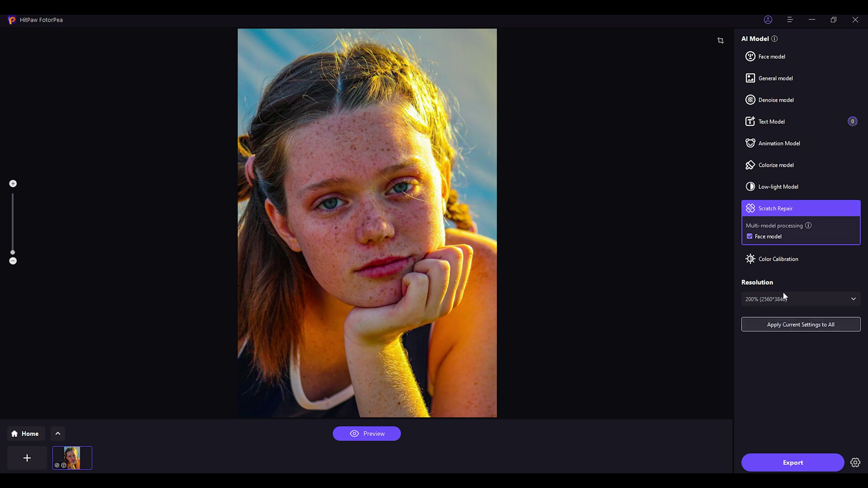
Step: Apply the current enhancement settings to all images and export the enhanced portrait
{"action": "left_click", "coordinate": [796, 329]}
{"action": "left_click", "coordinate": [473, 267]}
{"action": "left_click", "coordinate": [791, 468]}
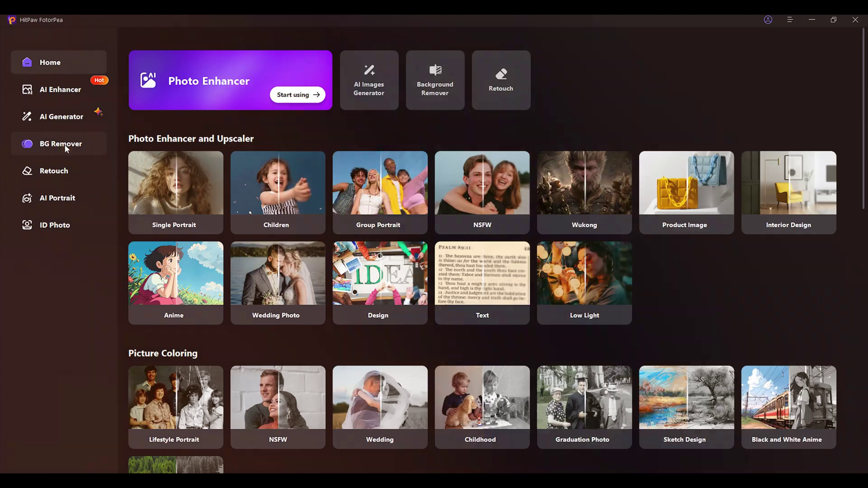
Step: Open BG Remover and import the photo DSC04613 to remove its background
{"action": "left_click", "coordinate": [64, 145]}
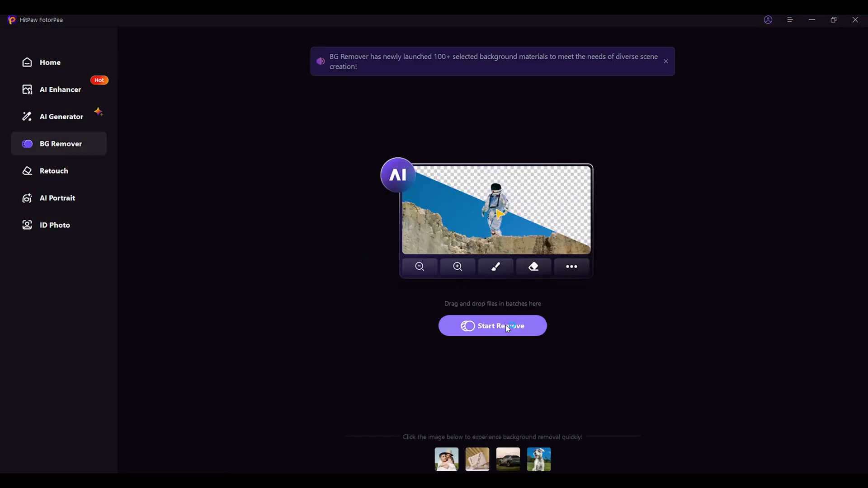
{"action": "left_click", "coordinate": [505, 325]}
{"action": "double_click", "coordinate": [392, 214]}
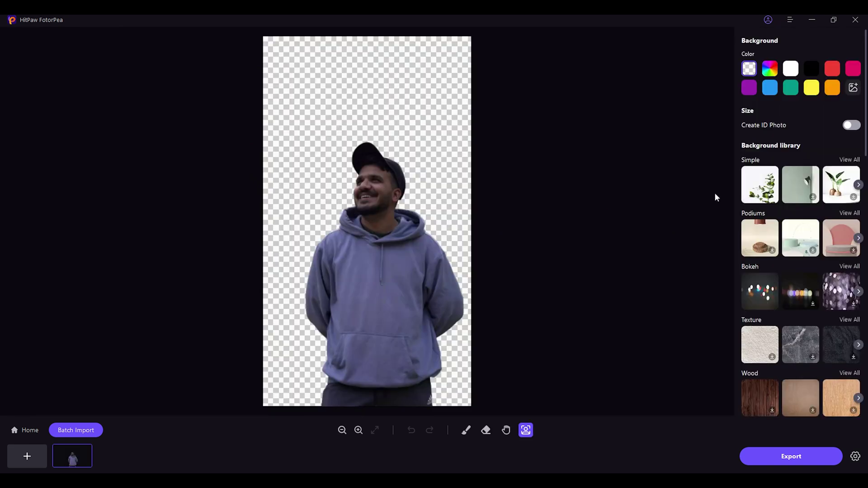
Step: Place the first Graffiti background behind the cut-out man and export the image
{"action": "scroll", "coordinate": [832, 230], "scroll_direction": "down", "scroll_amount": 15}
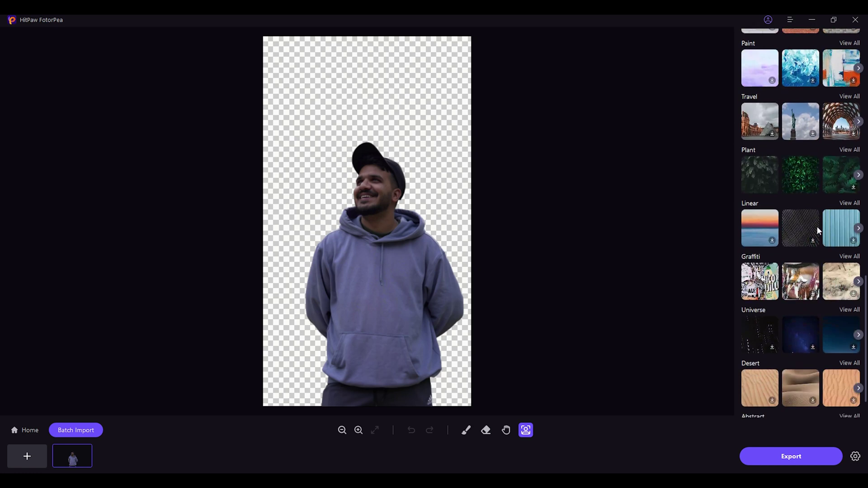
{"action": "scroll", "coordinate": [817, 230], "scroll_direction": "down", "scroll_amount": 1}
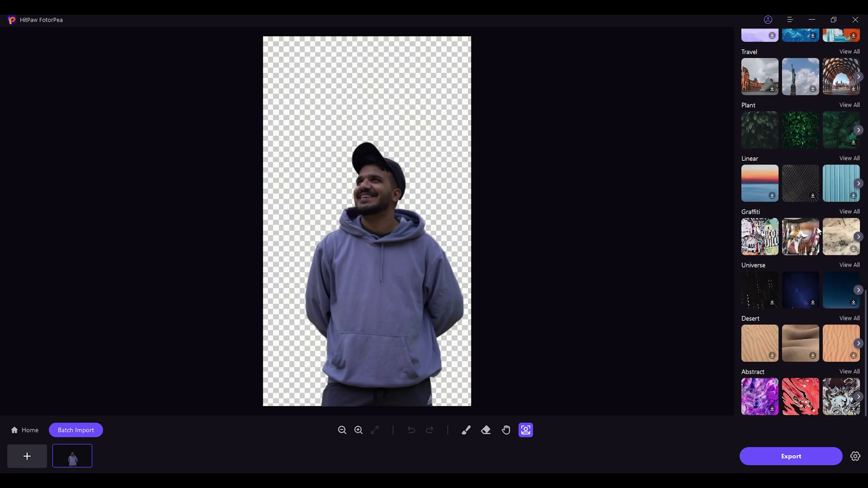
{"action": "left_click", "coordinate": [764, 238]}
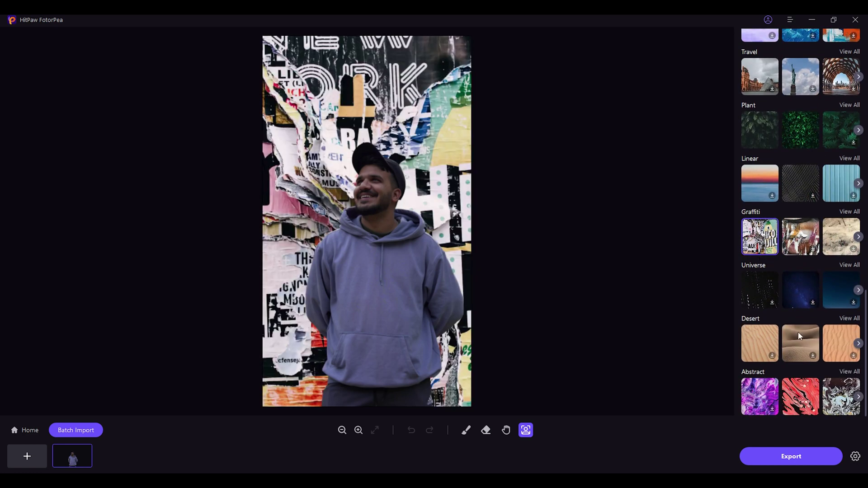
{"action": "left_click", "coordinate": [778, 456]}
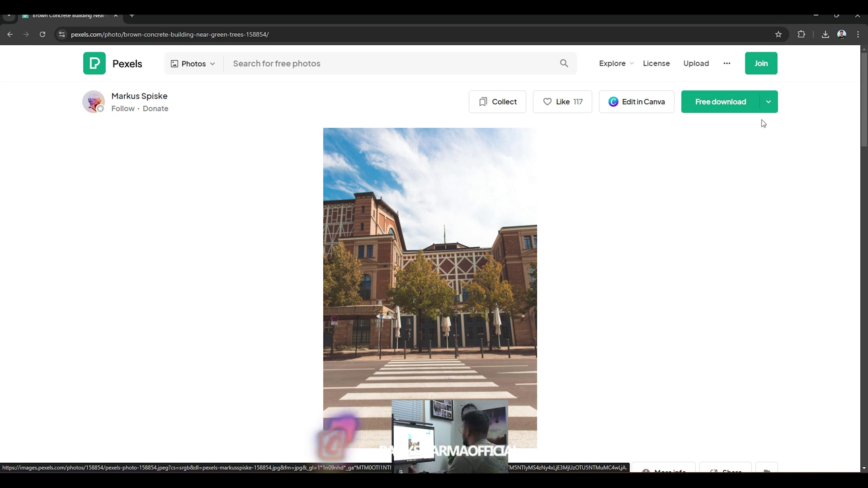
Step: Download the brown concrete building photo from Pexels in the Original 3840×5760 size
{"action": "left_click", "coordinate": [768, 102]}
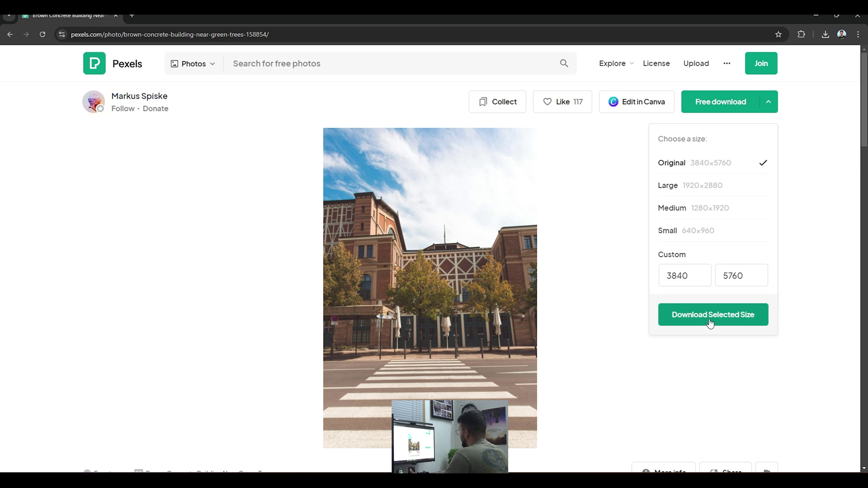
{"action": "left_click", "coordinate": [631, 273]}
{"action": "left_click", "coordinate": [504, 378]}
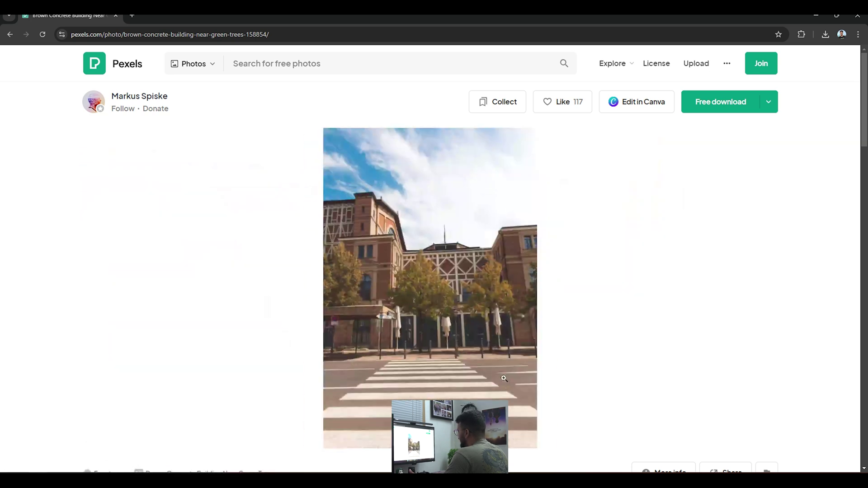
Step: Switch to the assets folder and view the downloaded building photo at full size, closing the viewer when done
{"action": "mouse_move", "coordinate": [364, 480]}
{"action": "left_click", "coordinate": [355, 432]}
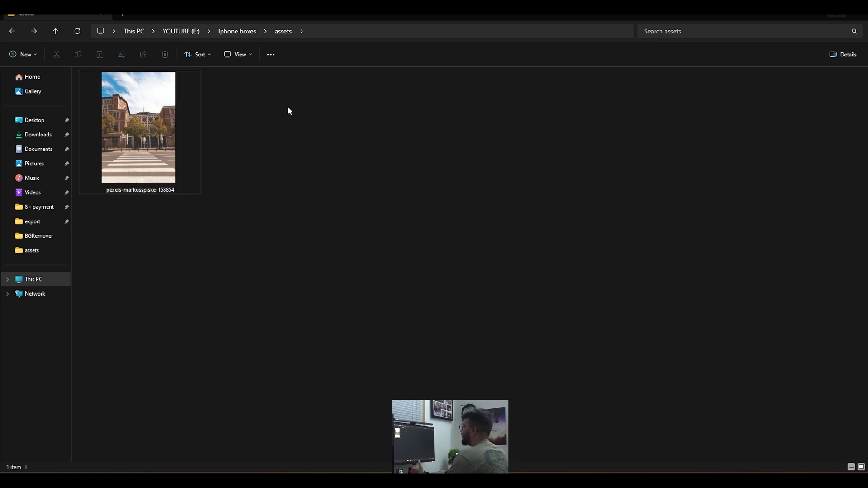
{"action": "left_click", "coordinate": [164, 169]}
{"action": "double_click", "coordinate": [163, 170]}
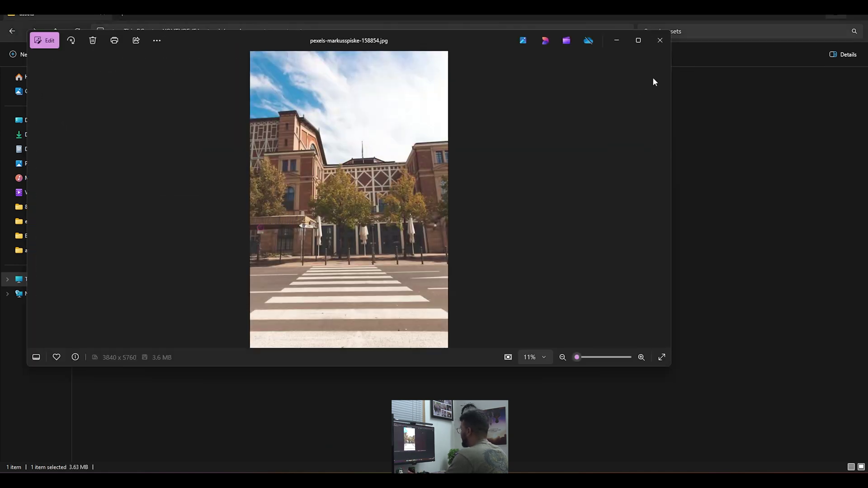
{"action": "left_click", "coordinate": [660, 40]}
{"action": "left_click", "coordinate": [357, 174]}
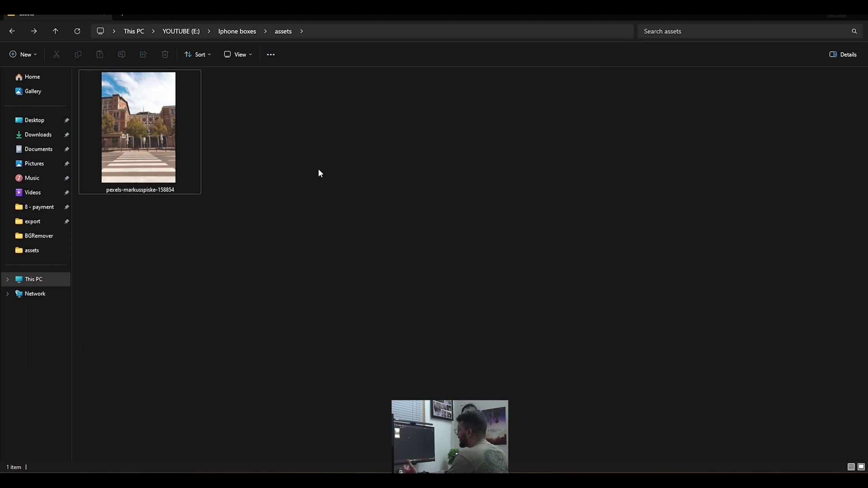
Step: Switch to After Effects, import the building photo from the assets folder into a new composition, and enlarge the composition preview
{"action": "left_click", "coordinate": [421, 480]}
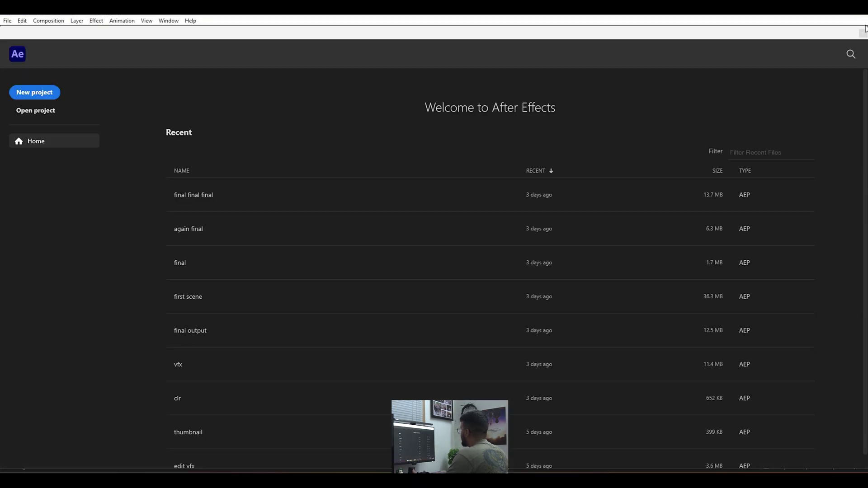
{"action": "left_click", "coordinate": [864, 34]}
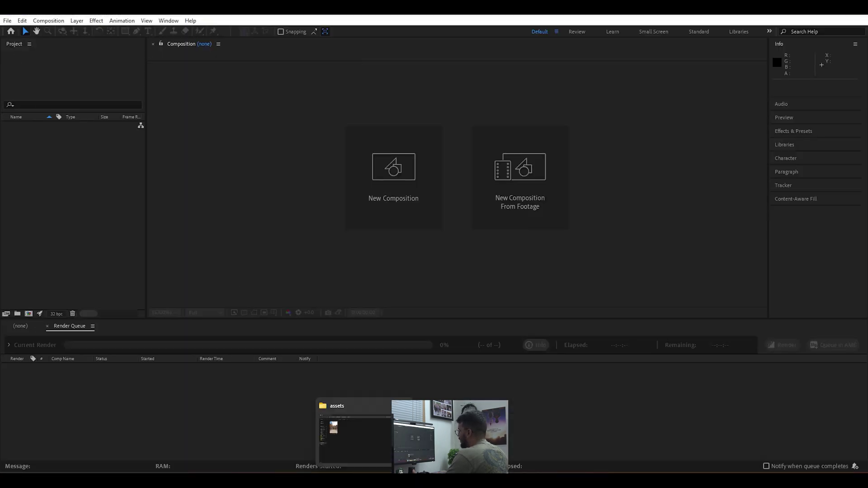
{"action": "left_click", "coordinate": [352, 418]}
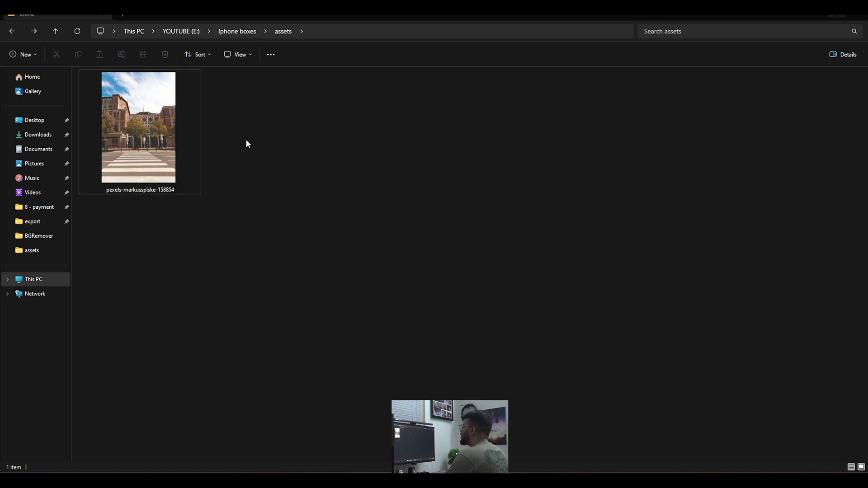
{"action": "left_click_drag", "start_coordinate": [136, 130], "coordinate": [30, 316]}
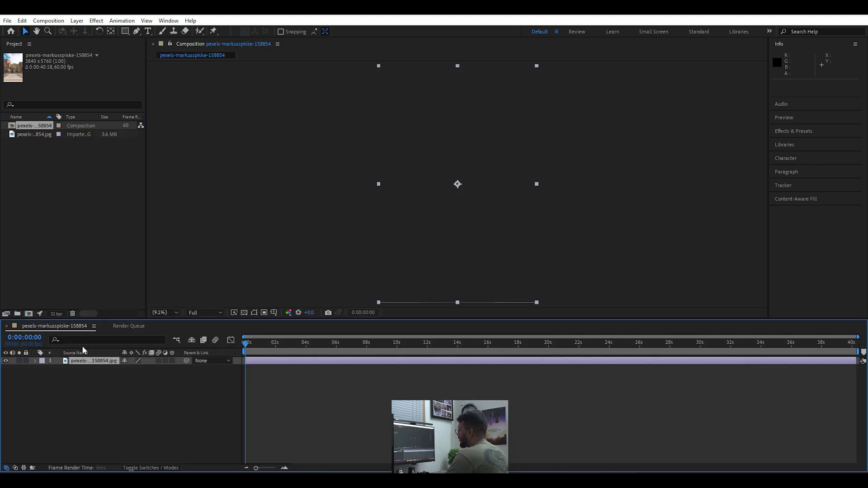
{"action": "left_click_drag", "start_coordinate": [382, 318], "coordinate": [382, 355]}
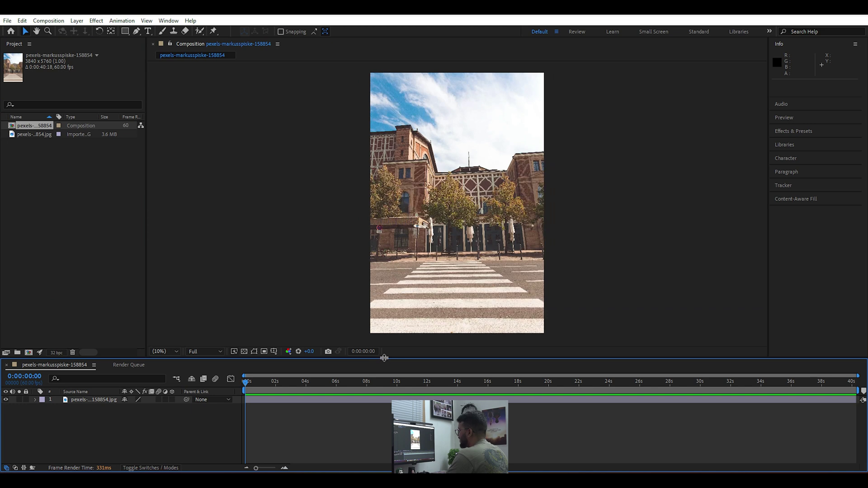
Step: Set the composition's size to a width of 1080 px and a height of 1920 px
{"action": "right_click", "coordinate": [141, 427]}
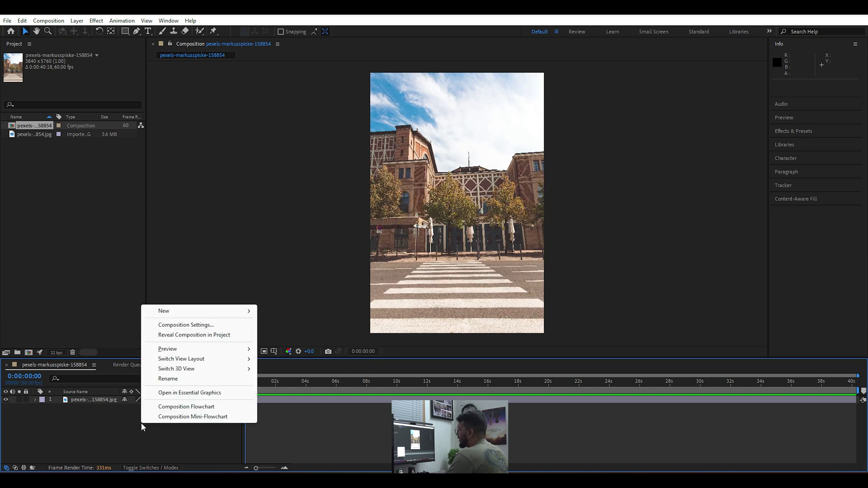
{"action": "left_click", "coordinate": [161, 326]}
{"action": "left_click", "coordinate": [180, 218]}
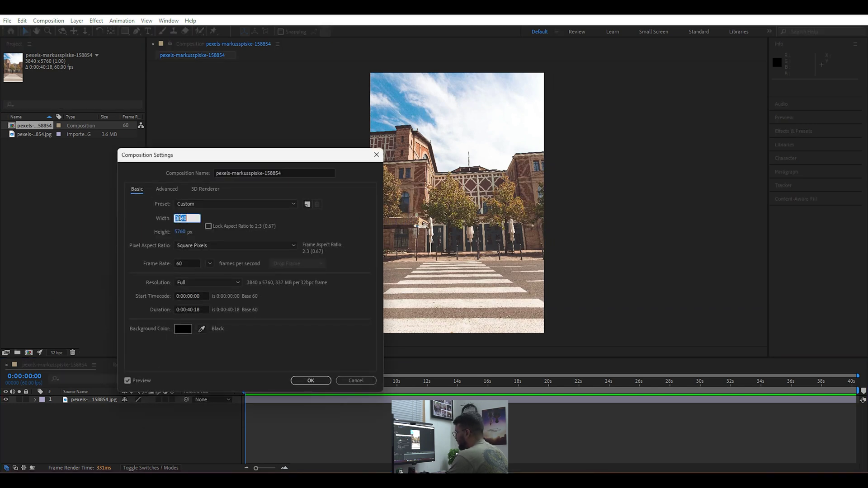
{"action": "type", "text": "1080"}
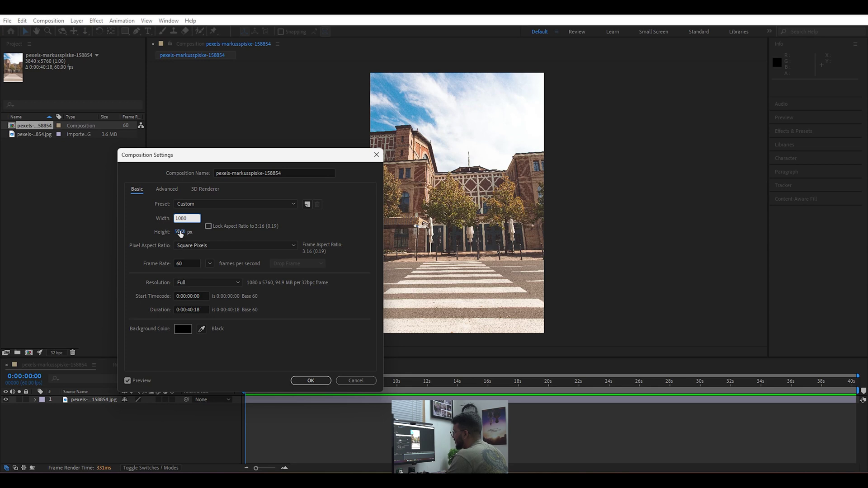
{"action": "left_click", "coordinate": [180, 232]}
{"action": "type", "text": "1920"}
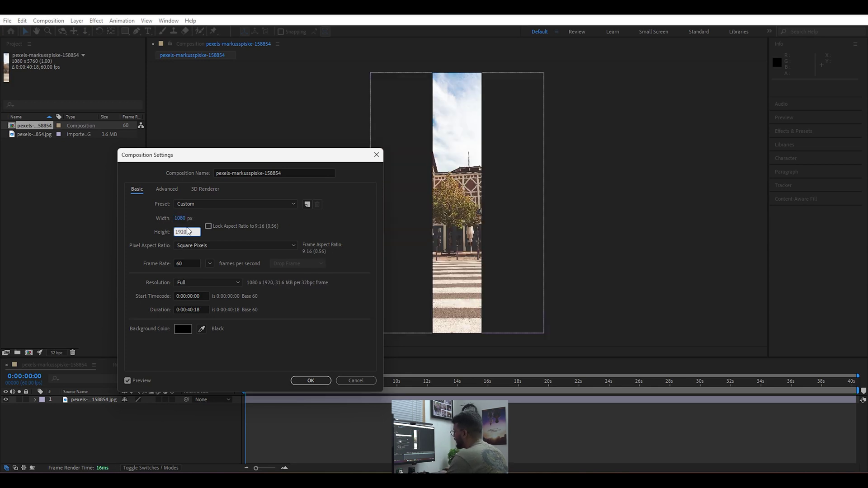
{"action": "left_click", "coordinate": [310, 380]}
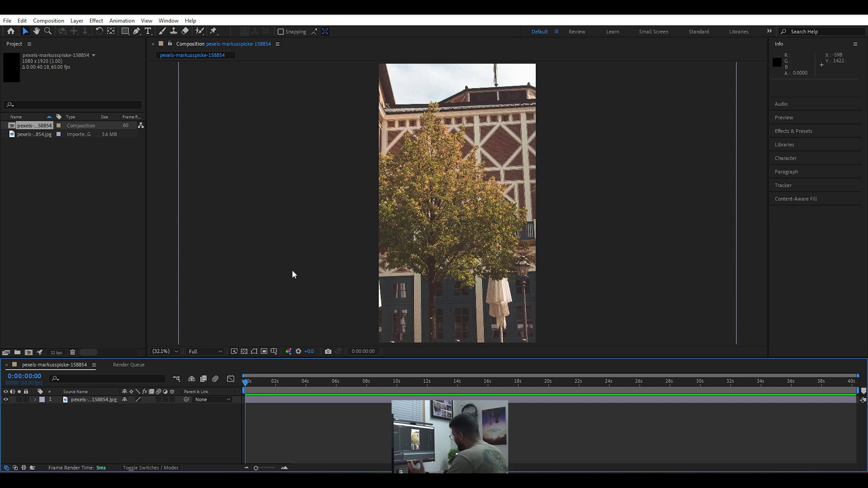
Step: Reveal the building photo layer's Scale property and set it to 33%
{"action": "left_click", "coordinate": [100, 402]}
{"action": "key", "text": "s"}
{"action": "left_click", "coordinate": [135, 407]}
{"action": "type", "text": "33"}
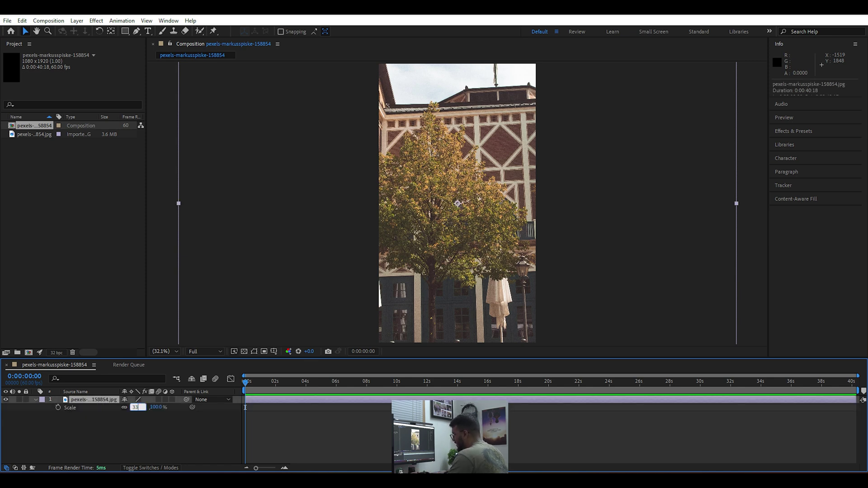
{"action": "key", "text": "Return"}
Step: Check the photo's upper edge, set its scale to 33.5% to fill the frame, and fit the composition in the view
{"action": "scroll", "coordinate": [395, 126], "scroll_direction": "up", "scroll_amount": 1}
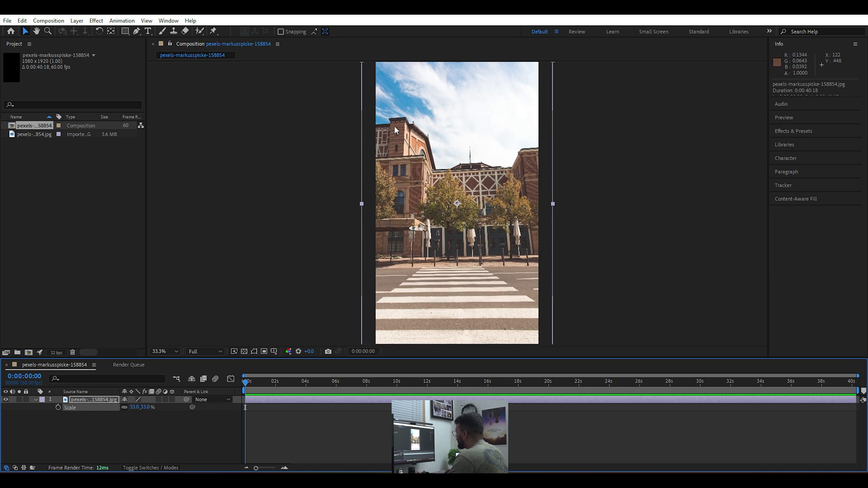
{"action": "middle_click_drag", "start_coordinate": [396, 112], "coordinate": [399, 220]}
{"action": "key", "text": "slash"}
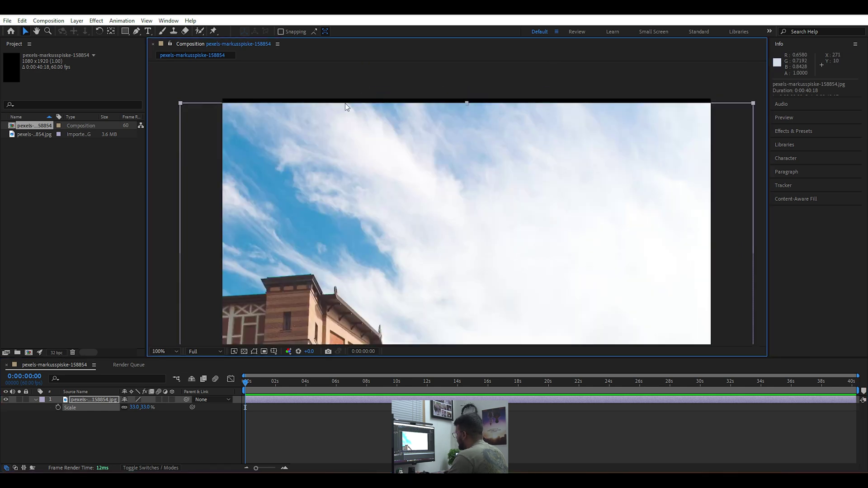
{"action": "left_click", "coordinate": [136, 407]}
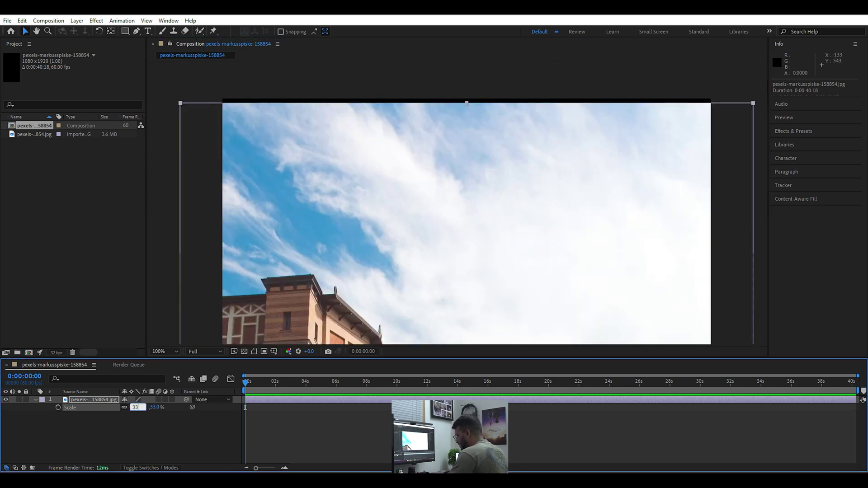
{"action": "key", "text": "Return"}
{"action": "left_click", "coordinate": [192, 452]}
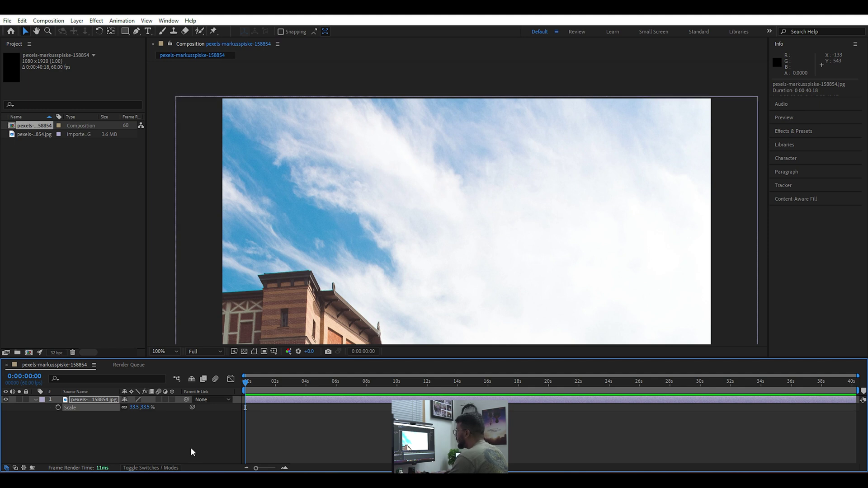
{"action": "scroll", "coordinate": [368, 198], "scroll_direction": "down", "scroll_amount": 1}
{"action": "middle_click_drag", "start_coordinate": [409, 215], "coordinate": [391, 153]}
{"action": "key", "text": "shift+slash"}
{"action": "left_click", "coordinate": [159, 350]}
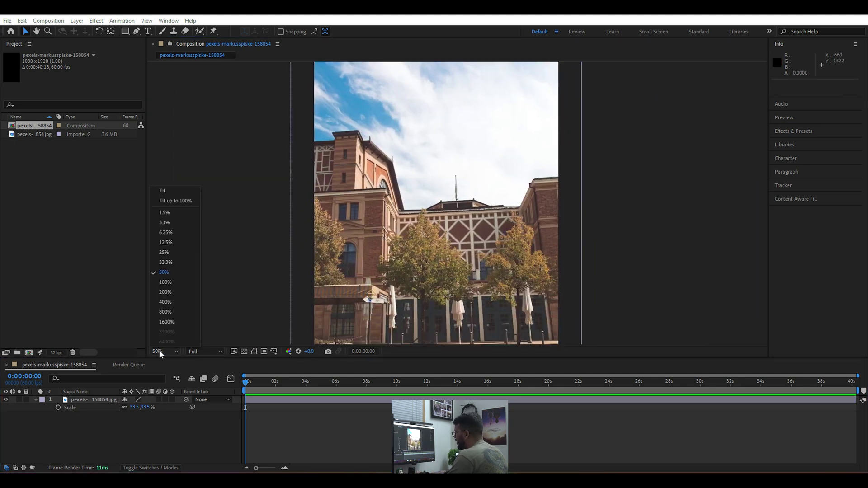
{"action": "left_click", "coordinate": [177, 191]}
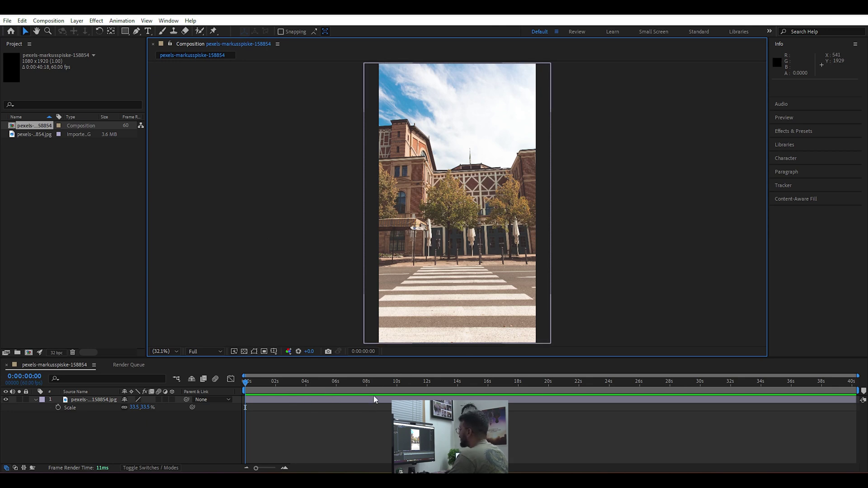
Step: End the composition's work area at frame 0:00:00:01, one frame after its start
{"action": "left_click", "coordinate": [119, 427]}
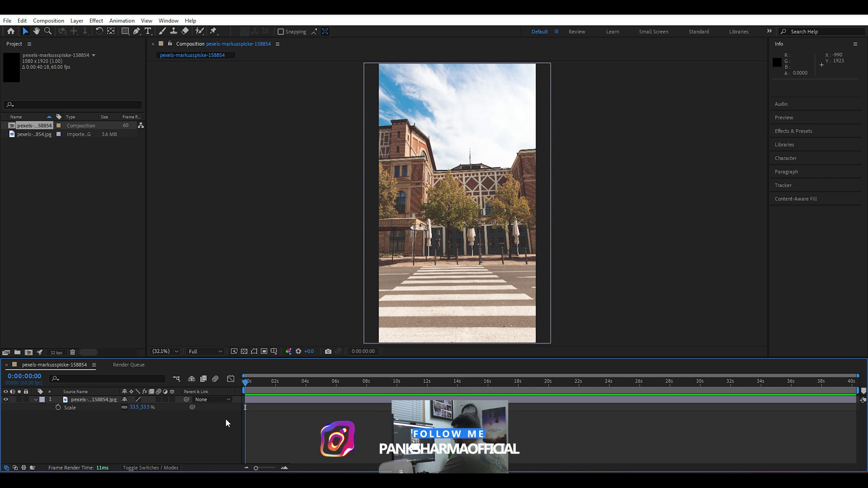
{"action": "key", "text": "Page_Down"}
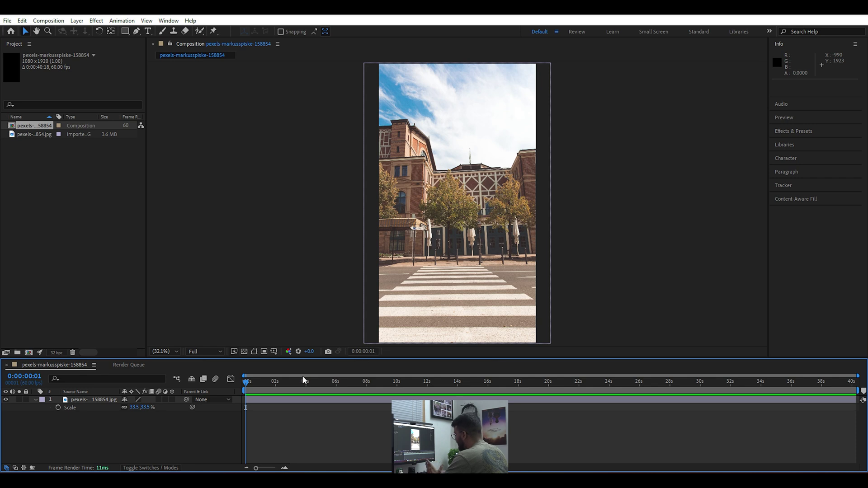
{"action": "mouse_move", "coordinate": [250, 383]}
{"action": "left_mouse_down"}
{"action": "mouse_move", "coordinate": [260, 383]}
{"action": "mouse_move", "coordinate": [245, 384]}
{"action": "left_mouse_up"}
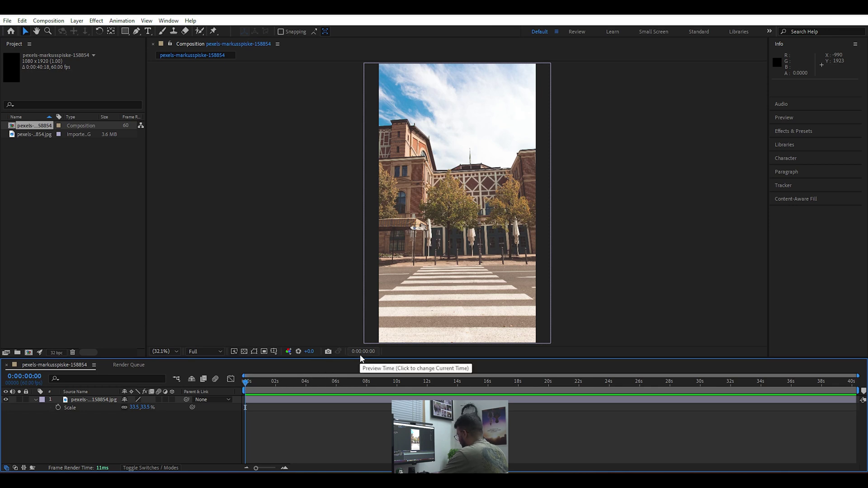
{"action": "key", "text": "Page_Down"}
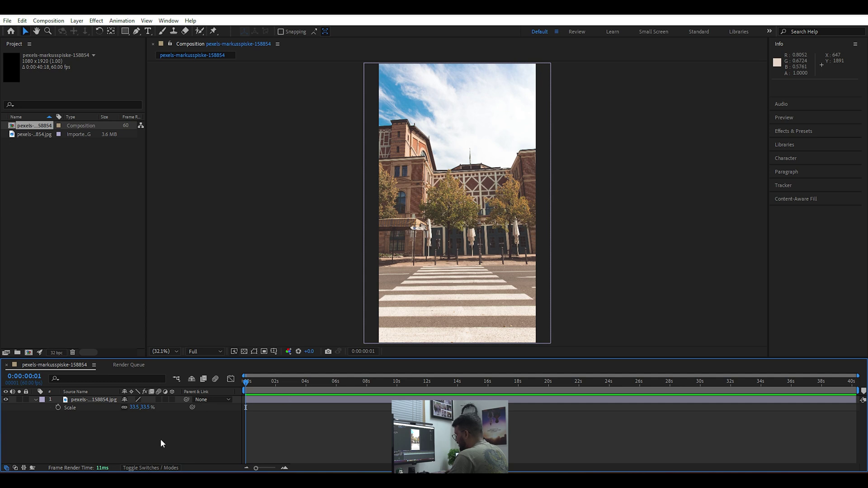
{"action": "key", "text": "n"}
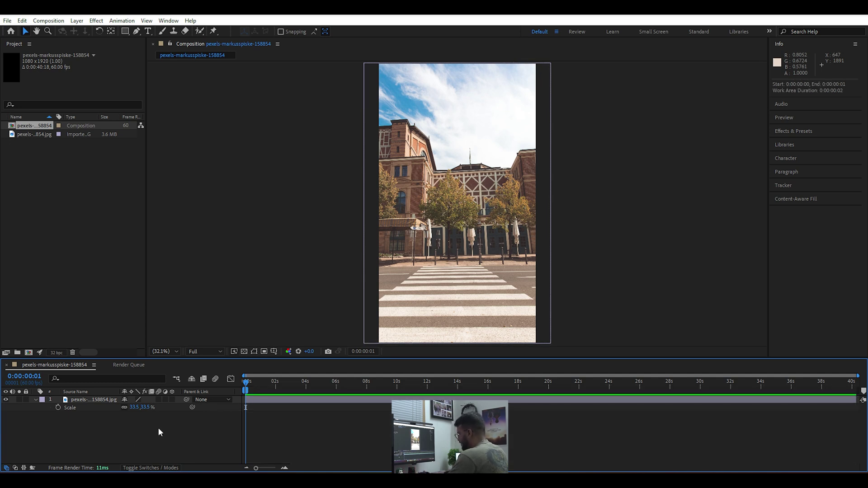
Step: Add the composition to the render queue and set its output format to JPEG Sequence
{"action": "key", "text": "ctrl+m"}
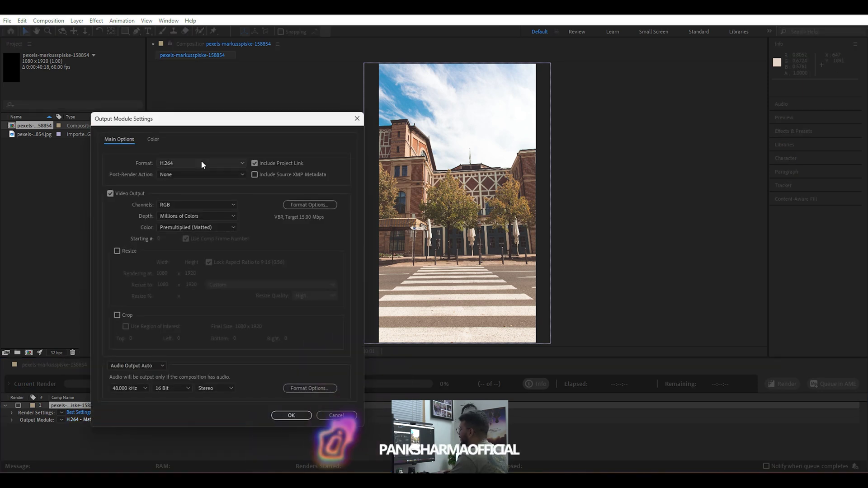
{"action": "left_click", "coordinate": [201, 162]}
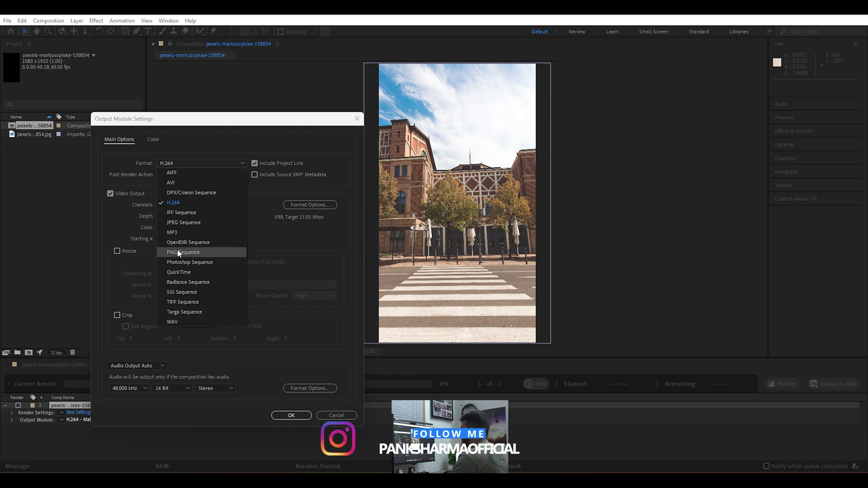
{"action": "left_click", "coordinate": [192, 222]}
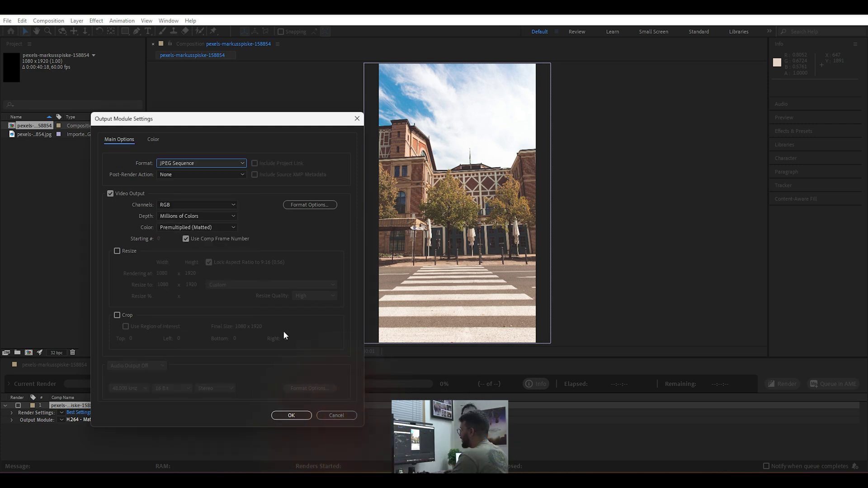
{"action": "left_click", "coordinate": [285, 416]}
Step: Set the output to a subfolder of the assets folder, keeping the suggested file name, and render the frames
{"action": "left_click", "coordinate": [220, 420]}
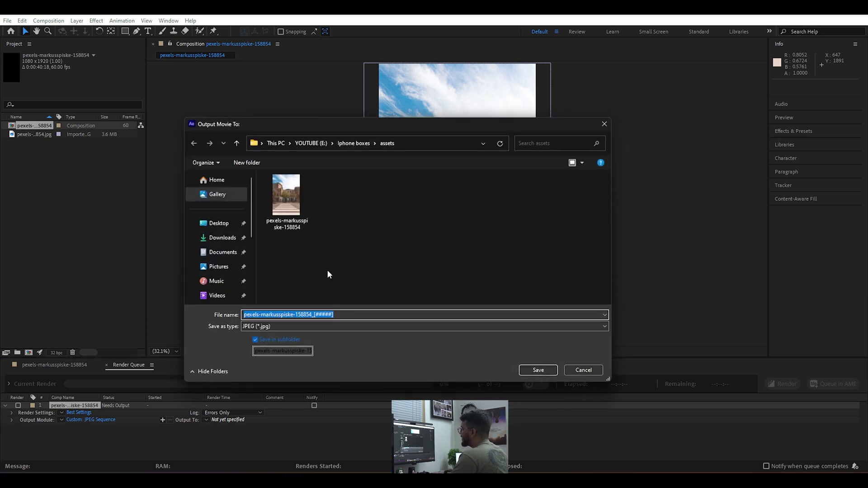
{"action": "left_click", "coordinate": [537, 370]}
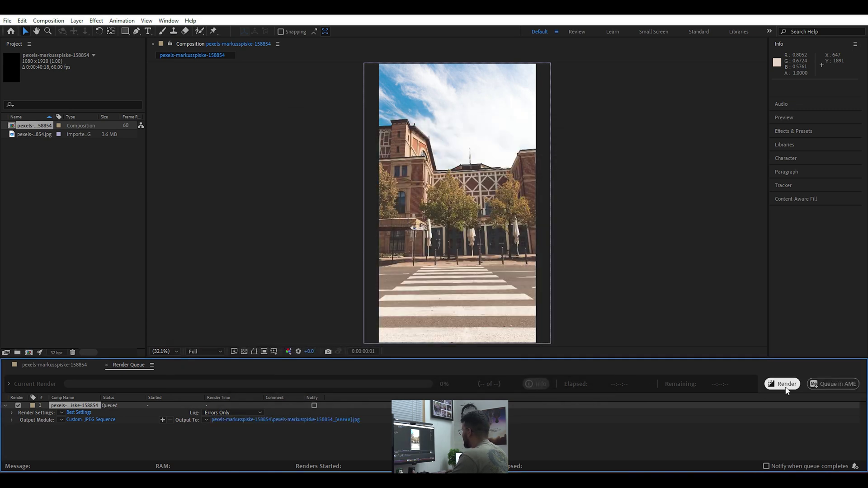
{"action": "left_click", "coordinate": [782, 384]}
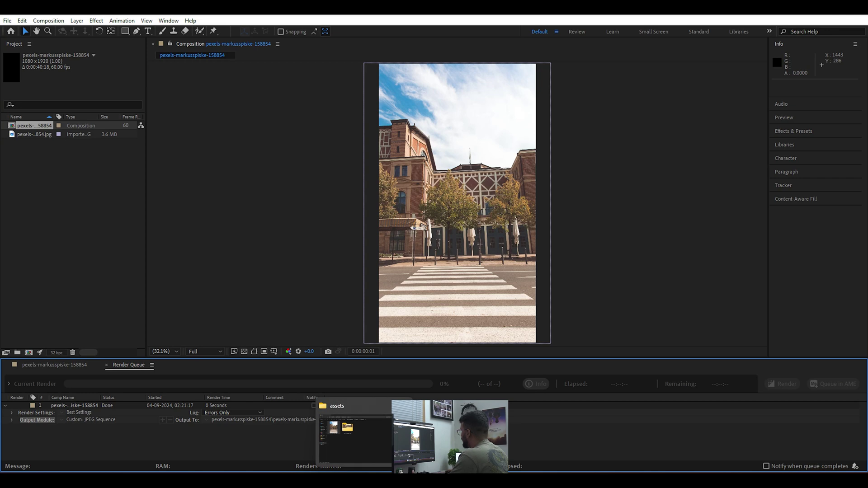
Step: Close After Effects without saving the project and view the rendered frames' subfolder in assets as extra large icons
{"action": "left_click", "coordinate": [856, 12]}
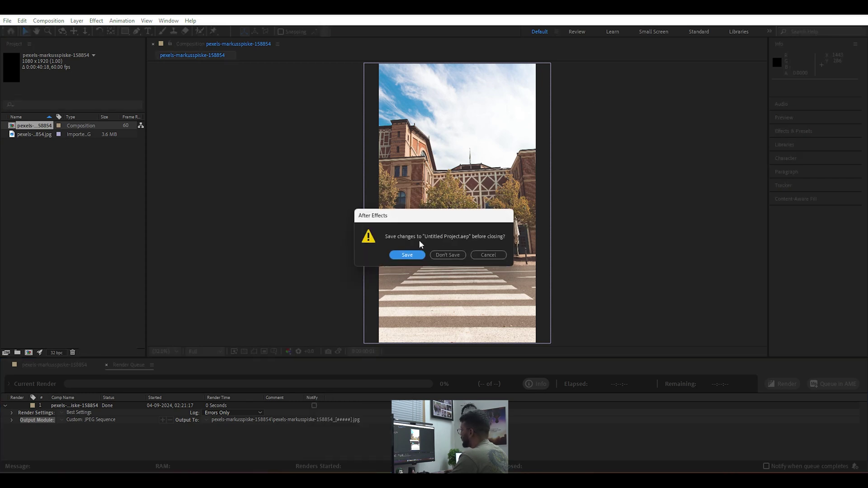
{"action": "left_click", "coordinate": [448, 255]}
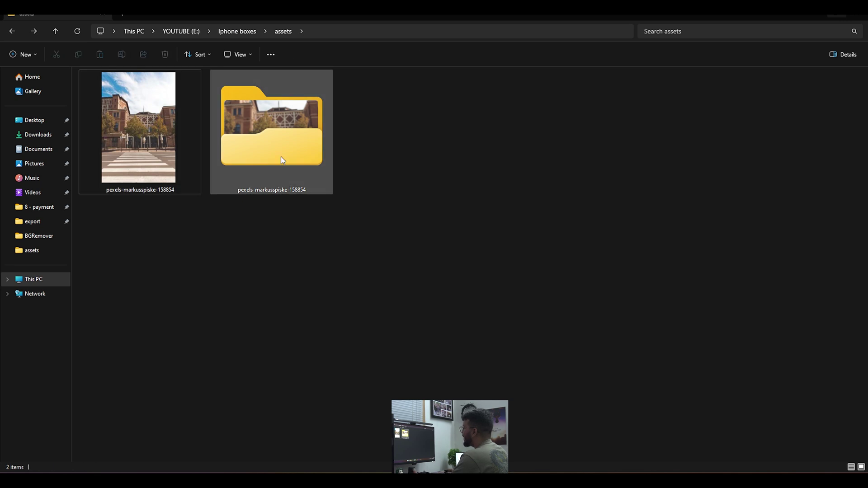
{"action": "double_click", "coordinate": [280, 131]}
{"action": "left_click", "coordinate": [237, 54]}
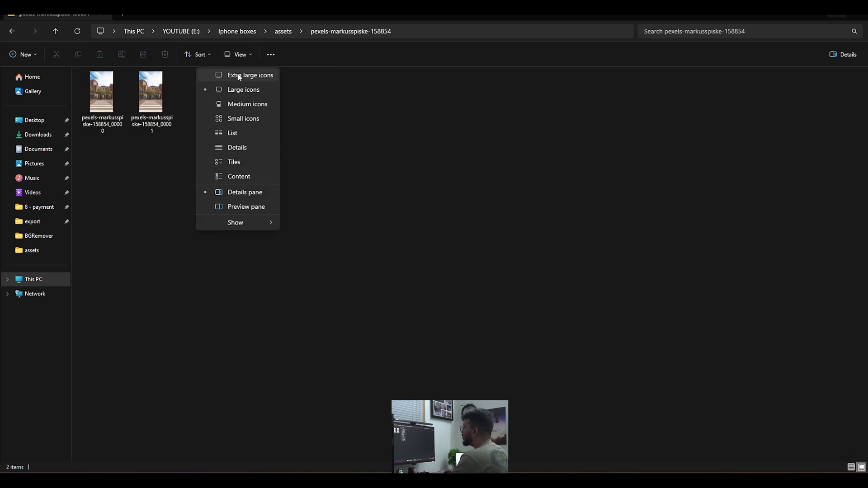
{"action": "left_click", "coordinate": [240, 74]}
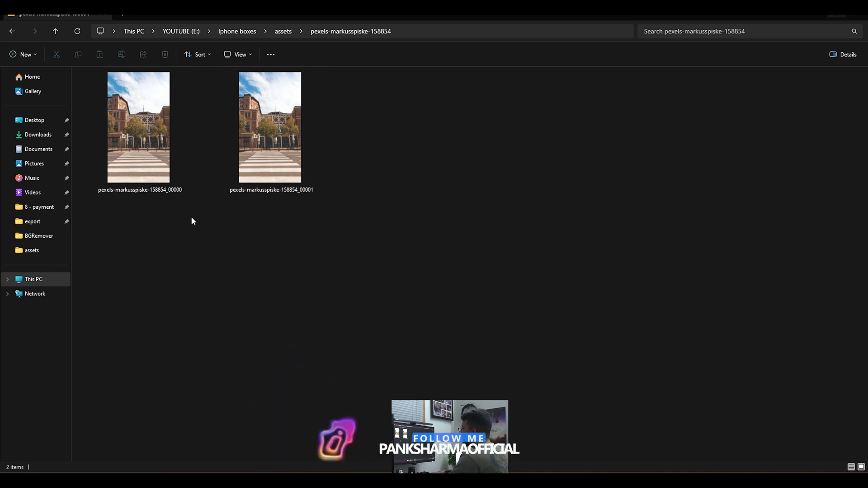
Step: Move the frame ending in 00000 into the assets folder and delete the second frame, the subfolder and the original photo
{"action": "left_click", "coordinate": [234, 142]}
{"action": "key", "text": "Delete"}
{"action": "right_click", "coordinate": [146, 125]}
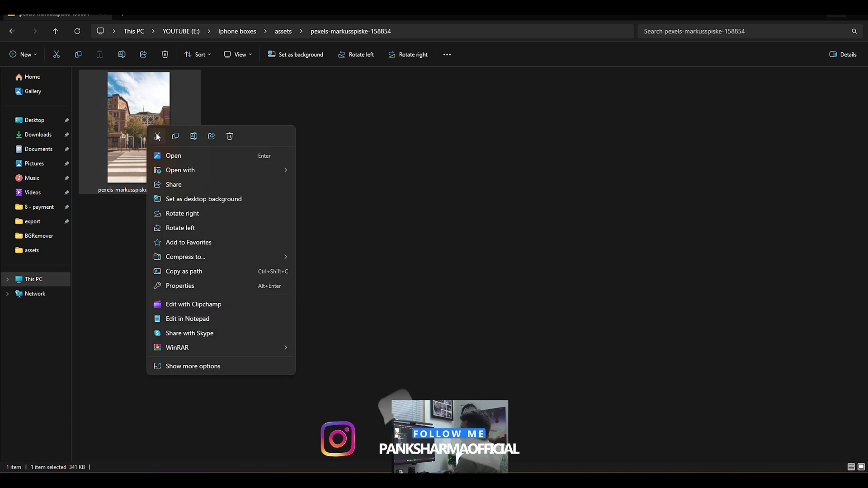
{"action": "left_click", "coordinate": [156, 135]}
{"action": "key", "text": "alt+Left"}
{"action": "key", "text": "ctrl+v"}
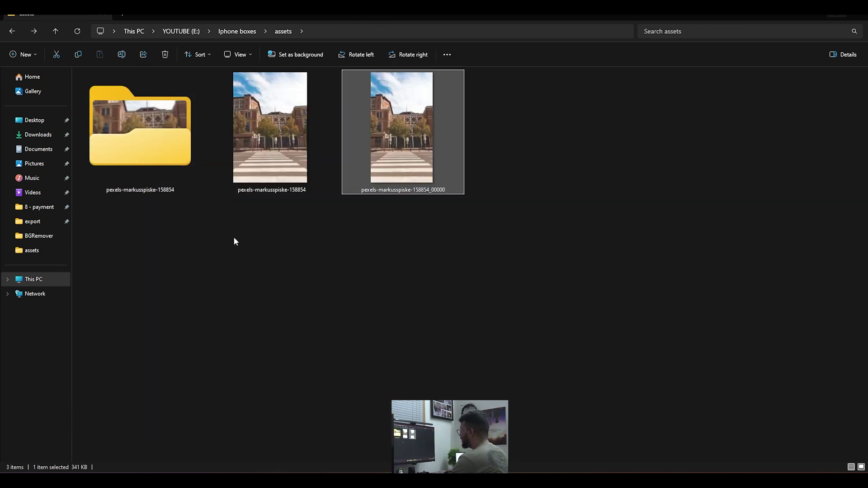
{"action": "left_click_drag", "start_coordinate": [132, 248], "coordinate": [266, 156]}
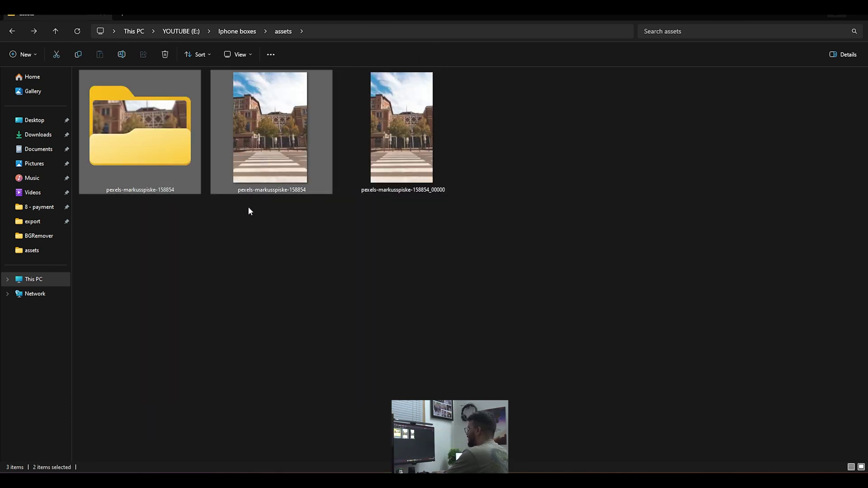
{"action": "key", "text": "Delete"}
Step: Open the rendered building image in the photo viewer, inspect its detail around the crosswalk and doors, and close it
{"action": "double_click", "coordinate": [137, 124]}
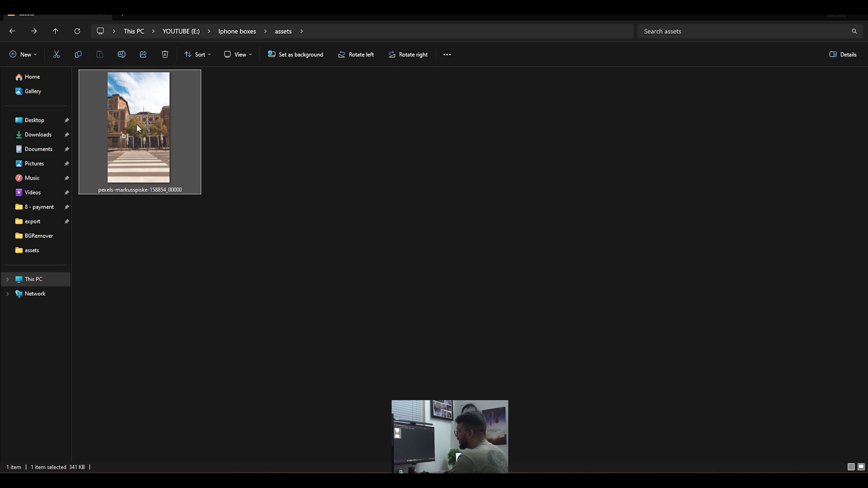
{"action": "left_click", "coordinate": [701, 114]}
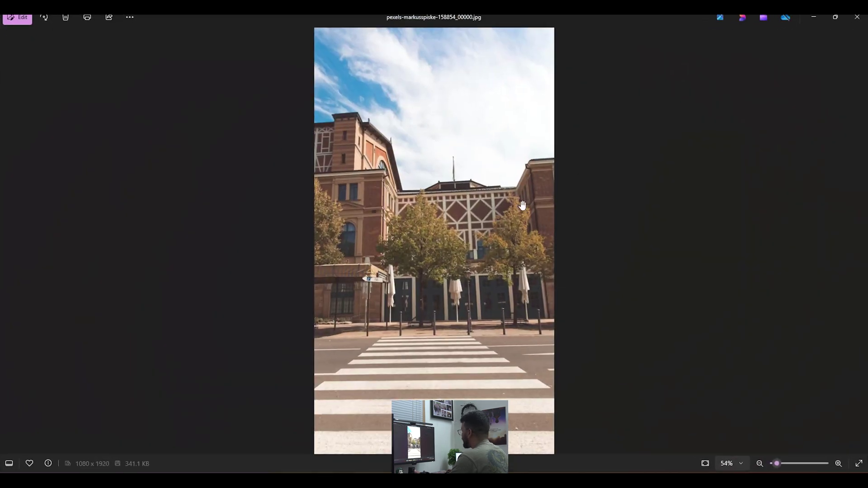
{"action": "double_click", "coordinate": [470, 202]}
{"action": "left_click_drag", "start_coordinate": [472, 312], "coordinate": [484, 45]}
{"action": "scroll", "coordinate": [437, 143], "scroll_direction": "up", "scroll_amount": 2}
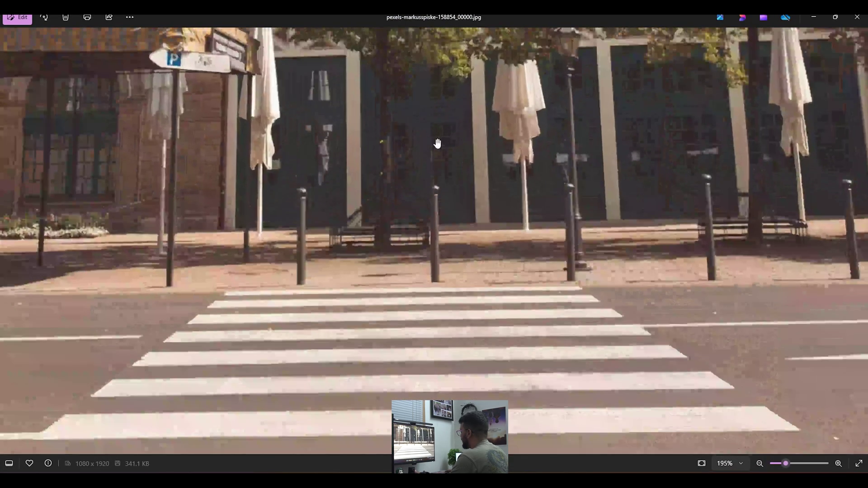
{"action": "scroll", "coordinate": [436, 138], "scroll_direction": "down", "scroll_amount": 5}
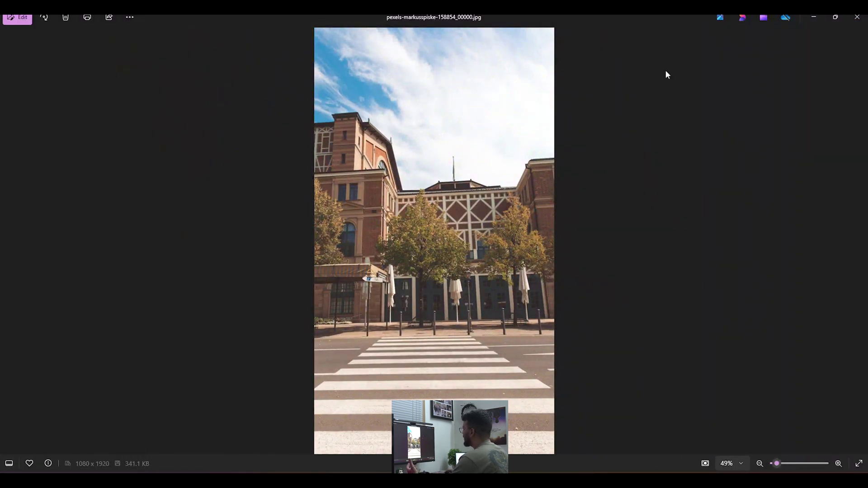
{"action": "left_click", "coordinate": [856, 16]}
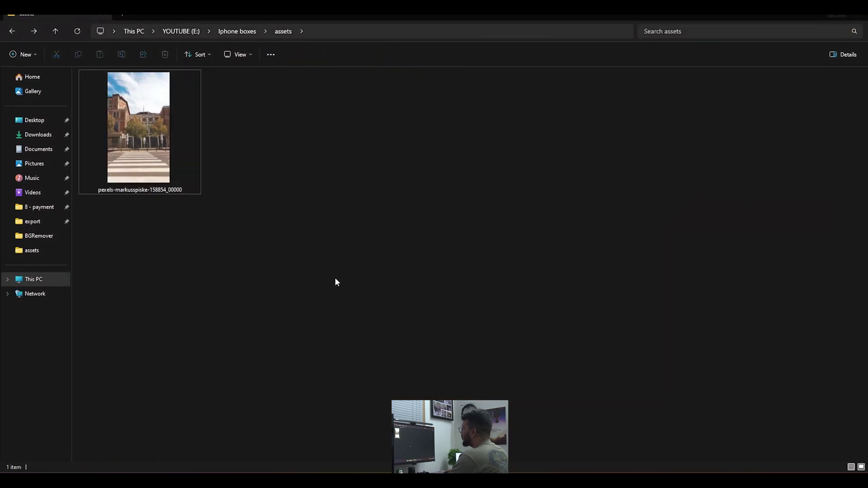
Step: Switch to fSpy and load pexels-markusspiske-158854_00000 from the assets folder
{"action": "left_click", "coordinate": [553, 480]}
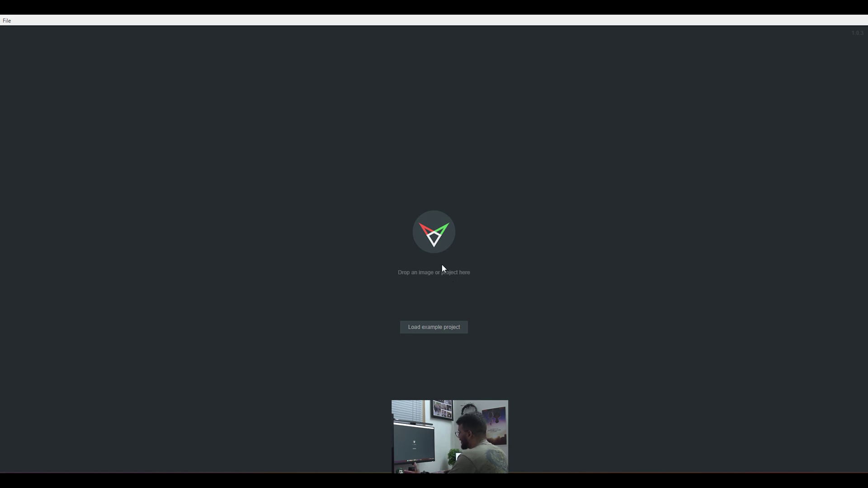
{"action": "left_click", "coordinate": [367, 480]}
{"action": "left_click_drag", "start_coordinate": [258, 7], "coordinate": [747, 80]}
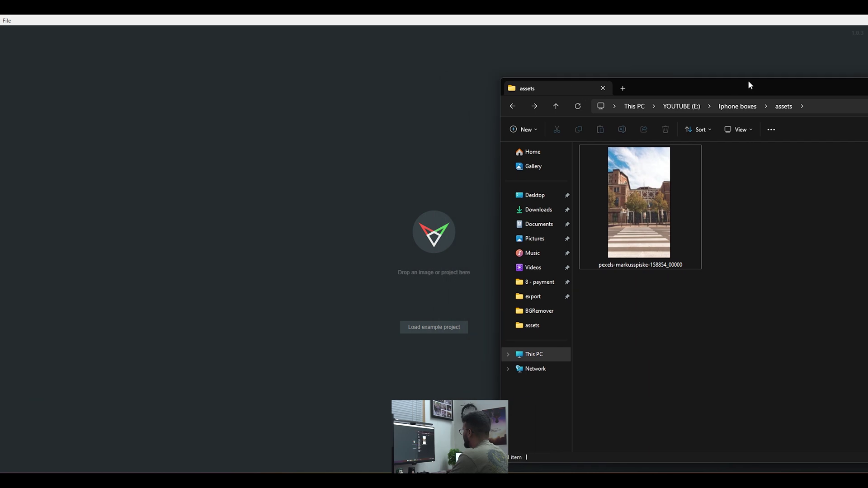
{"action": "left_click_drag", "start_coordinate": [649, 239], "coordinate": [413, 262]}
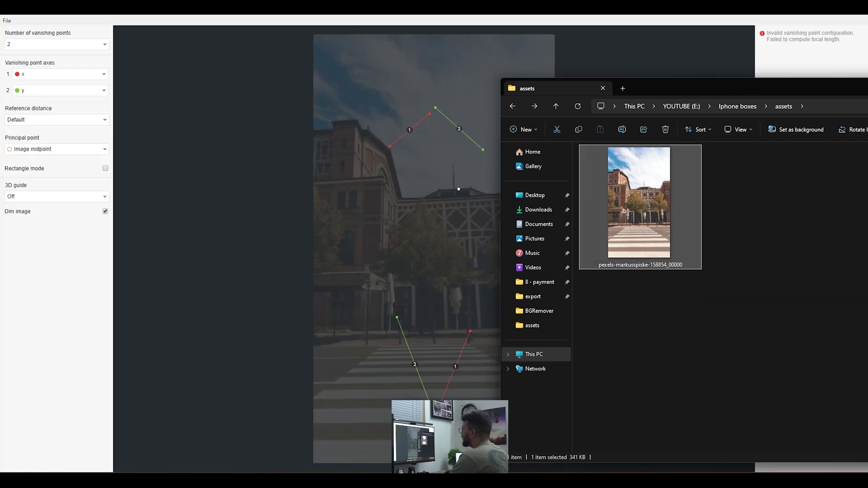
{"action": "left_click", "coordinate": [245, 10]}
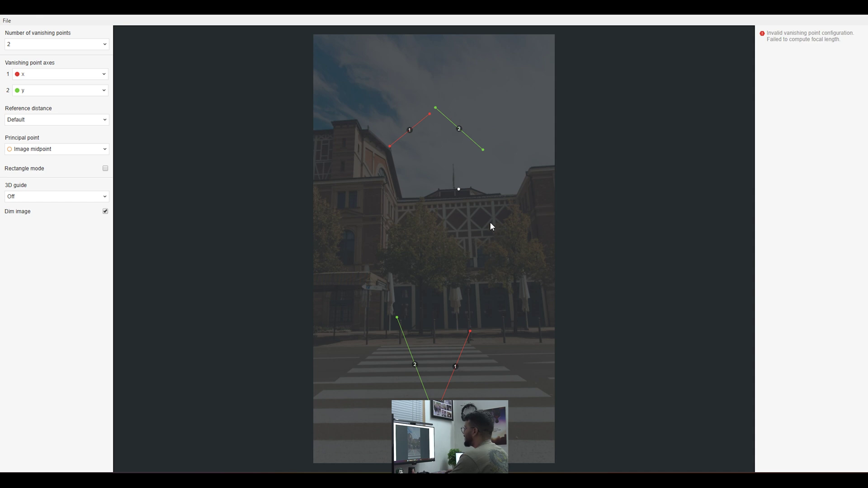
Step: Check the number of vanishing points, keep it at 2, and set the first vanishing point's axis to z
{"action": "left_click", "coordinate": [28, 45]}
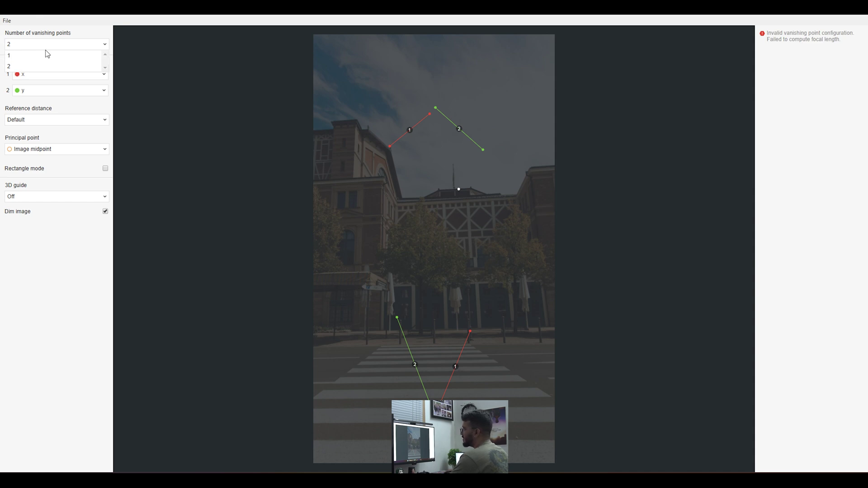
{"action": "left_click", "coordinate": [90, 37]}
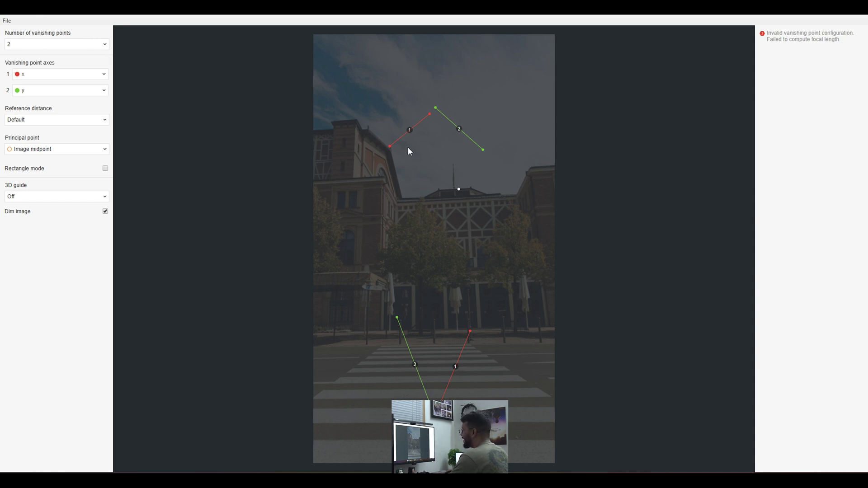
{"action": "left_click", "coordinate": [37, 76]}
Step: Align the two lines of vanishing point 1 with the vertical edges of the buildings on either side of the trees
{"action": "left_click_drag", "start_coordinate": [389, 145], "coordinate": [383, 327]}
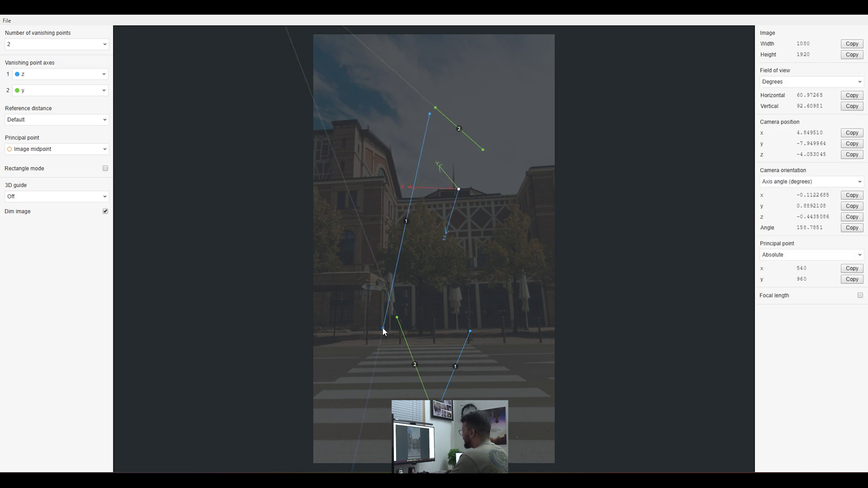
{"action": "left_click_drag", "start_coordinate": [430, 114], "coordinate": [383, 202]}
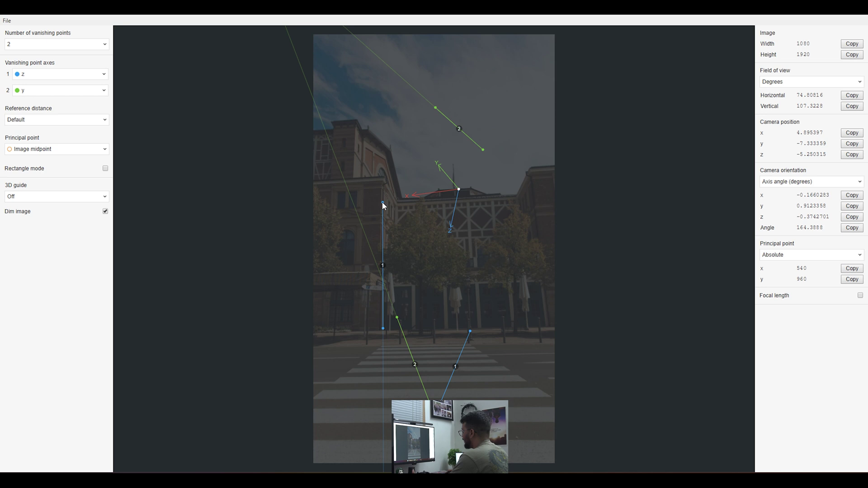
{"action": "left_click_drag", "start_coordinate": [470, 334], "coordinate": [533, 200]}
{"action": "left_click_drag", "start_coordinate": [440, 402], "coordinate": [549, 327]}
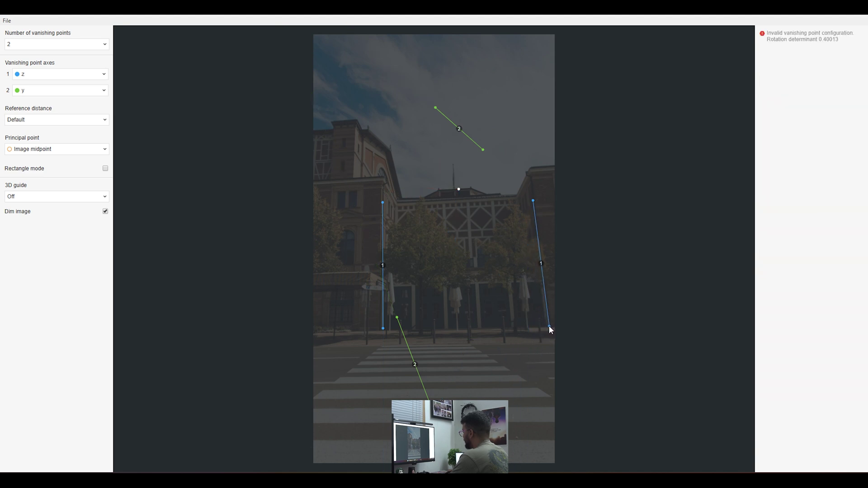
Step: Align the two lines of vanishing point 2 with the far and near horizontal stripes of the crosswalk
{"action": "left_click_drag", "start_coordinate": [426, 153], "coordinate": [378, 345]}
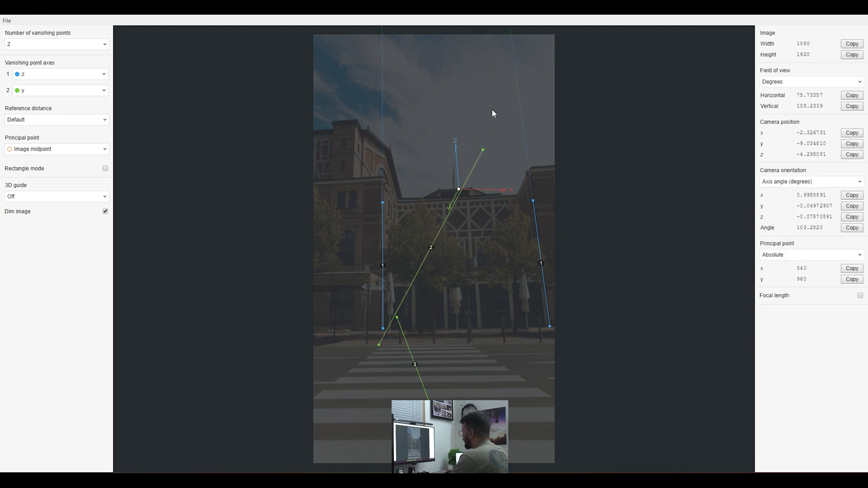
{"action": "left_click_drag", "start_coordinate": [483, 149], "coordinate": [488, 344]}
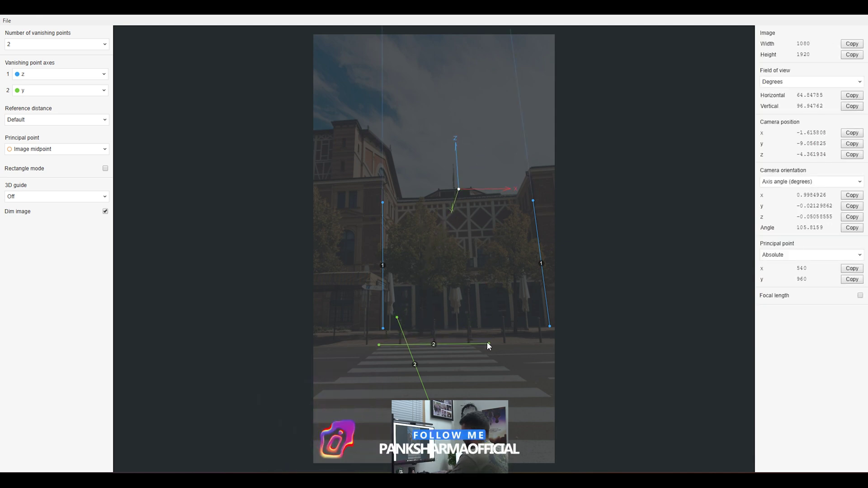
{"action": "left_click_drag", "start_coordinate": [396, 318], "coordinate": [350, 408]}
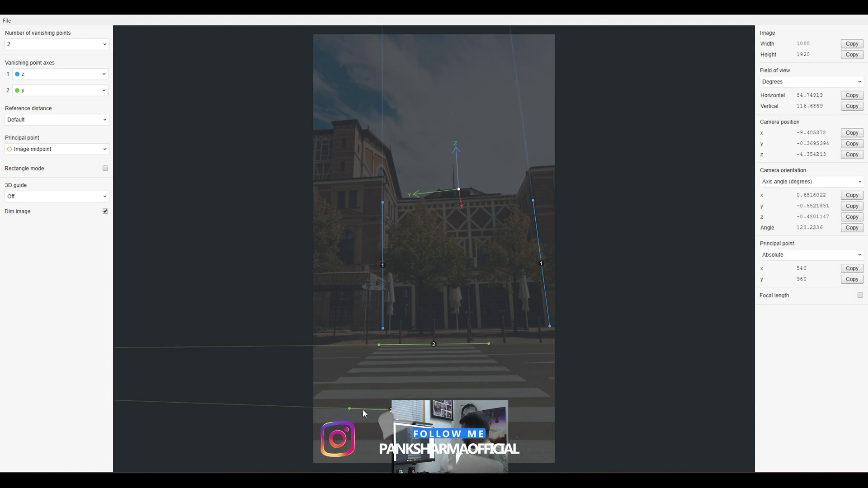
{"action": "left_click_drag", "start_coordinate": [432, 409], "coordinate": [521, 406]}
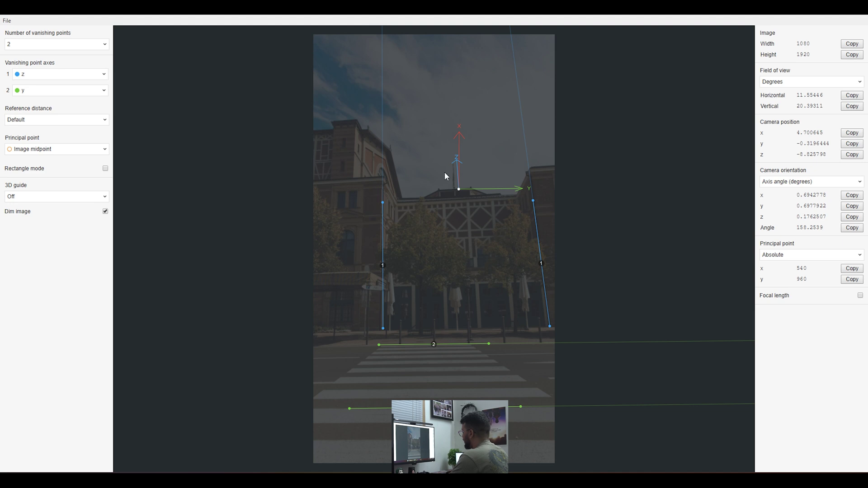
Step: Place the origin on the crosswalk and straighten the vanishing point 1 line along the right-hand building's vertical edge
{"action": "left_click_drag", "start_coordinate": [459, 192], "coordinate": [433, 389]}
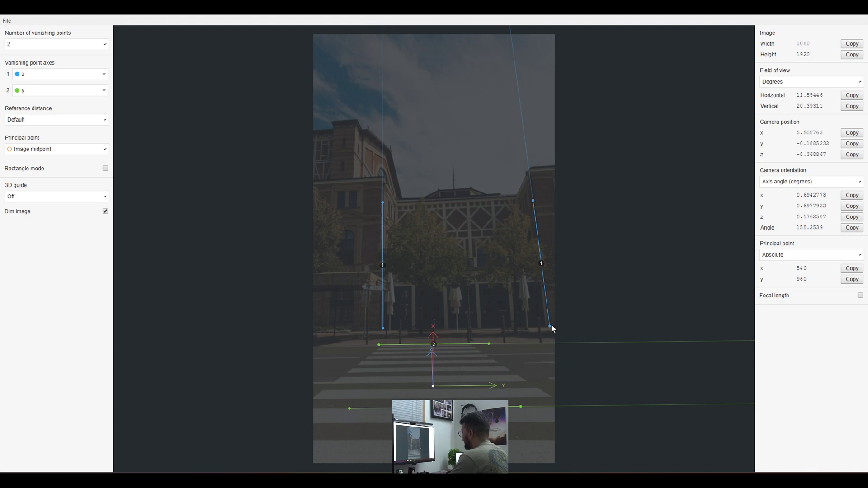
{"action": "left_click_drag", "start_coordinate": [551, 326], "coordinate": [538, 323]}
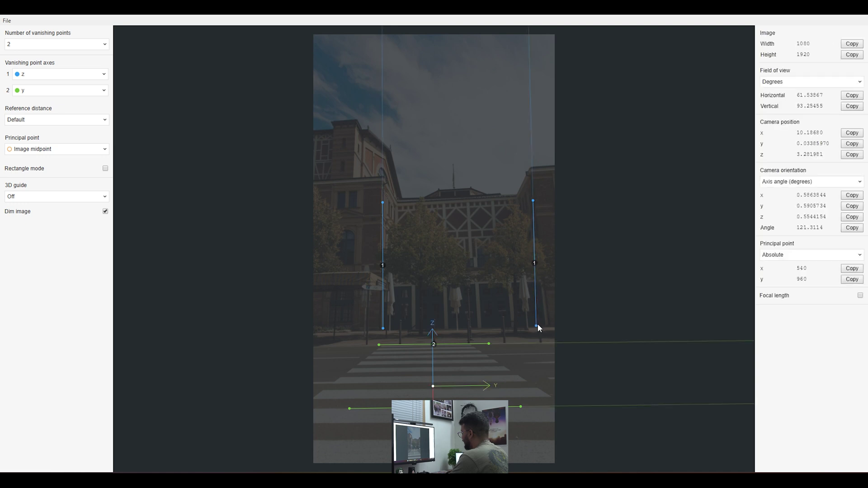
{"action": "left_click_drag", "start_coordinate": [534, 199], "coordinate": [533, 201]}
Step: Try the origin on the left-hand building, return it to the middle of the crosswalk, and fine-tune the right vertical line's lower end
{"action": "mouse_move", "coordinate": [432, 387]}
{"action": "left_mouse_down"}
{"action": "mouse_move", "coordinate": [423, 348]}
{"action": "mouse_move", "coordinate": [377, 348]}
{"action": "mouse_move", "coordinate": [321, 396]}
{"action": "mouse_move", "coordinate": [435, 371]}
{"action": "mouse_move", "coordinate": [427, 332]}
{"action": "mouse_move", "coordinate": [354, 325]}
{"action": "mouse_move", "coordinate": [346, 330]}
{"action": "mouse_move", "coordinate": [393, 331]}
{"action": "mouse_move", "coordinate": [412, 373]}
{"action": "mouse_move", "coordinate": [434, 372]}
{"action": "left_mouse_up"}
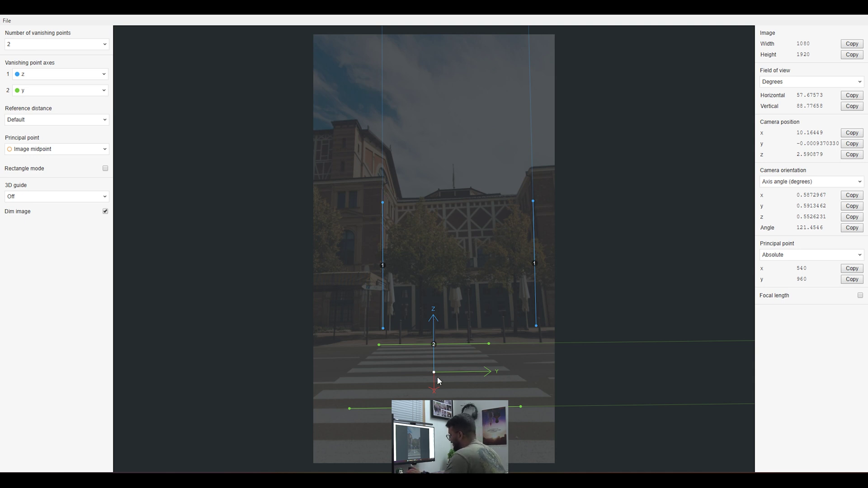
{"action": "left_click_drag", "start_coordinate": [434, 372], "coordinate": [357, 189]}
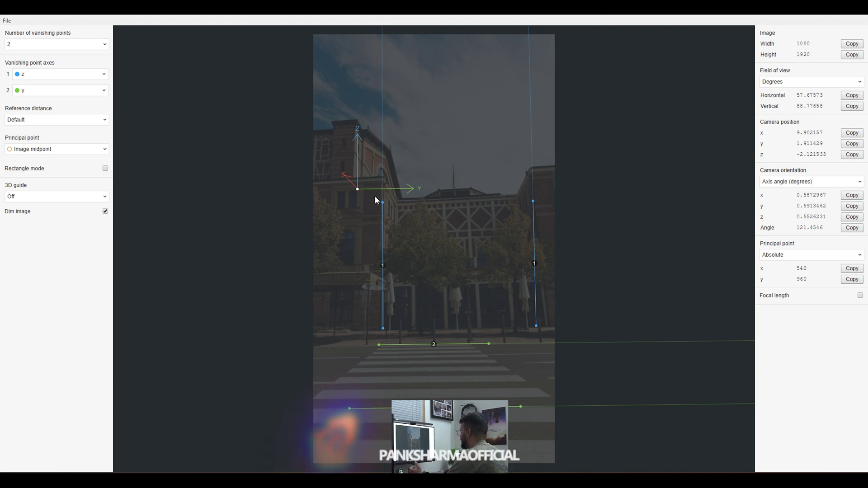
{"action": "left_click_drag", "start_coordinate": [357, 190], "coordinate": [429, 366]}
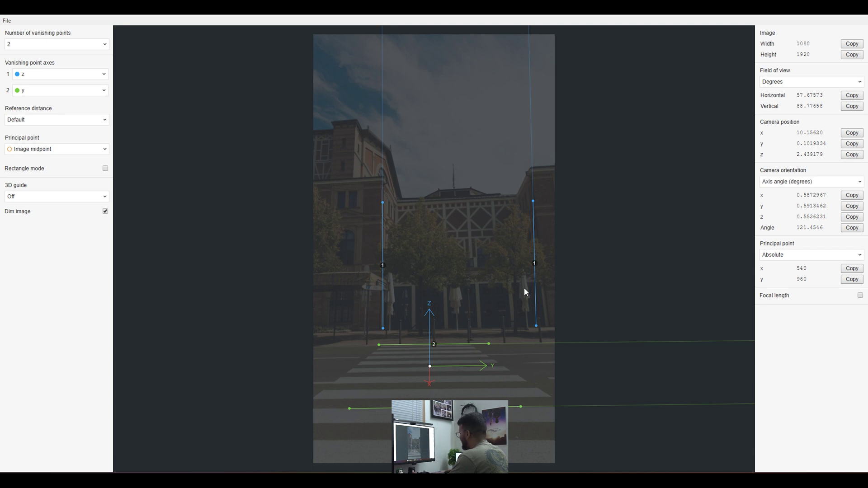
{"action": "left_click_drag", "start_coordinate": [536, 326], "coordinate": [537, 326]}
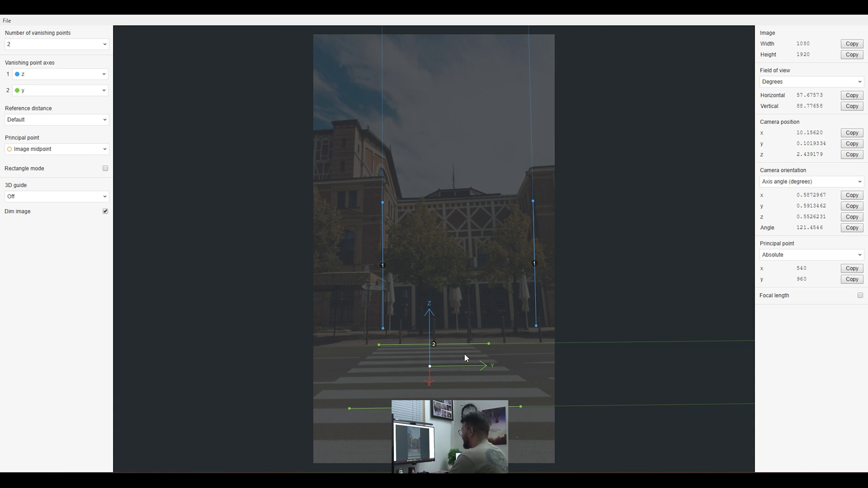
Step: Save the fSpy project as "camera matching" in the assets folder
{"action": "left_click", "coordinate": [6, 21]}
{"action": "left_click", "coordinate": [28, 95]}
{"action": "left_click_drag", "start_coordinate": [353, 95], "coordinate": [358, 97]}
{"action": "left_click", "coordinate": [249, 289]}
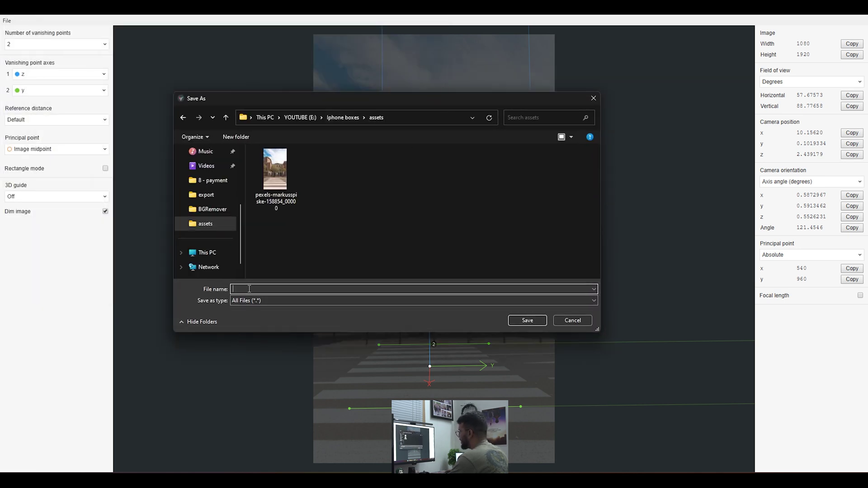
{"action": "type", "text": "camer"}
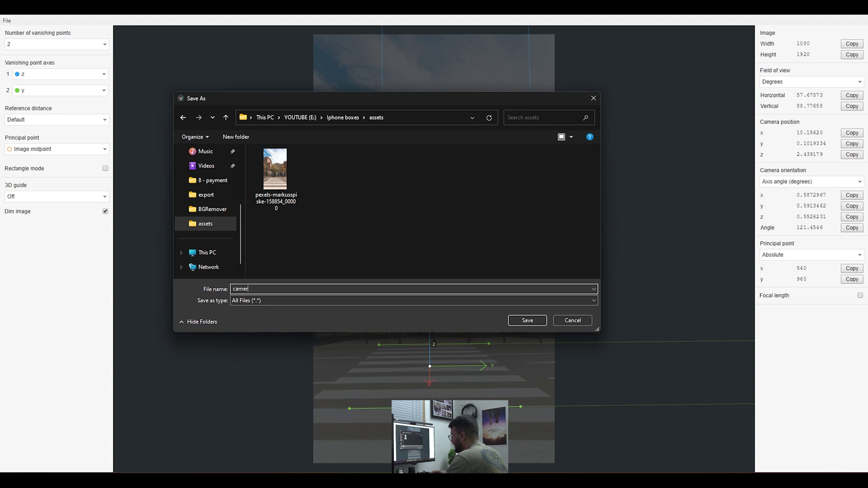
{"action": "type", "text": "a matching"}
{"action": "left_click", "coordinate": [533, 322]}
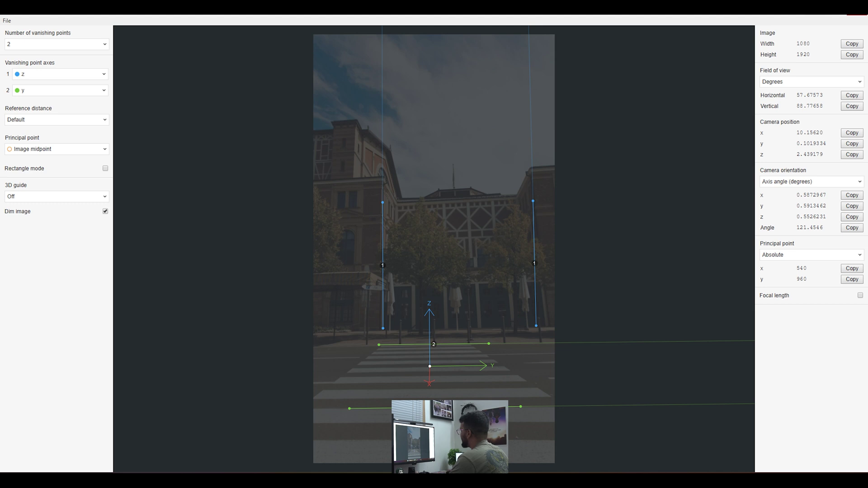
Step: Close fSpy, check for camera matching.fspy in the assets folder, and switch to Blender
{"action": "left_click", "coordinate": [857, 15]}
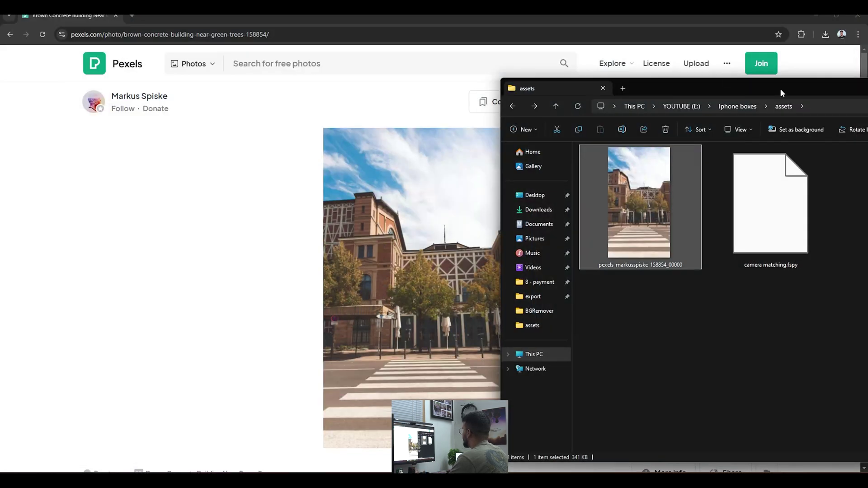
{"action": "left_click_drag", "start_coordinate": [780, 91], "coordinate": [371, 122]}
{"action": "left_click", "coordinate": [465, 278]}
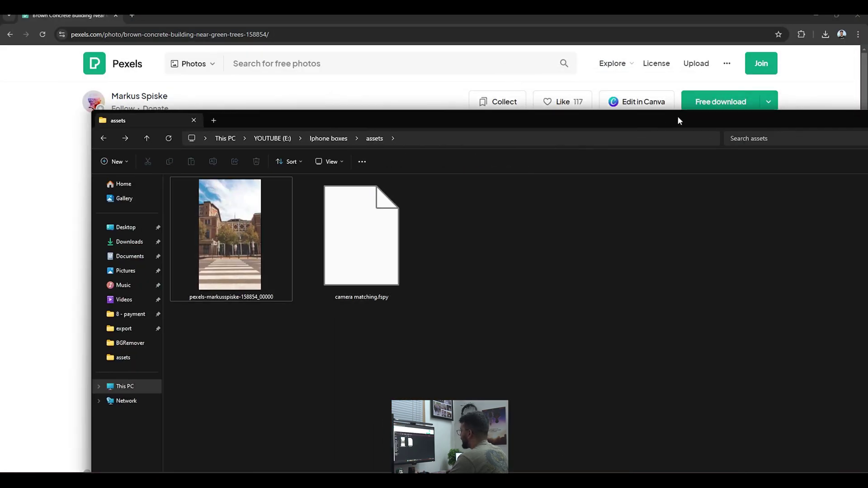
{"action": "left_click_drag", "start_coordinate": [677, 120], "coordinate": [536, 123]}
{"action": "left_click", "coordinate": [798, 123]}
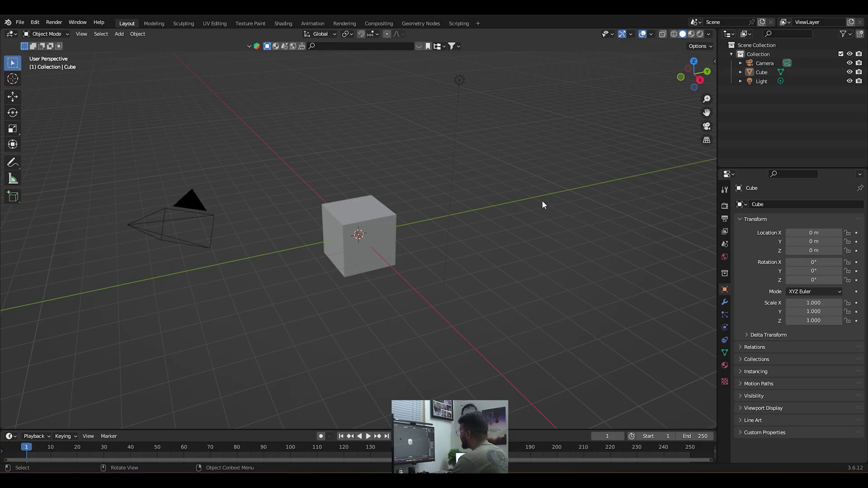
Step: Delete the default camera, cube and light from the scene
{"action": "key", "text": "a"}
{"action": "key", "text": "Delete"}
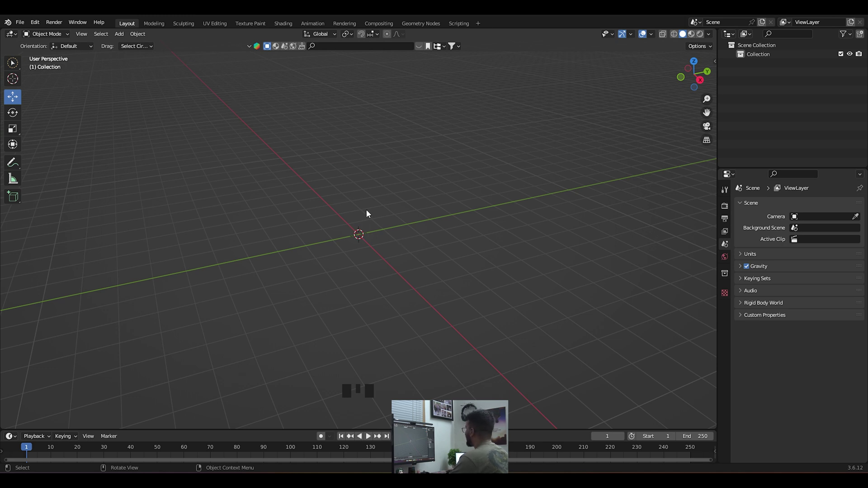
{"action": "left_click", "coordinate": [49, 61]}
Step: Import the fSpy project camera matching.fspy from E:\Iphone boxes\assets with its background image
{"action": "left_click", "coordinate": [20, 23]}
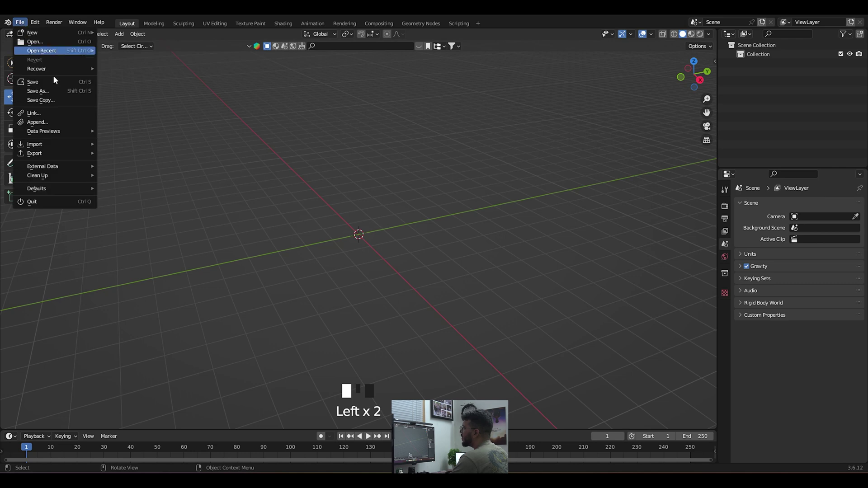
{"action": "mouse_move", "coordinate": [49, 145]}
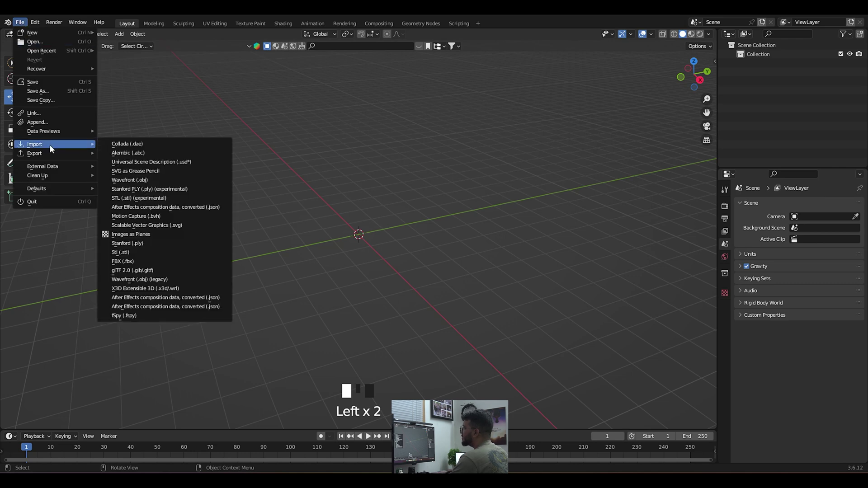
{"action": "left_click", "coordinate": [121, 316]}
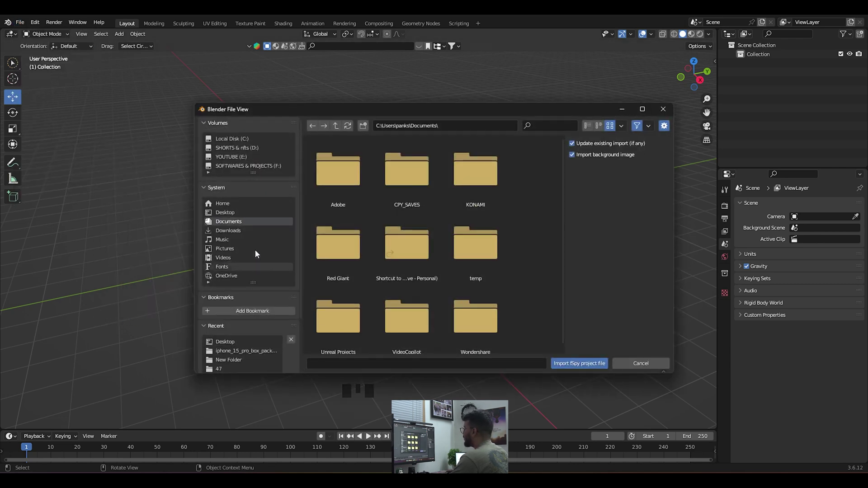
{"action": "left_click", "coordinate": [248, 148]}
{"action": "left_click", "coordinate": [253, 157]}
{"action": "scroll", "coordinate": [445, 226], "scroll_direction": "down", "scroll_amount": 2}
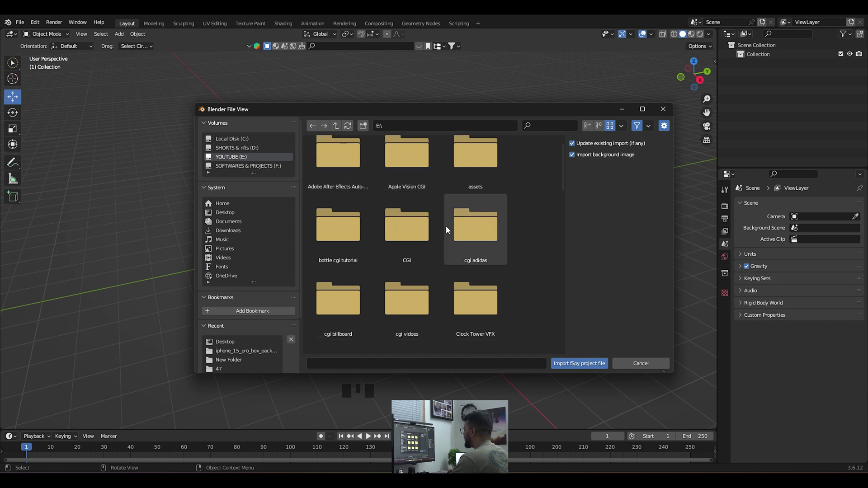
{"action": "scroll", "coordinate": [447, 226], "scroll_direction": "down", "scroll_amount": 5}
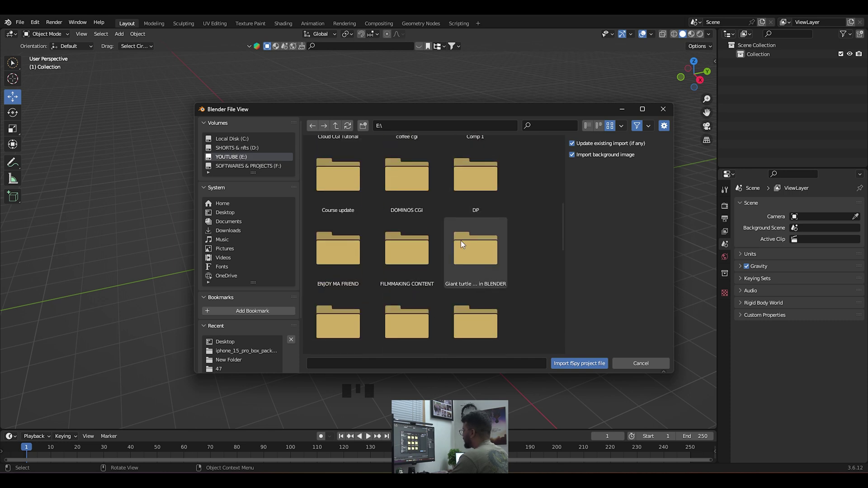
{"action": "scroll", "coordinate": [461, 245], "scroll_direction": "down", "scroll_amount": 3}
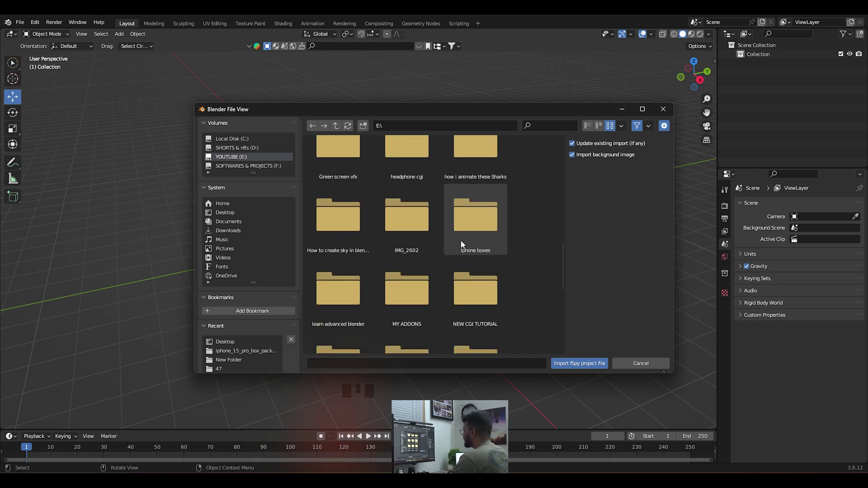
{"action": "scroll", "coordinate": [460, 240], "scroll_direction": "down", "scroll_amount": 2}
{"action": "scroll", "coordinate": [460, 240], "scroll_direction": "up", "scroll_amount": 2}
{"action": "double_click", "coordinate": [461, 239]}
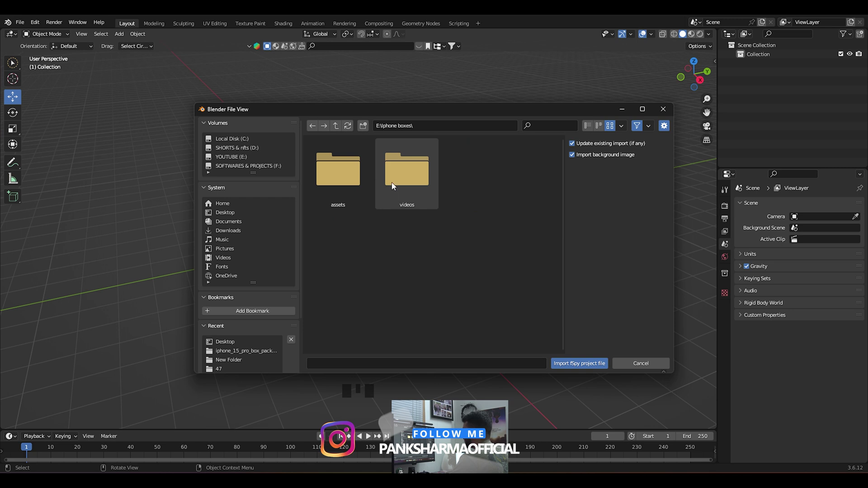
{"action": "double_click", "coordinate": [338, 167]}
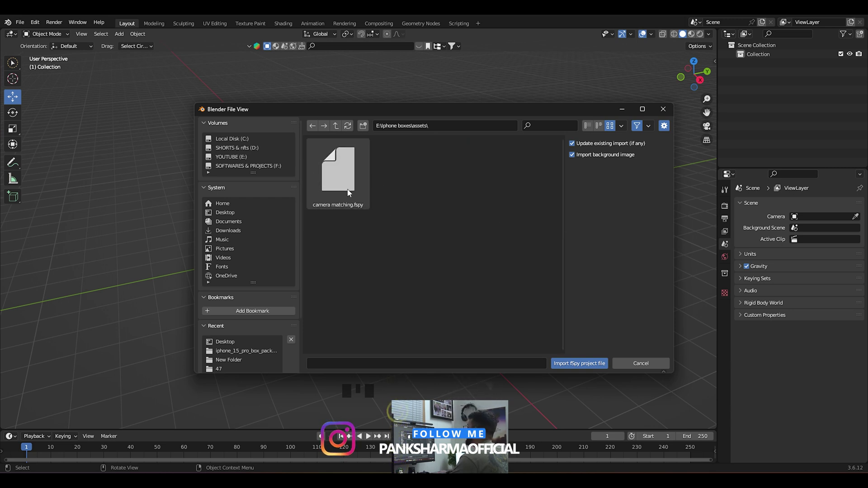
{"action": "left_click", "coordinate": [320, 171]}
{"action": "double_click", "coordinate": [320, 170]}
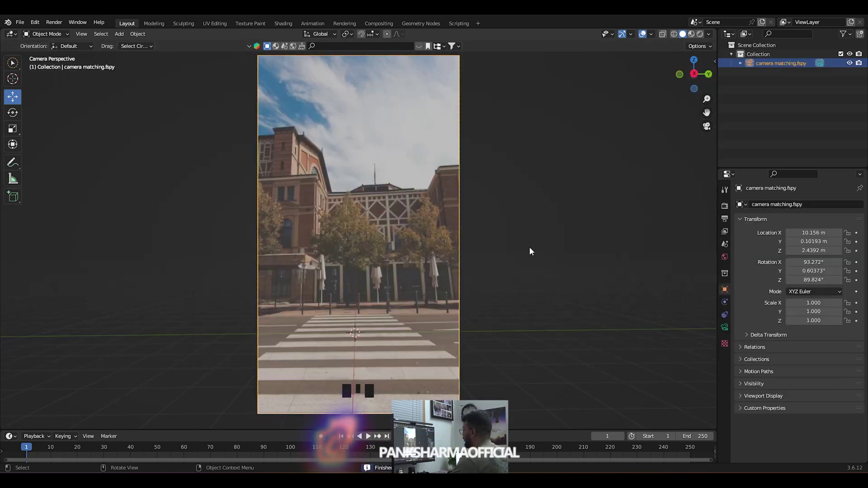
Step: Scale the imported camera object to 2.3 and look through it at the background photo
{"action": "scroll", "coordinate": [488, 247], "scroll_direction": "down", "scroll_amount": 2}
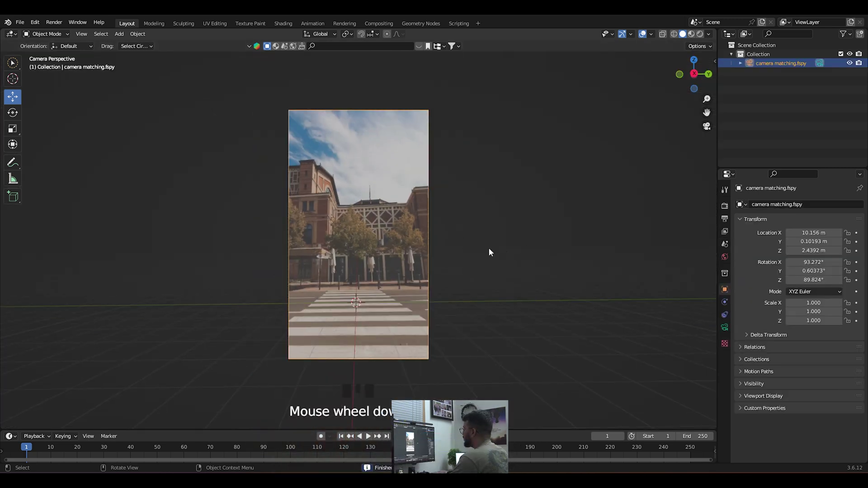
{"action": "middle_click_drag", "start_coordinate": [488, 248], "coordinate": [381, 248]}
{"action": "scroll", "coordinate": [419, 266], "scroll_direction": "down", "scroll_amount": 4}
{"action": "key", "text": "s"}
{"action": "left_click", "coordinate": [552, 257]}
{"action": "left_click", "coordinate": [382, 250]}
{"action": "middle_click_drag", "start_coordinate": [372, 278], "coordinate": [360, 268]}
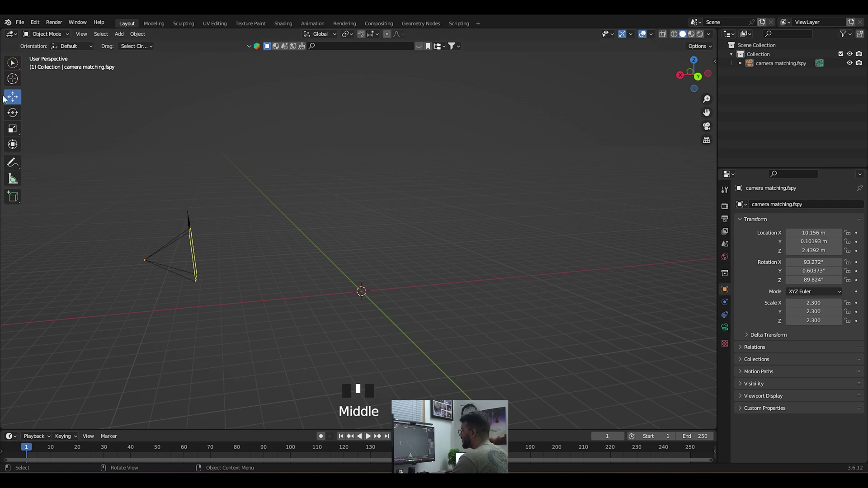
{"action": "key", "text": "KP_0"}
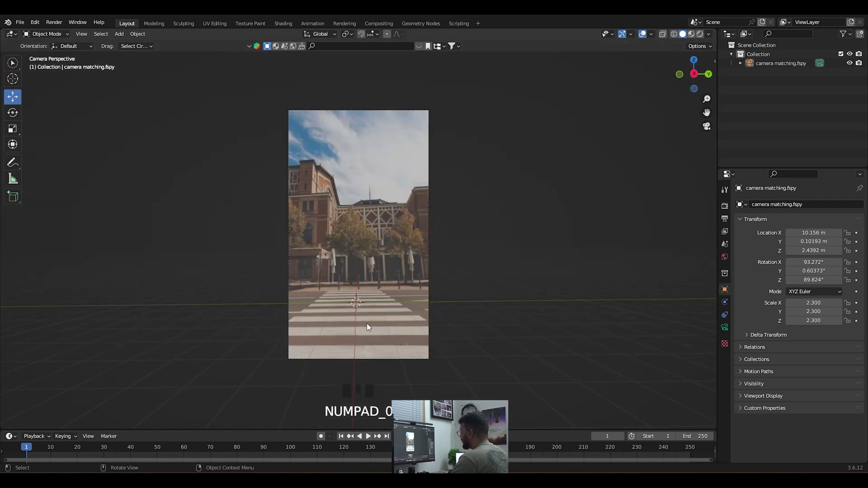
{"action": "scroll", "coordinate": [367, 327], "scroll_direction": "up", "scroll_amount": 2}
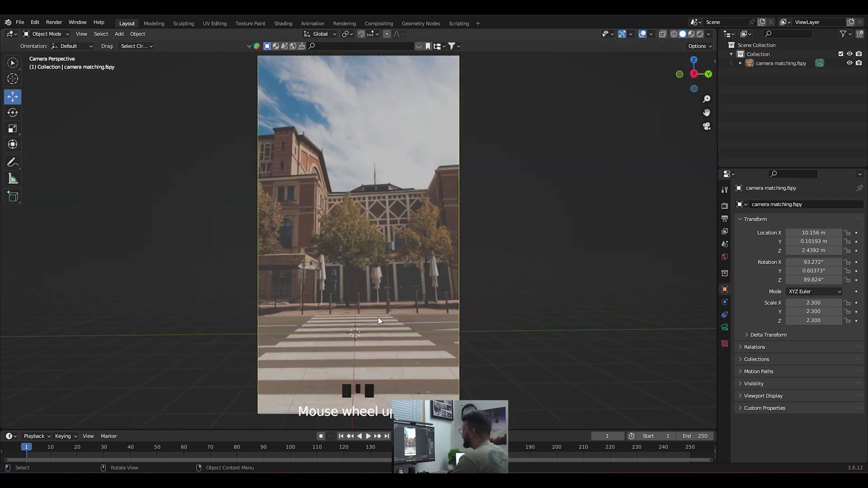
Step: Add a mesh plane at the world origin, scale it to about 10.84, and check it through the camera
{"action": "middle_click_drag", "start_coordinate": [379, 318], "coordinate": [344, 350]}
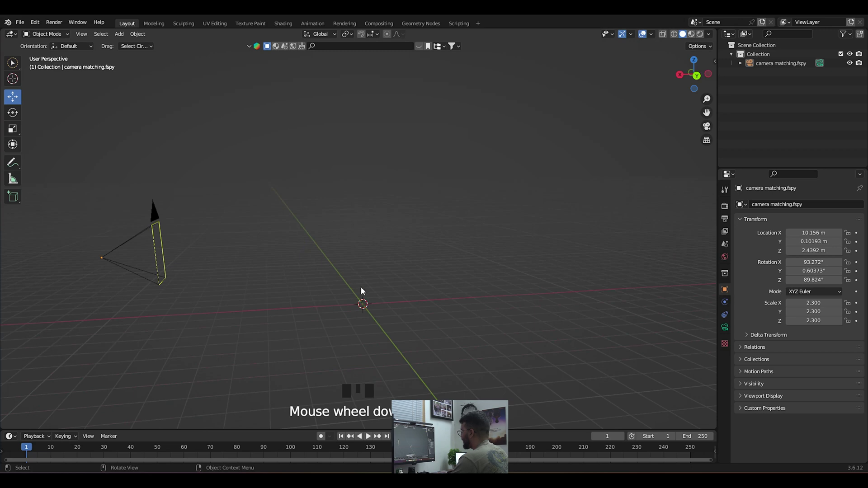
{"action": "key", "text": "shift+a"}
{"action": "mouse_move", "coordinate": [339, 277]}
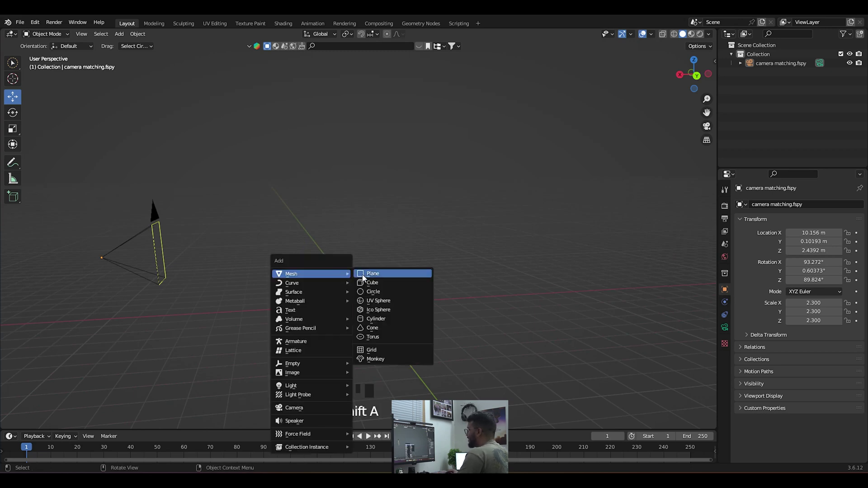
{"action": "left_click", "coordinate": [369, 277]}
{"action": "key", "text": "s"}
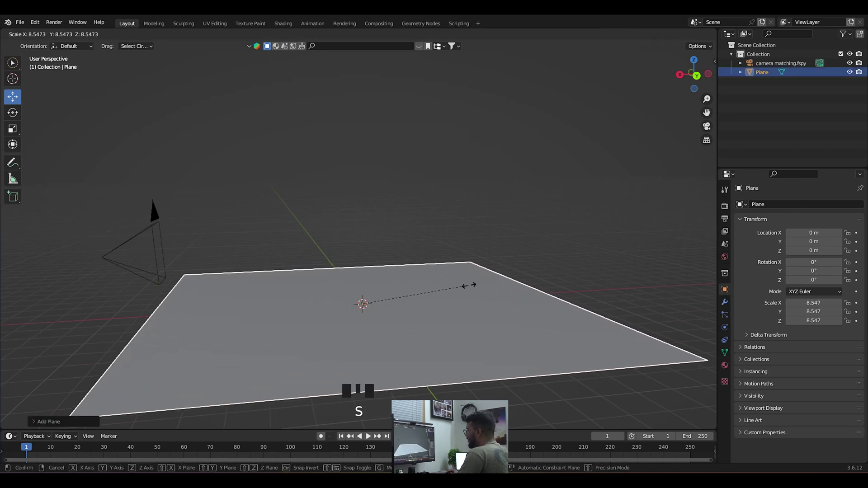
{"action": "left_click", "coordinate": [473, 268]}
{"action": "left_click", "coordinate": [391, 198]}
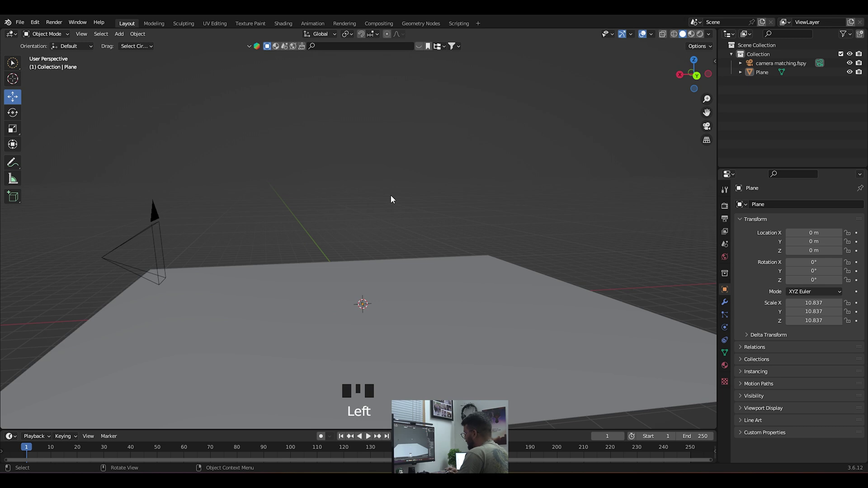
{"action": "key", "text": "KP_0"}
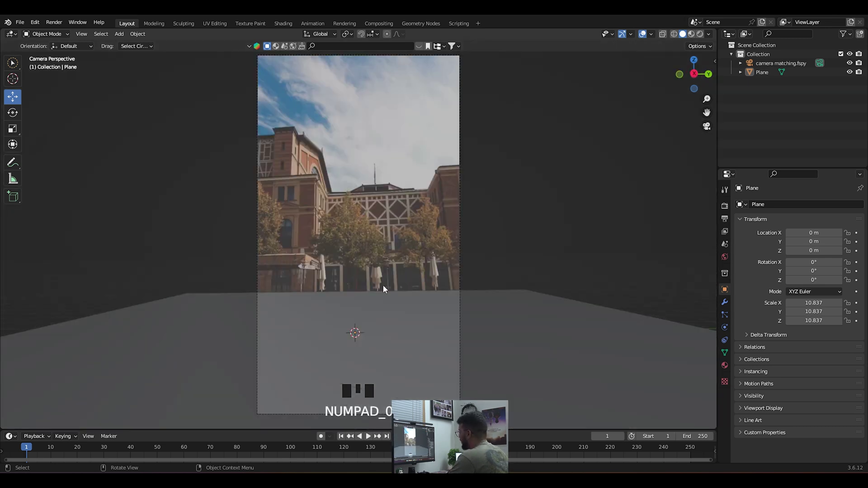
Step: Move the ground plane along the global X axis to about 8.06 m and deselect it
{"action": "scroll", "coordinate": [381, 298], "scroll_direction": "up", "scroll_amount": 2}
{"action": "scroll", "coordinate": [376, 321], "scroll_direction": "down", "scroll_amount": 3}
{"action": "left_click", "coordinate": [368, 302]}
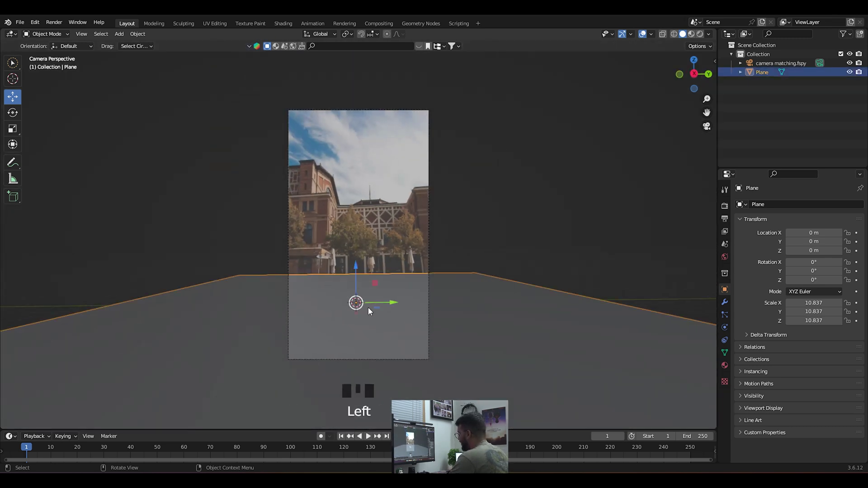
{"action": "key", "text": "g"}
{"action": "key", "text": "x"}
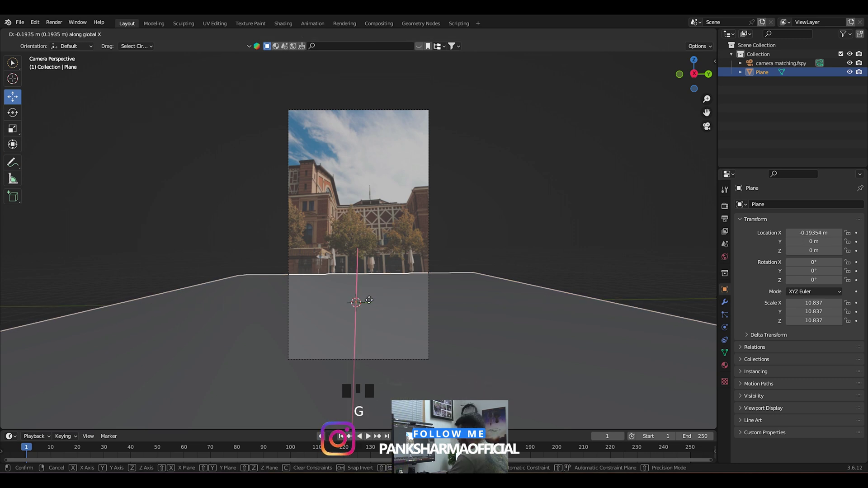
{"action": "left_click", "coordinate": [370, 340]}
{"action": "middle_click_drag", "start_coordinate": [369, 341], "coordinate": [415, 294]}
{"action": "scroll", "coordinate": [415, 294], "scroll_direction": "up", "scroll_amount": 2}
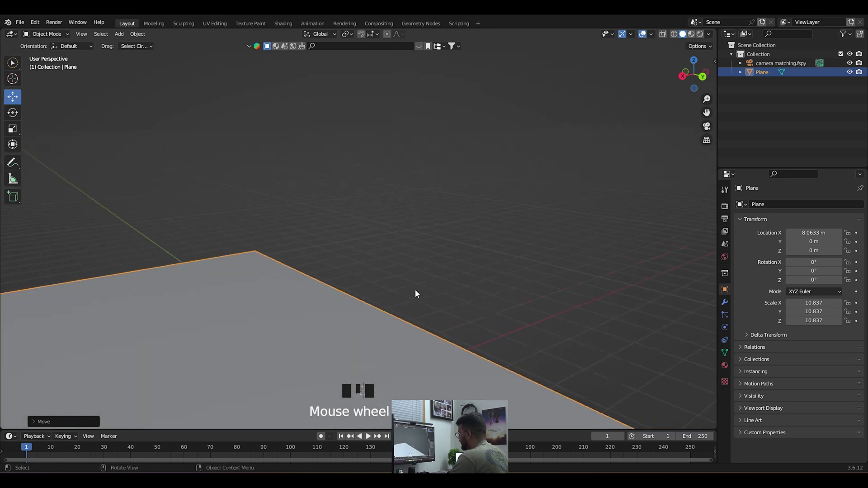
{"action": "scroll", "coordinate": [416, 294], "scroll_direction": "down", "scroll_amount": 3}
{"action": "left_click", "coordinate": [445, 234]}
Step: Examine the moved plane's alignment with the background photo, both from a free angle and through the camera
{"action": "middle_click_drag", "start_coordinate": [445, 233], "coordinate": [438, 266]}
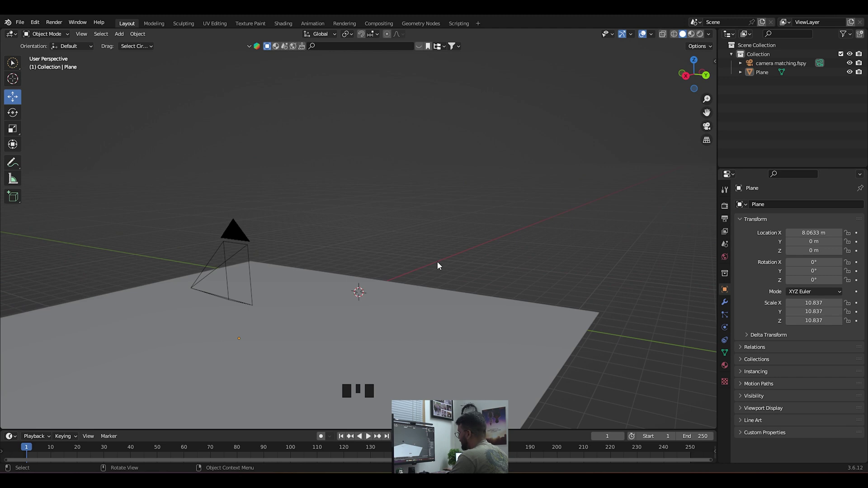
{"action": "key", "text": "KP_0"}
{"action": "scroll", "coordinate": [449, 282], "scroll_direction": "up", "scroll_amount": 3}
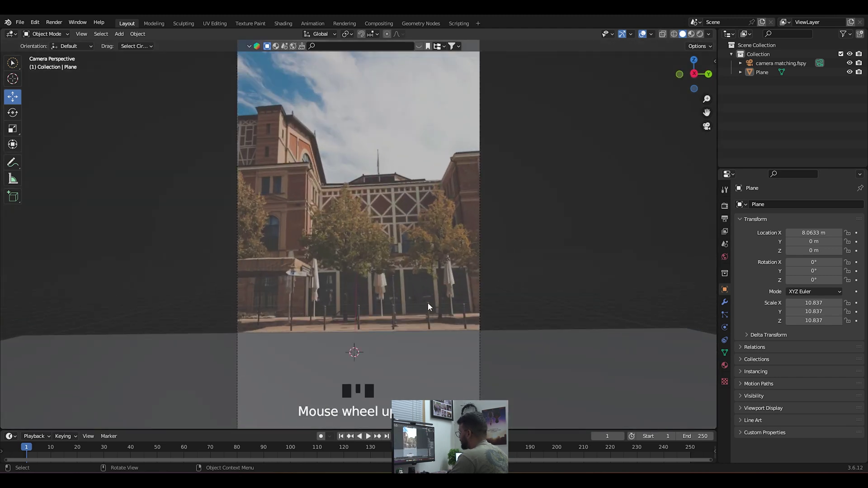
{"action": "scroll", "coordinate": [407, 326], "scroll_direction": "down", "scroll_amount": 1}
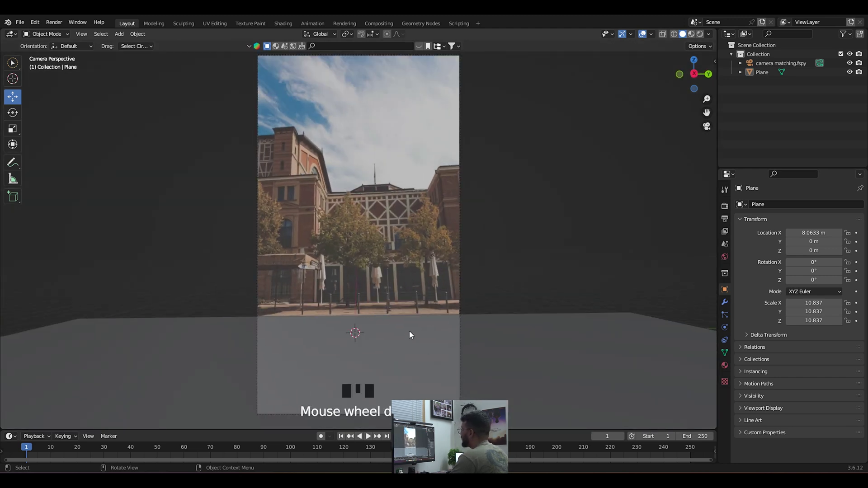
{"action": "scroll", "coordinate": [406, 296], "scroll_direction": "down", "scroll_amount": 2}
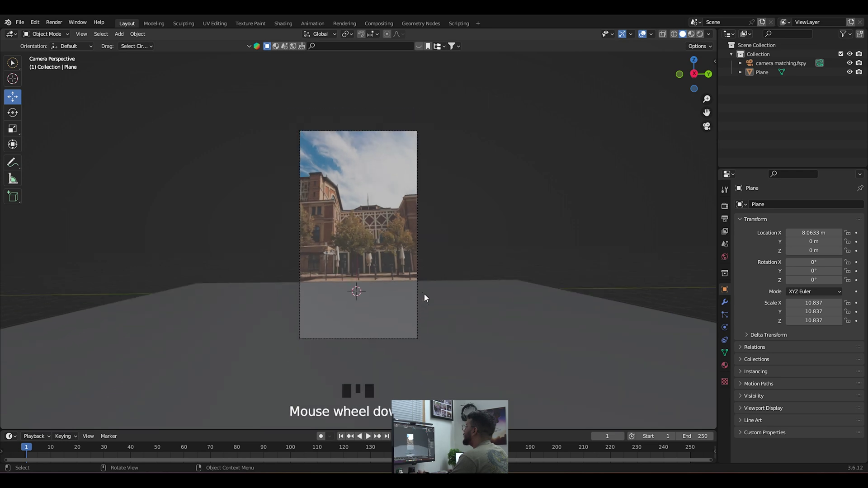
{"action": "middle_click_drag", "start_coordinate": [441, 236], "coordinate": [325, 258]}
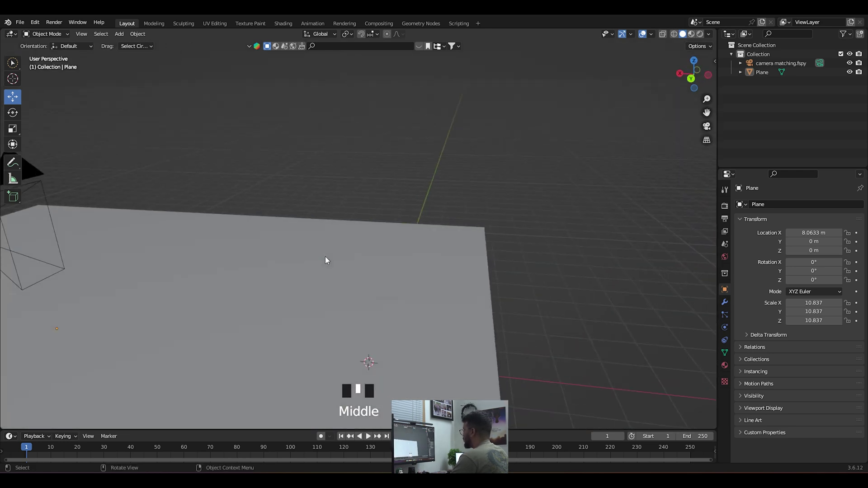
{"action": "key", "text": "KP_0"}
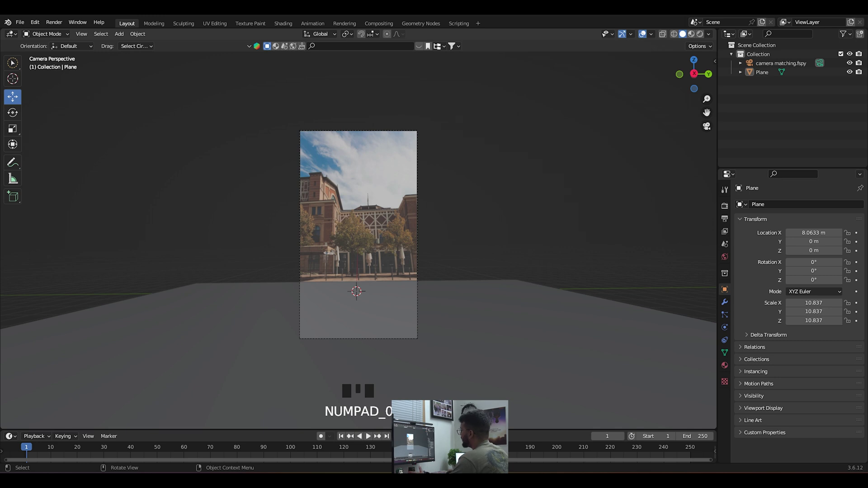
Step: Switch to the Sketchfab page in the browser and search for "iphone box" models, limited to downloadable ones
{"action": "left_click", "coordinate": [407, 480]}
{"action": "left_click", "coordinate": [129, 19]}
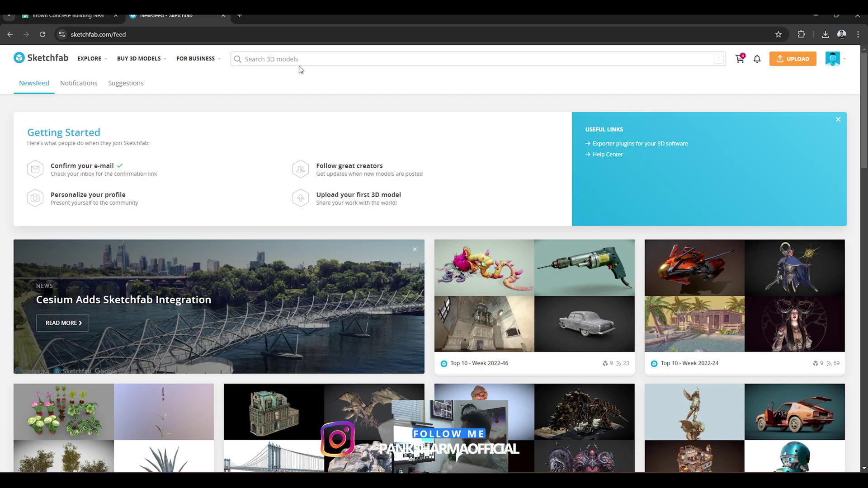
{"action": "left_click", "coordinate": [293, 58]}
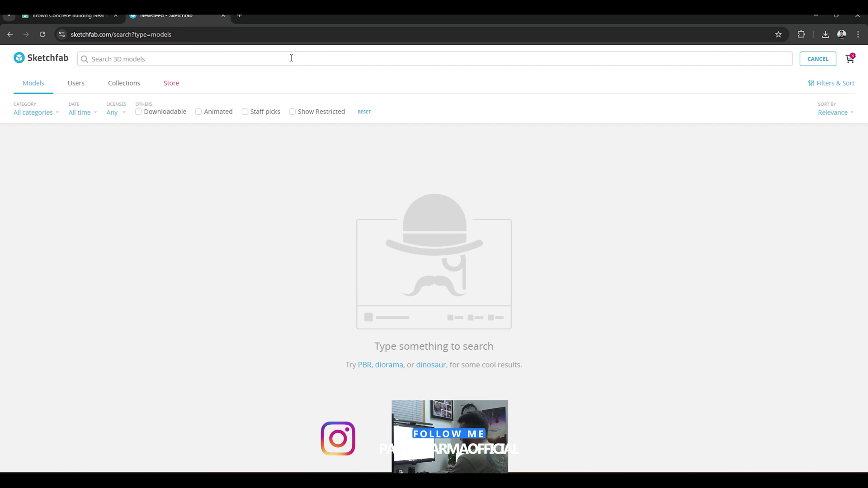
{"action": "type", "text": "iphone b"}
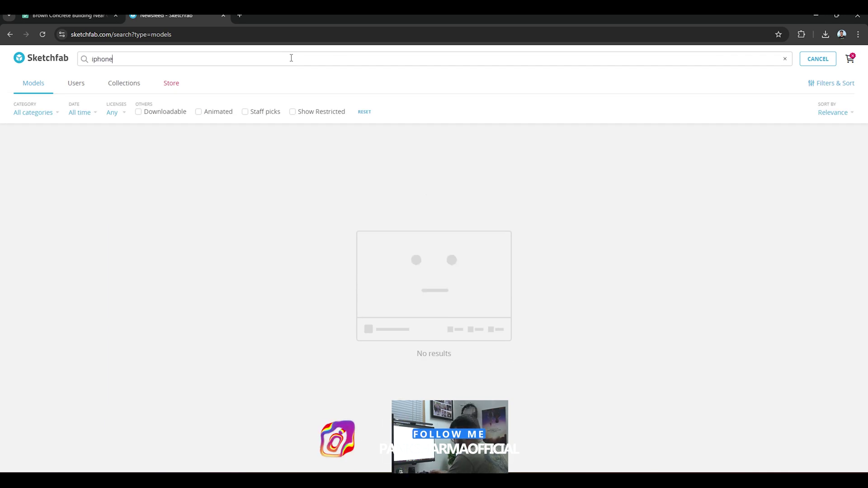
{"action": "type", "text": "ox"}
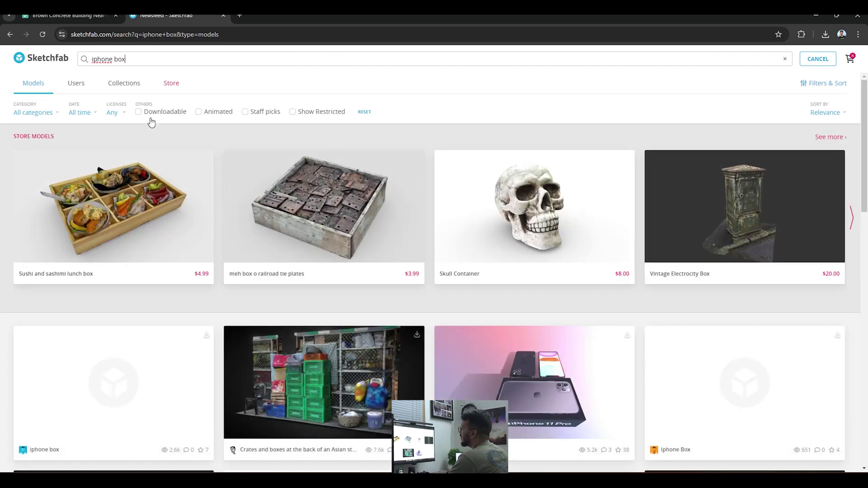
{"action": "left_click", "coordinate": [139, 113]}
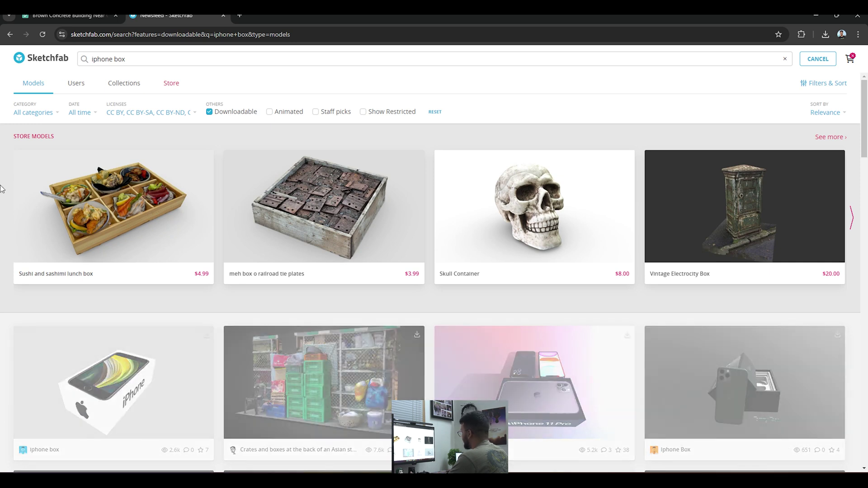
Step: Browse the downloadable results for a realistic phone box and open the iPhone 15 Pro Box Packaging model
{"action": "scroll", "coordinate": [2, 249], "scroll_direction": "down", "scroll_amount": 4}
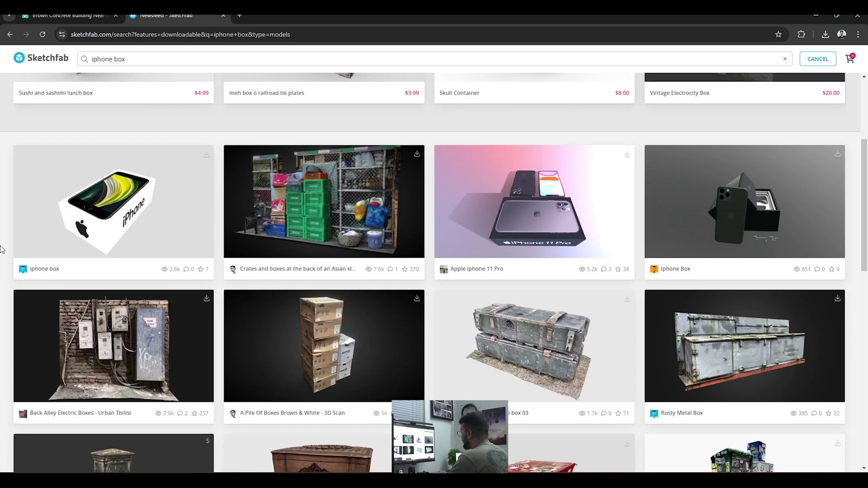
{"action": "scroll", "coordinate": [1, 249], "scroll_direction": "down", "scroll_amount": 6}
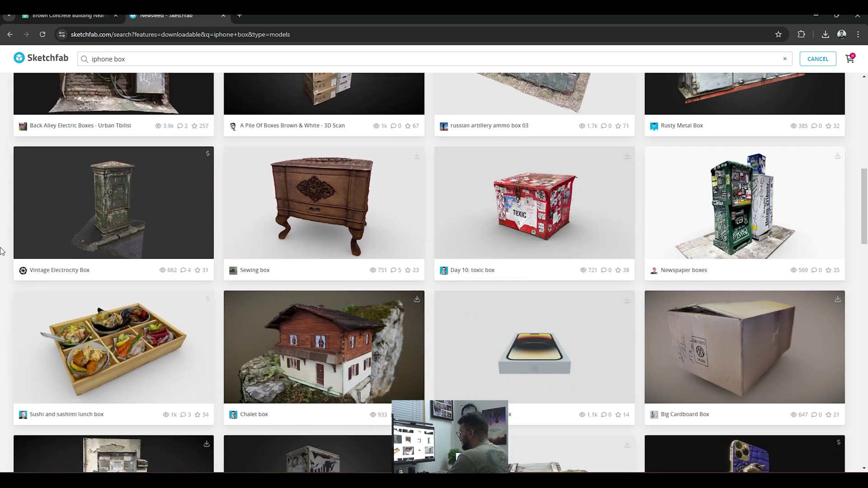
{"action": "scroll", "coordinate": [1, 250], "scroll_direction": "down", "scroll_amount": 5}
{"action": "scroll", "coordinate": [2, 252], "scroll_direction": "down", "scroll_amount": 8}
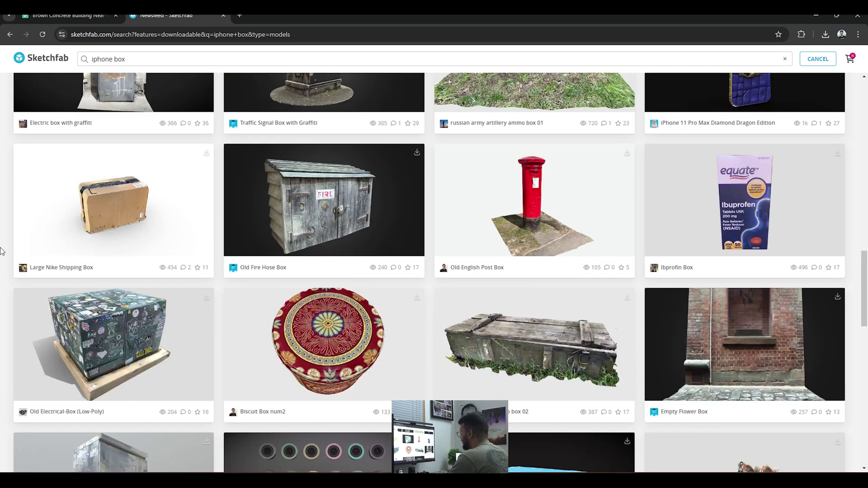
{"action": "scroll", "coordinate": [1, 251], "scroll_direction": "down", "scroll_amount": 4}
{"action": "scroll", "coordinate": [1, 251], "scroll_direction": "down", "scroll_amount": 4}
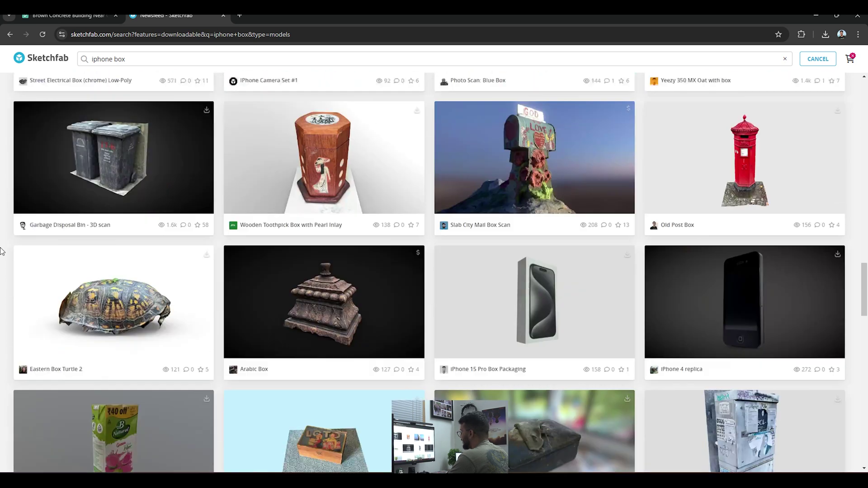
{"action": "left_click", "coordinate": [556, 261]}
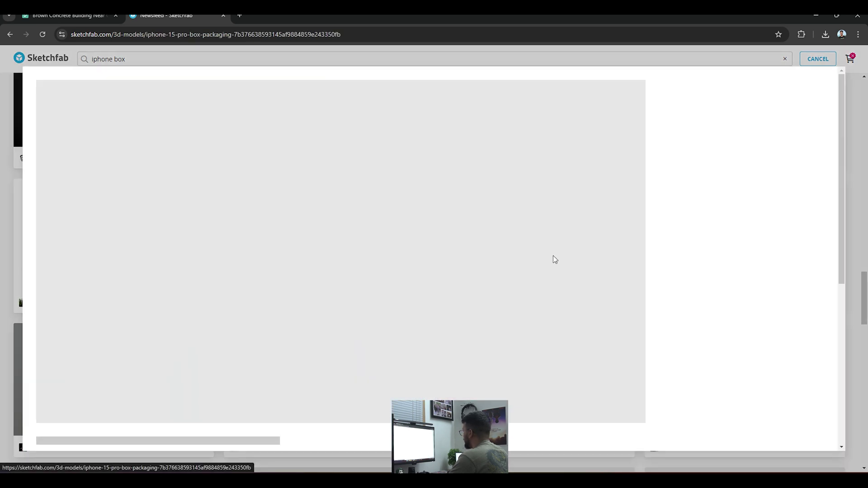
Step: Inspect the iPhone 15 Pro Box Packaging preview from the side and read its model details
{"action": "scroll", "coordinate": [657, 237], "scroll_direction": "down", "scroll_amount": 2}
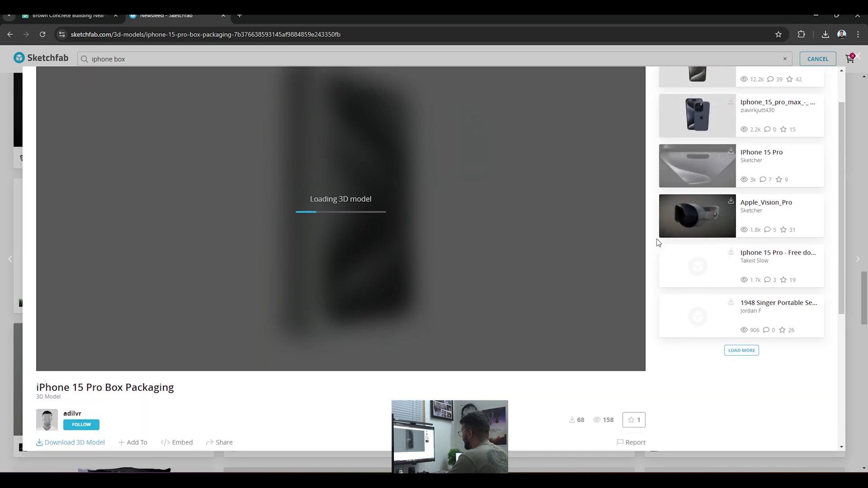
{"action": "scroll", "coordinate": [633, 243], "scroll_direction": "up", "scroll_amount": 2}
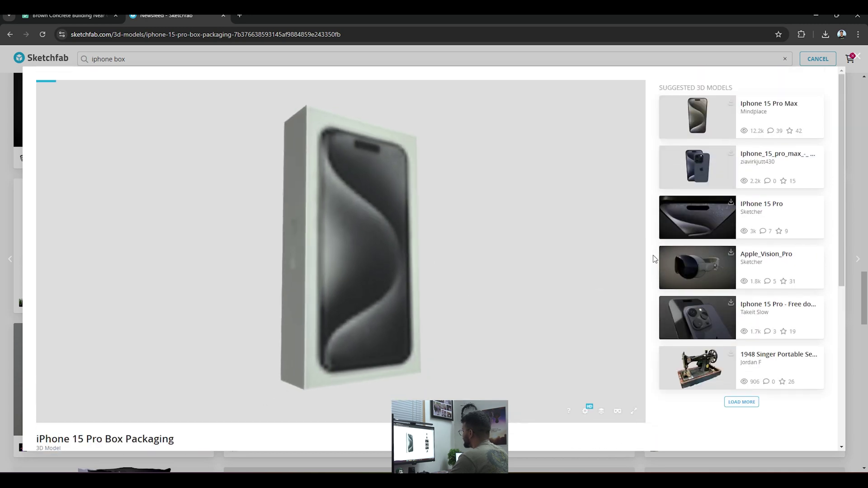
{"action": "scroll", "coordinate": [588, 262], "scroll_direction": "down", "scroll_amount": 1}
{"action": "left_click_drag", "start_coordinate": [402, 248], "coordinate": [316, 265]}
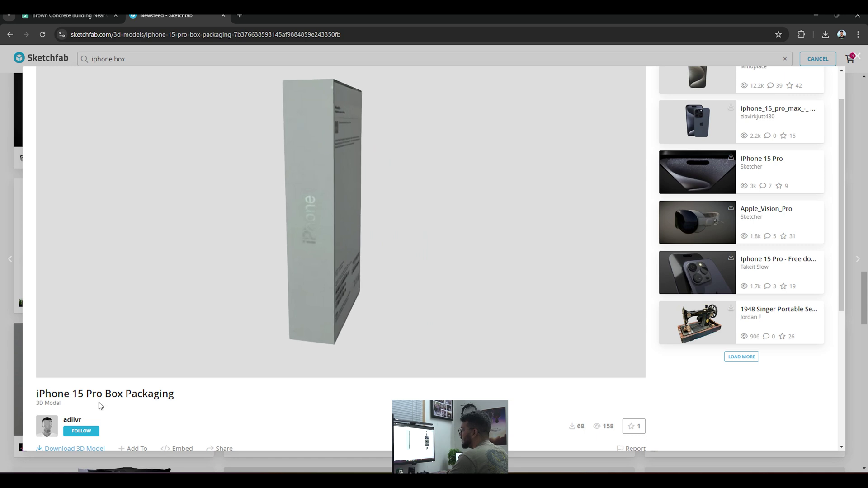
{"action": "scroll", "coordinate": [163, 415], "scroll_direction": "down", "scroll_amount": 1}
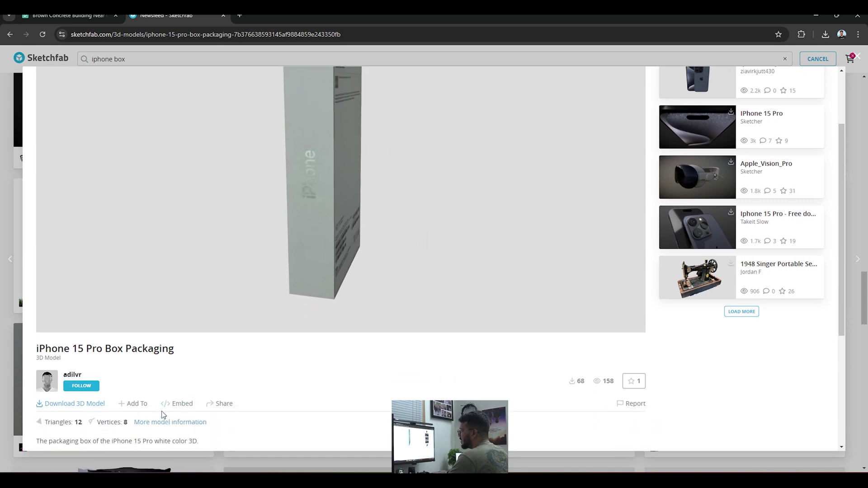
Step: Try to download iPhone 15 Pro Box Packaging as a zip archive, and dismiss the download manager's file dialog
{"action": "left_click", "coordinate": [86, 405]}
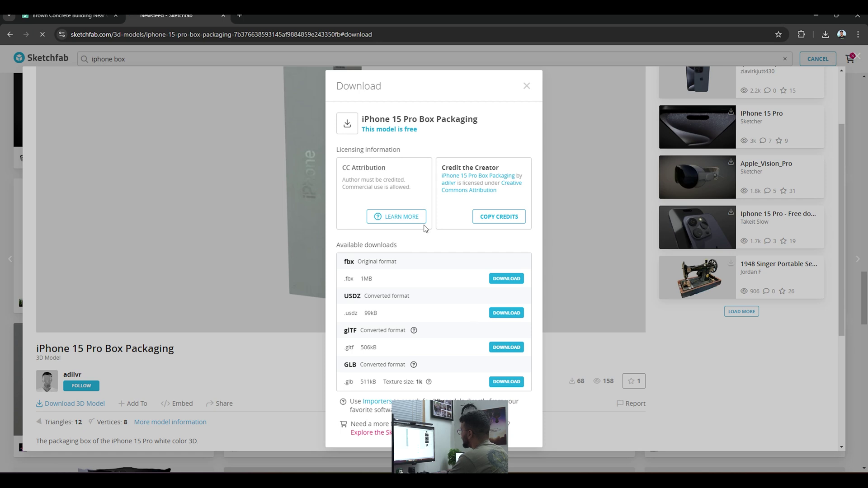
{"action": "left_click_drag", "start_coordinate": [460, 192], "coordinate": [387, 205]}
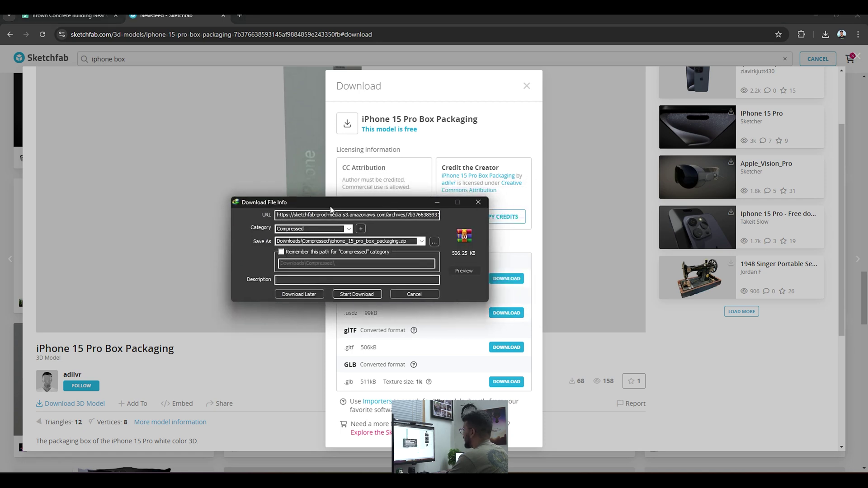
{"action": "left_click", "coordinate": [478, 203]}
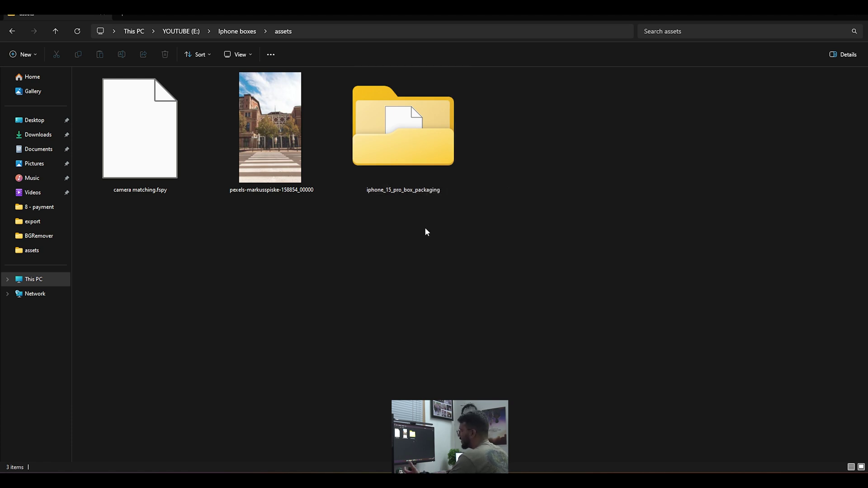
Step: Open the iphone_15_pro_box_packaging folder in assets, look into its textures subfolder, and display the package contents as large icons
{"action": "double_click", "coordinate": [402, 136]}
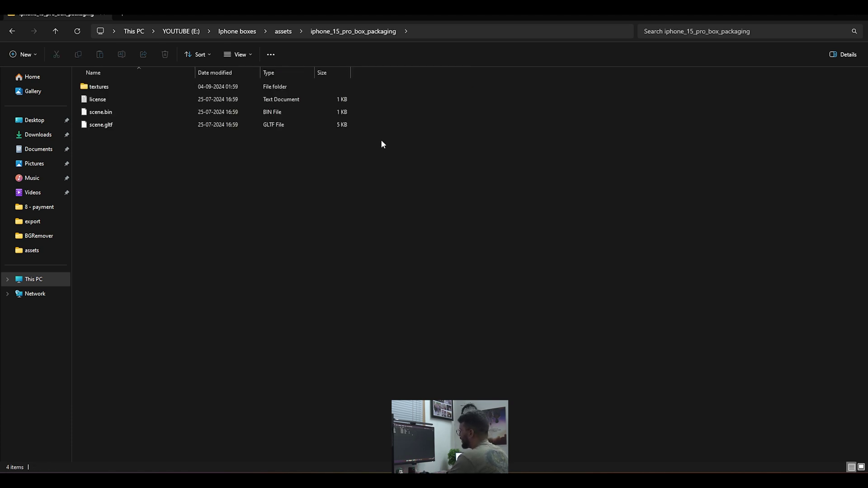
{"action": "double_click", "coordinate": [122, 85]}
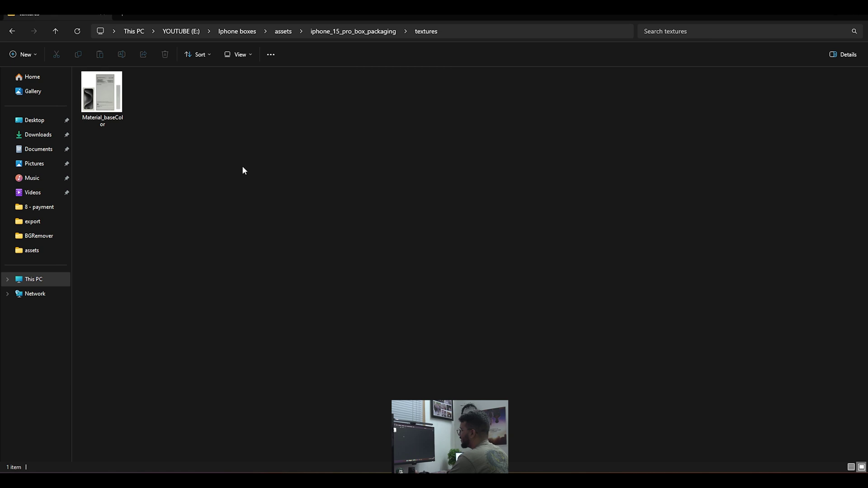
{"action": "key", "text": "alt+Left"}
{"action": "left_click", "coordinate": [237, 54]}
{"action": "left_click", "coordinate": [246, 73]}
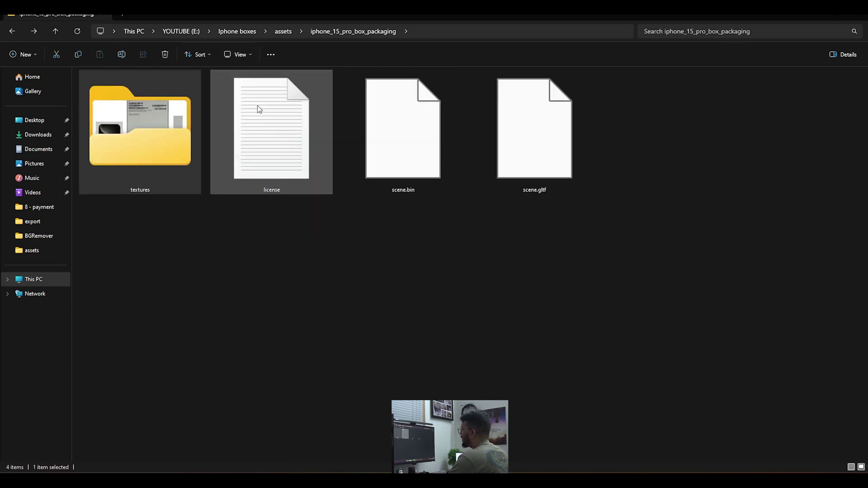
Step: Review the package's textures, license, scene.bin and scene.gltf items, return to the assets folder, and reopen iphone_15_pro_box_packaging
{"action": "double_click", "coordinate": [150, 137]}
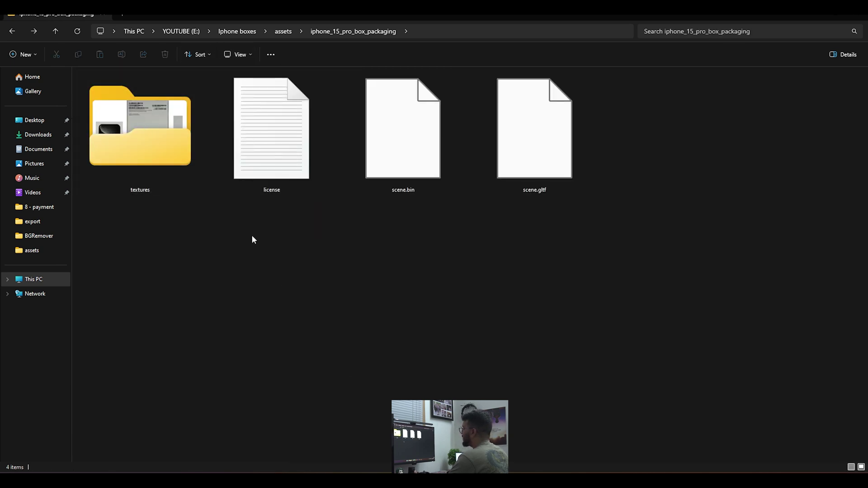
{"action": "left_click_drag", "start_coordinate": [162, 250], "coordinate": [547, 134]}
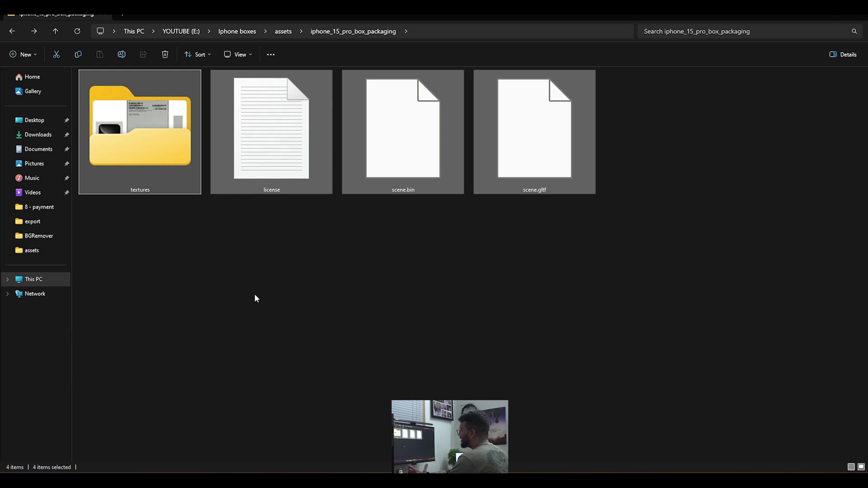
{"action": "left_click", "coordinate": [256, 291]}
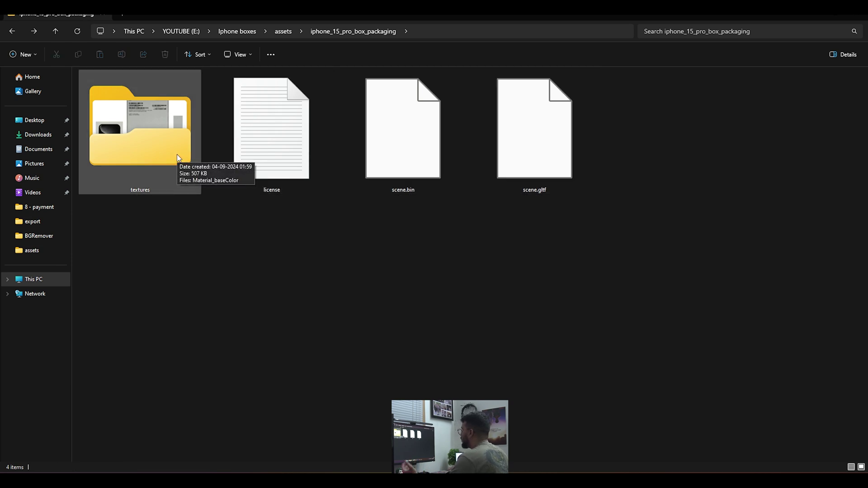
{"action": "key", "text": "alt+Left"}
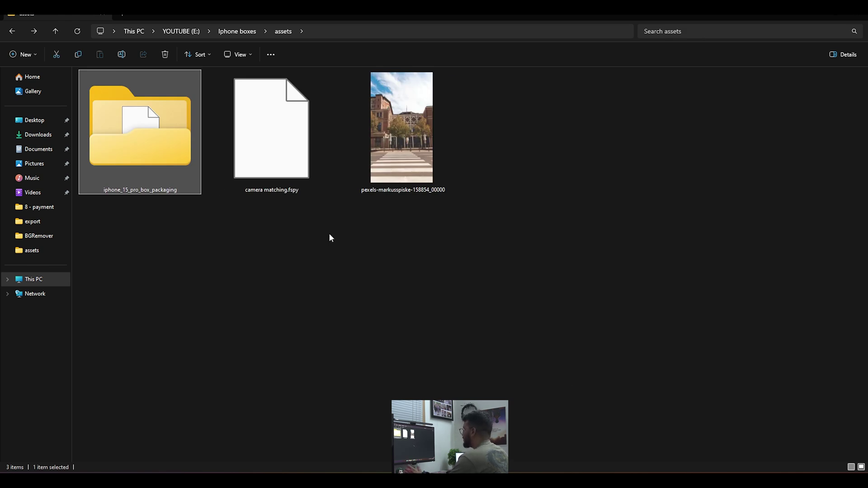
{"action": "double_click", "coordinate": [159, 141]}
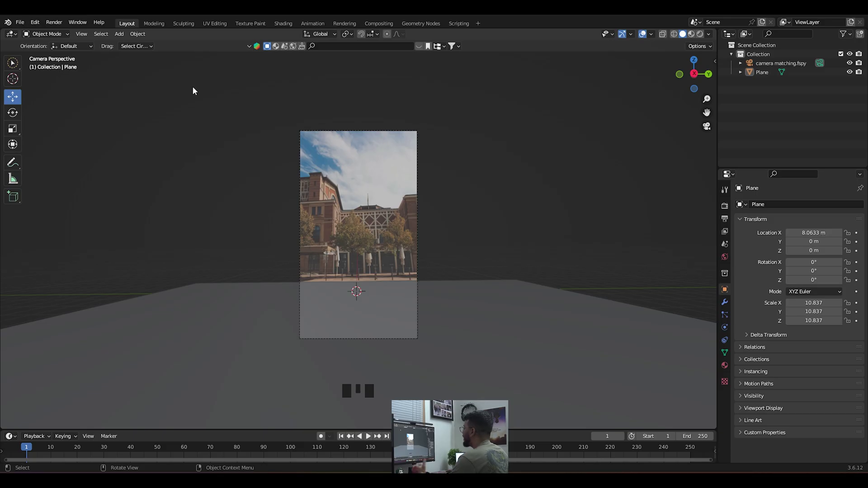
Step: Import scene.gltf from the iphone_15_pro_box_packaging folder as a glTF 2.0 model with the default import options
{"action": "left_click", "coordinate": [19, 22]}
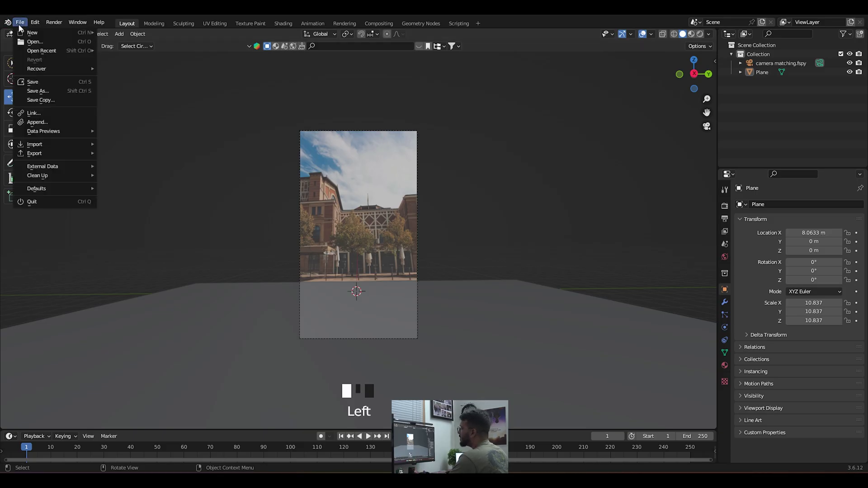
{"action": "mouse_move", "coordinate": [48, 144]}
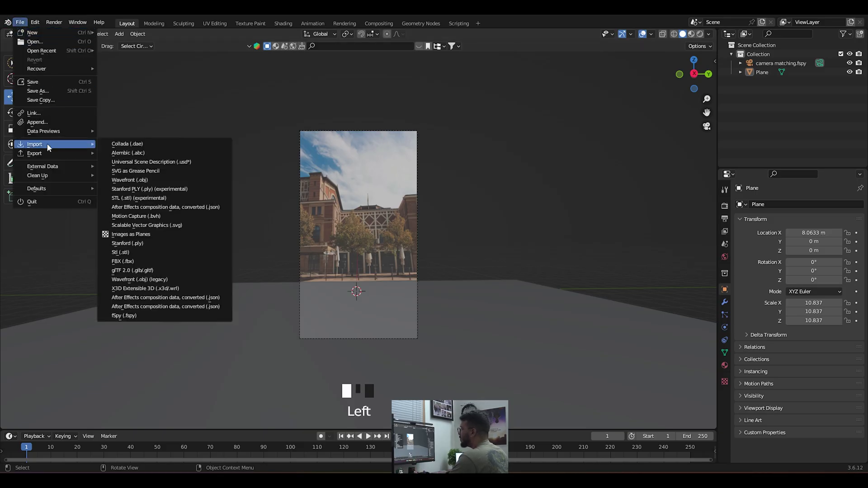
{"action": "left_click", "coordinate": [130, 270]}
{"action": "double_click", "coordinate": [335, 171]}
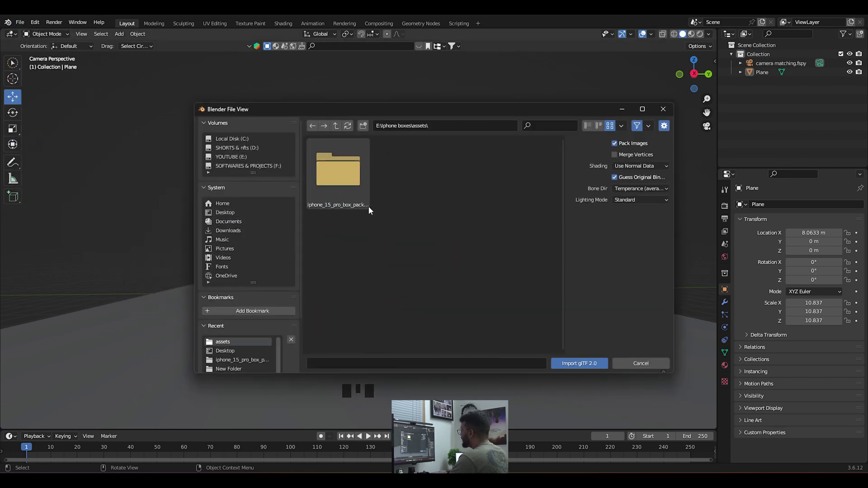
{"action": "double_click", "coordinate": [332, 171]}
{"action": "left_click_drag", "start_coordinate": [332, 108], "coordinate": [300, 113]}
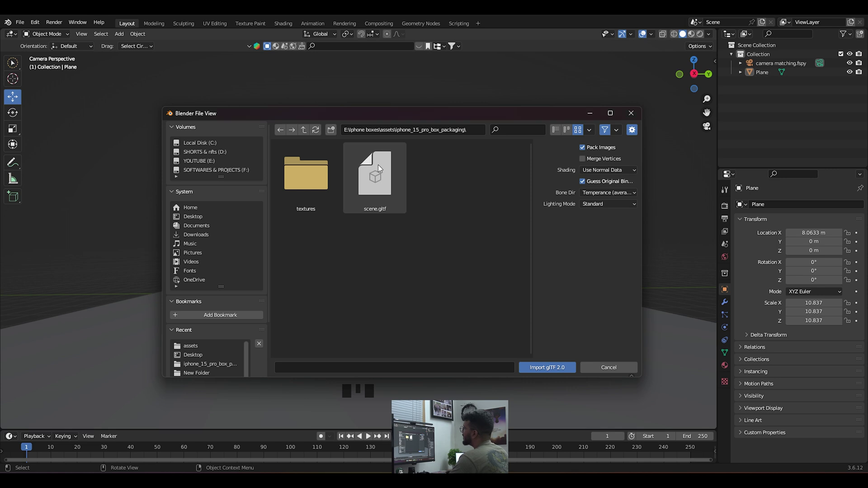
{"action": "double_click", "coordinate": [384, 188]}
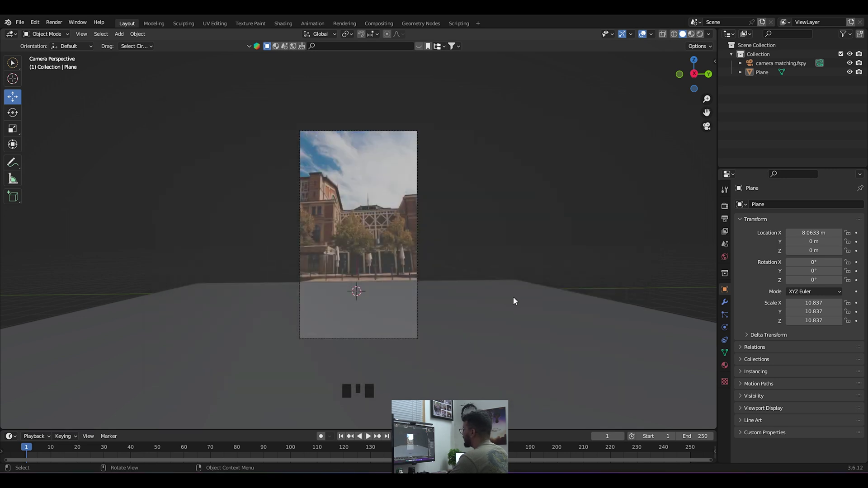
{"action": "left_click", "coordinate": [470, 216]}
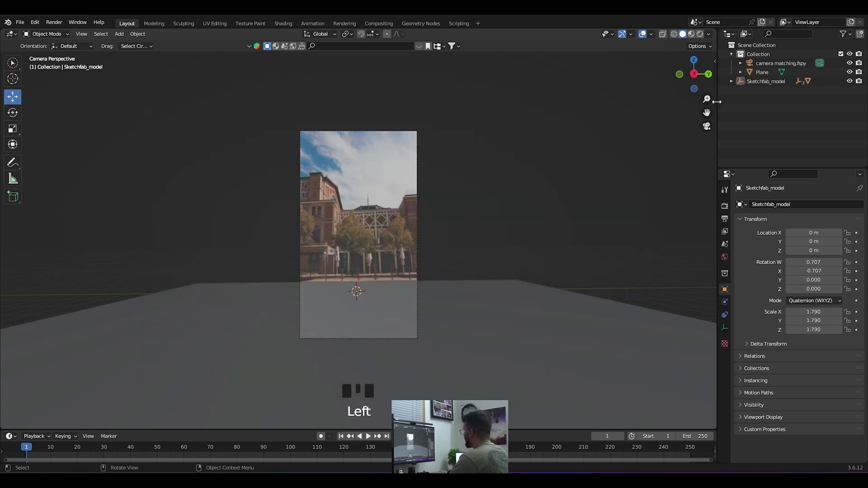
Step: Select the imported box on the ground plane and expand the Sketchfab_model hierarchy down to its Cube_Material_0 mesh
{"action": "scroll", "coordinate": [335, 319], "scroll_direction": "up", "scroll_amount": 5}
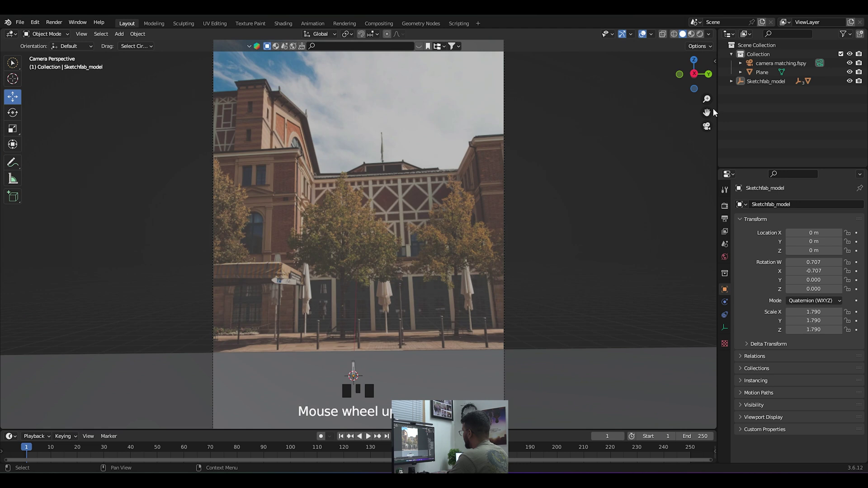
{"action": "left_click_drag", "start_coordinate": [712, 112], "coordinate": [591, 155]}
{"action": "scroll", "coordinate": [376, 254], "scroll_direction": "up", "scroll_amount": 6}
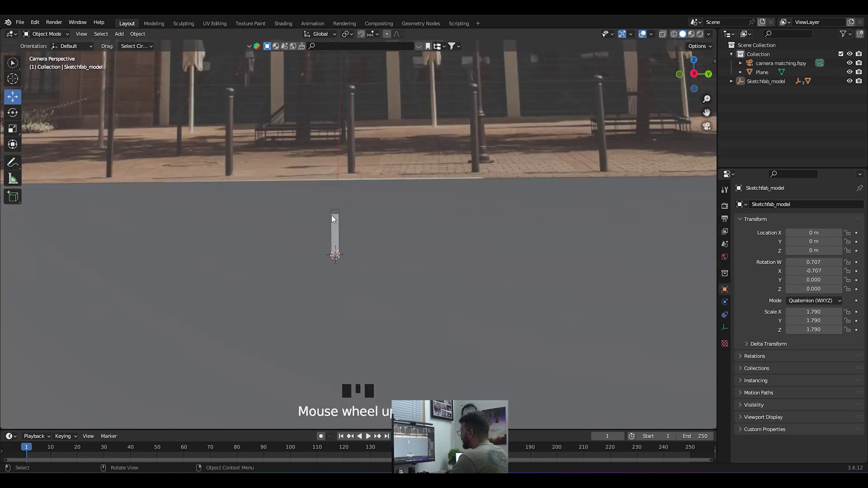
{"action": "left_click", "coordinate": [335, 211]}
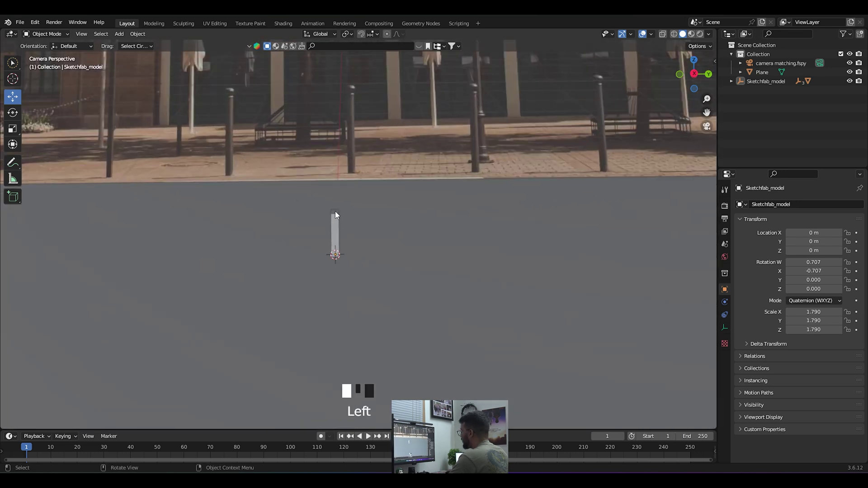
{"action": "left_click", "coordinate": [731, 81]}
{"action": "left_click", "coordinate": [740, 91]}
{"action": "left_click", "coordinate": [749, 100]}
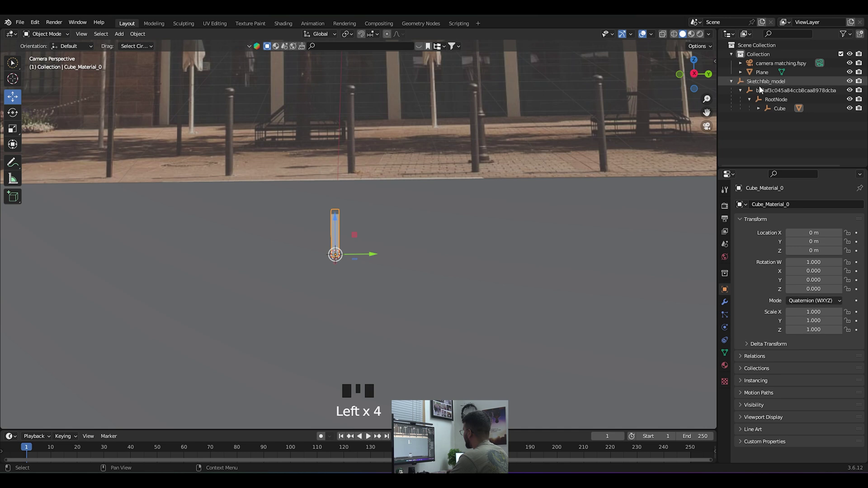
{"action": "left_click", "coordinate": [758, 108]}
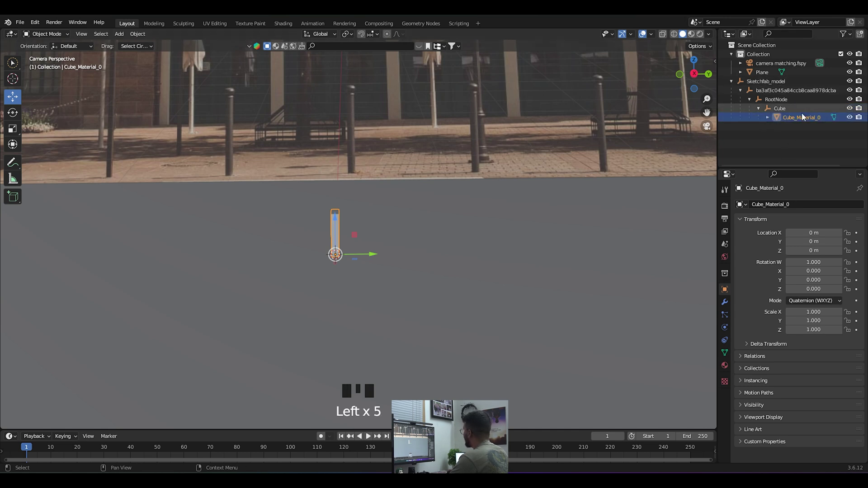
Step: Clear the parent of Cube_Material_0 while keeping its transformation, and check the selection of the separated box
{"action": "scroll", "coordinate": [377, 250], "scroll_direction": "up", "scroll_amount": 3}
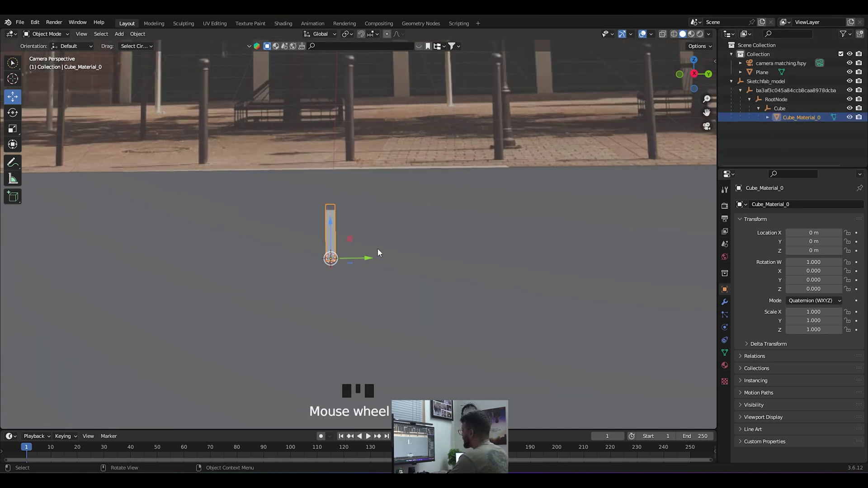
{"action": "scroll", "coordinate": [364, 234], "scroll_direction": "down", "scroll_amount": 2}
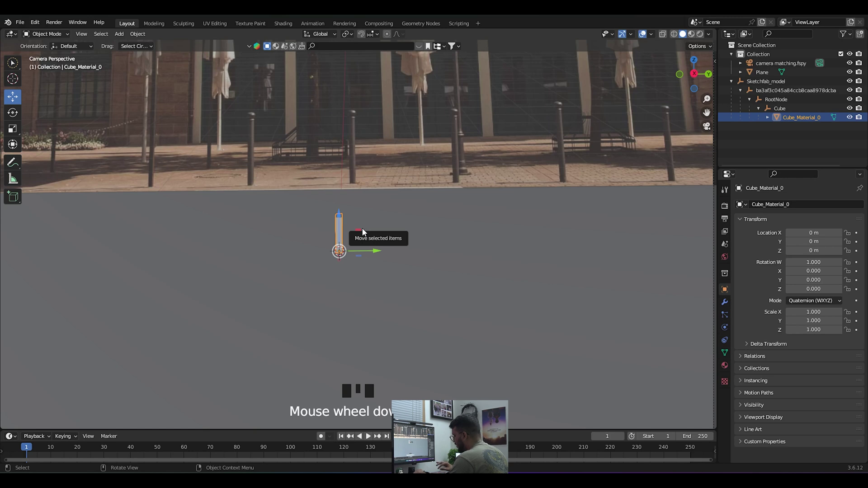
{"action": "key", "text": "alt+p"}
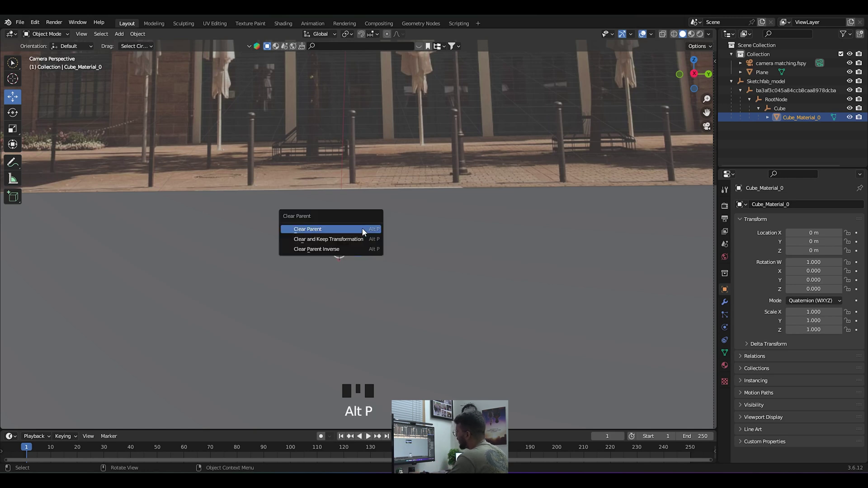
{"action": "left_click", "coordinate": [337, 239]}
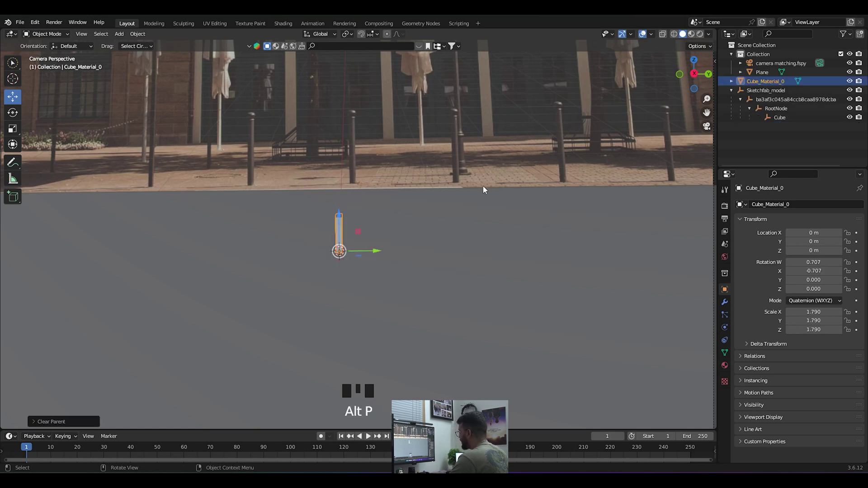
{"action": "left_click", "coordinate": [770, 128]}
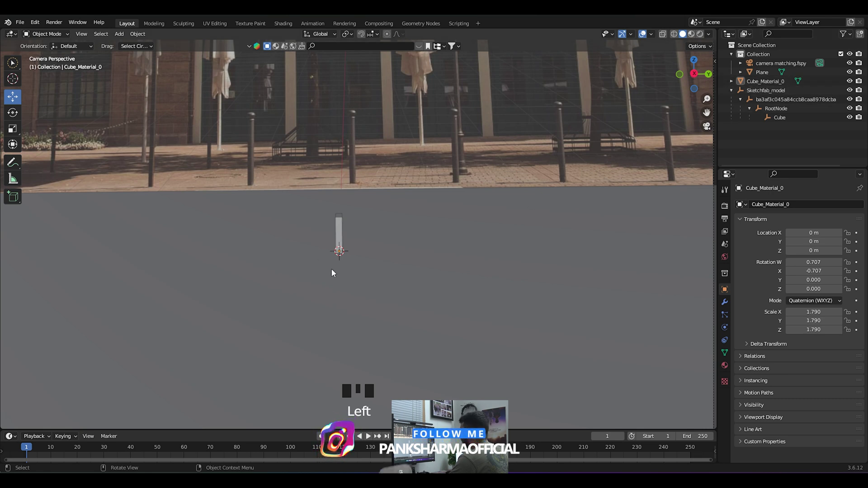
{"action": "left_click", "coordinate": [337, 226]}
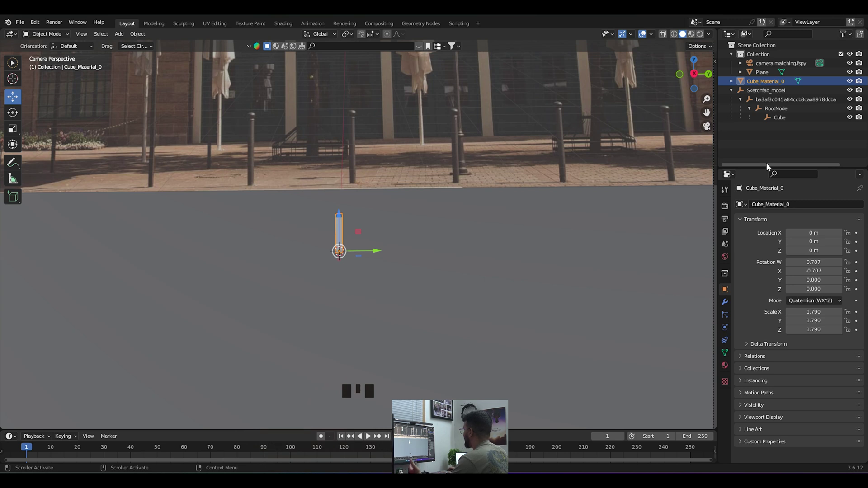
Step: Delete the leftover Sketchfab_model empty together with all its child empties down to Cube
{"action": "left_click", "coordinate": [765, 90]}
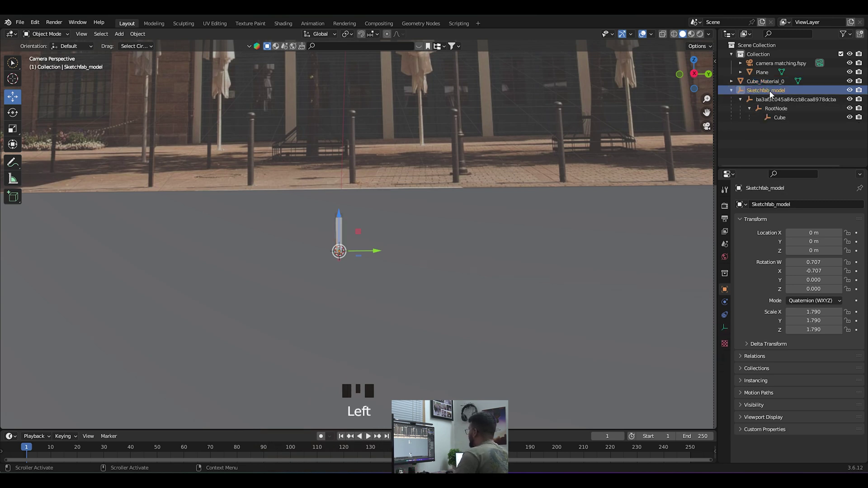
{"action": "left_click", "coordinate": [780, 118], "text": "shift"}
{"action": "key", "text": "Delete"}
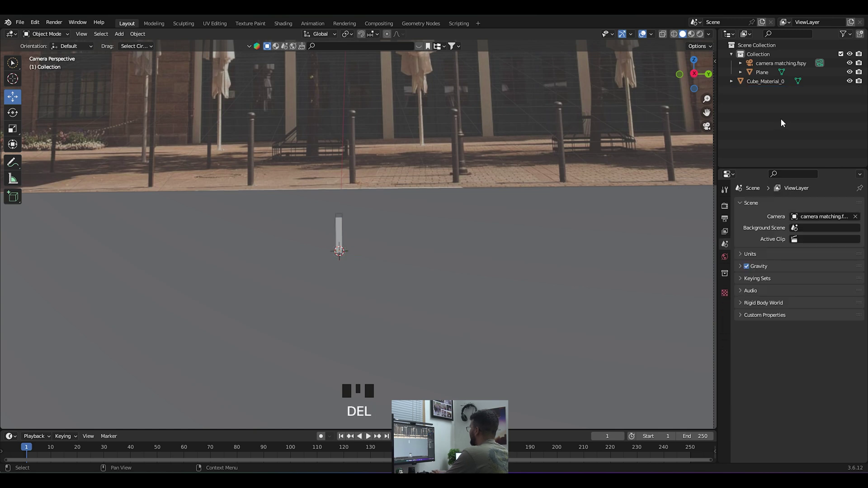
{"action": "left_click", "coordinate": [761, 102]}
Step: Rename the Cube_Material_0 object to iphone
{"action": "left_click", "coordinate": [754, 83]}
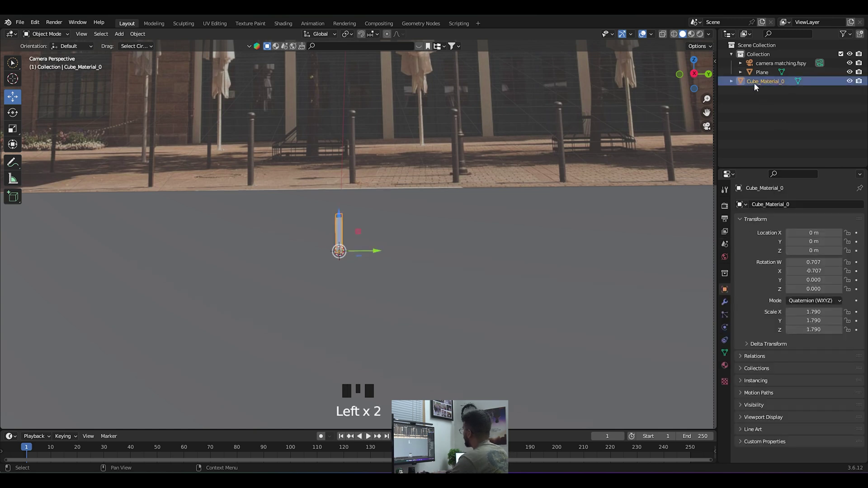
{"action": "double_click", "coordinate": [761, 81]}
{"action": "type", "text": "iphone"}
{"action": "key", "text": "Return"}
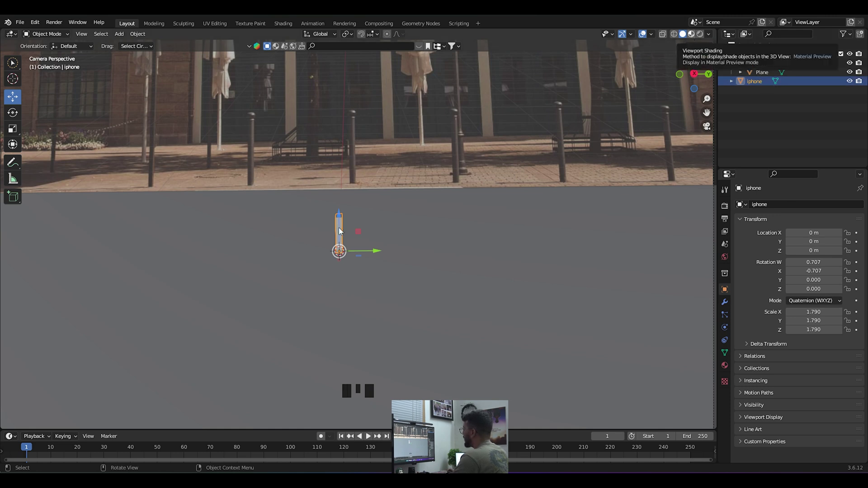
Step: Display the scene in Material Preview shading, examine the iphone box's textures from several sides, and return to the camera view
{"action": "left_click", "coordinate": [691, 34]}
{"action": "scroll", "coordinate": [283, 295], "scroll_direction": "up", "scroll_amount": 4}
{"action": "mouse_move", "coordinate": [351, 233]}
{"action": "middle_mouse_down"}
{"action": "mouse_move", "coordinate": [424, 235]}
{"action": "mouse_move", "coordinate": [389, 343]}
{"action": "middle_mouse_up"}
{"action": "left_click_drag", "start_coordinate": [706, 112], "coordinate": [478, 238]}
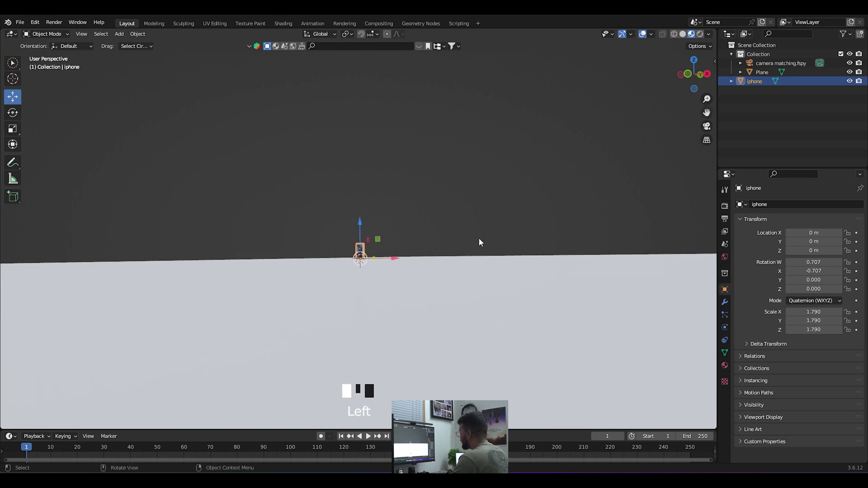
{"action": "scroll", "coordinate": [411, 285], "scroll_direction": "up", "scroll_amount": 4}
{"action": "middle_click_drag", "start_coordinate": [390, 297], "coordinate": [315, 231]}
{"action": "key", "text": "KP_0"}
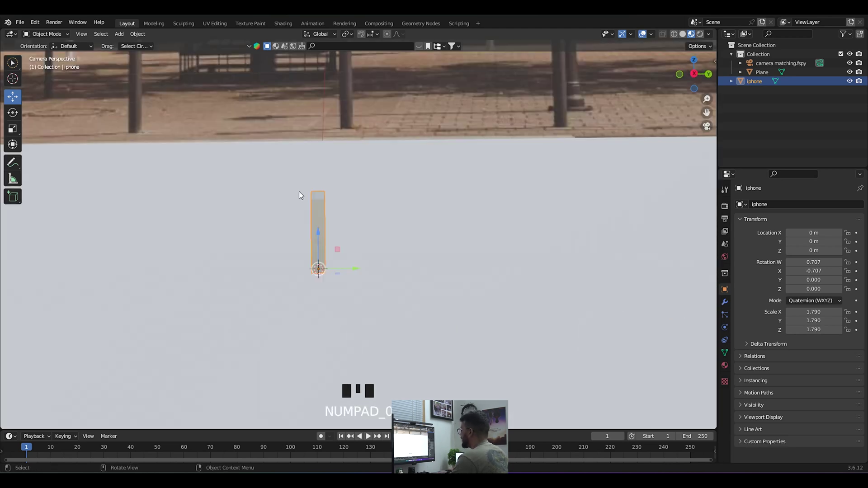
Step: Scale the iphone box up uniformly to a scale of about 17.745 on all axes
{"action": "scroll", "coordinate": [299, 191], "scroll_direction": "down", "scroll_amount": 4}
{"action": "key", "text": "s"}
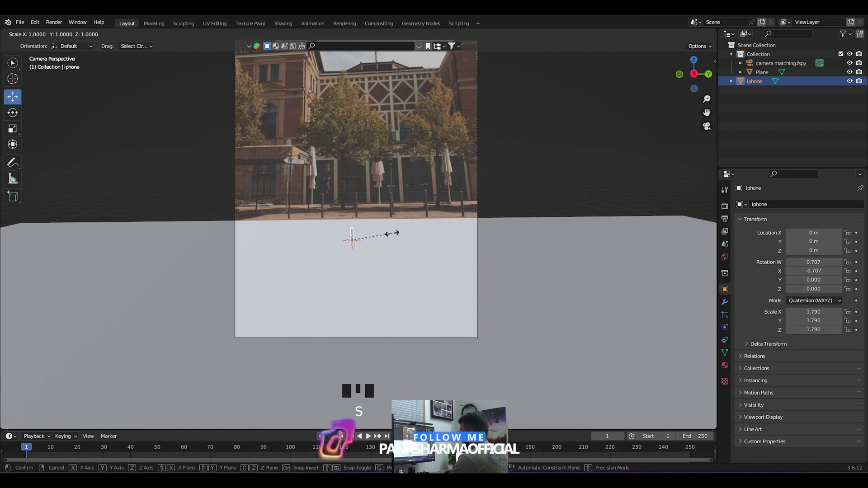
{"action": "left_click", "coordinate": [37, 176]}
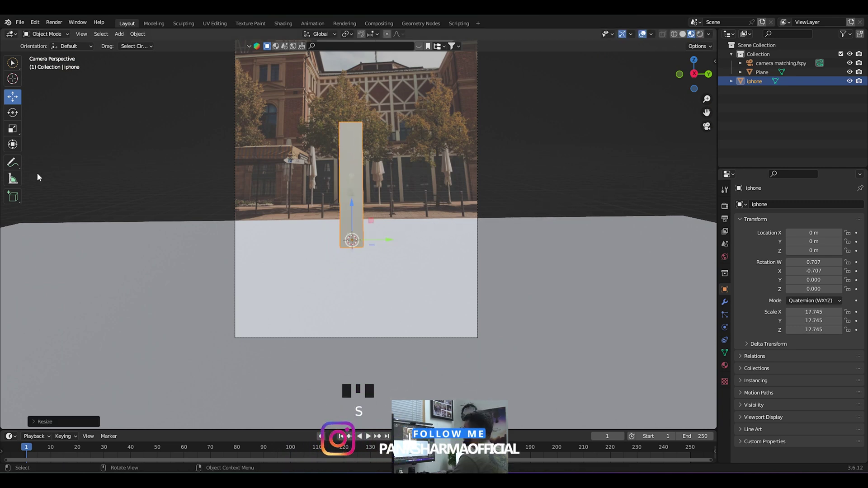
Step: Examine the enlarged iphone box from several sides, first with its textures and then in Solid shading
{"action": "middle_click_drag", "start_coordinate": [342, 199], "coordinate": [326, 205]}
{"action": "left_click", "coordinate": [347, 194]}
{"action": "middle_click_drag", "start_coordinate": [317, 271], "coordinate": [276, 270]}
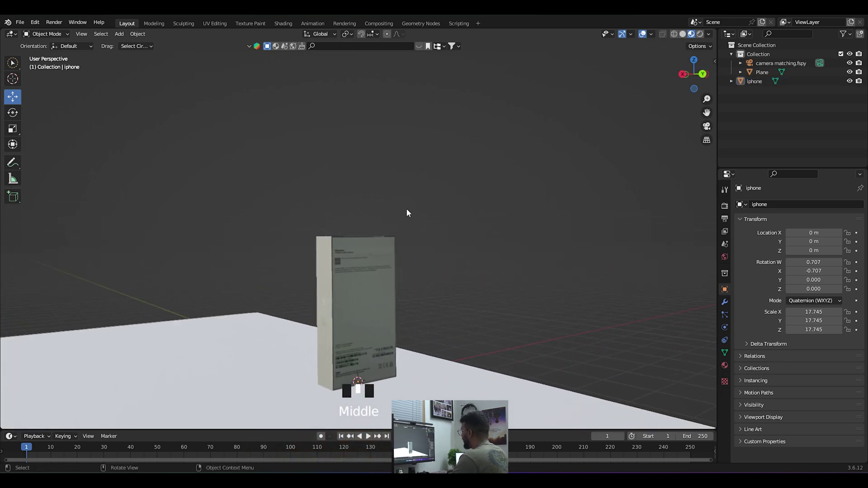
{"action": "left_click", "coordinate": [683, 34]}
{"action": "left_click_drag", "start_coordinate": [706, 112], "coordinate": [494, 290]}
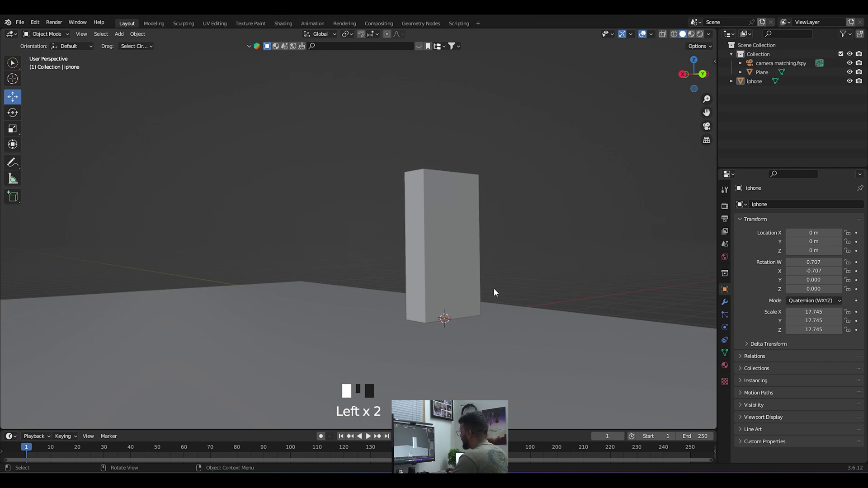
{"action": "middle_click_drag", "start_coordinate": [510, 275], "coordinate": [604, 278]}
{"action": "middle_click_drag", "start_coordinate": [561, 292], "coordinate": [541, 289]}
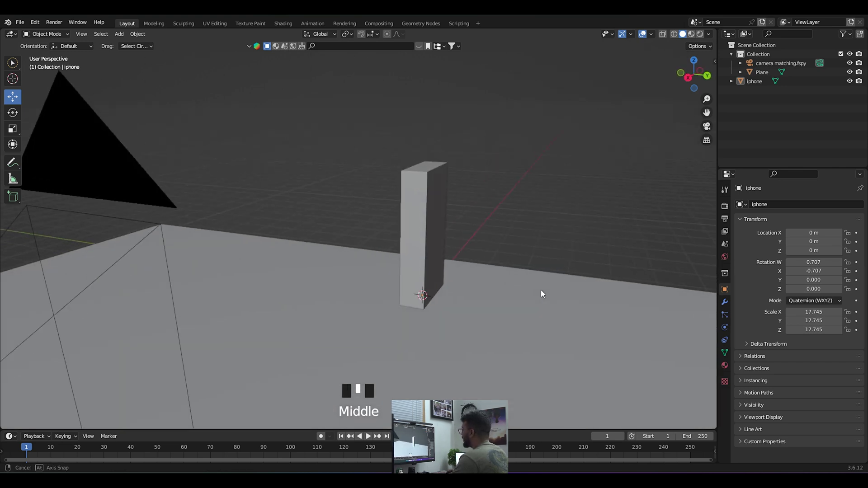
{"action": "middle_click_drag", "start_coordinate": [492, 265], "coordinate": [451, 238]}
Step: Examine the iphone box's mesh faces and edges in Edit Mode, and return to Object Mode
{"action": "left_click", "coordinate": [452, 228]}
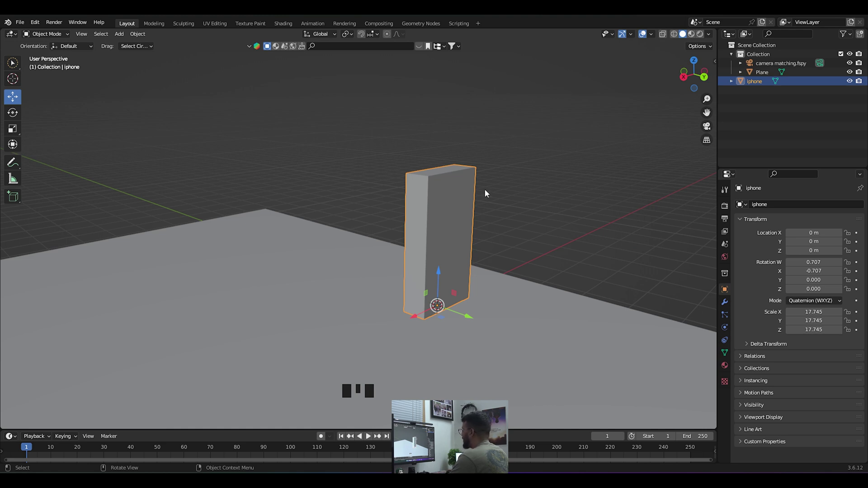
{"action": "key", "text": "Tab"}
{"action": "scroll", "coordinate": [434, 235], "scroll_direction": "up", "scroll_amount": 2}
{"action": "middle_click_drag", "start_coordinate": [435, 236], "coordinate": [353, 231]}
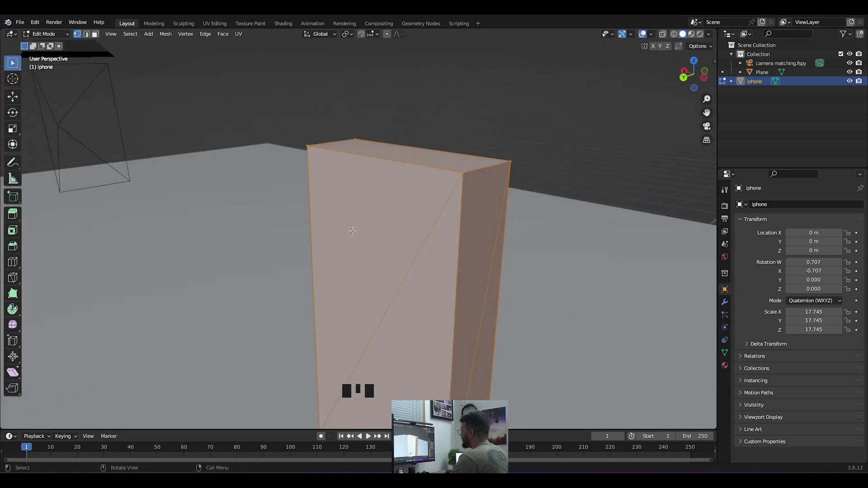
{"action": "scroll", "coordinate": [367, 227], "scroll_direction": "down", "scroll_amount": 3}
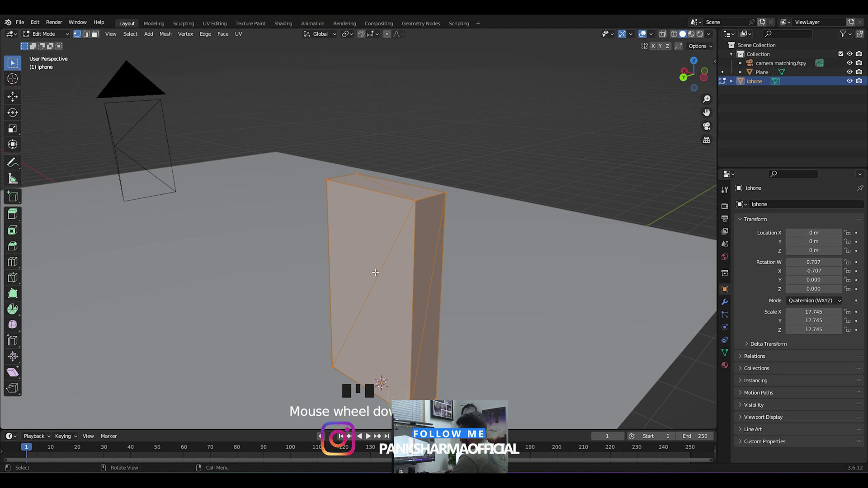
{"action": "middle_click_drag", "start_coordinate": [371, 324], "coordinate": [434, 279]}
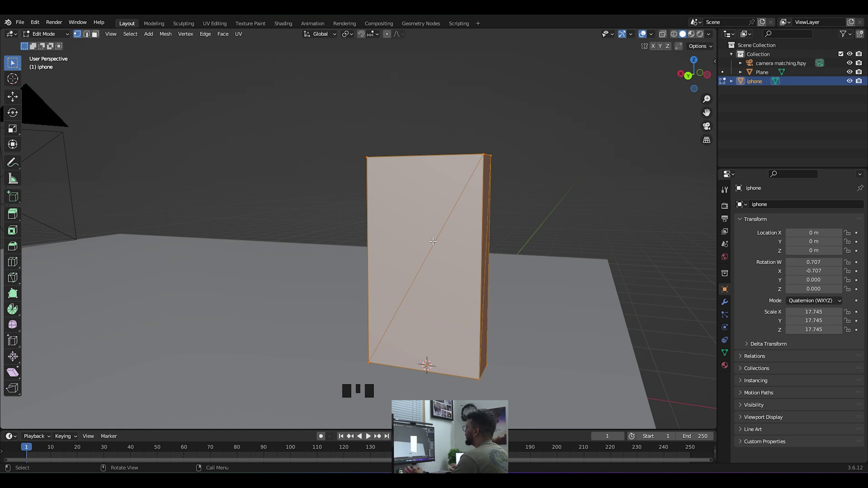
{"action": "scroll", "coordinate": [460, 275], "scroll_direction": "up", "scroll_amount": 3}
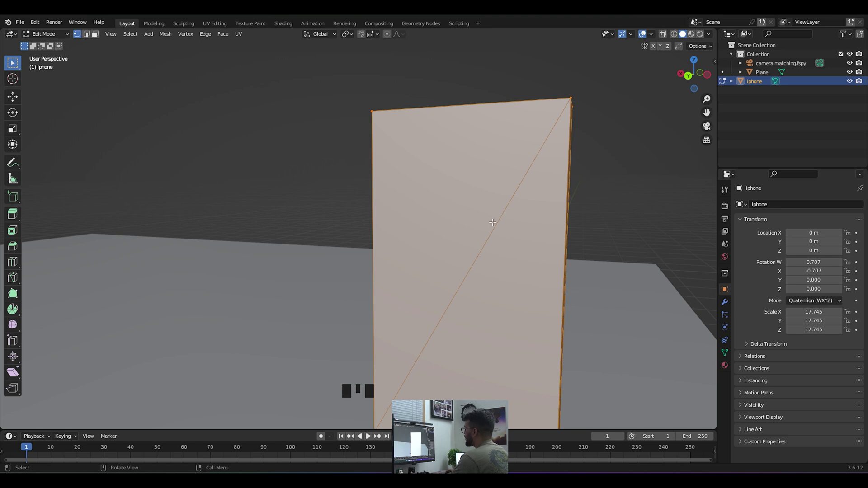
{"action": "scroll", "coordinate": [492, 222], "scroll_direction": "down", "scroll_amount": 4}
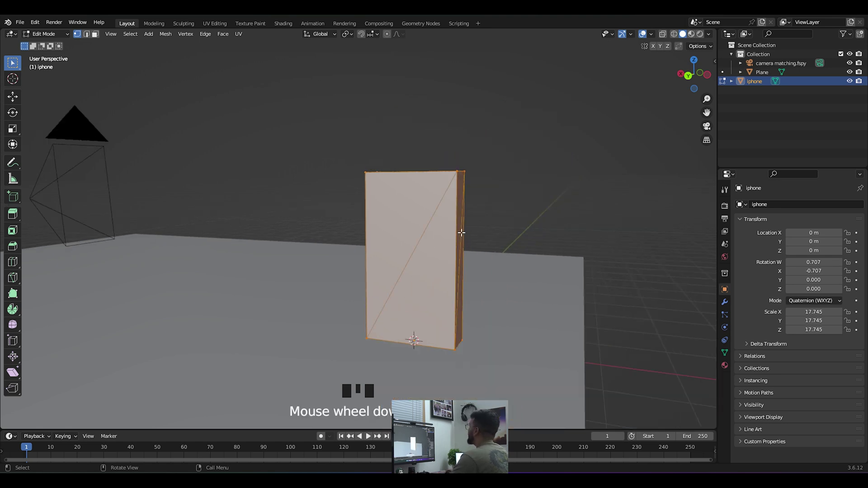
{"action": "key", "text": "Tab"}
Step: Raise the iphone box to about 1.1 m on Z and tilt it around the X axis to a quaternion of about W 0.857, X -0.515
{"action": "middle_click_drag", "start_coordinate": [449, 244], "coordinate": [567, 248]}
{"action": "left_click_drag", "start_coordinate": [415, 268], "coordinate": [405, 223]}
{"action": "left_click", "coordinate": [13, 114]}
{"action": "mouse_move", "coordinate": [405, 223]}
{"action": "middle_mouse_down"}
{"action": "mouse_move", "coordinate": [305, 211]}
{"action": "mouse_move", "coordinate": [318, 203]}
{"action": "mouse_move", "coordinate": [401, 215]}
{"action": "middle_mouse_up"}
{"action": "left_click", "coordinate": [342, 207]}
{"action": "left_click", "coordinate": [402, 213]}
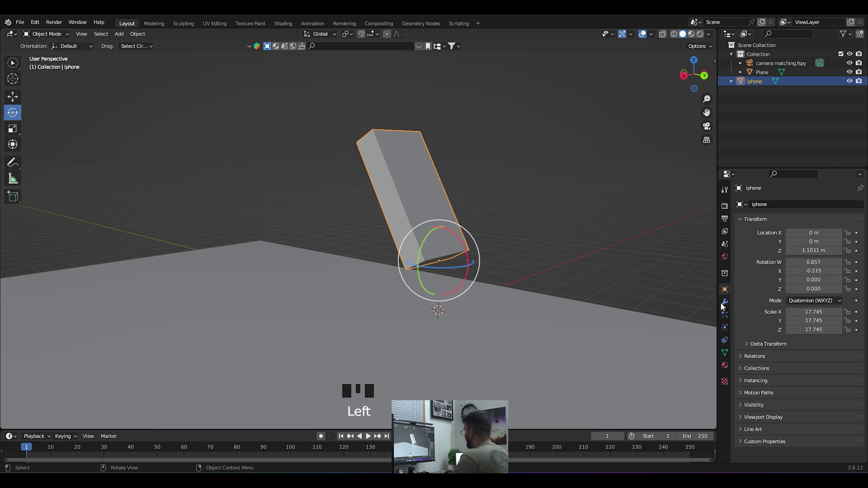
Step: Add an Active rigid body to the iphone box and a Passive rigid body to the ground plane
{"action": "left_click", "coordinate": [724, 326]}
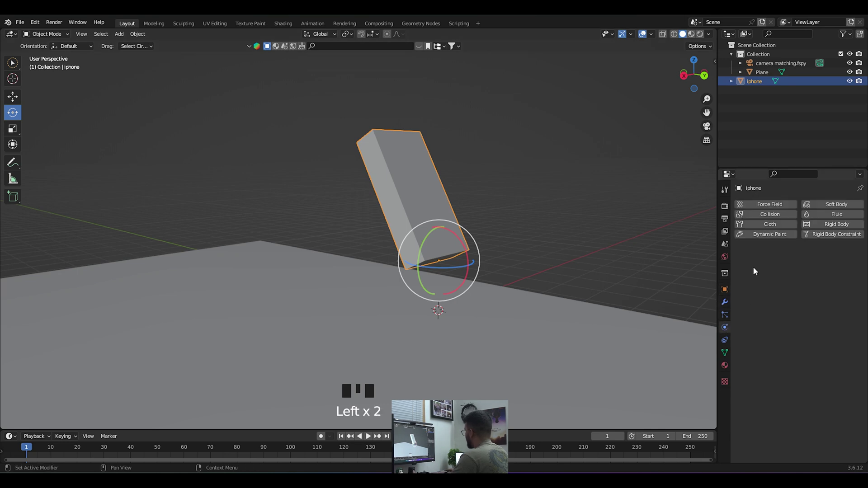
{"action": "left_click", "coordinate": [820, 225]}
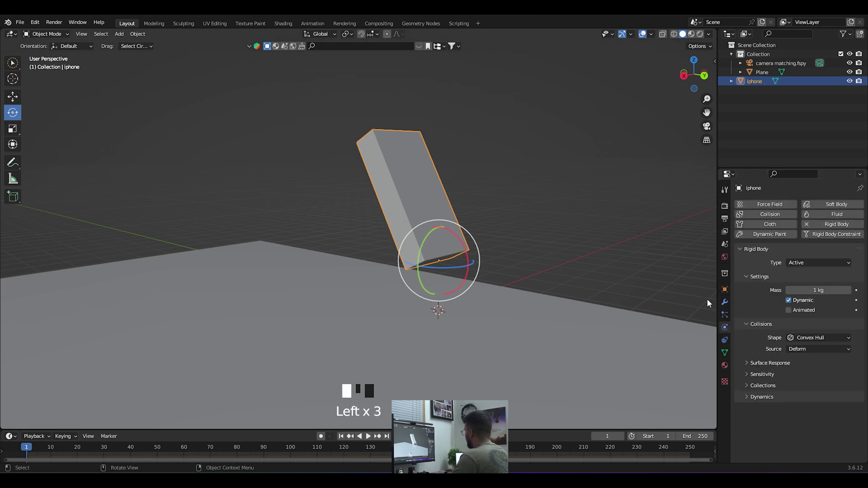
{"action": "left_click", "coordinate": [562, 342]}
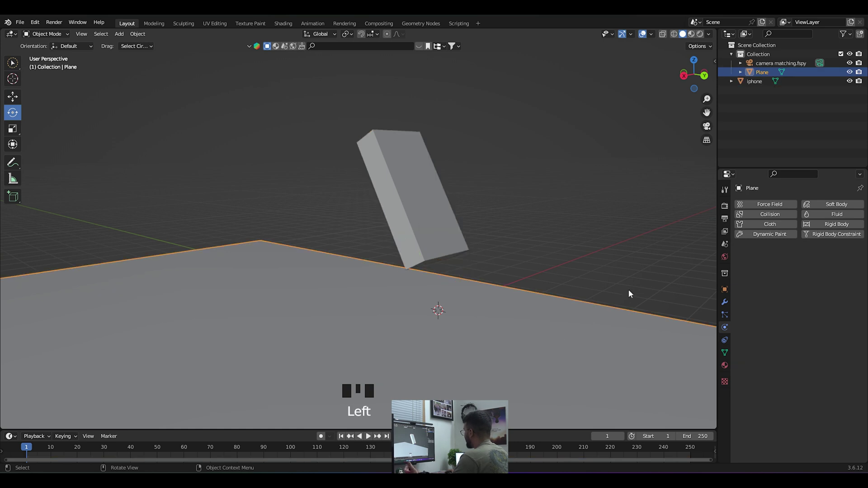
{"action": "left_click", "coordinate": [828, 224]}
{"action": "left_click", "coordinate": [803, 263]}
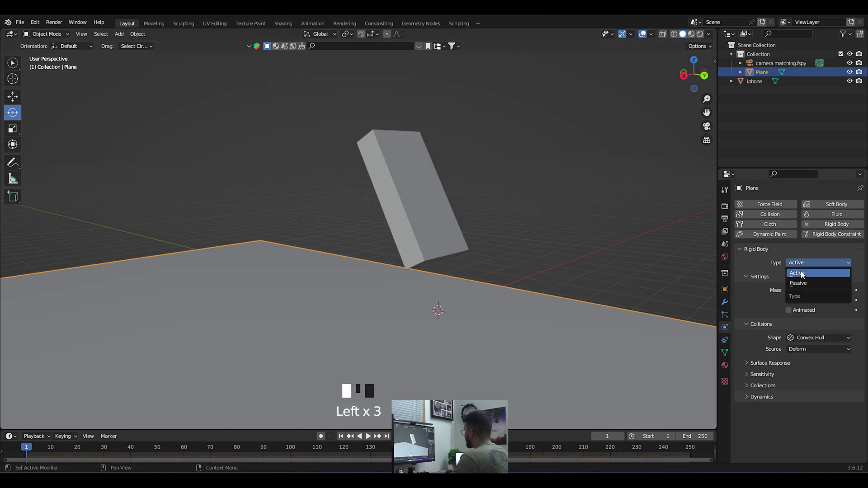
{"action": "left_click", "coordinate": [798, 285]}
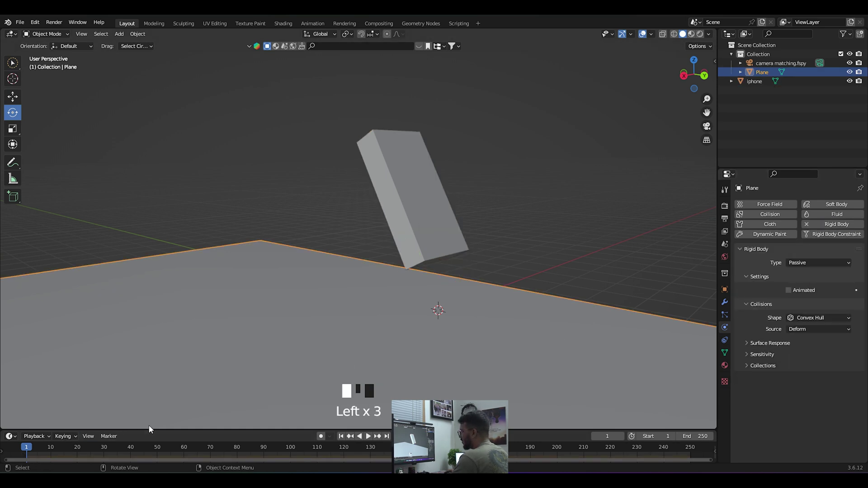
Step: Enlarge the timeline and play the rigid body simulation twice from frame 0, watching how the iphone box lands on the plane
{"action": "left_click_drag", "start_coordinate": [148, 429], "coordinate": [97, 405]}
{"action": "left_click", "coordinate": [23, 423]}
{"action": "key", "text": "space"}
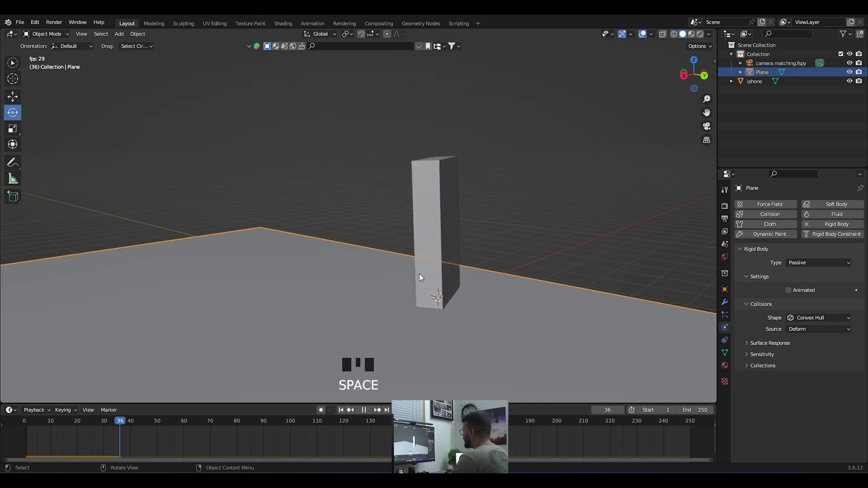
{"action": "key", "text": "space"}
{"action": "left_click", "coordinate": [23, 423]}
{"action": "key", "text": "space"}
{"action": "key", "text": "space"}
Step: Try the Box collision shape on the ground plane, undo it, and set the iphone's collision shape to Box instead
{"action": "left_click", "coordinate": [818, 319]}
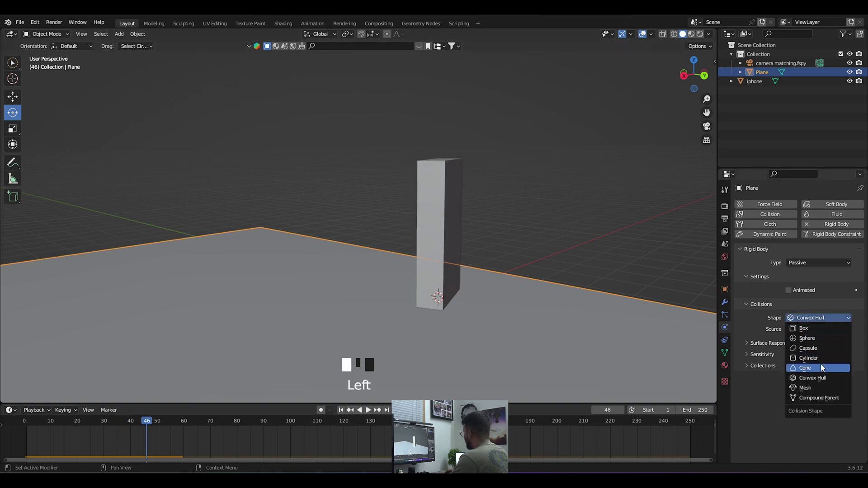
{"action": "left_click", "coordinate": [813, 330]}
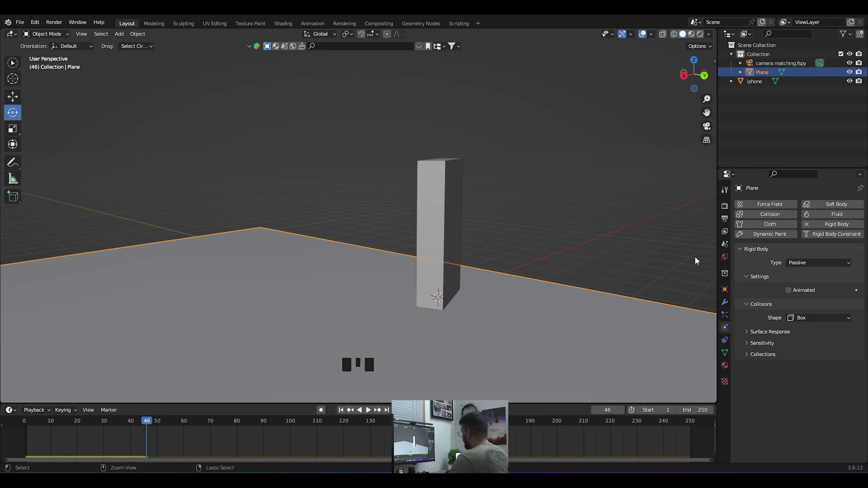
{"action": "key", "text": "ctrl+z"}
{"action": "left_click", "coordinate": [457, 213]}
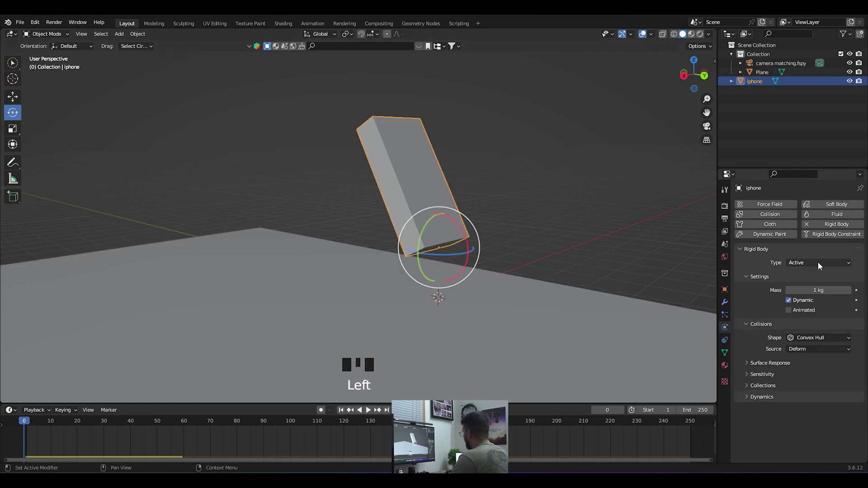
{"action": "left_click", "coordinate": [811, 338]}
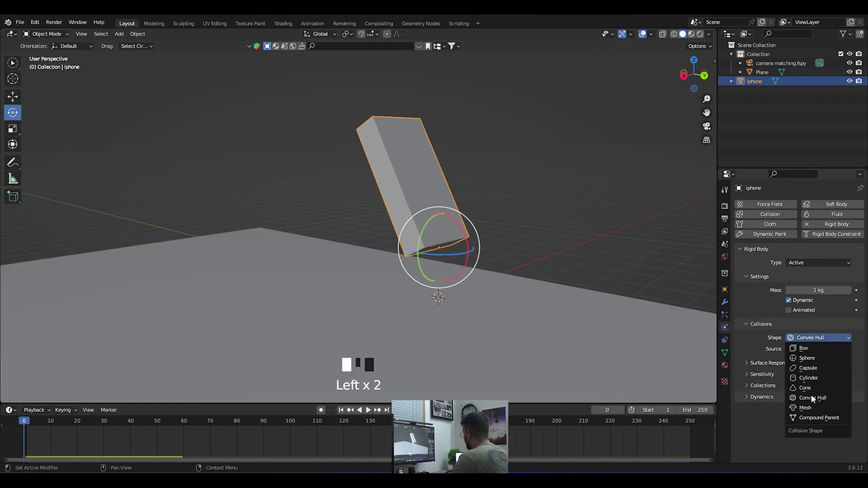
{"action": "left_click", "coordinate": [806, 348]}
Step: Replay the simulation from frame 0 to check how the iphone box falls with the Box collision shape, and return to frame 0
{"action": "middle_click_drag", "start_coordinate": [538, 206], "coordinate": [552, 191]}
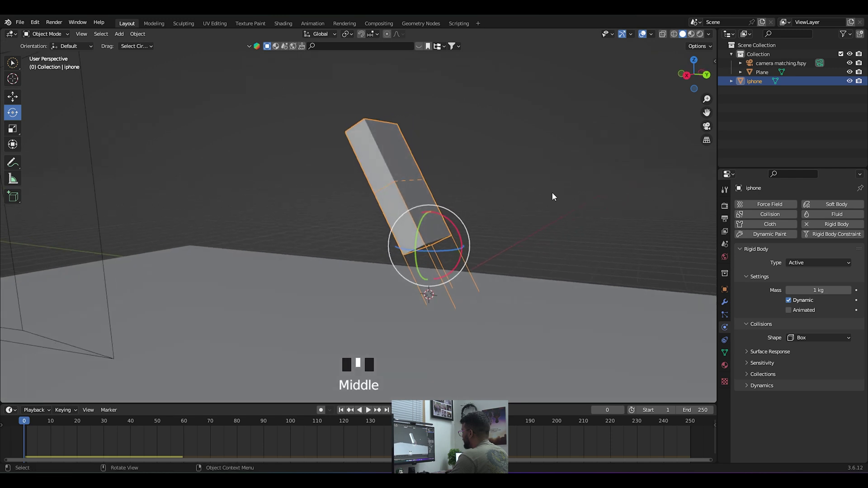
{"action": "left_click", "coordinate": [443, 267]}
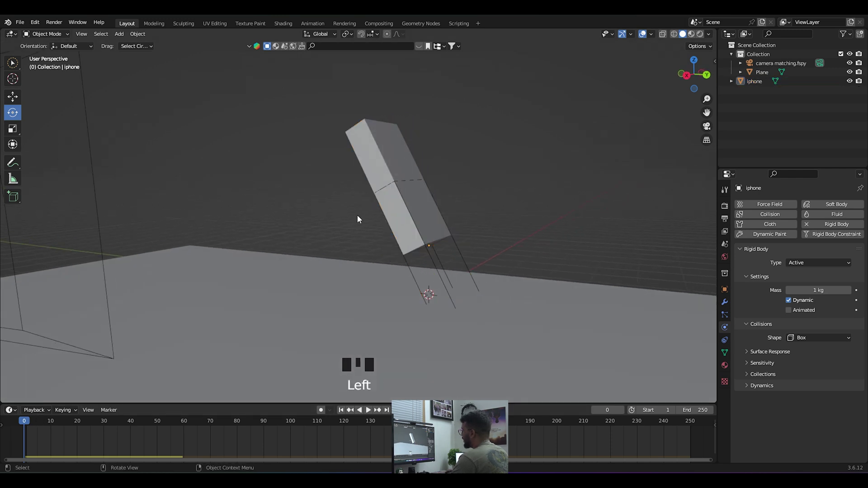
{"action": "key", "text": "space"}
{"action": "key", "text": "space"}
{"action": "left_click", "coordinate": [23, 424]}
{"action": "key", "text": "space"}
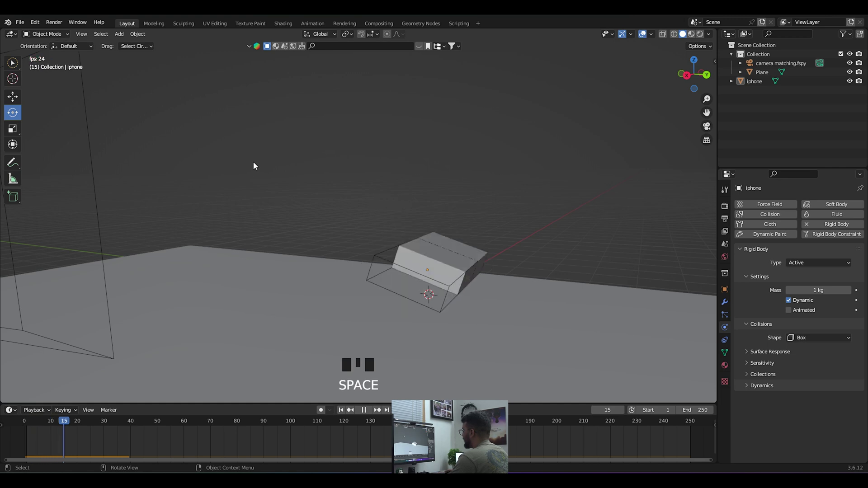
{"action": "key", "text": "space"}
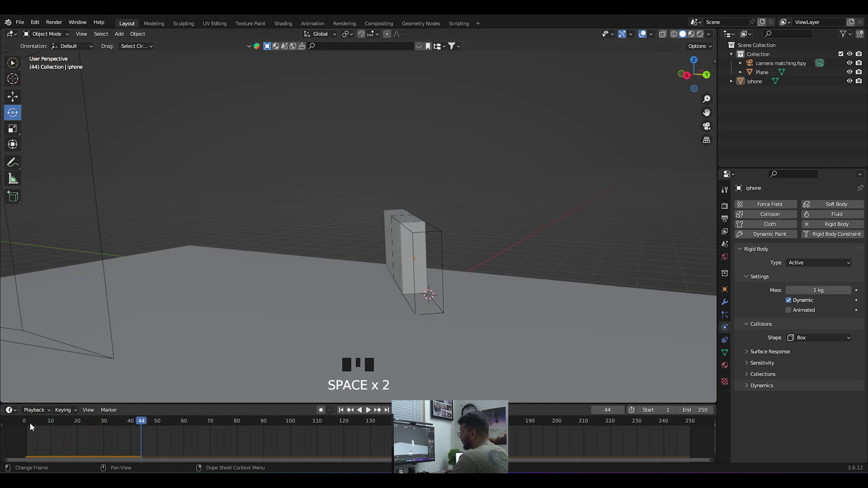
{"action": "left_click", "coordinate": [25, 422]}
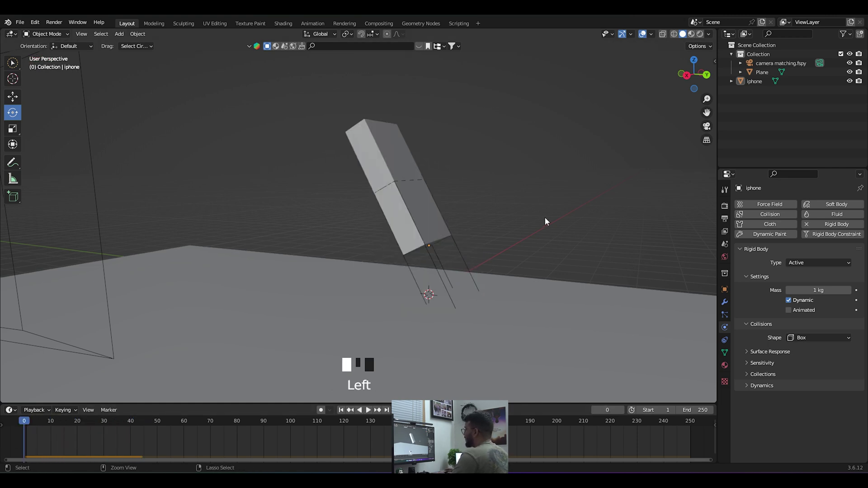
Step: Undo all rigid body changes along with the iphone box's tilt and raise, and deselect everything
{"action": "key", "text": "ctrl+z"}
{"action": "key", "text": "ctrl+z"}
{"action": "key", "text": "ctrl+z"}
{"action": "key", "text": "ctrl+z"}
{"action": "key", "text": "ctrl+z"}
{"action": "key", "text": "ctrl+z"}
{"action": "key", "text": "ctrl+z"}
{"action": "key", "text": "ctrl+z"}
{"action": "key", "text": "ctrl+z"}
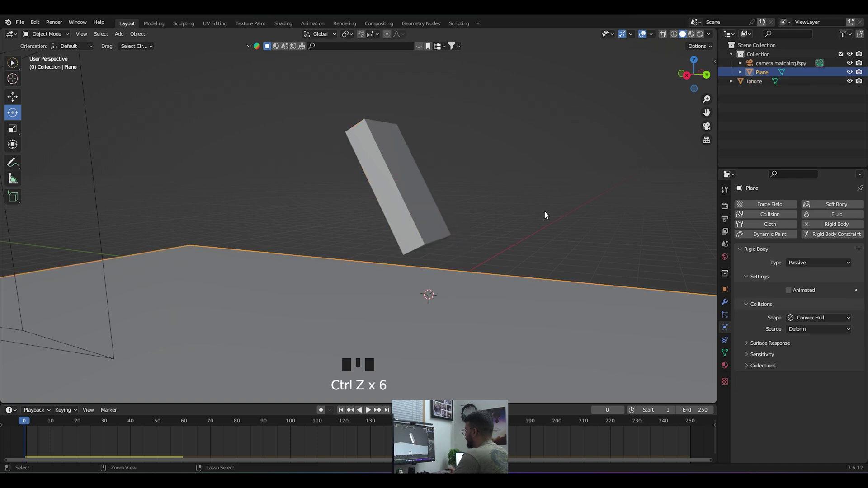
{"action": "key", "text": "ctrl+z"}
{"action": "key", "text": "ctrl+z"}
{"action": "key", "text": "ctrl+z"}
{"action": "key", "text": "ctrl+z"}
{"action": "key", "text": "ctrl+z"}
{"action": "key", "text": "ctrl+z"}
{"action": "key", "text": "ctrl+z"}
{"action": "key", "text": "ctrl+z"}
{"action": "key", "text": "ctrl+z"}
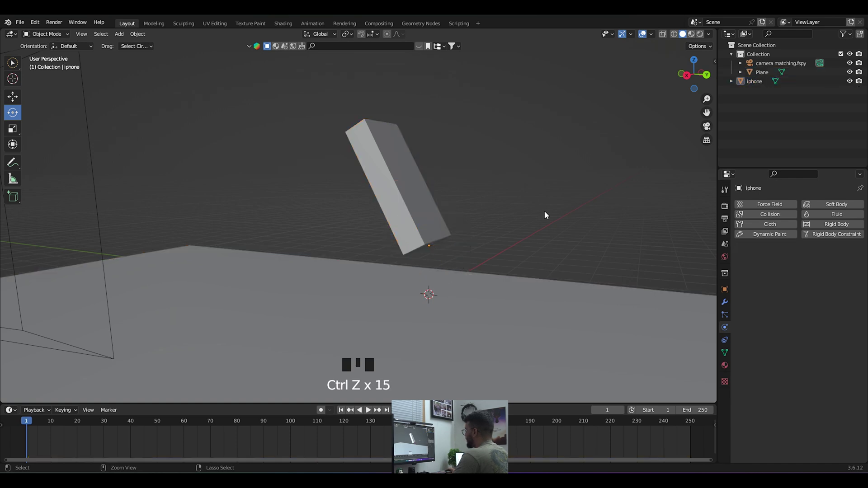
{"action": "key", "text": "ctrl+z"}
{"action": "left_click", "coordinate": [536, 204]}
Step: Open the iphone box's mesh in Edit Mode with edge selection active
{"action": "mouse_move", "coordinate": [519, 289]}
{"action": "middle_mouse_down"}
{"action": "mouse_move", "coordinate": [386, 294]}
{"action": "mouse_move", "coordinate": [396, 306]}
{"action": "mouse_move", "coordinate": [518, 305]}
{"action": "middle_mouse_up"}
{"action": "left_click_drag", "start_coordinate": [706, 112], "coordinate": [549, 132]}
{"action": "left_click", "coordinate": [443, 159]}
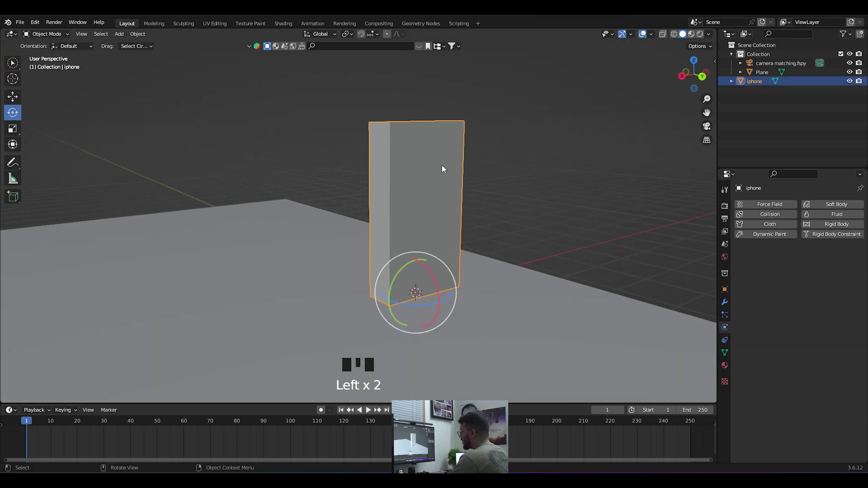
{"action": "key", "text": "Tab"}
{"action": "middle_click_drag", "start_coordinate": [432, 174], "coordinate": [201, 106]}
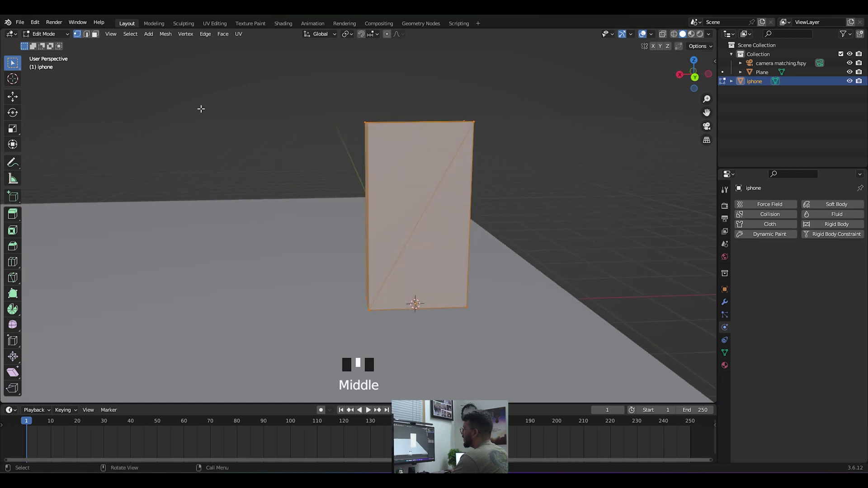
{"action": "left_click", "coordinate": [87, 35]}
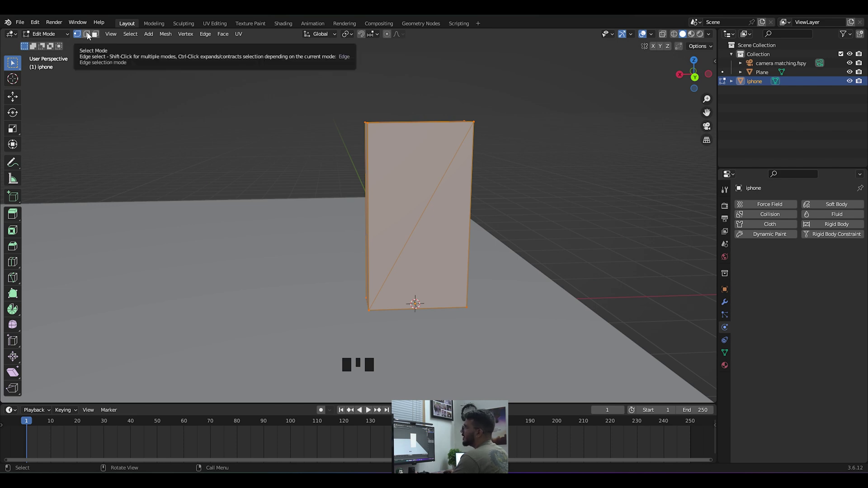
{"action": "left_click", "coordinate": [88, 35]}
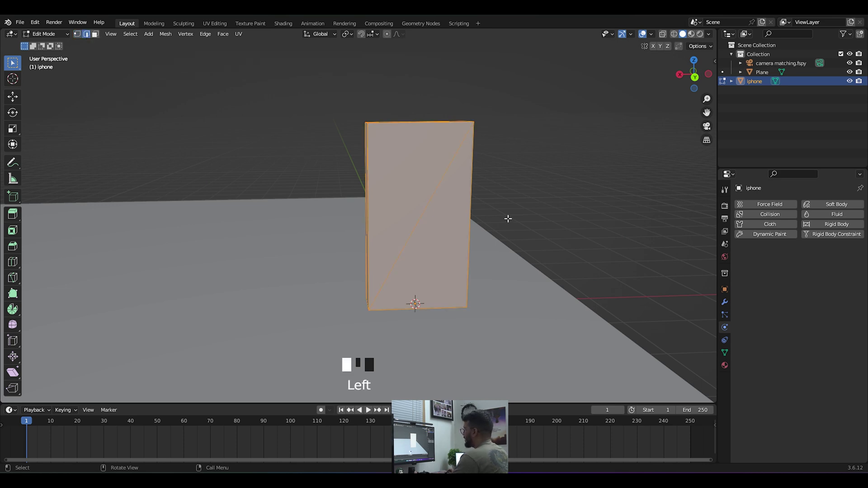
Step: Remove the diagonal edge across the iphone box's first broad face with Limited Dissolve
{"action": "scroll", "coordinate": [508, 219], "scroll_direction": "up", "scroll_amount": 2}
{"action": "middle_click_drag", "start_coordinate": [509, 219], "coordinate": [420, 161]}
{"action": "left_click", "coordinate": [428, 145]}
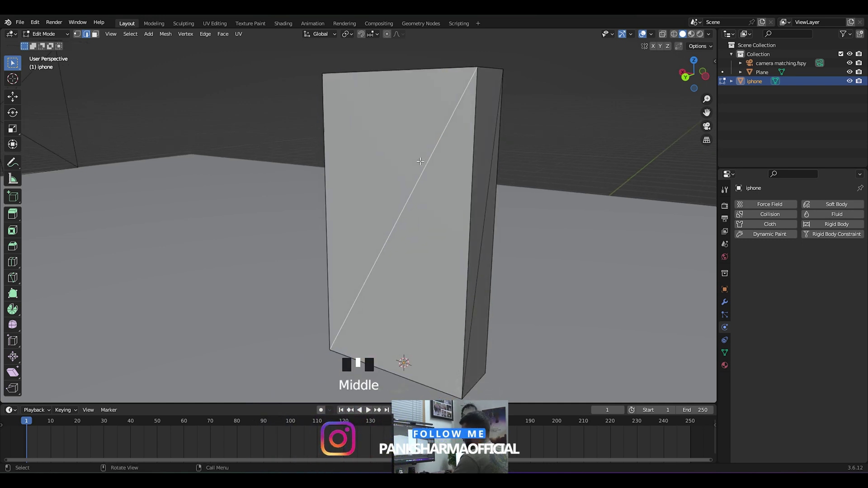
{"action": "key", "text": "Delete"}
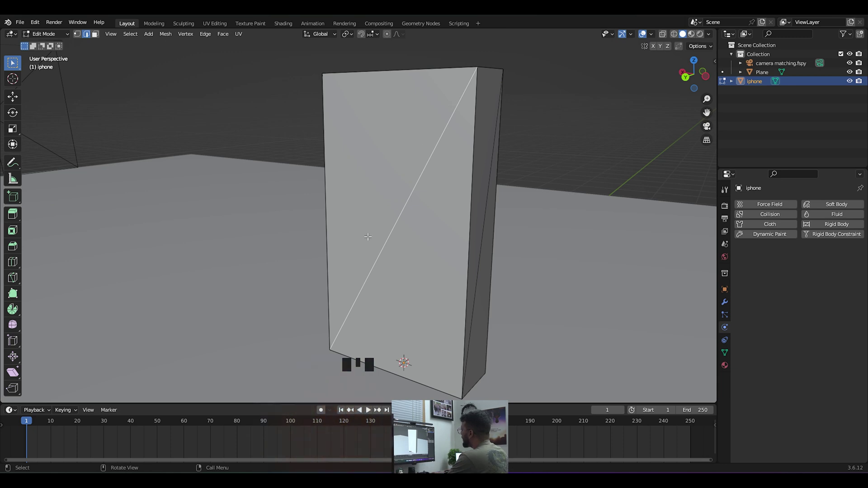
{"action": "key", "text": "Delete"}
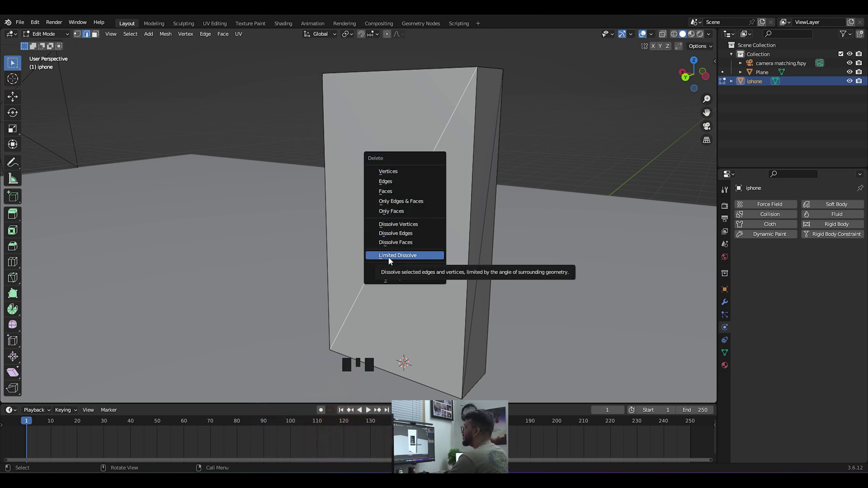
{"action": "left_click", "coordinate": [389, 256]}
Step: Remove the diagonal edges on the adjacent narrow side and the opposite broad face with Limited Dissolve
{"action": "middle_click_drag", "start_coordinate": [389, 256], "coordinate": [390, 232]}
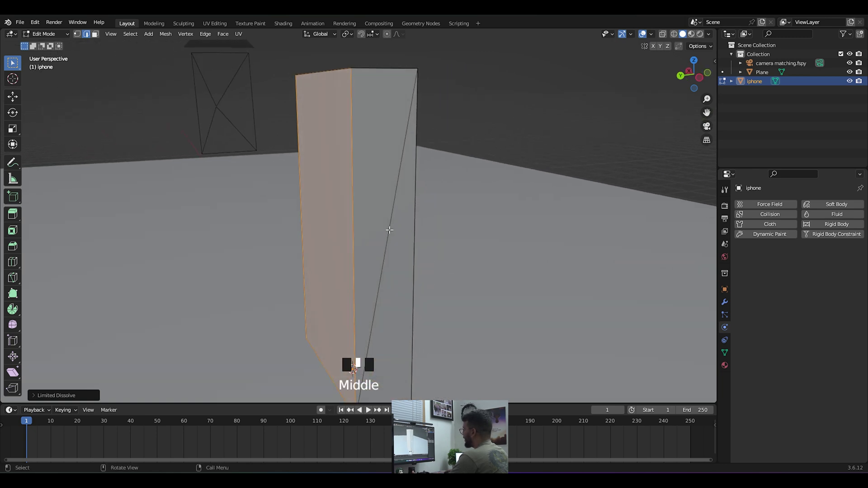
{"action": "left_click", "coordinate": [389, 230]}
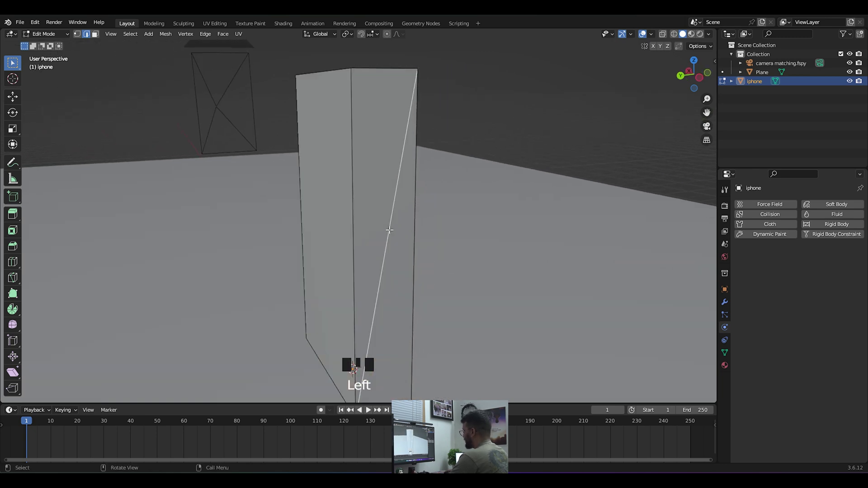
{"action": "key", "text": "Delete"}
{"action": "left_click", "coordinate": [389, 229]}
{"action": "middle_click_drag", "start_coordinate": [389, 229], "coordinate": [292, 220]}
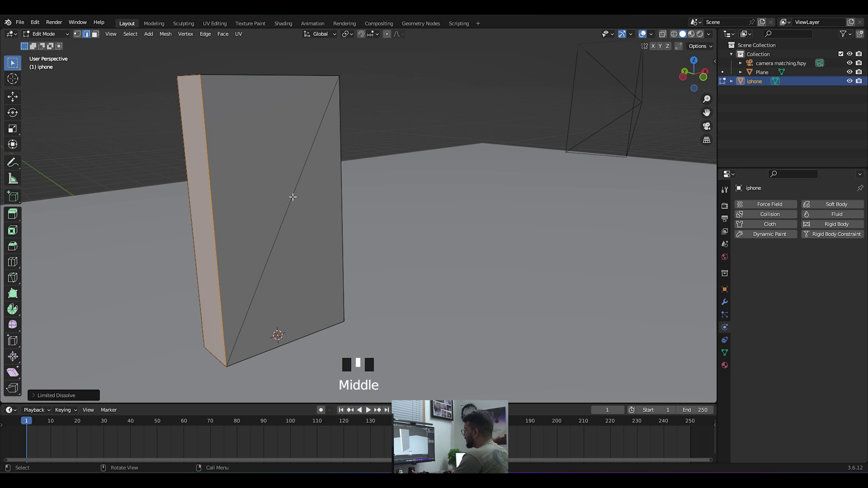
{"action": "left_click", "coordinate": [293, 197]}
{"action": "key", "text": "Delete"}
{"action": "left_click", "coordinate": [292, 197]}
Step: Remove the diagonal edges on the remaining narrow side and the top face with Limited Dissolve
{"action": "middle_click_drag", "start_coordinate": [301, 202], "coordinate": [355, 172]}
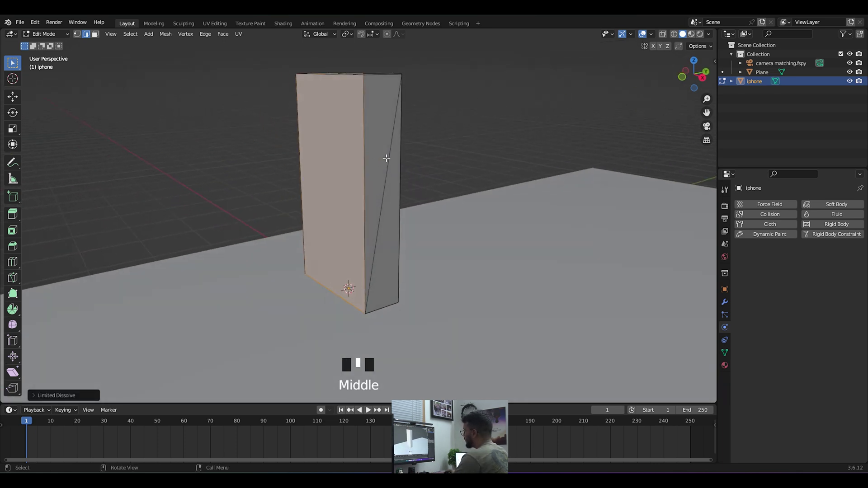
{"action": "left_click", "coordinate": [388, 157]}
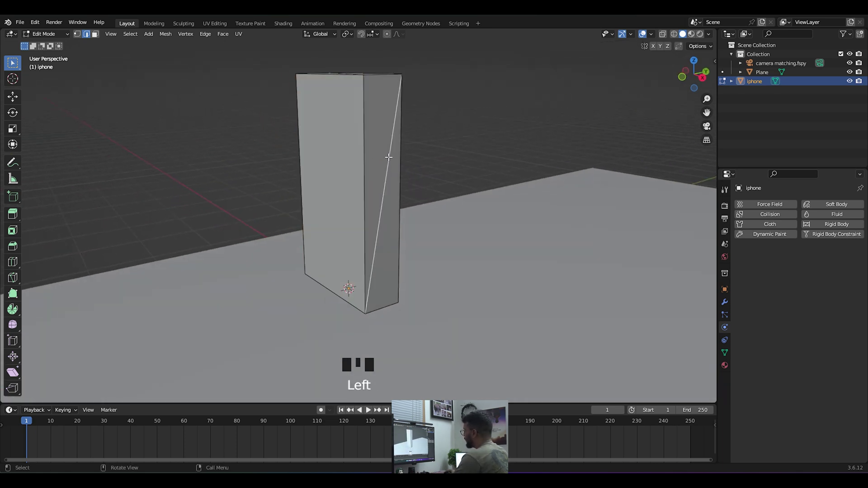
{"action": "key", "text": "Delete"}
{"action": "left_click", "coordinate": [389, 156]}
{"action": "middle_click_drag", "start_coordinate": [388, 156], "coordinate": [348, 212]}
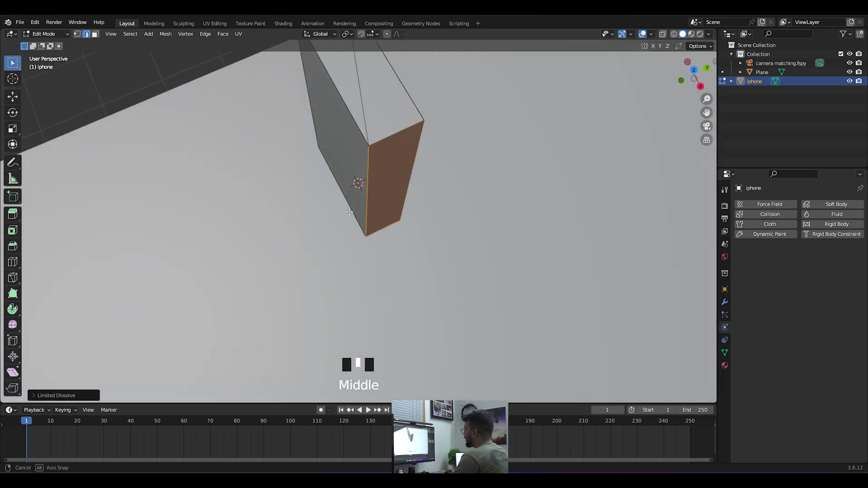
{"action": "left_click", "coordinate": [365, 112]}
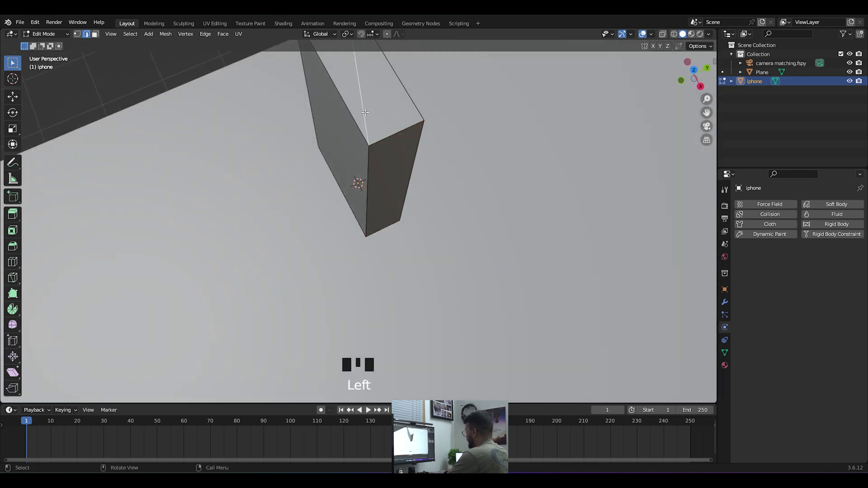
{"action": "key", "text": "Delete"}
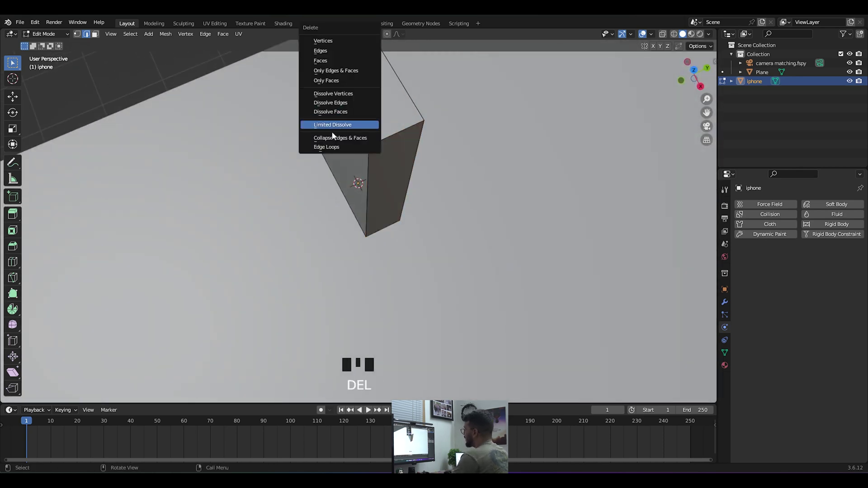
{"action": "left_click", "coordinate": [332, 126]}
Step: Return the iphone box to Object Mode and select the ground plane
{"action": "scroll", "coordinate": [438, 223], "scroll_direction": "down", "scroll_amount": 3}
{"action": "middle_click_drag", "start_coordinate": [438, 223], "coordinate": [307, 214]}
{"action": "left_click", "coordinate": [13, 96]}
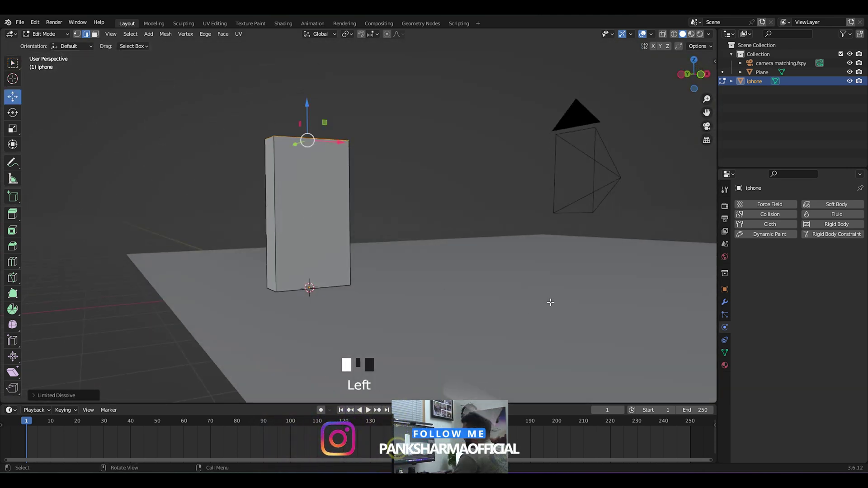
{"action": "key", "text": "Tab"}
{"action": "middle_click_drag", "start_coordinate": [473, 259], "coordinate": [481, 293]}
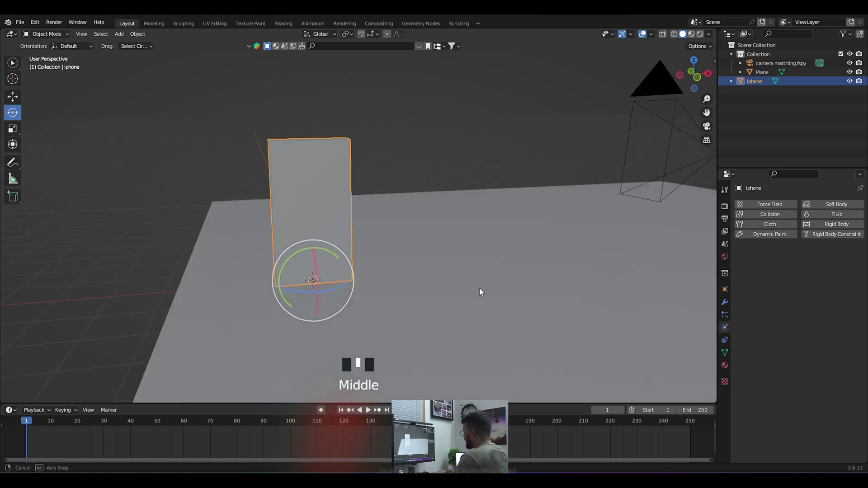
{"action": "left_click", "coordinate": [531, 252]}
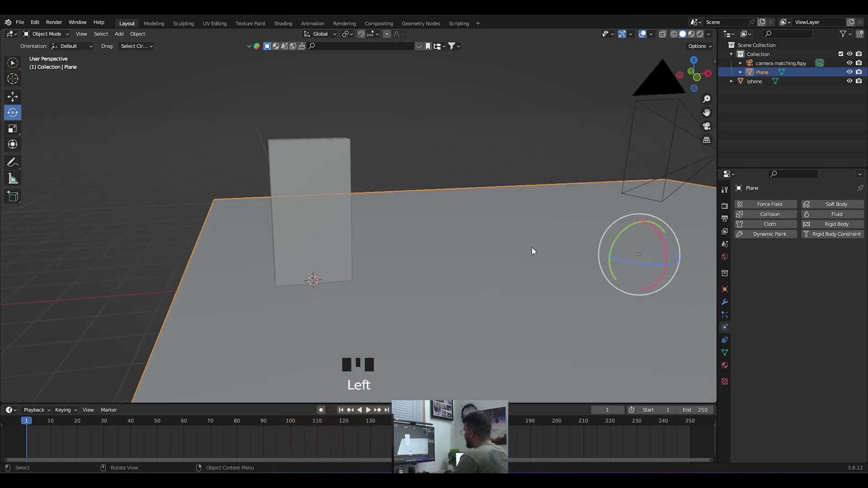
Step: Hide the ground plane and remove the diagonal edge on the iphone box's bottom face with Limited Dissolve
{"action": "left_click", "coordinate": [850, 72]}
{"action": "middle_click_drag", "start_coordinate": [505, 225], "coordinate": [476, 219]}
{"action": "left_click", "coordinate": [302, 199]}
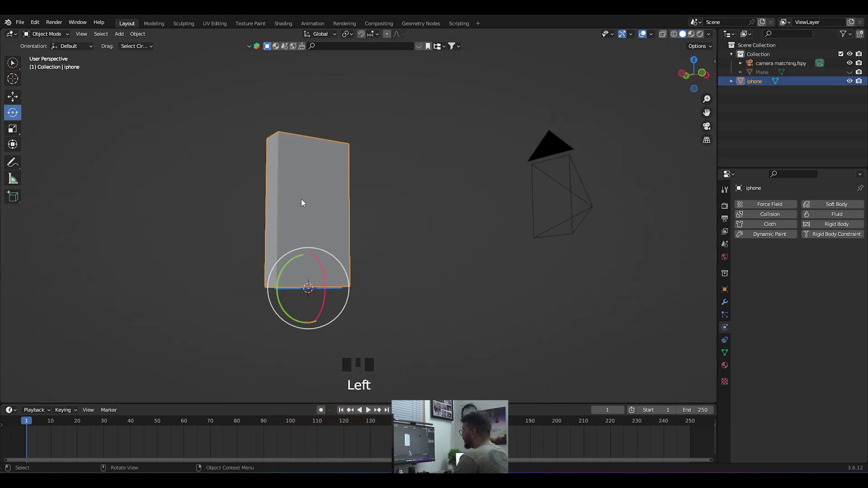
{"action": "key", "text": "Tab"}
{"action": "middle_click_drag", "start_coordinate": [306, 211], "coordinate": [327, 185]}
{"action": "scroll", "coordinate": [297, 257], "scroll_direction": "up", "scroll_amount": 4}
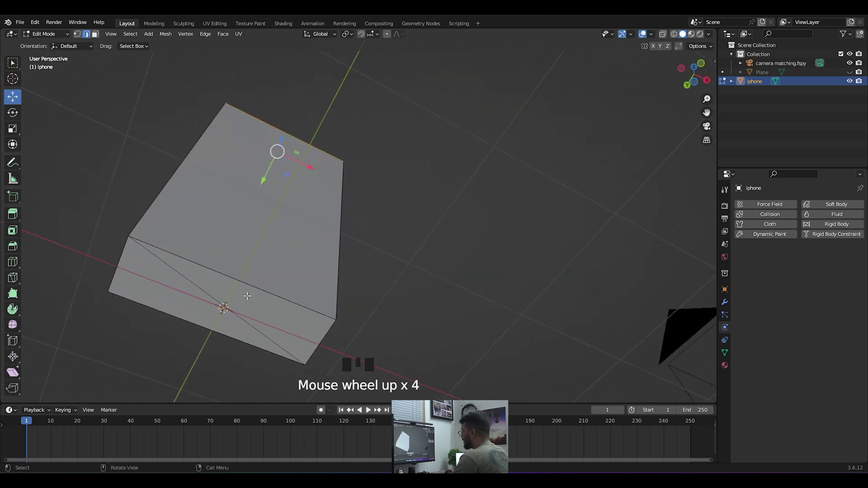
{"action": "left_click", "coordinate": [191, 282]}
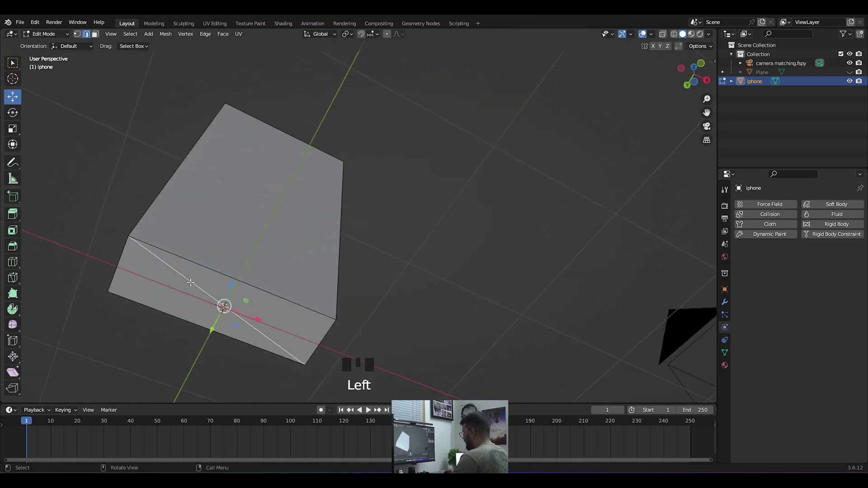
{"action": "key", "text": "Delete"}
{"action": "left_click", "coordinate": [191, 281]}
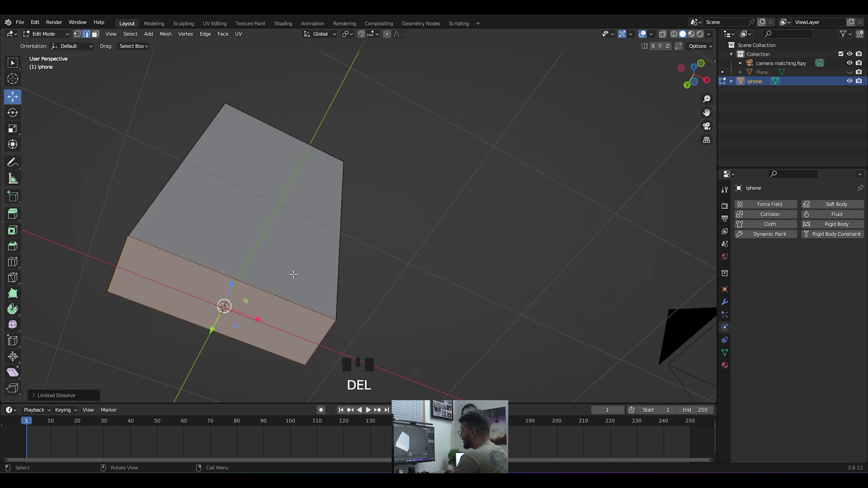
Step: Return the iphone box to Object Mode, unhide the ground plane and clear the selection
{"action": "key", "text": "Tab"}
{"action": "middle_click_drag", "start_coordinate": [411, 252], "coordinate": [407, 337]}
{"action": "scroll", "coordinate": [447, 267], "scroll_direction": "down", "scroll_amount": 4}
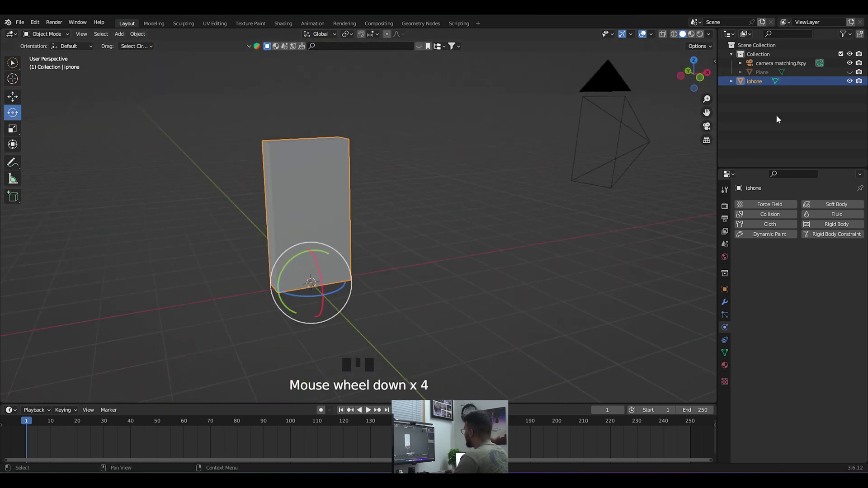
{"action": "left_click", "coordinate": [851, 73]}
{"action": "left_click", "coordinate": [430, 104]}
{"action": "middle_click_drag", "start_coordinate": [430, 104], "coordinate": [395, 236]}
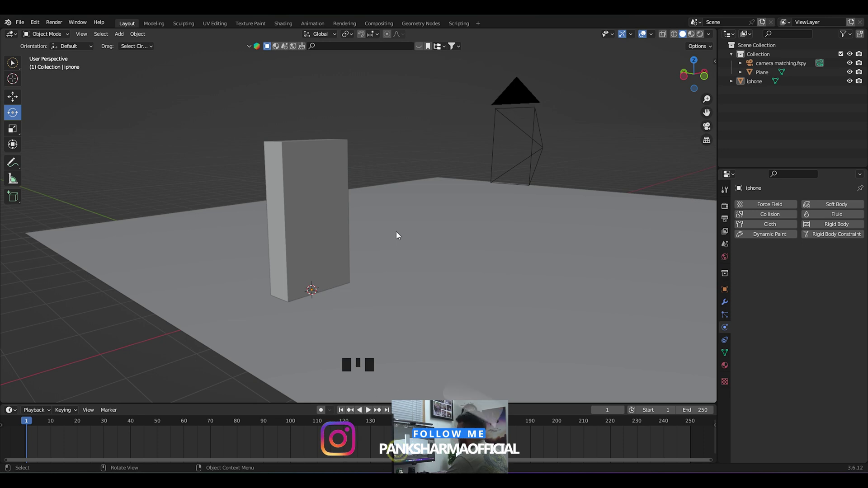
Step: Apply All Transforms to the iphone box
{"action": "left_click", "coordinate": [315, 172]}
{"action": "left_click", "coordinate": [313, 164]}
{"action": "middle_click_drag", "start_coordinate": [313, 164], "coordinate": [360, 181]}
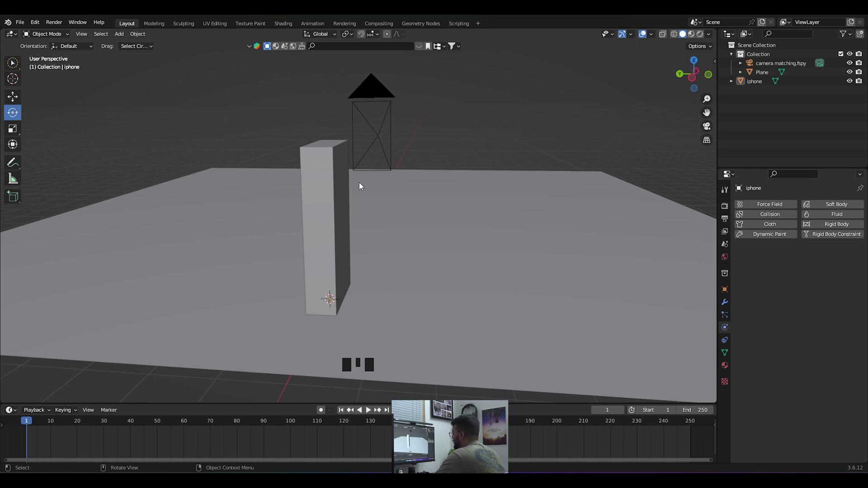
{"action": "left_click", "coordinate": [327, 149]}
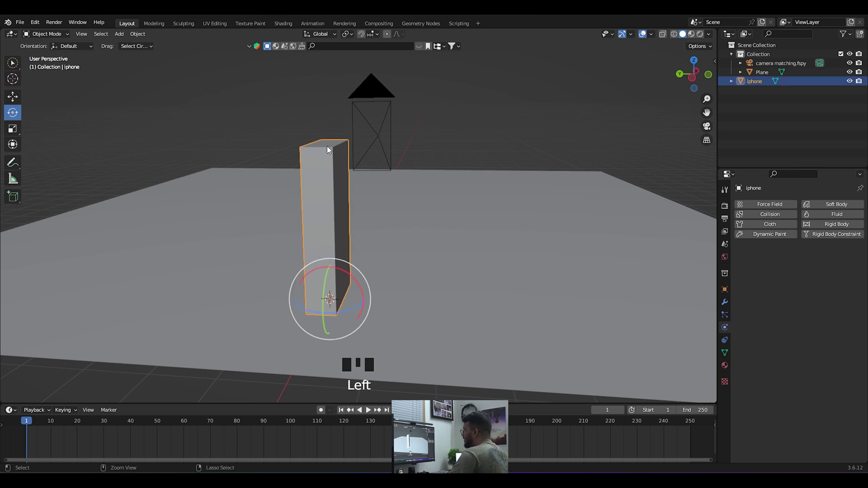
{"action": "key", "text": "ctrl+a"}
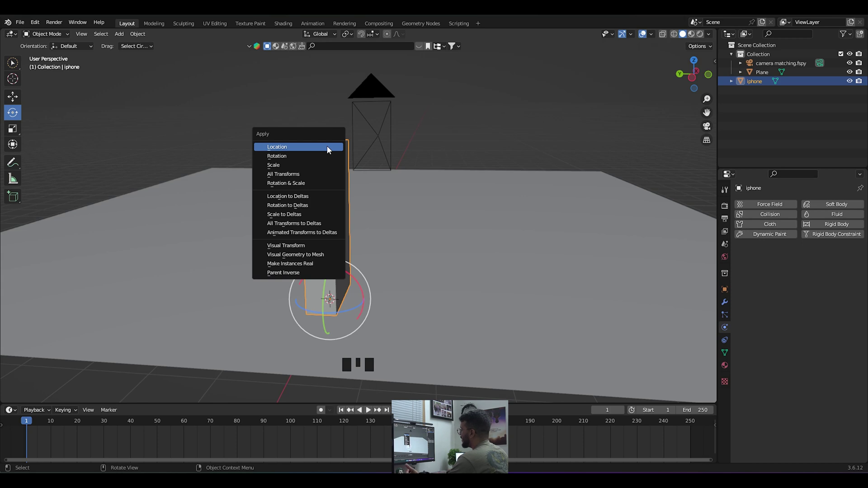
{"action": "left_click", "coordinate": [285, 175]}
{"action": "left_click", "coordinate": [368, 171]}
Step: Centre the iphone box on its origin point with Set Origin, Geometry to Origin
{"action": "middle_click_drag", "start_coordinate": [477, 179], "coordinate": [465, 210]}
{"action": "left_click", "coordinate": [384, 185]}
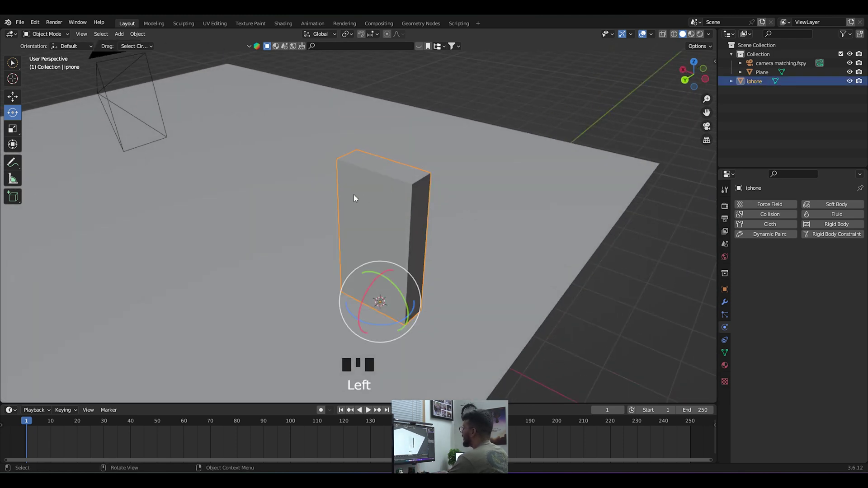
{"action": "left_click", "coordinate": [13, 97]}
{"action": "middle_click_drag", "start_coordinate": [287, 224], "coordinate": [308, 190]}
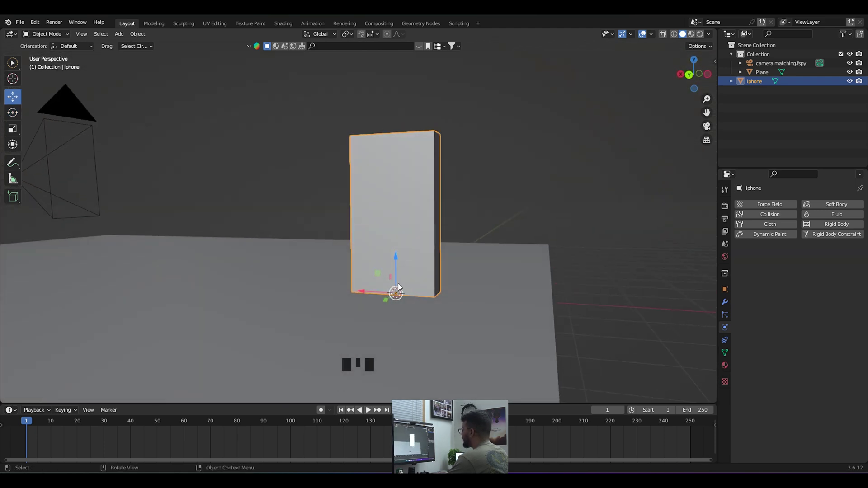
{"action": "left_click", "coordinate": [138, 35]}
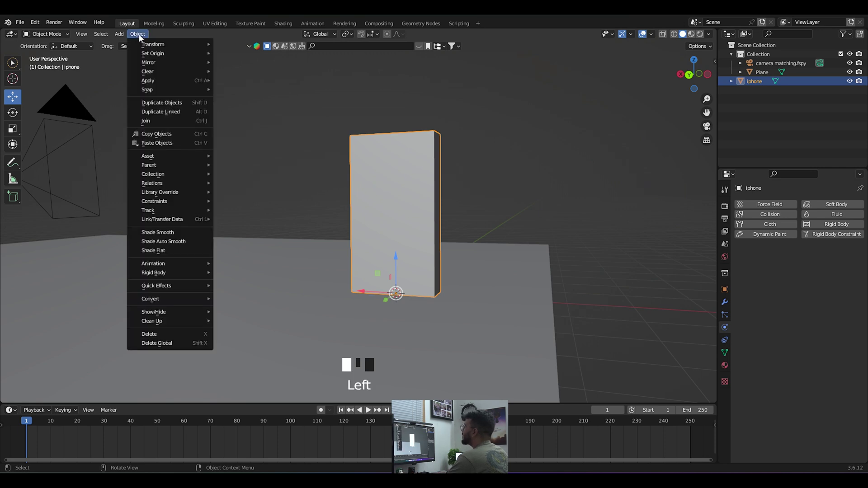
{"action": "mouse_move", "coordinate": [155, 56]}
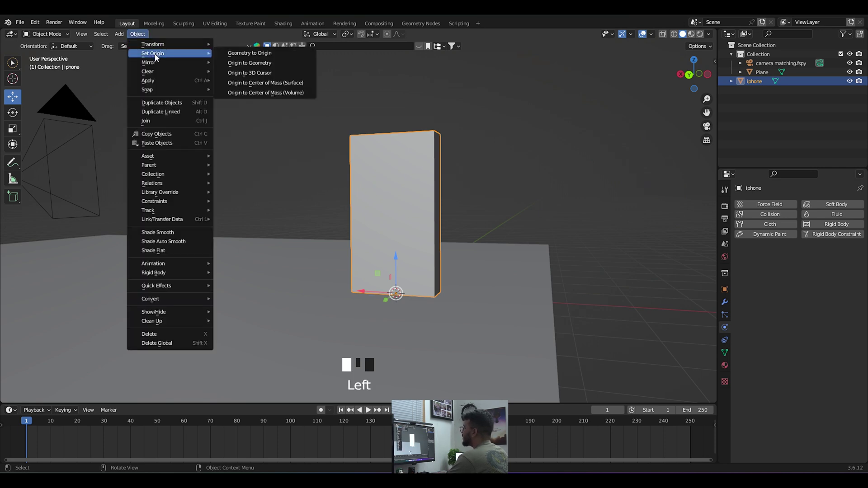
{"action": "left_click", "coordinate": [240, 52]}
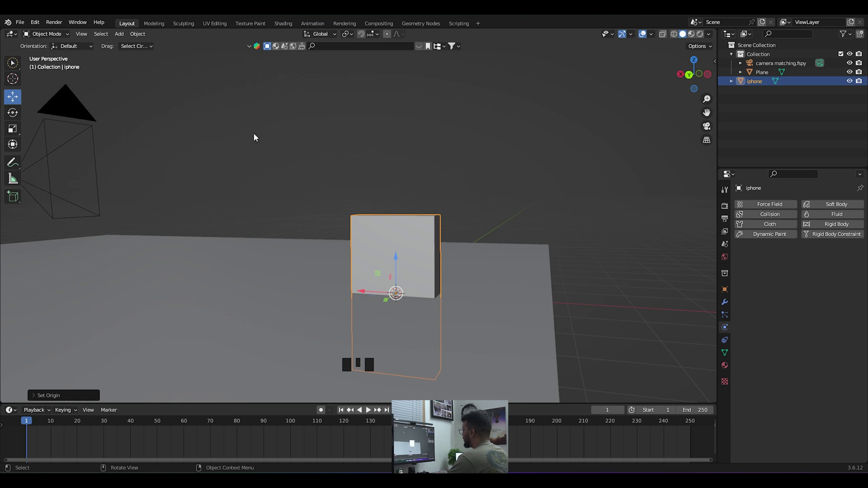
{"action": "left_click", "coordinate": [390, 150]}
{"action": "middle_click_drag", "start_coordinate": [405, 203], "coordinate": [415, 277]}
{"action": "left_click", "coordinate": [416, 264]}
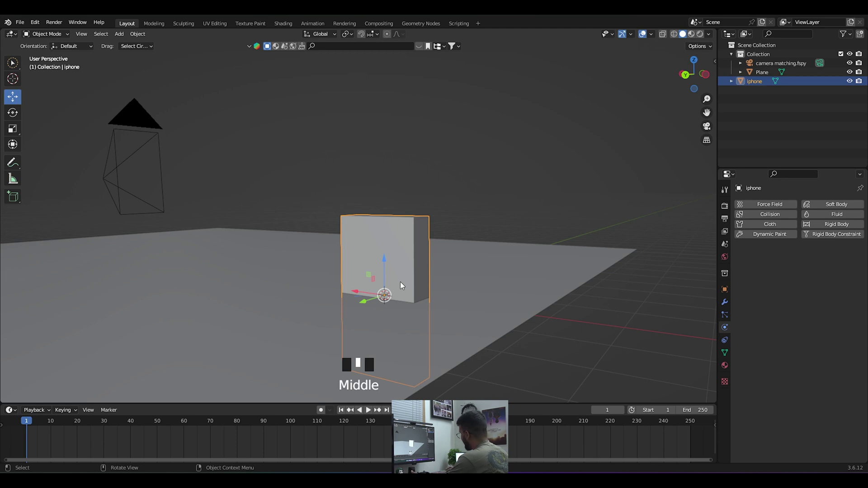
Step: In the front orthographic view, move the iphone box straight up along Z to bring its bottom edge near the ground line
{"action": "key", "text": "KP_1"}
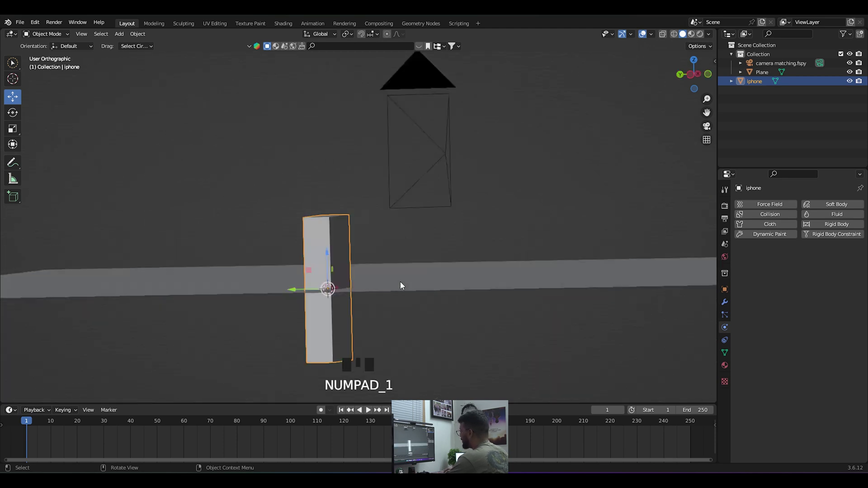
{"action": "scroll", "coordinate": [400, 281], "scroll_direction": "up", "scroll_amount": 5}
{"action": "left_click_drag", "start_coordinate": [707, 113], "coordinate": [785, 0]}
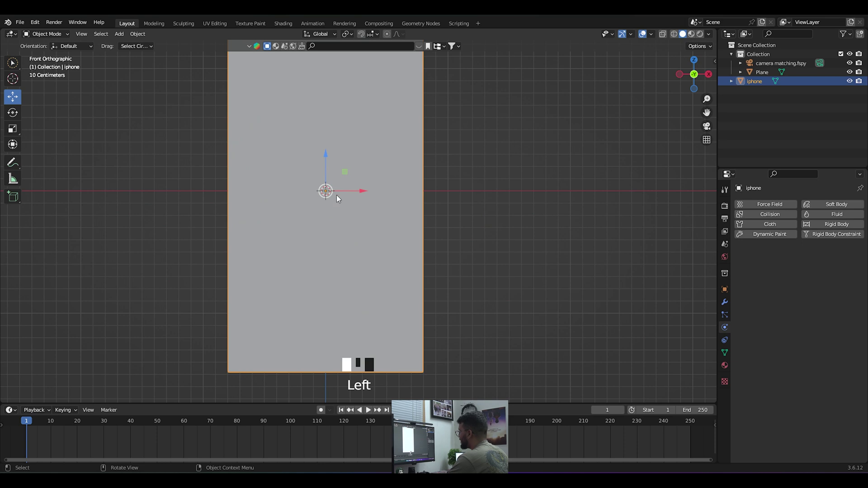
{"action": "left_click_drag", "start_coordinate": [326, 177], "coordinate": [326, 17]}
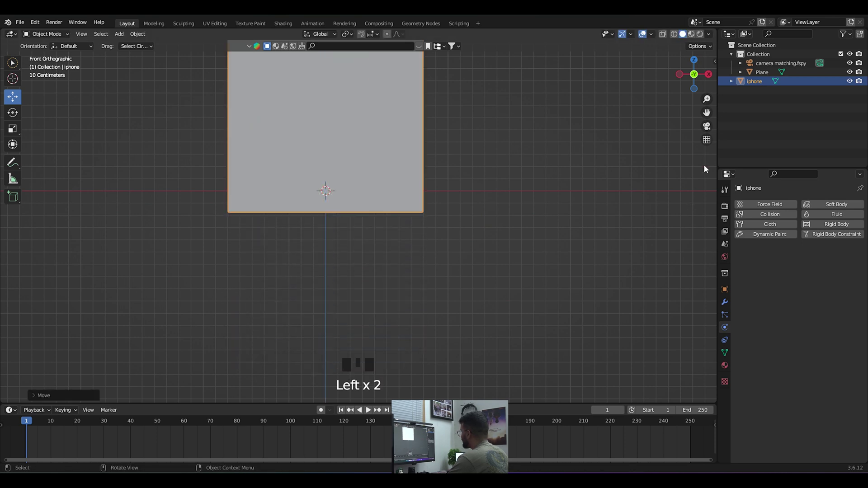
{"action": "left_click_drag", "start_coordinate": [707, 112], "coordinate": [733, 251]}
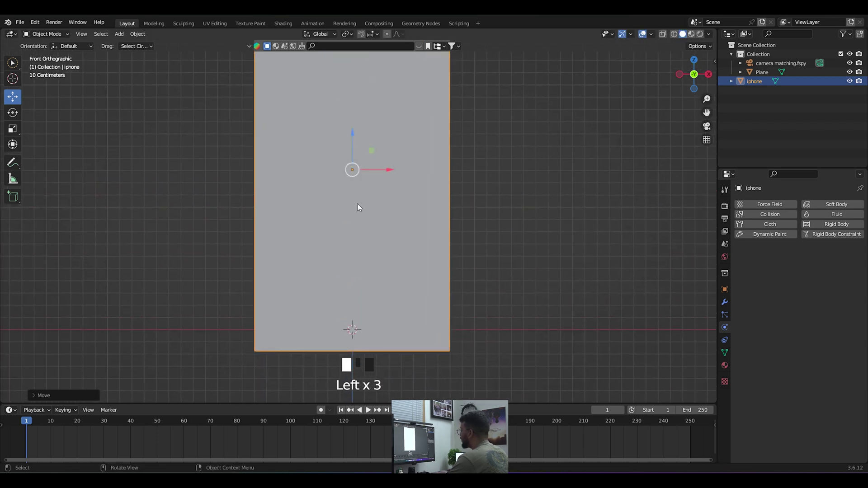
Step: Raise the iphone box about 0.18 m along global Z so its bottom edge sits on the ground line
{"action": "scroll", "coordinate": [579, 225], "scroll_direction": "up", "scroll_amount": 1}
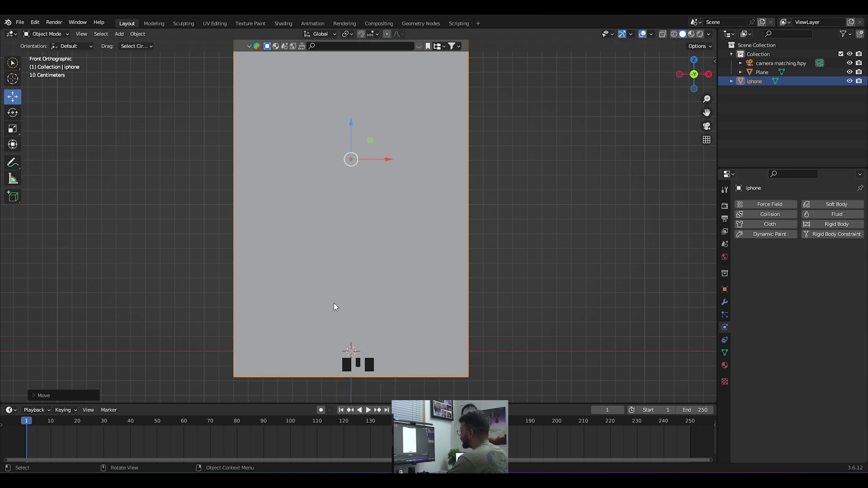
{"action": "scroll", "coordinate": [329, 312], "scroll_direction": "down", "scroll_amount": 1}
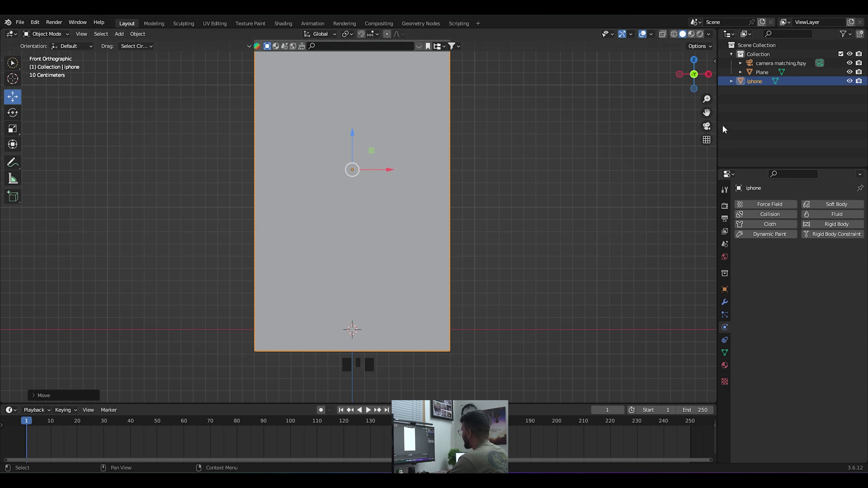
{"action": "left_click_drag", "start_coordinate": [707, 113], "coordinate": [723, 42]}
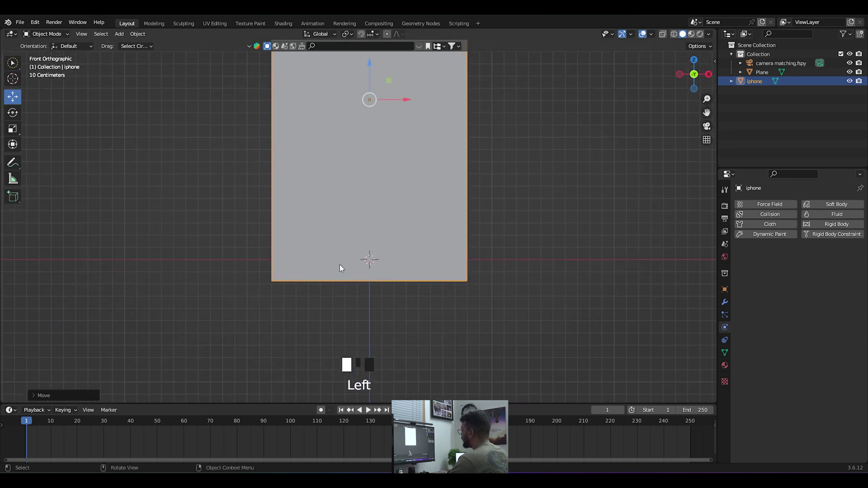
{"action": "scroll", "coordinate": [342, 264], "scroll_direction": "up", "scroll_amount": 3}
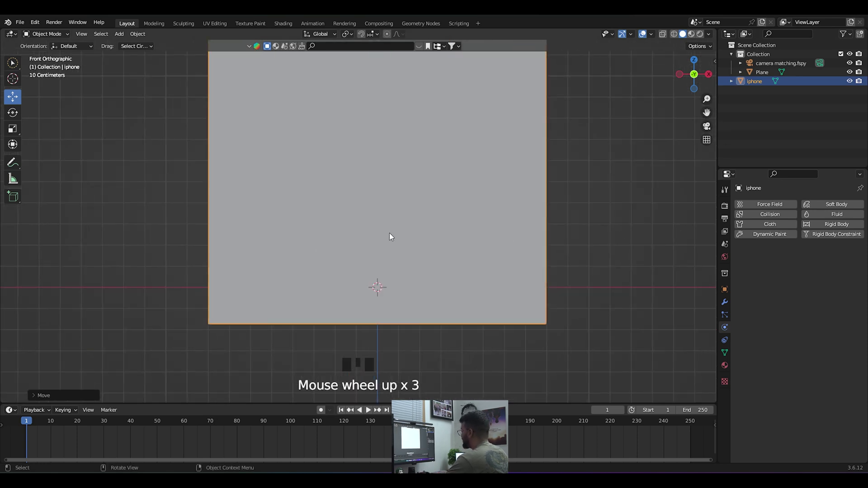
{"action": "scroll", "coordinate": [391, 238], "scroll_direction": "up", "scroll_amount": 1}
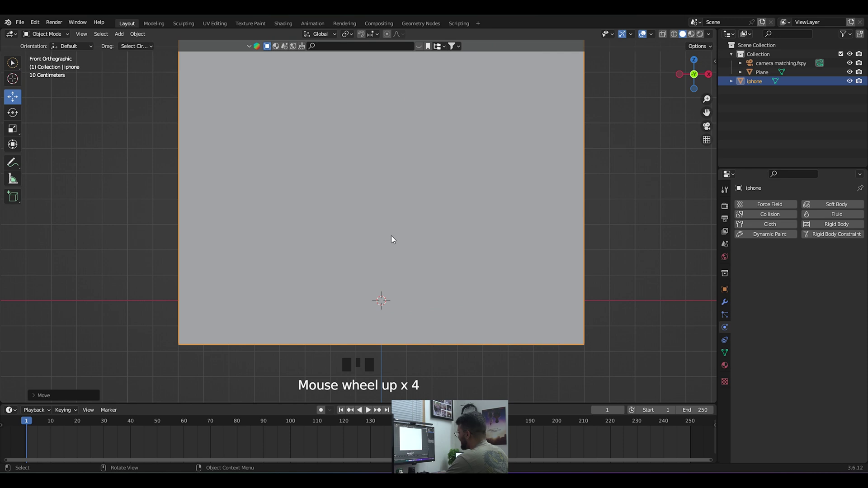
{"action": "key", "text": "g"}
{"action": "key", "text": "z"}
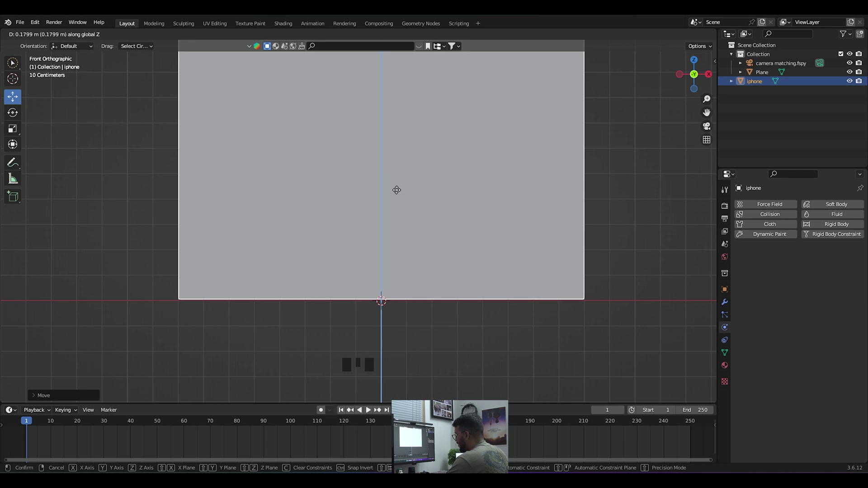
{"action": "left_click", "coordinate": [397, 190]}
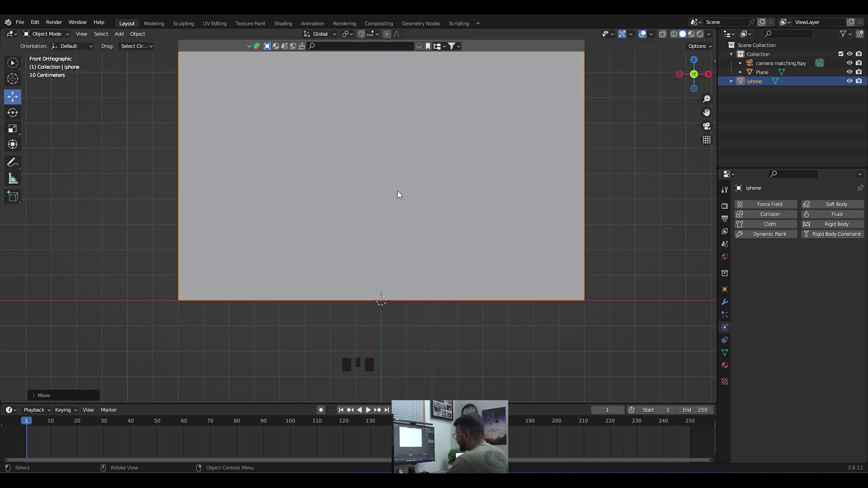
{"action": "key", "text": "Tab"}
{"action": "middle_click_drag", "start_coordinate": [398, 195], "coordinate": [500, 214]}
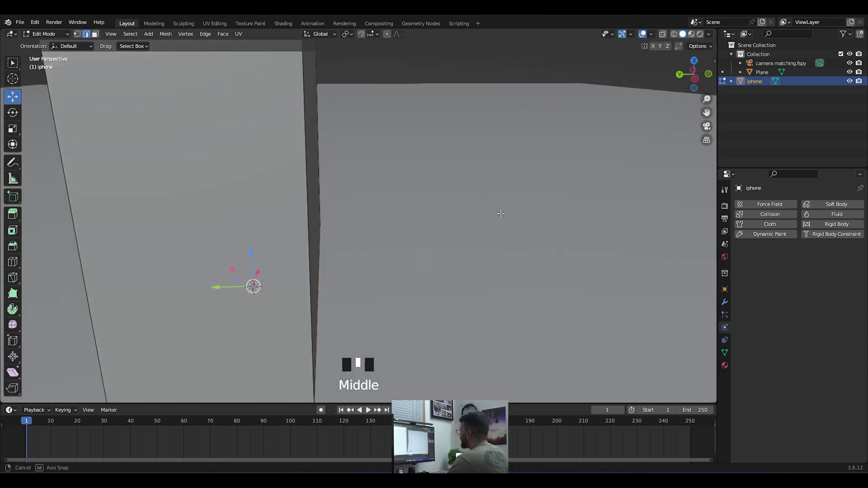
{"action": "scroll", "coordinate": [500, 214], "scroll_direction": "down", "scroll_amount": 6}
{"action": "key", "text": "Tab"}
{"action": "left_click", "coordinate": [419, 83]}
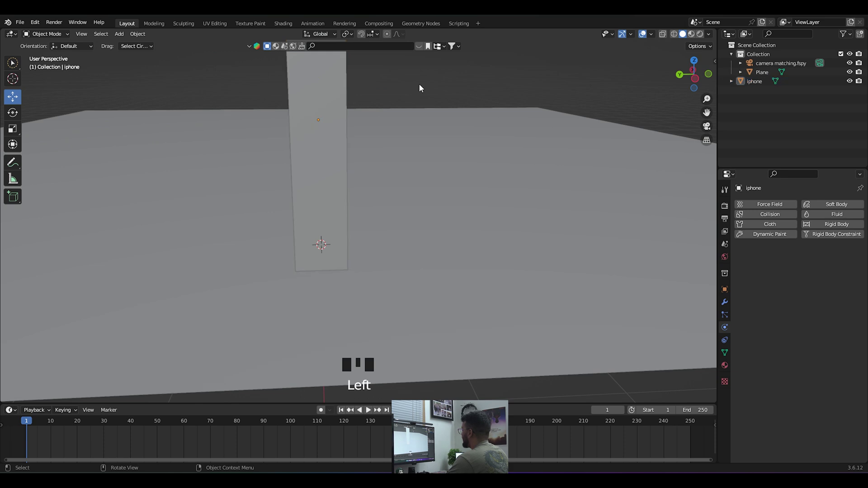
Step: Add rigid body physics to the ground plane and set its type to Passive
{"action": "scroll", "coordinate": [451, 135], "scroll_direction": "down", "scroll_amount": 5}
{"action": "middle_click_drag", "start_coordinate": [451, 135], "coordinate": [507, 156]}
{"action": "left_click", "coordinate": [600, 197]}
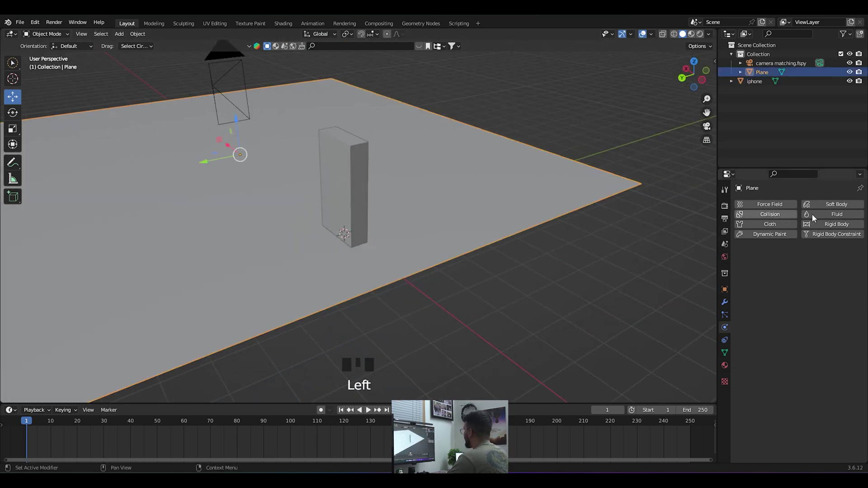
{"action": "left_click", "coordinate": [830, 226]}
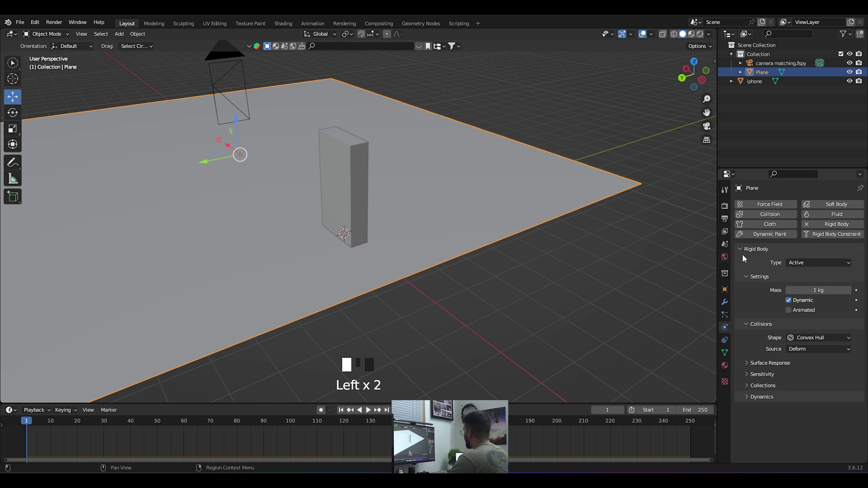
{"action": "left_click", "coordinate": [806, 262]}
{"action": "left_click", "coordinate": [804, 284]}
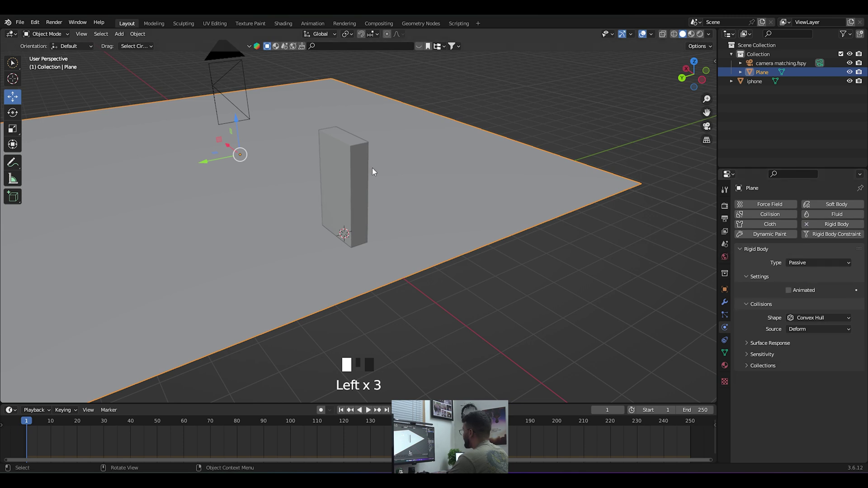
Step: Add rigid body physics to the iphone box and set its collision shape to Box
{"action": "left_click", "coordinate": [335, 137]}
{"action": "left_click", "coordinate": [849, 224]}
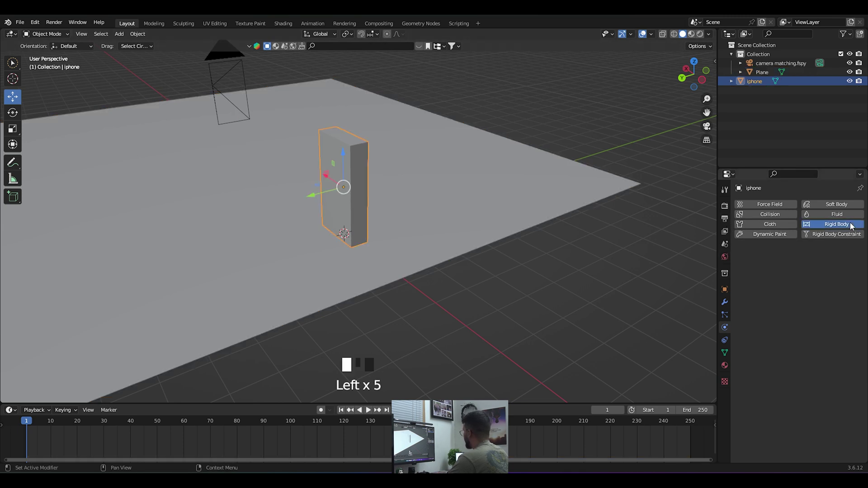
{"action": "left_click", "coordinate": [812, 337]}
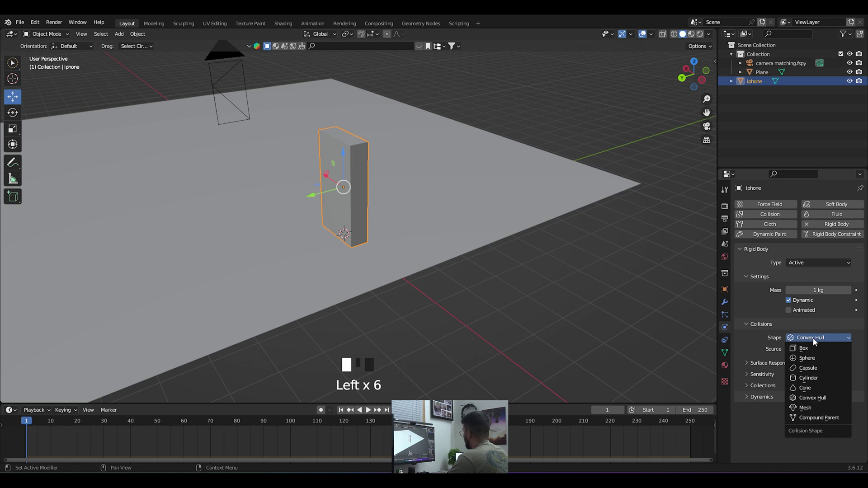
{"action": "left_click", "coordinate": [812, 349]}
Step: Play the rigid body simulation from the first frame, then replay it to check how the iphone box behaves on the plane
{"action": "left_click", "coordinate": [500, 83]}
{"action": "middle_click_drag", "start_coordinate": [500, 84], "coordinate": [507, 121]}
{"action": "key", "text": "space"}
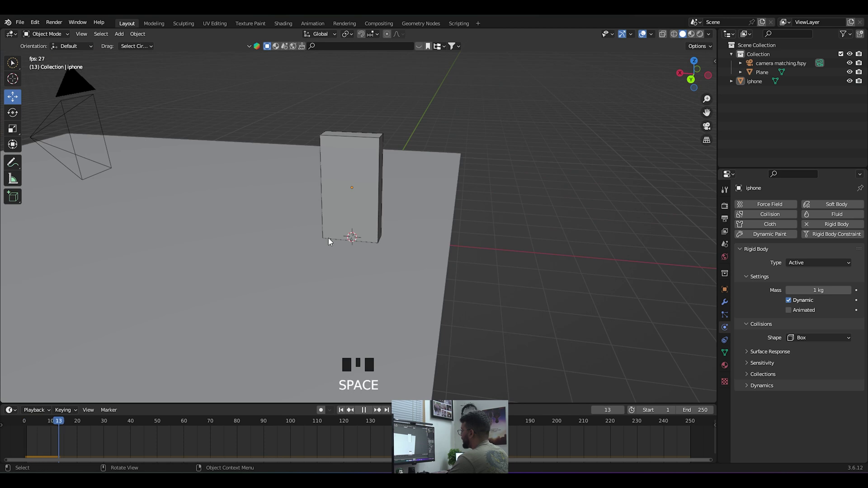
{"action": "key", "text": "space"}
{"action": "left_click", "coordinate": [25, 419]}
{"action": "key", "text": "space"}
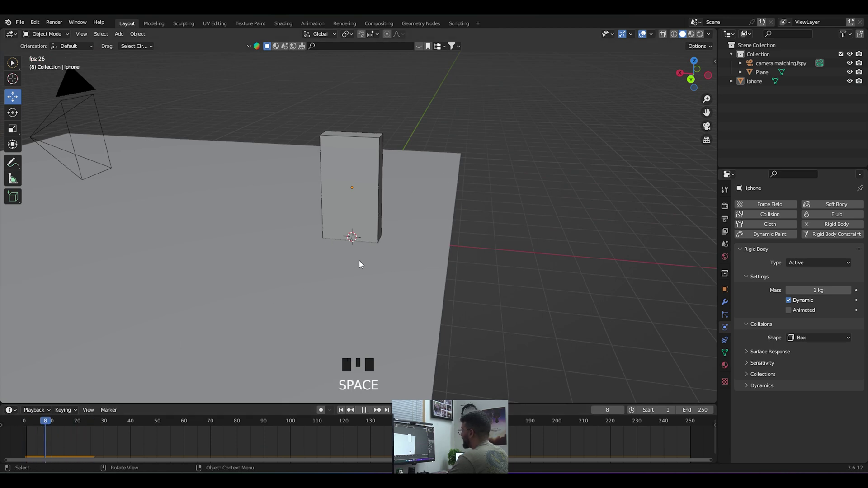
Step: Stop the simulation, inspect the iphone box on the plane from several sides, and return the timeline to frame 0
{"action": "key", "text": "space"}
{"action": "middle_click_drag", "start_coordinate": [373, 241], "coordinate": [333, 84]}
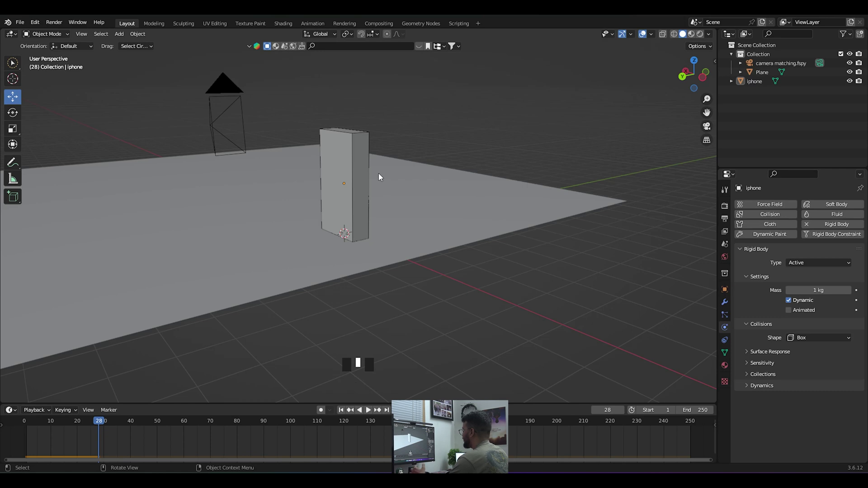
{"action": "middle_click_drag", "start_coordinate": [360, 184], "coordinate": [325, 183]}
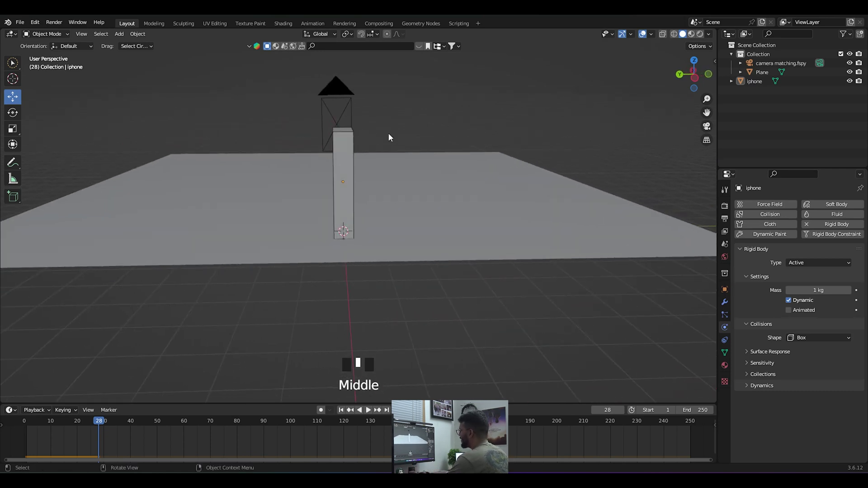
{"action": "middle_click_drag", "start_coordinate": [388, 181], "coordinate": [458, 181]}
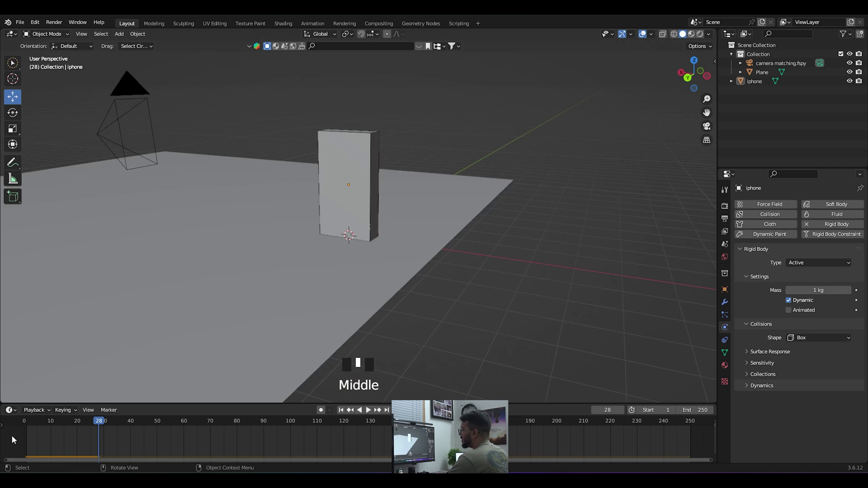
{"action": "left_click", "coordinate": [23, 421]}
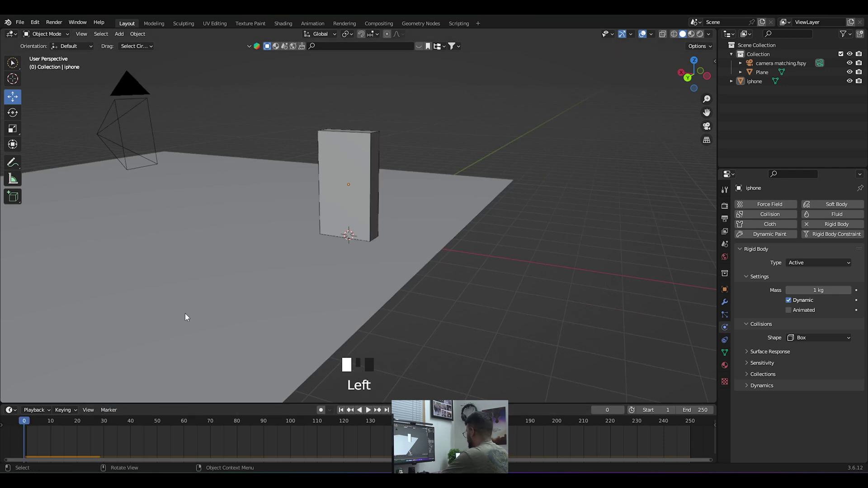
{"action": "middle_click_drag", "start_coordinate": [248, 281], "coordinate": [360, 240]}
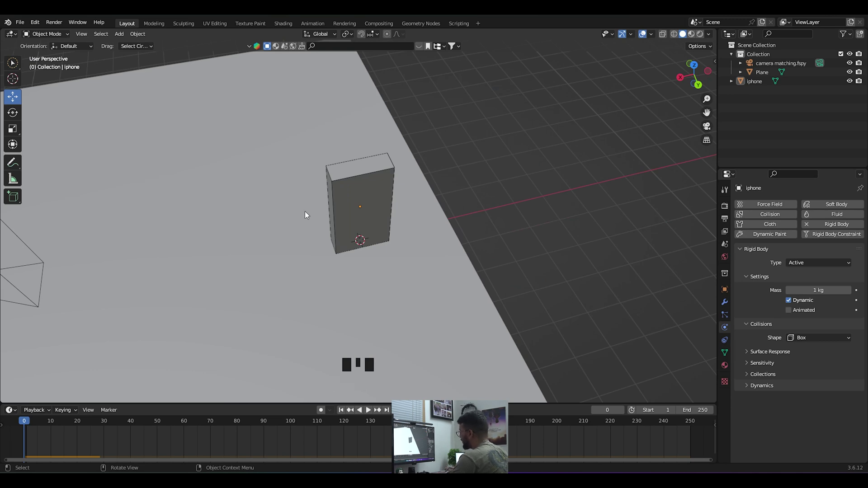
Step: Check the iphone box against the building photo through the matched camera and inspect the scene from other angles
{"action": "key", "text": "KP_0"}
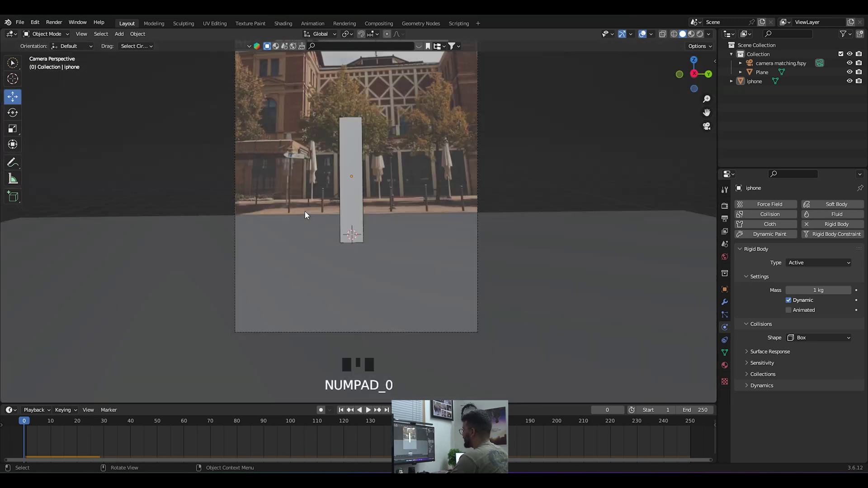
{"action": "scroll", "coordinate": [392, 210], "scroll_direction": "down", "scroll_amount": 1}
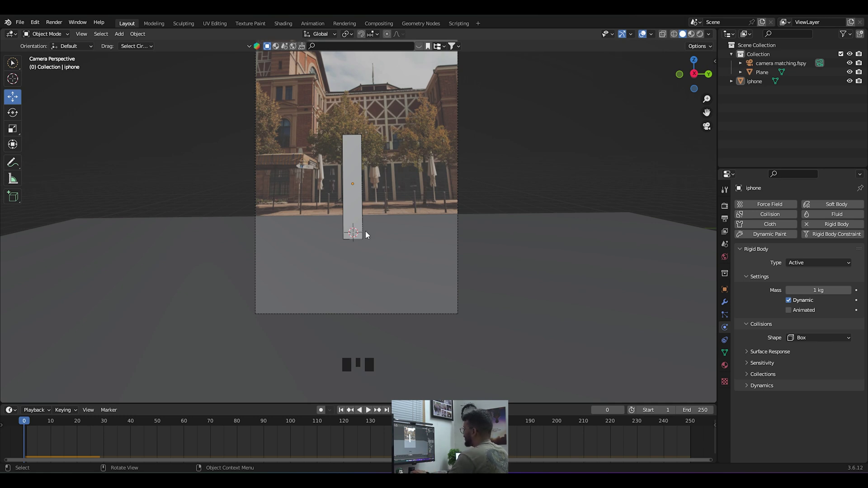
{"action": "left_click", "coordinate": [342, 202]}
{"action": "middle_click_drag", "start_coordinate": [357, 172], "coordinate": [354, 219]}
{"action": "scroll", "coordinate": [353, 218], "scroll_direction": "down", "scroll_amount": 3}
{"action": "left_click", "coordinate": [451, 201]}
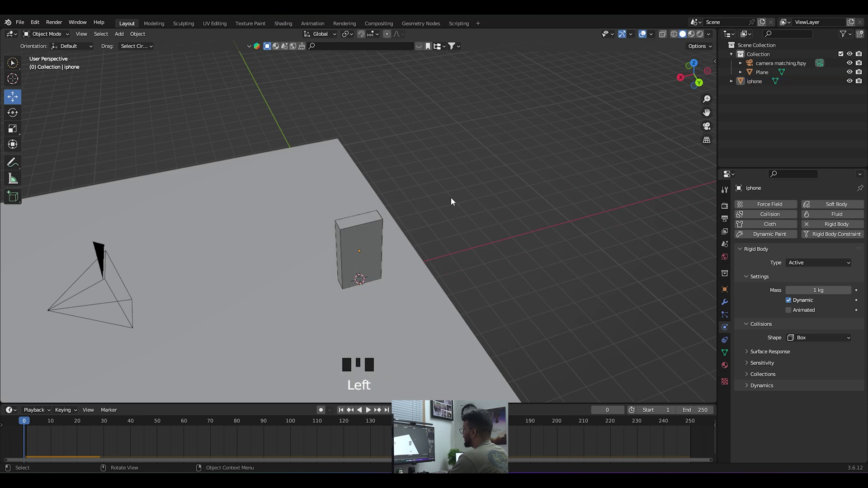
{"action": "key", "text": "KP_7"}
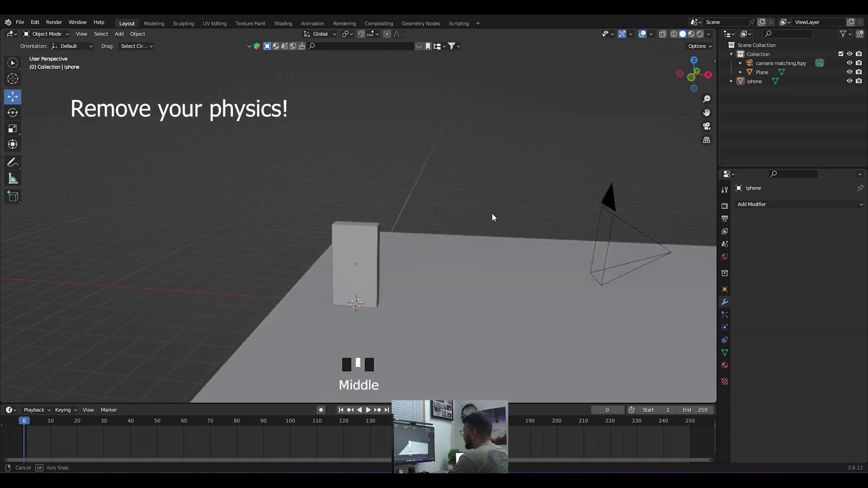
{"action": "middle_click_drag", "start_coordinate": [492, 212], "coordinate": [392, 242]}
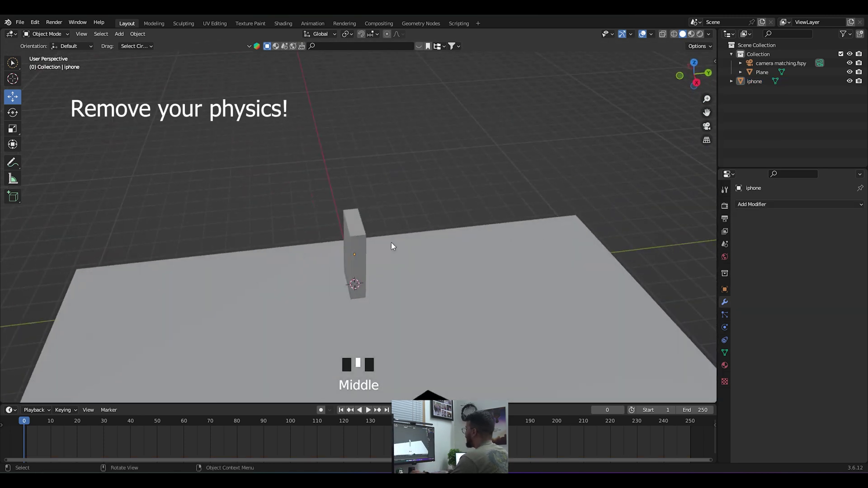
Step: Duplicate the iphone box and move the copy in the negative global Y direction, leaving a small gap to the original
{"action": "scroll", "coordinate": [383, 243], "scroll_direction": "up", "scroll_amount": 1}
{"action": "scroll", "coordinate": [384, 242], "scroll_direction": "up", "scroll_amount": 1}
{"action": "left_click", "coordinate": [365, 228]}
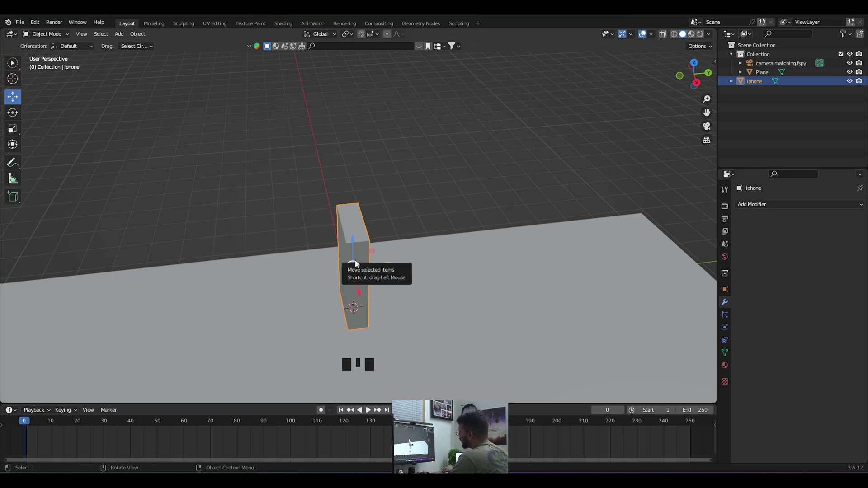
{"action": "key", "text": "KP_7"}
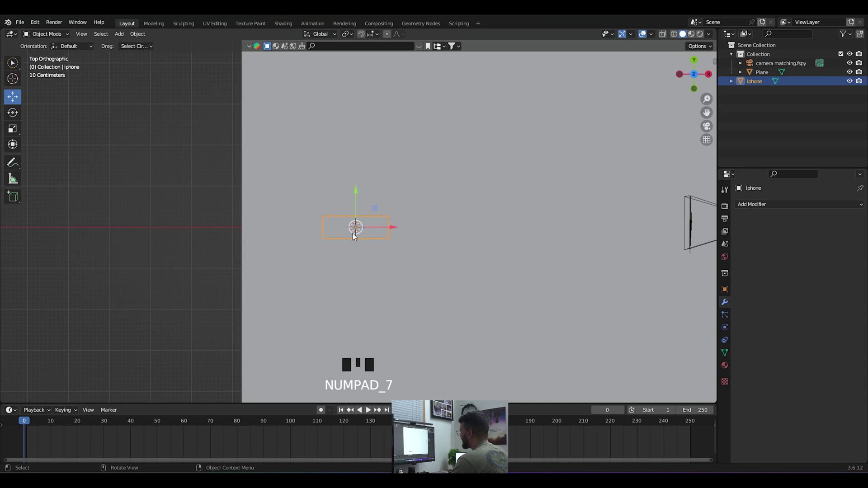
{"action": "key", "text": "shift+d"}
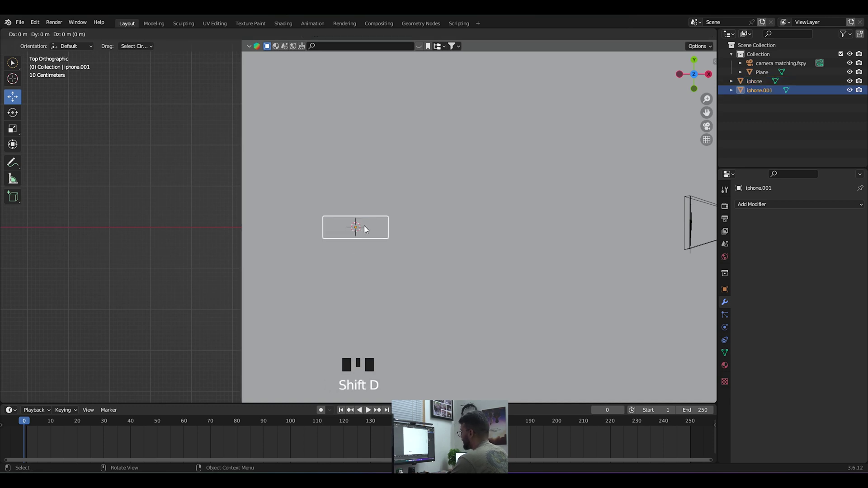
{"action": "right_click", "coordinate": [364, 226]}
{"action": "left_click_drag", "start_coordinate": [352, 195], "coordinate": [364, 258]}
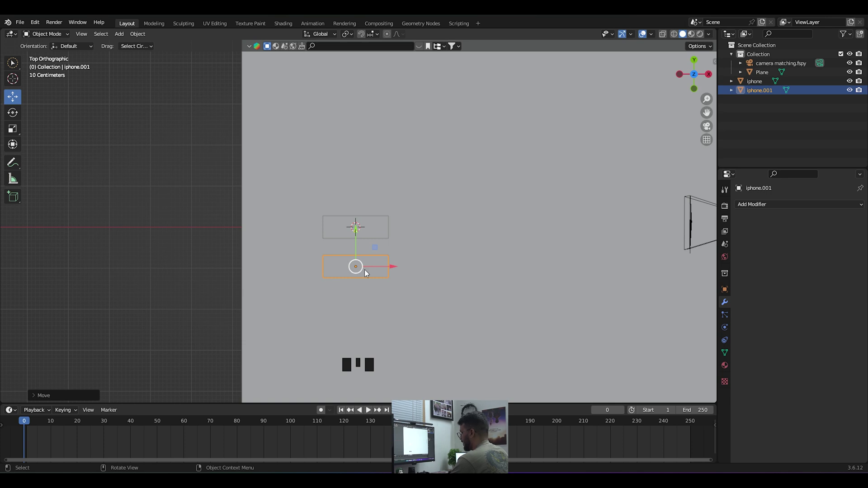
Step: Duplicate the box three more times along negative Y to form a roughly evenly spaced row of five standing boxes
{"action": "key", "text": "shift+d"}
{"action": "right_click", "coordinate": [362, 267]}
{"action": "left_click_drag", "start_coordinate": [356, 235], "coordinate": [361, 353]}
{"action": "key", "text": "shift+d"}
{"action": "left_click", "coordinate": [356, 273]}
{"action": "key", "text": "shift+d"}
{"action": "left_click", "coordinate": [356, 308]}
{"action": "middle_click_drag", "start_coordinate": [361, 353], "coordinate": [264, 245]}
{"action": "left_click", "coordinate": [256, 189]}
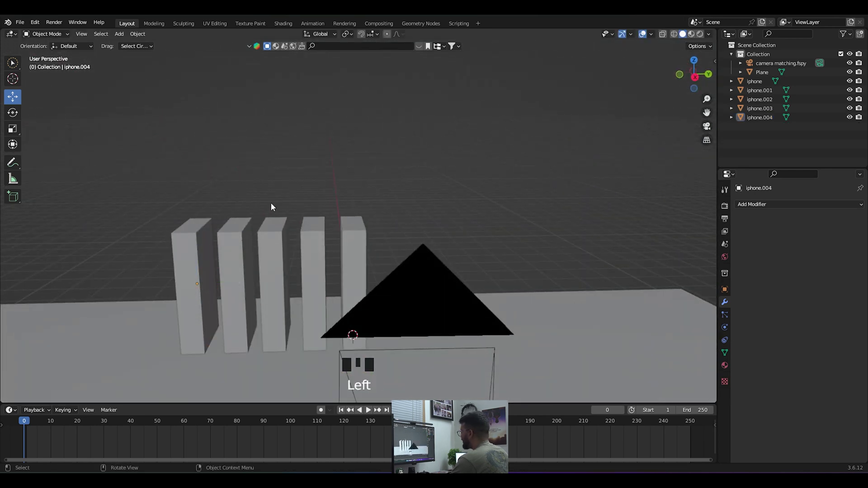
{"action": "middle_click_drag", "start_coordinate": [366, 220], "coordinate": [382, 224]}
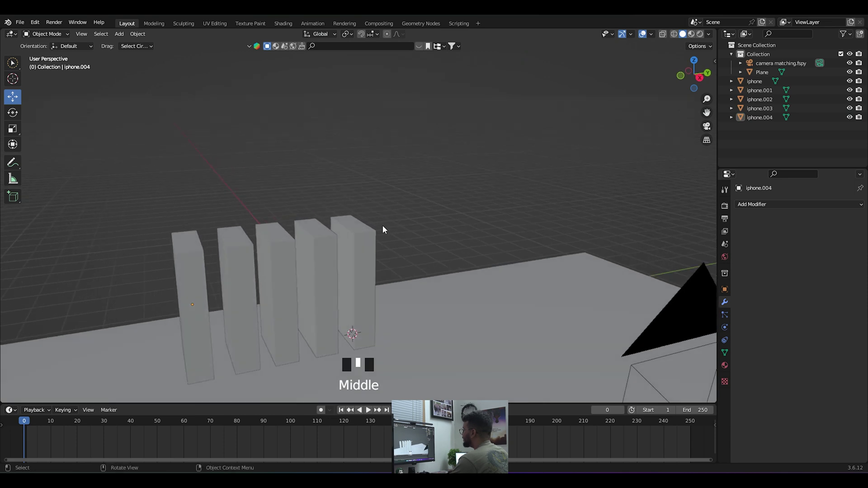
Step: Select all five iphone boxes and rotate the whole row slightly about the vertical axis
{"action": "key", "text": "KP_7"}
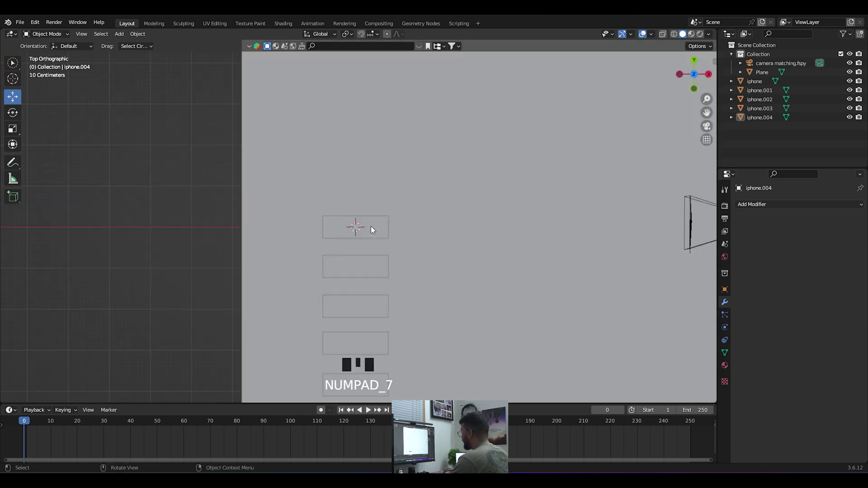
{"action": "scroll", "coordinate": [375, 226], "scroll_direction": "down", "scroll_amount": 2}
{"action": "left_click", "coordinate": [362, 223]}
{"action": "left_click", "coordinate": [348, 254], "text": "shift"}
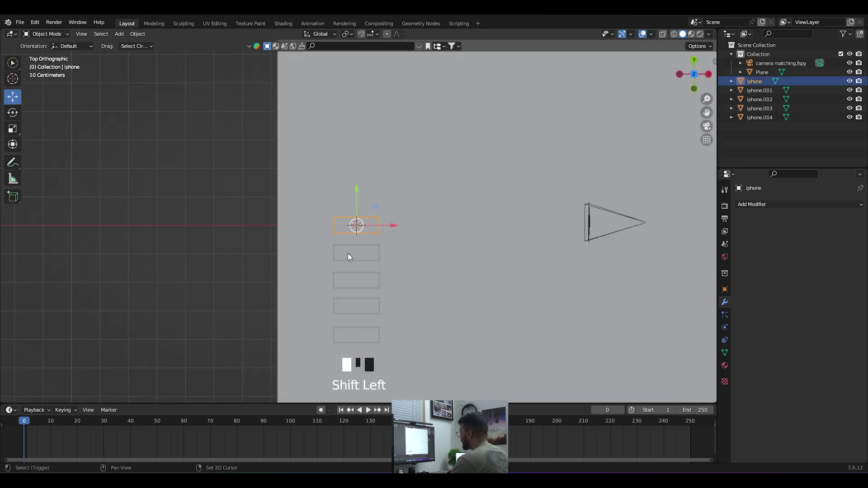
{"action": "left_click", "coordinate": [352, 280], "text": "shift"}
{"action": "left_click", "coordinate": [352, 307], "text": "shift"}
{"action": "left_click", "coordinate": [355, 335], "text": "shift"}
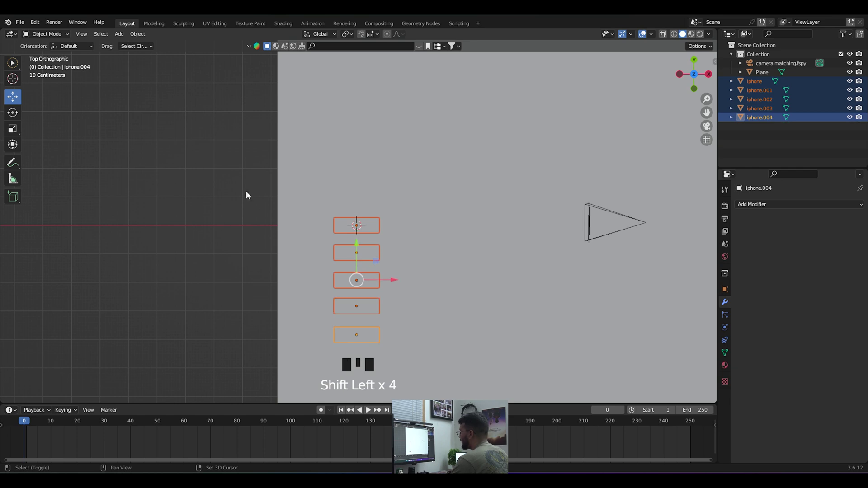
{"action": "left_click", "coordinate": [13, 114]}
{"action": "left_click", "coordinate": [386, 259]}
{"action": "left_click_drag", "start_coordinate": [386, 258], "coordinate": [376, 231]}
{"action": "left_click", "coordinate": [11, 97]}
Step: Move the row of five boxes along positive global Y until it fits inside the camera frame
{"action": "key", "text": "KP_0"}
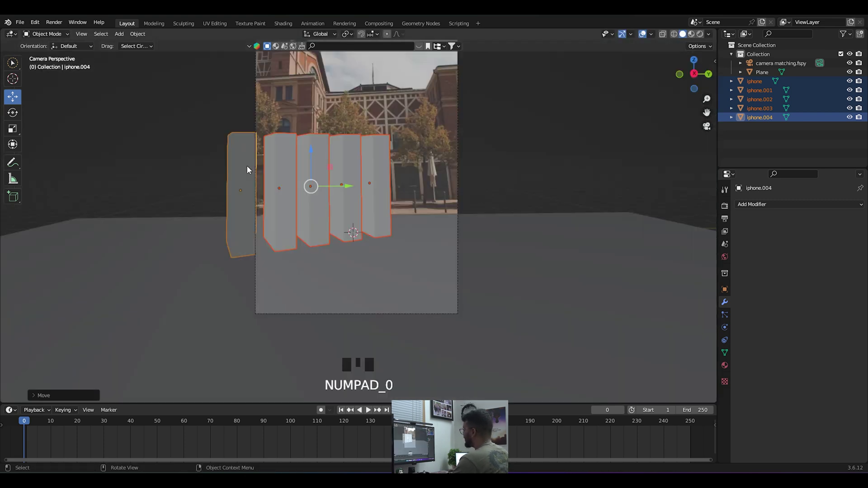
{"action": "left_click_drag", "start_coordinate": [353, 186], "coordinate": [408, 185]}
{"action": "left_click", "coordinate": [186, 123]}
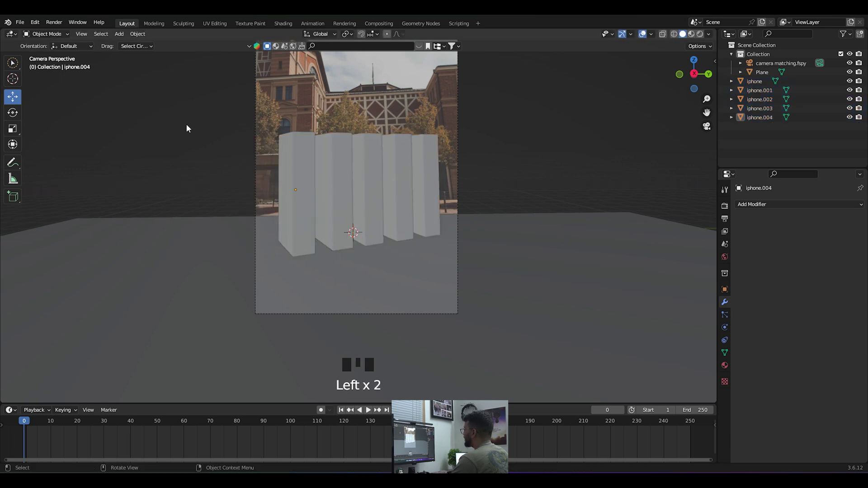
Step: Select all five boxes and move them along the global X axis, away from the camera
{"action": "scroll", "coordinate": [272, 186], "scroll_direction": "down", "scroll_amount": 1}
{"action": "middle_click_drag", "start_coordinate": [296, 194], "coordinate": [365, 267]}
{"action": "scroll", "coordinate": [381, 207], "scroll_direction": "down", "scroll_amount": 1}
{"action": "left_click", "coordinate": [369, 198]}
{"action": "left_click", "coordinate": [368, 210], "text": "shift"}
{"action": "left_click", "coordinate": [366, 240], "text": "shift"}
{"action": "left_click", "coordinate": [364, 275], "text": "shift"}
{"action": "left_click", "coordinate": [365, 307], "text": "shift"}
{"action": "left_click_drag", "start_coordinate": [413, 279], "coordinate": [329, 225]}
Step: Scale the ground plane up uniformly so it extends well beyond the row of boxes
{"action": "left_click", "coordinate": [479, 236]}
{"action": "scroll", "coordinate": [470, 205], "scroll_direction": "down", "scroll_amount": 3}
{"action": "left_click", "coordinate": [473, 206]}
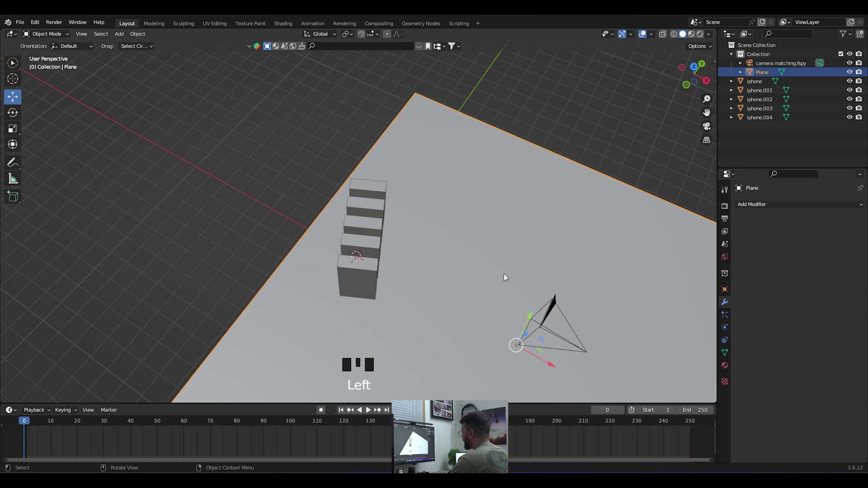
{"action": "key", "text": "s"}
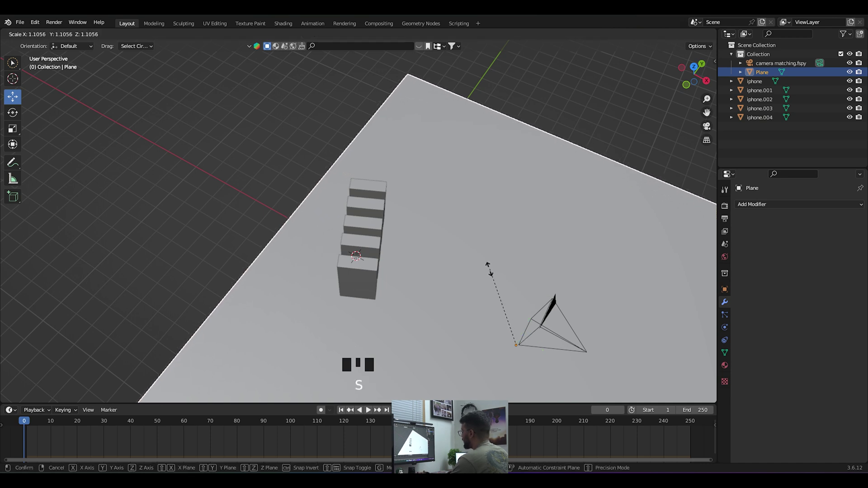
{"action": "left_click", "coordinate": [492, 114]}
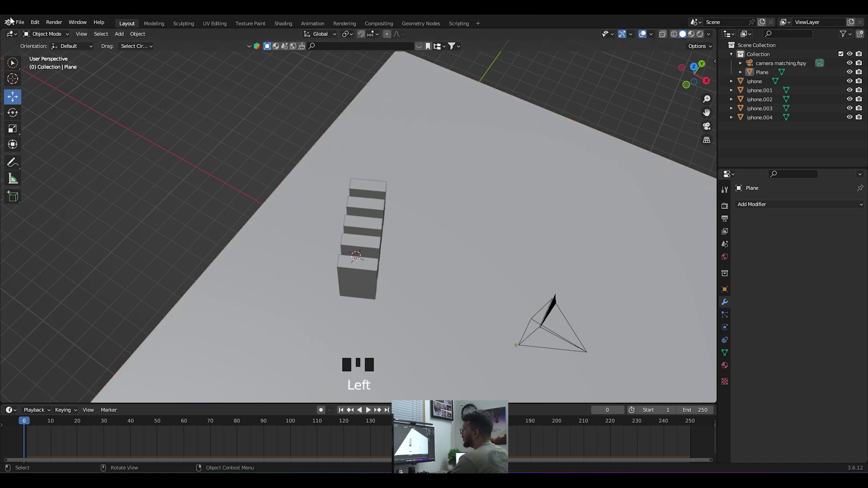
Step: Save the scene as a new file named edit in the E:\iphone boxes folder
{"action": "left_click", "coordinate": [20, 23]}
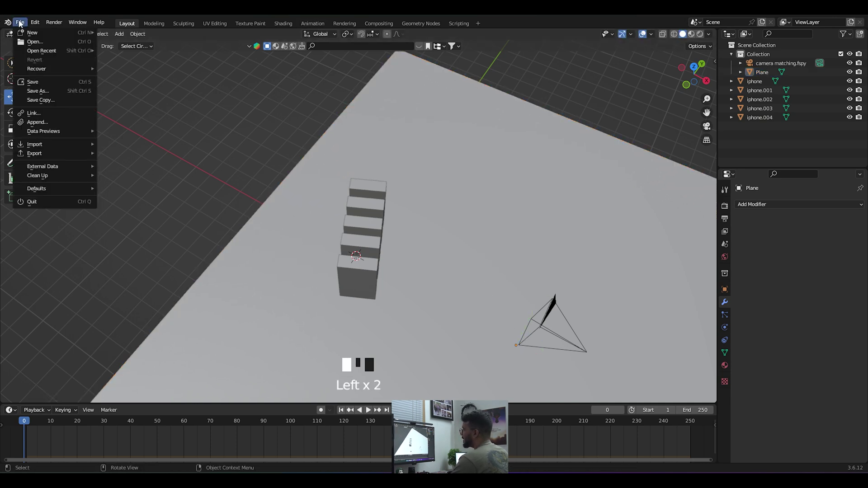
{"action": "left_click", "coordinate": [36, 91]}
{"action": "type", "text": "e"}
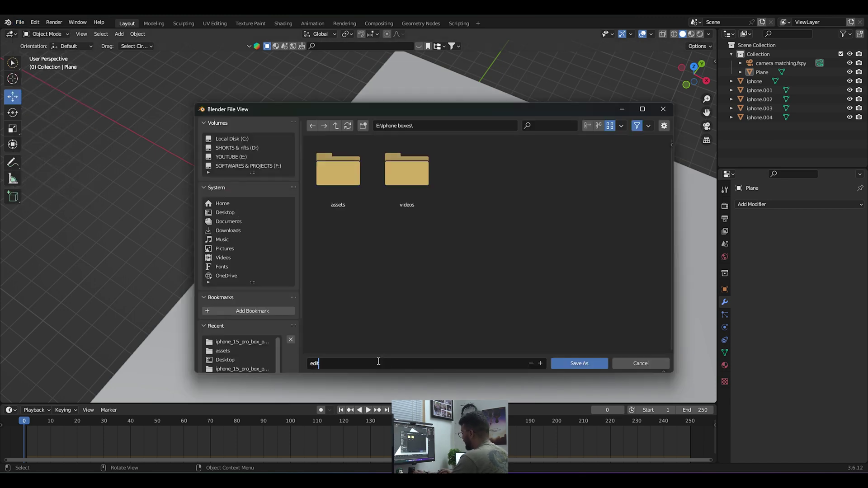
{"action": "type", "text": "dit"}
{"action": "key", "text": "Return"}
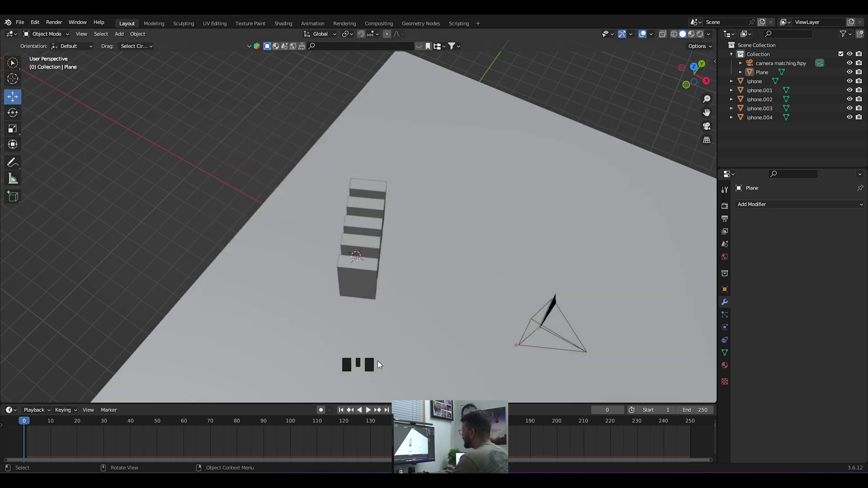
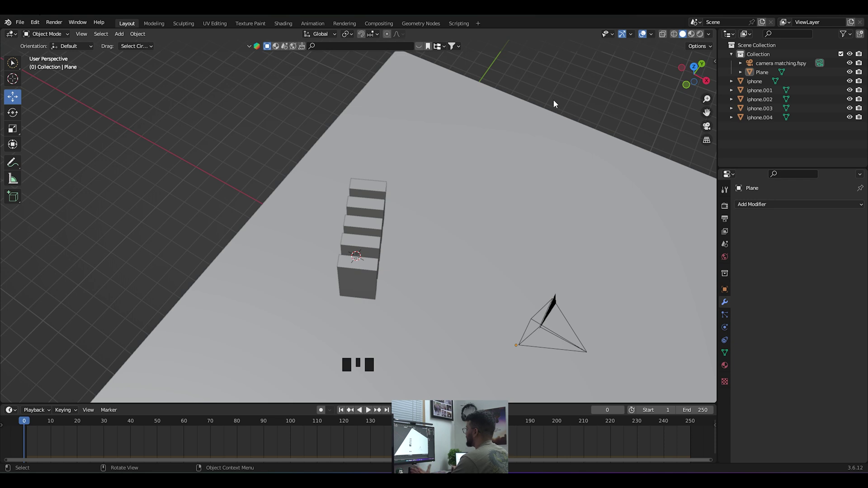
Step: Add rigid body physics to the original iphone box at the end of the row and set its collision shape to Box
{"action": "left_click", "coordinate": [564, 134]}
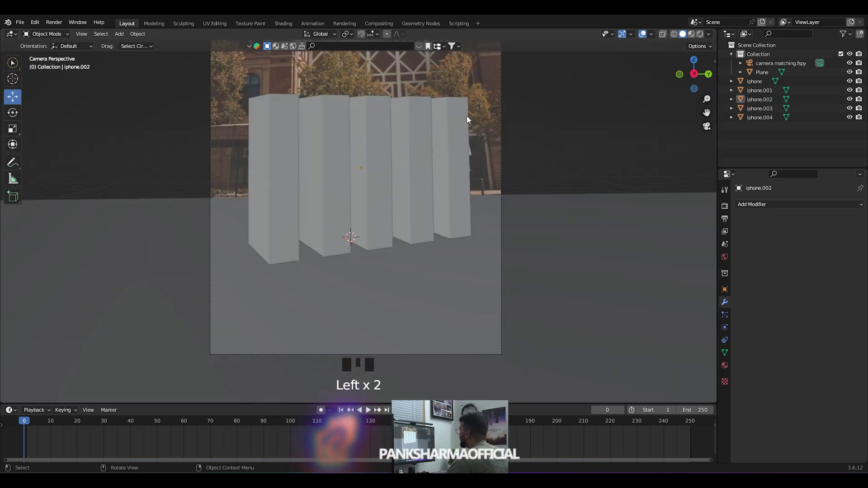
{"action": "left_click", "coordinate": [454, 150]}
{"action": "middle_click_drag", "start_coordinate": [488, 185], "coordinate": [432, 187]}
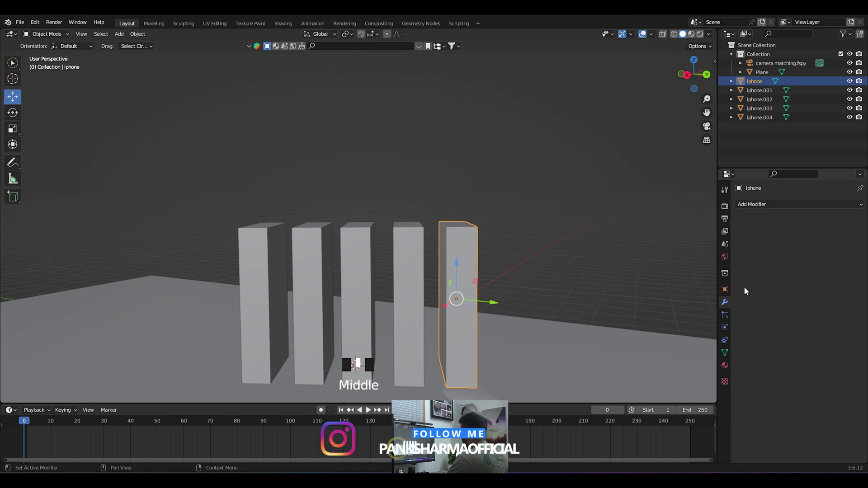
{"action": "left_click", "coordinate": [724, 327]}
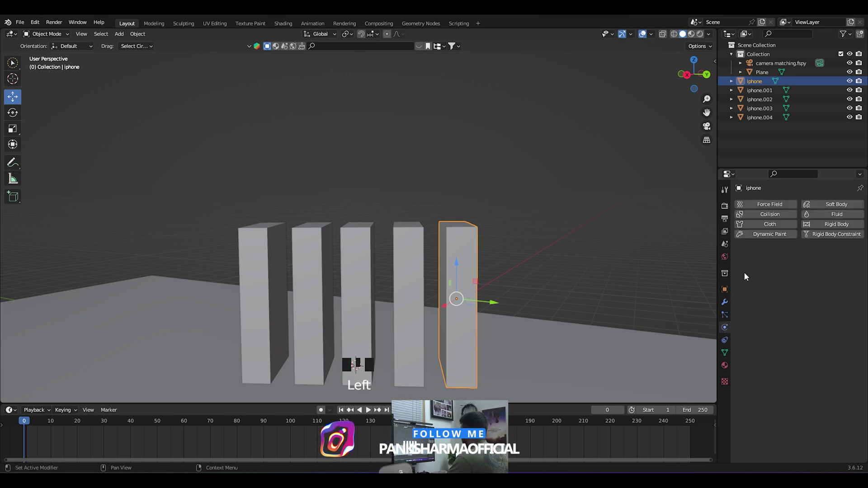
{"action": "left_click", "coordinate": [833, 225]}
{"action": "left_click_drag", "start_coordinate": [803, 340], "coordinate": [812, 349]}
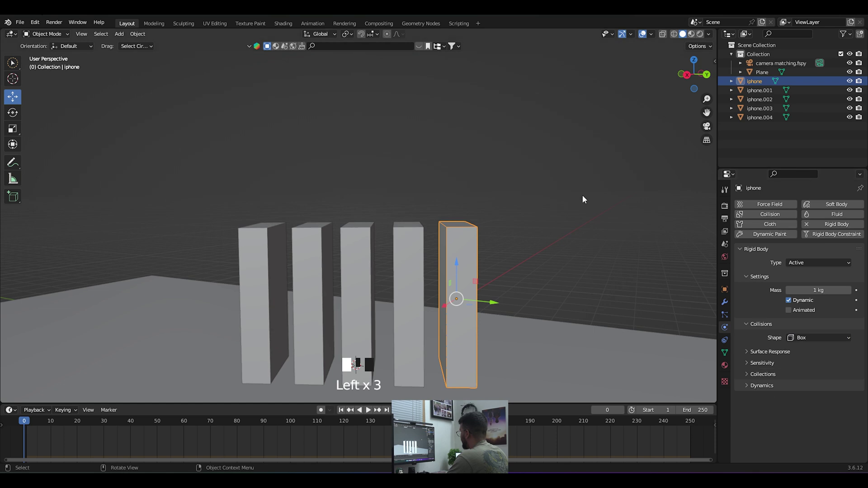
Step: Add rigid body physics to the iphone.004 and iphone.003 boxes and set each collision shape to Box
{"action": "key", "text": "KP_0"}
{"action": "scroll", "coordinate": [452, 226], "scroll_direction": "up", "scroll_amount": 2}
{"action": "left_click", "coordinate": [636, 138]}
{"action": "middle_click_drag", "start_coordinate": [636, 138], "coordinate": [454, 253]}
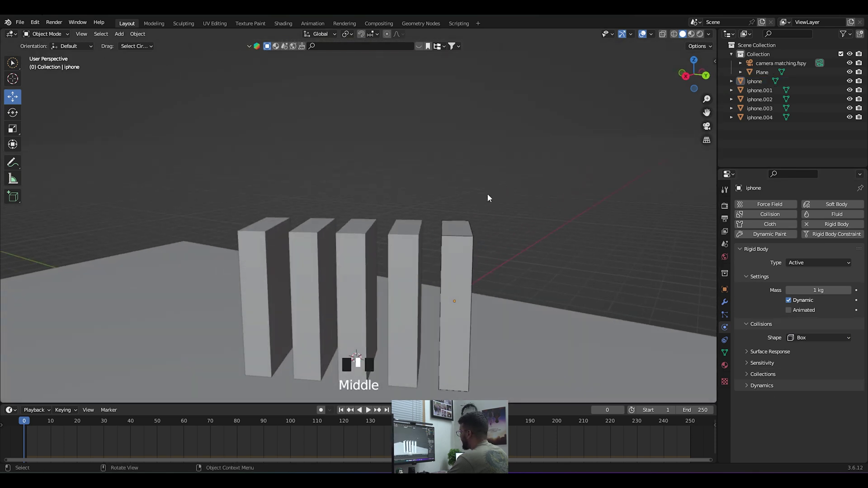
{"action": "left_click", "coordinate": [269, 241]}
{"action": "left_click", "coordinate": [250, 233]}
{"action": "left_click", "coordinate": [836, 224]}
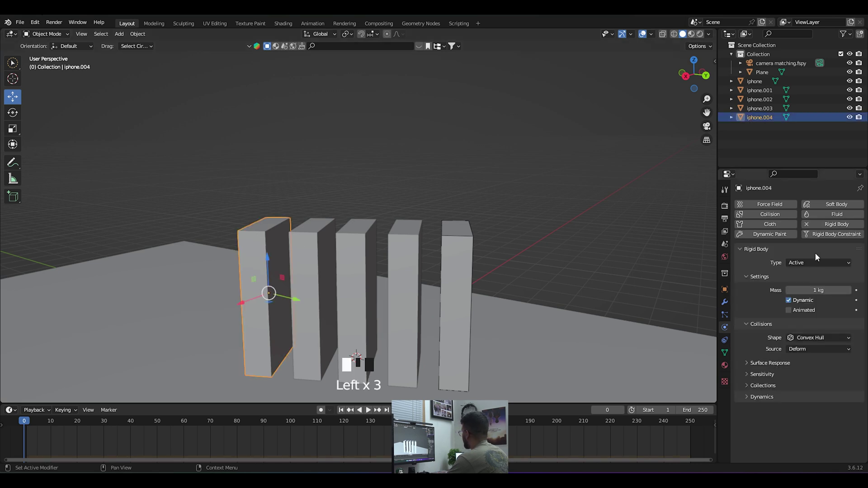
{"action": "left_click", "coordinate": [815, 338]}
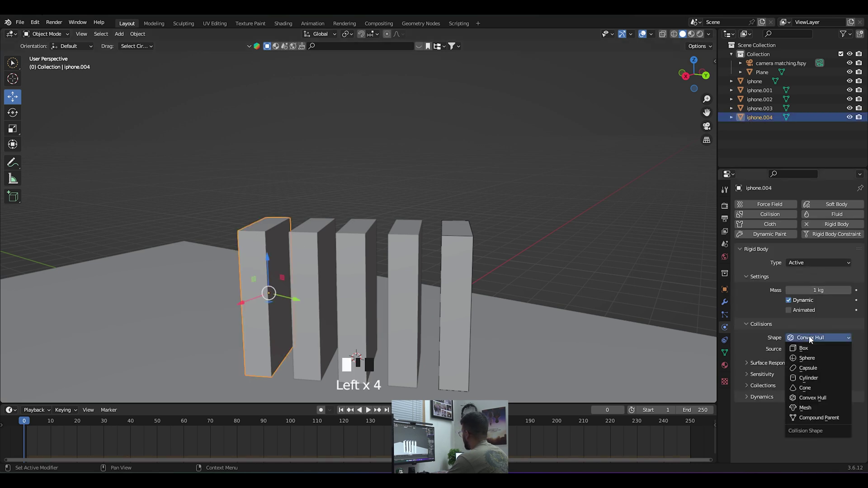
{"action": "left_click", "coordinate": [310, 282]}
{"action": "left_click", "coordinate": [836, 224]}
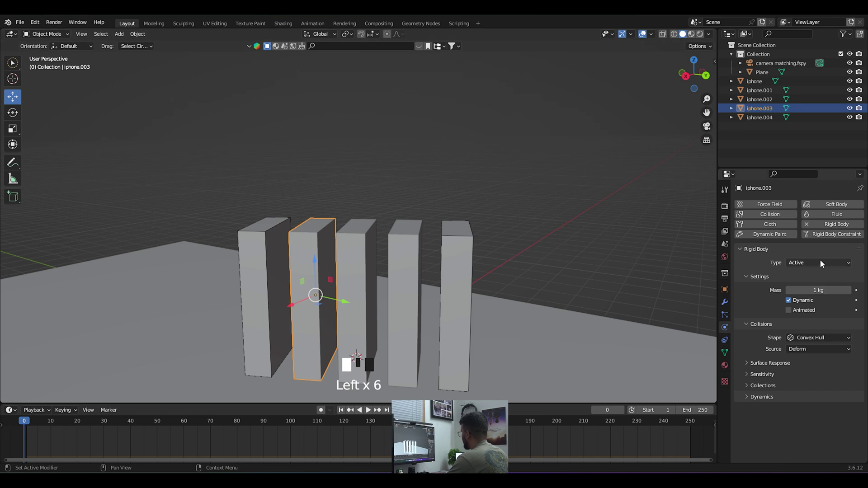
{"action": "left_click", "coordinate": [806, 338]}
Step: Add rigid body physics with a Box collision shape to the remaining iphone.002 and iphone.001 boxes
{"action": "left_click", "coordinate": [365, 248]}
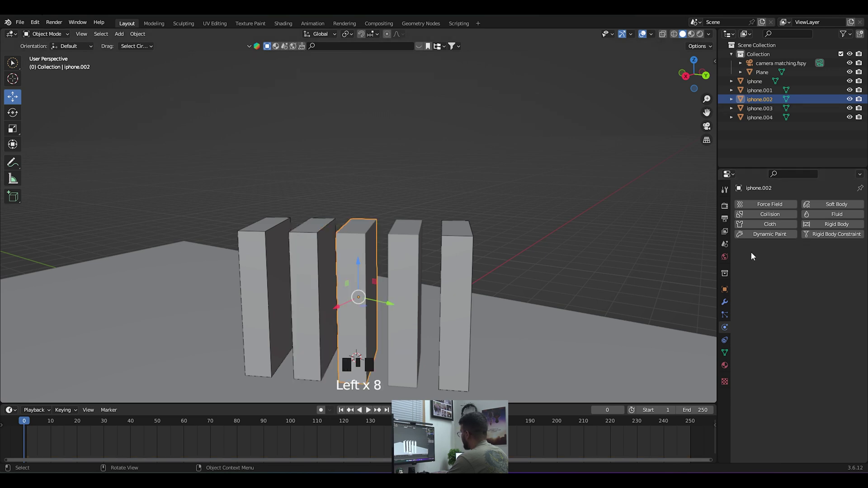
{"action": "left_click", "coordinate": [810, 223]}
{"action": "left_click", "coordinate": [802, 337]}
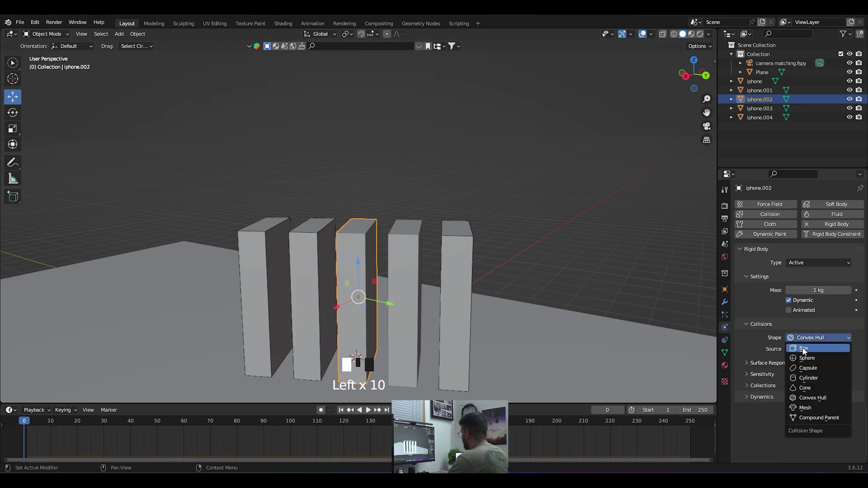
{"action": "left_click", "coordinate": [392, 257]}
{"action": "left_click", "coordinate": [834, 224]}
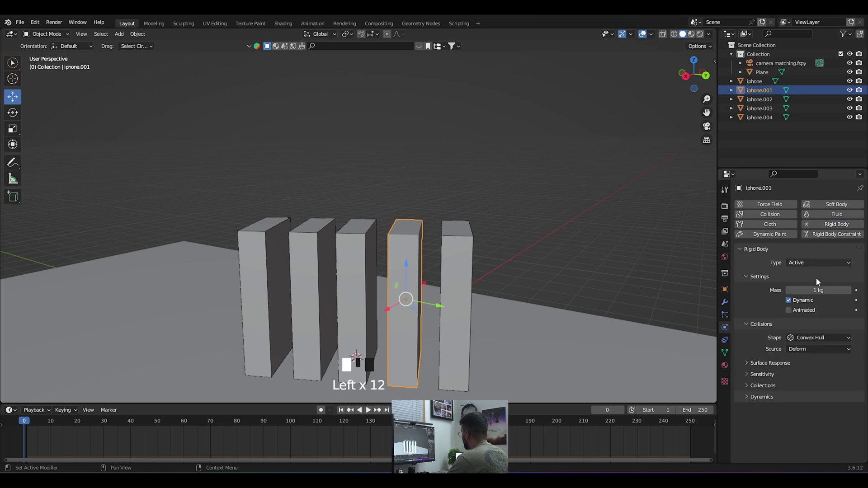
{"action": "left_click_drag", "start_coordinate": [809, 338], "coordinate": [807, 351]}
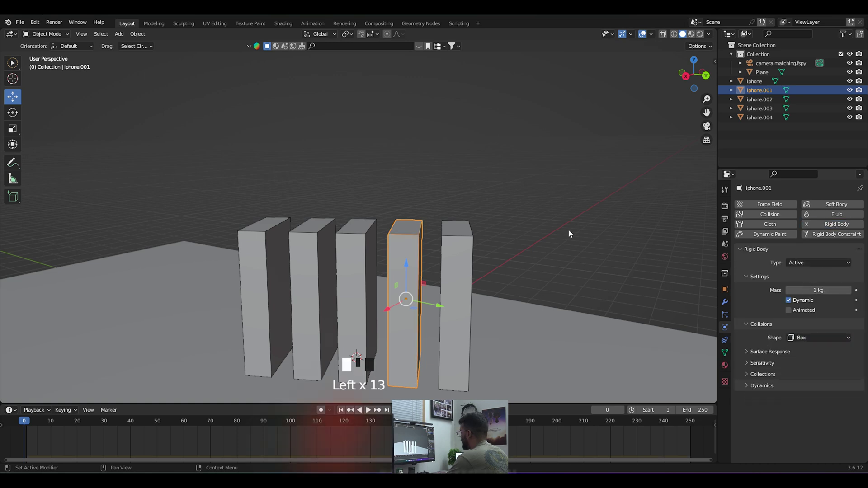
{"action": "left_click", "coordinate": [544, 175]}
Step: Play the rigid body simulation to check the boxes, then return the timeline to frame 0
{"action": "middle_click_drag", "start_coordinate": [544, 178], "coordinate": [294, 186]}
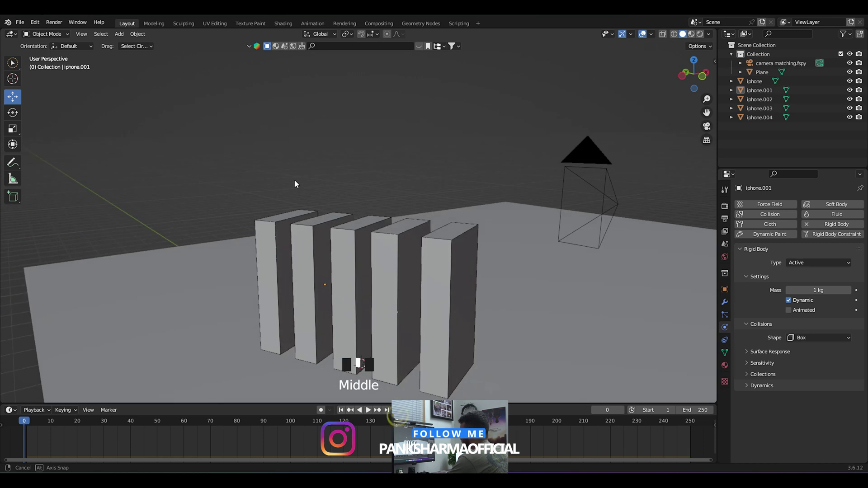
{"action": "key", "text": "space"}
{"action": "scroll", "coordinate": [266, 240], "scroll_direction": "down", "scroll_amount": 1}
{"action": "key", "text": "space"}
{"action": "left_click", "coordinate": [21, 422]}
Step: Add a UV sphere to the scene and scale it down uniformly to less than half its size
{"action": "middle_click_drag", "start_coordinate": [278, 270], "coordinate": [351, 257]}
{"action": "scroll", "coordinate": [378, 258], "scroll_direction": "down", "scroll_amount": 1}
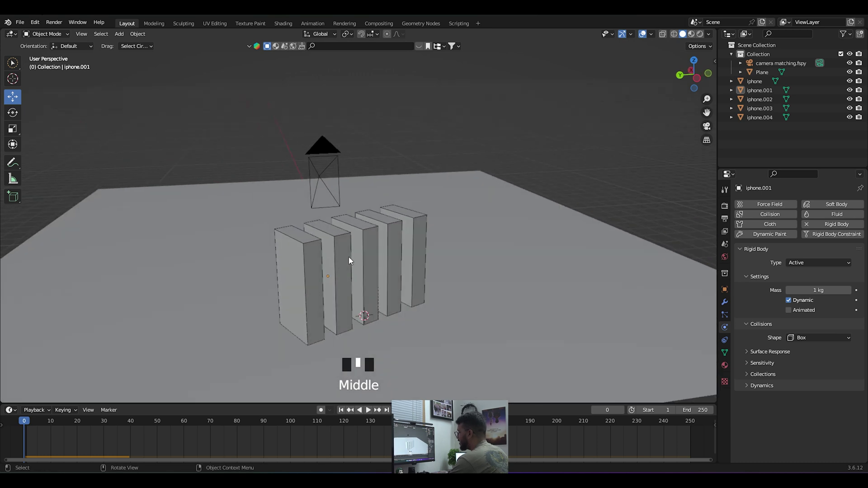
{"action": "key", "text": "shift+a"}
{"action": "mouse_move", "coordinate": [321, 219]}
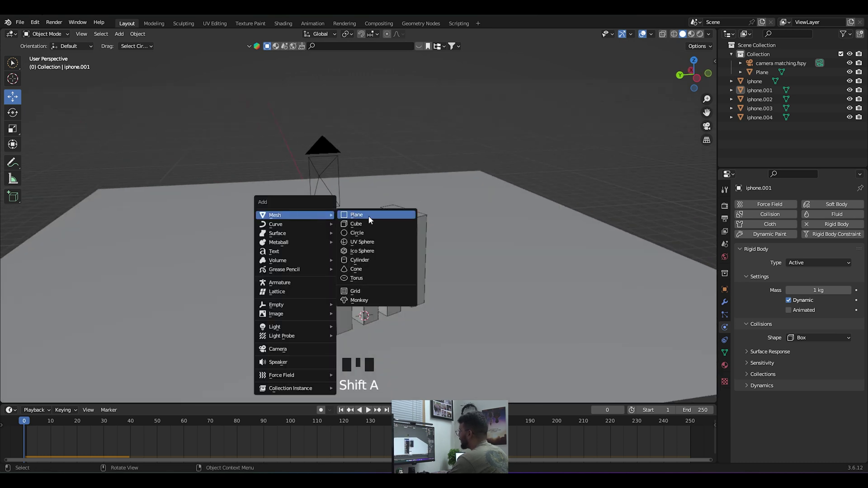
{"action": "left_click", "coordinate": [361, 242]}
{"action": "middle_click_drag", "start_coordinate": [365, 248], "coordinate": [478, 320]}
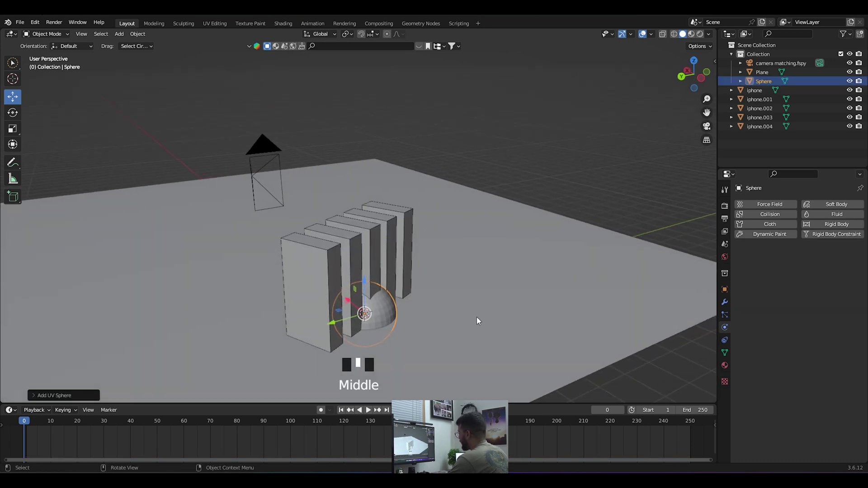
{"action": "key", "text": "KP_7"}
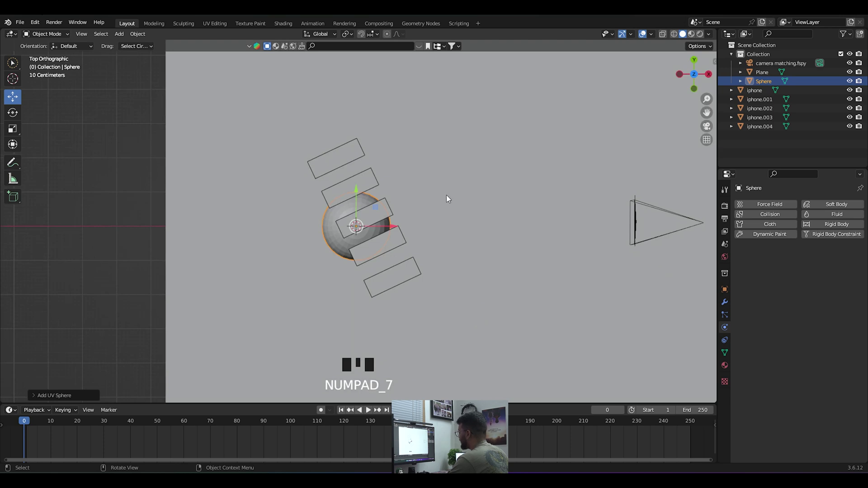
{"action": "key", "text": "s"}
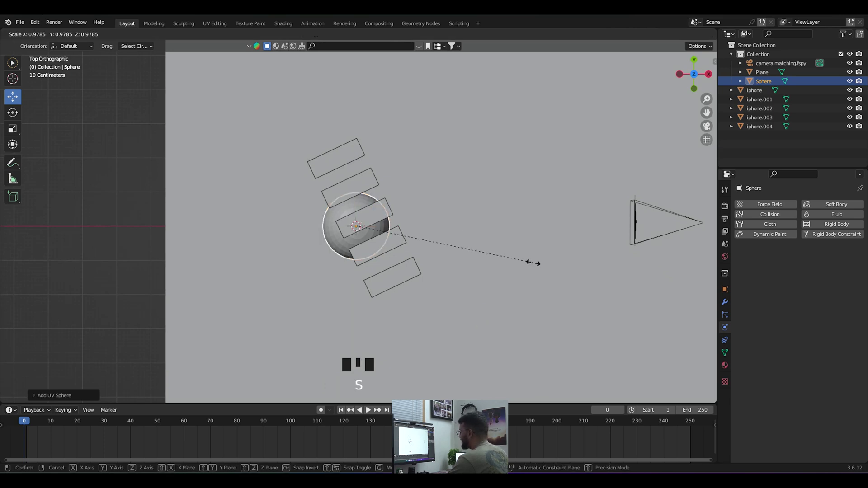
{"action": "left_click", "coordinate": [398, 250]}
Step: Move the sphere beyond the end of the row and raise it to the upper part of the boxes
{"action": "left_click_drag", "start_coordinate": [356, 202], "coordinate": [327, 79]}
{"action": "left_click", "coordinate": [313, 71]}
{"action": "middle_click_drag", "start_coordinate": [312, 72], "coordinate": [441, 132]}
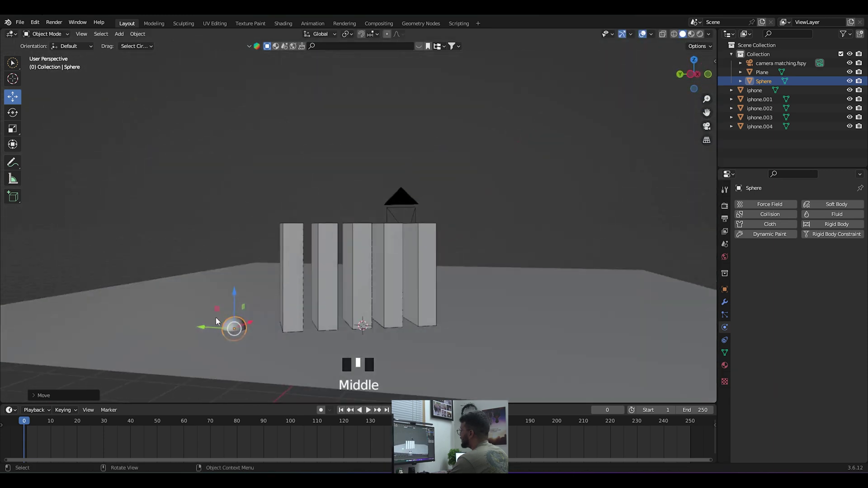
{"action": "left_click_drag", "start_coordinate": [235, 299], "coordinate": [240, 220]}
{"action": "key", "text": "KP_1"}
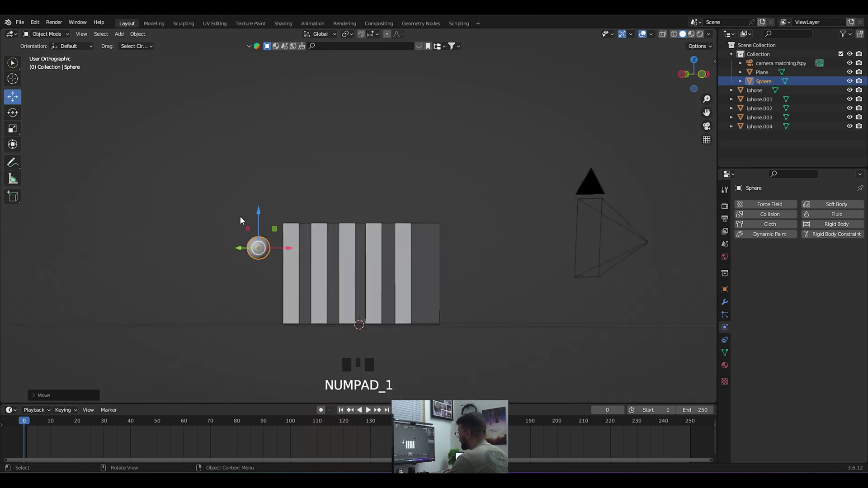
{"action": "scroll", "coordinate": [272, 248], "scroll_direction": "up", "scroll_amount": 4}
{"action": "left_click_drag", "start_coordinate": [264, 243], "coordinate": [263, 220]}
{"action": "middle_click_drag", "start_coordinate": [259, 248], "coordinate": [360, 248]}
{"action": "scroll", "coordinate": [360, 248], "scroll_direction": "up", "scroll_amount": 1}
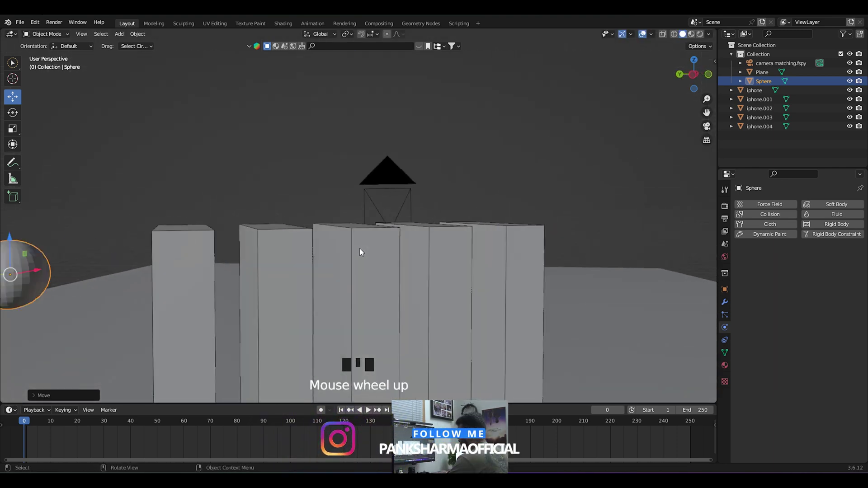
Step: Insert a Location keyframe for the sphere at frame 1
{"action": "scroll", "coordinate": [314, 254], "scroll_direction": "down", "scroll_amount": 6}
{"action": "key", "text": "Right"}
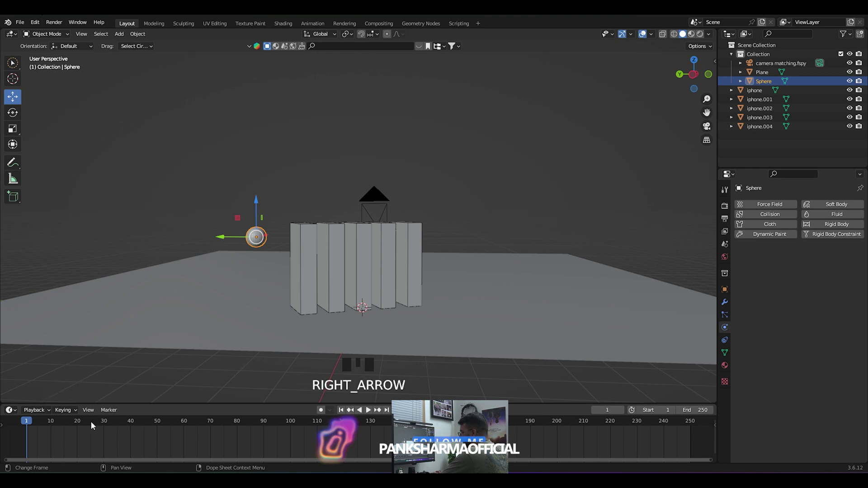
{"action": "key", "text": "i"}
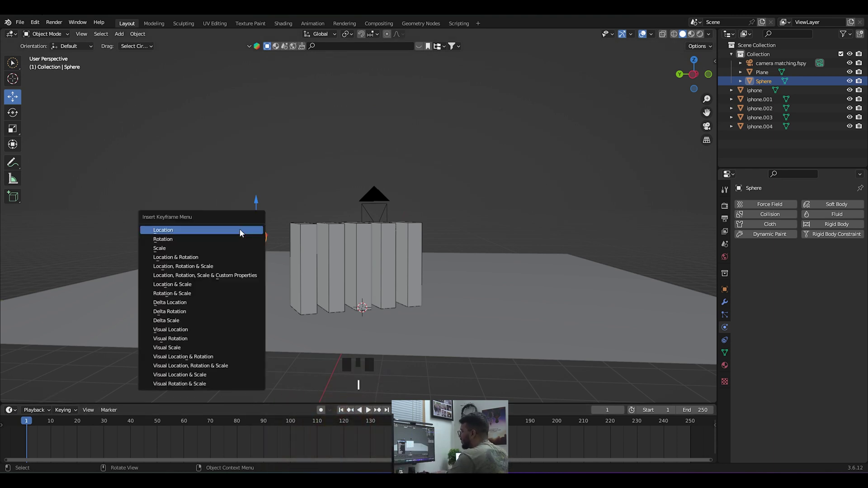
{"action": "left_click", "coordinate": [240, 228]}
Step: Try to realign the sphere with the first box in the row while at frame 1
{"action": "middle_click_drag", "start_coordinate": [205, 318], "coordinate": [238, 219]}
{"action": "left_click_drag", "start_coordinate": [239, 218], "coordinate": [282, 249]}
{"action": "middle_click_drag", "start_coordinate": [282, 248], "coordinate": [358, 305]}
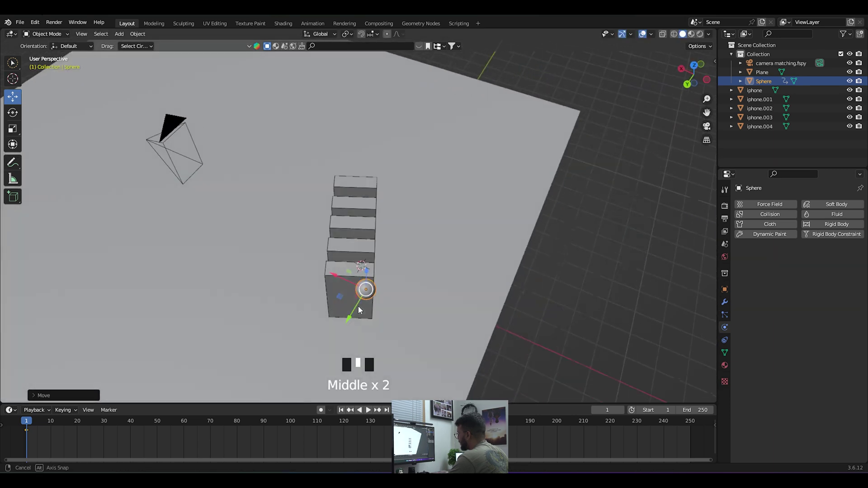
{"action": "left_click_drag", "start_coordinate": [334, 277], "coordinate": [329, 309]}
{"action": "middle_click_drag", "start_coordinate": [368, 313], "coordinate": [313, 288]}
Step: Move the sphere against the first box at frame 30 and insert a Location keyframe there
{"action": "left_click", "coordinate": [102, 423]}
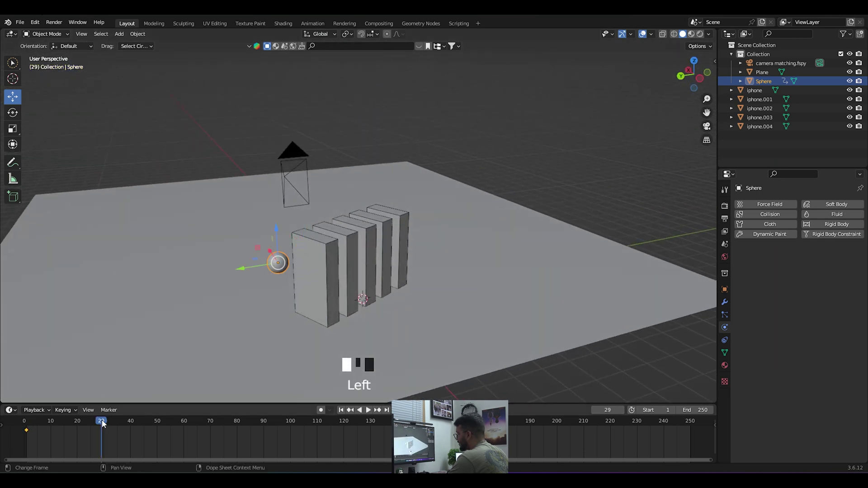
{"action": "left_click", "coordinate": [104, 422]}
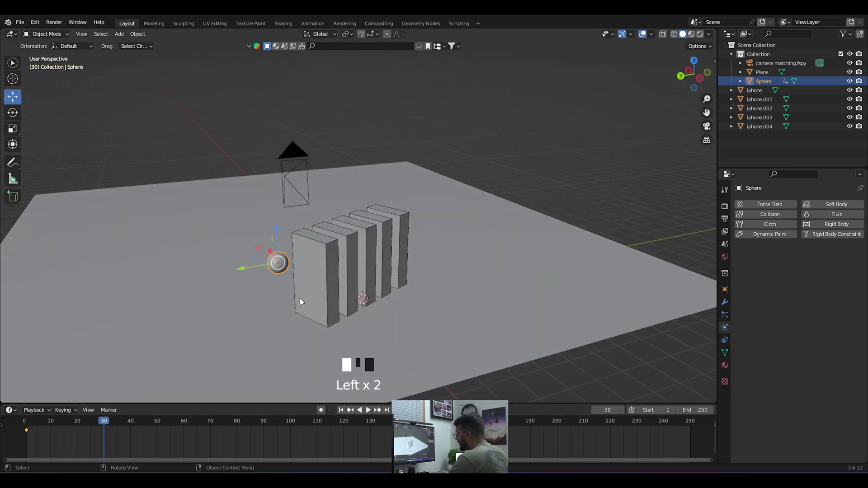
{"action": "middle_click_drag", "start_coordinate": [300, 298], "coordinate": [266, 309]}
{"action": "left_click_drag", "start_coordinate": [247, 295], "coordinate": [290, 284]}
{"action": "middle_click_drag", "start_coordinate": [289, 284], "coordinate": [323, 304]}
{"action": "left_click_drag", "start_coordinate": [325, 270], "coordinate": [307, 263]}
{"action": "left_click_drag", "start_coordinate": [302, 299], "coordinate": [296, 300]}
{"action": "key", "text": "i"}
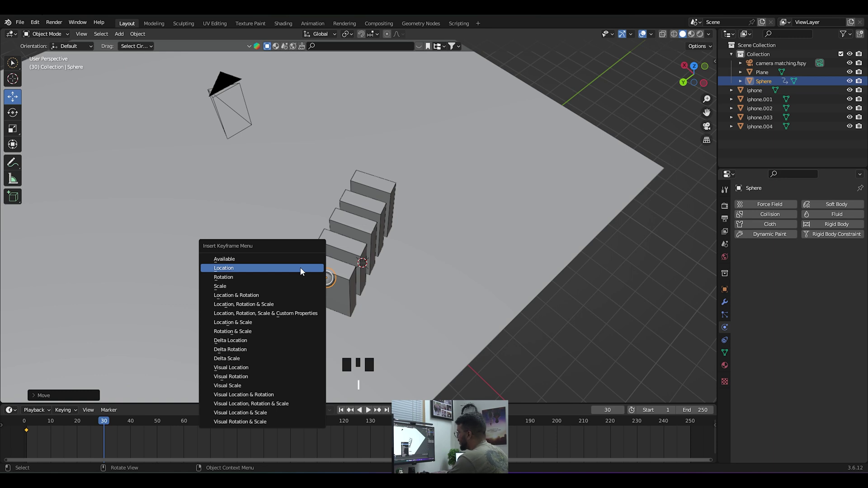
{"action": "left_click", "coordinate": [300, 267]}
Step: Play back the sphere's movement from the start of the timeline
{"action": "left_click", "coordinate": [27, 427]}
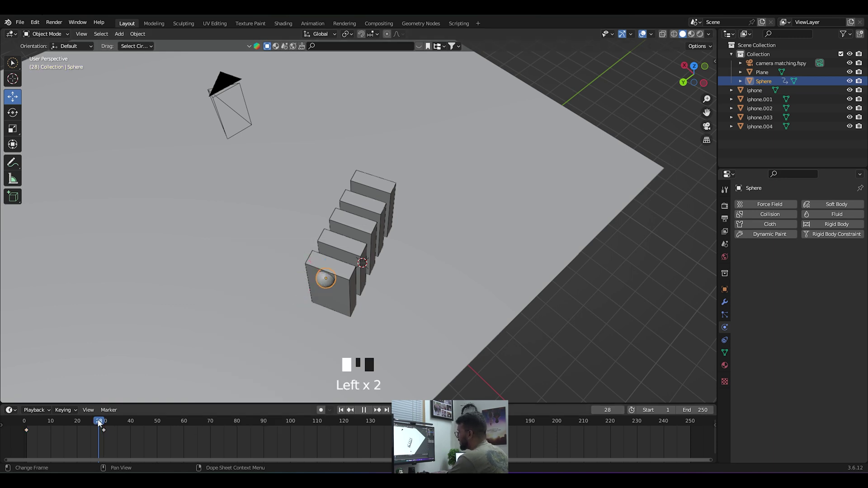
Step: Add an active rigid body to the sphere at frame 1 and enable its Animated setting
{"action": "key", "text": "space"}
{"action": "key", "text": "space"}
{"action": "key", "text": "Left"}
{"action": "key", "text": "Left"}
{"action": "left_click_drag", "start_coordinate": [85, 428], "coordinate": [27, 433]}
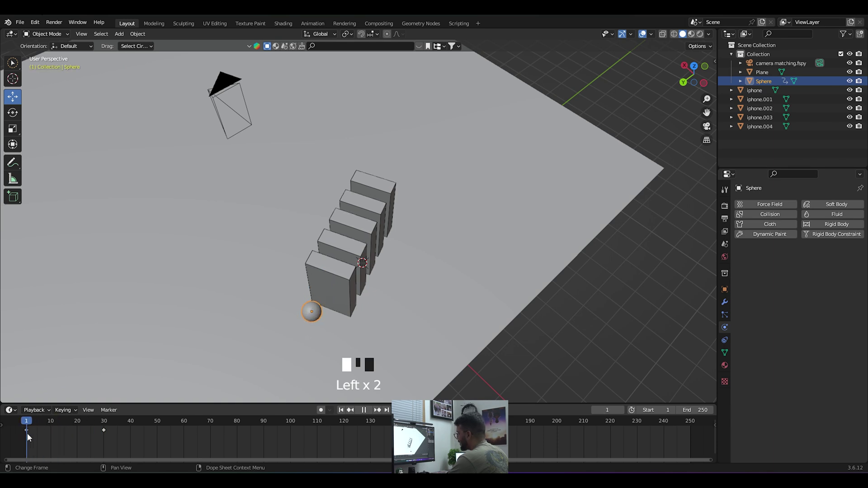
{"action": "left_click", "coordinate": [811, 226]}
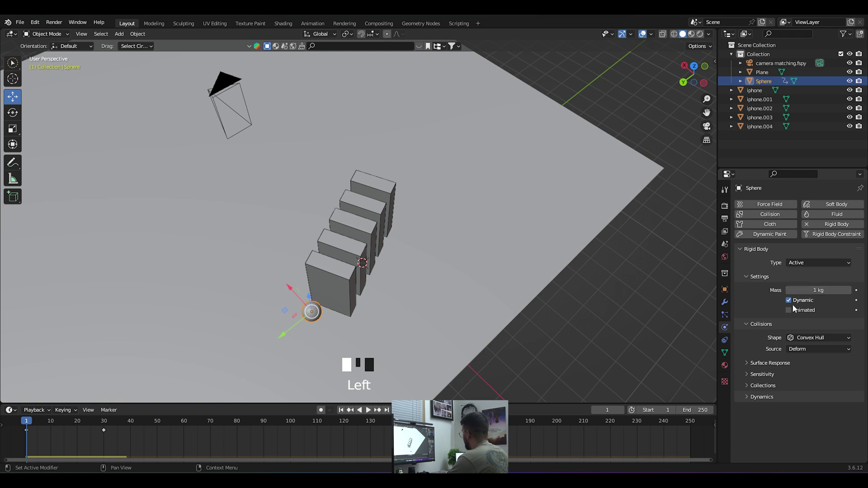
{"action": "left_click", "coordinate": [789, 310]}
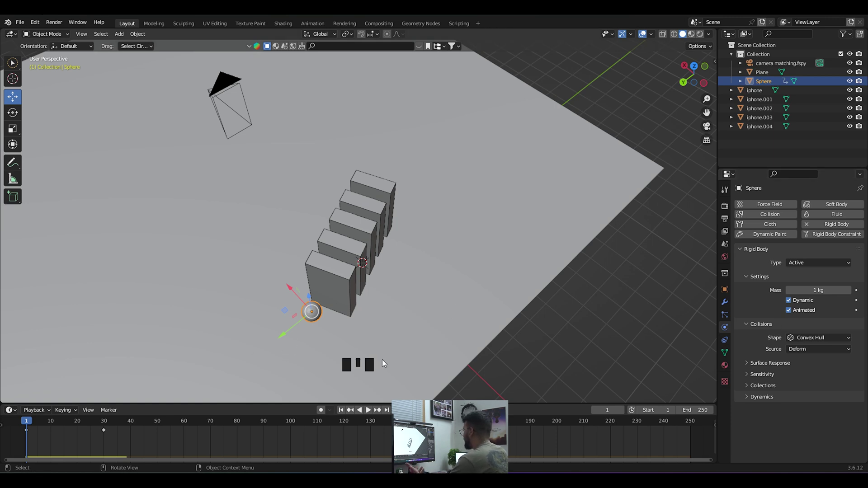
Step: Play the rigid body simulation from the first frame in a side view to check how the sphere hits the blocks
{"action": "left_click", "coordinate": [620, 96]}
{"action": "middle_click_drag", "start_coordinate": [307, 261], "coordinate": [436, 200]}
{"action": "left_click", "coordinate": [24, 434]}
{"action": "key", "text": "space"}
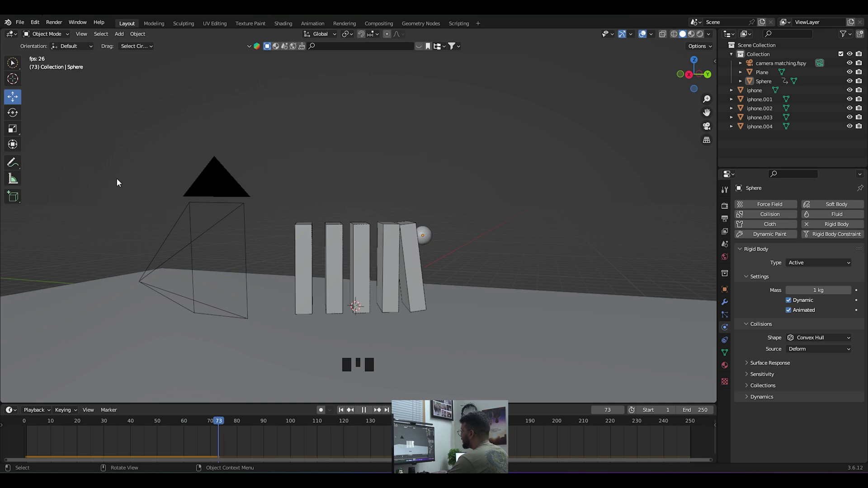
{"action": "key", "text": "space"}
{"action": "left_click", "coordinate": [24, 423]}
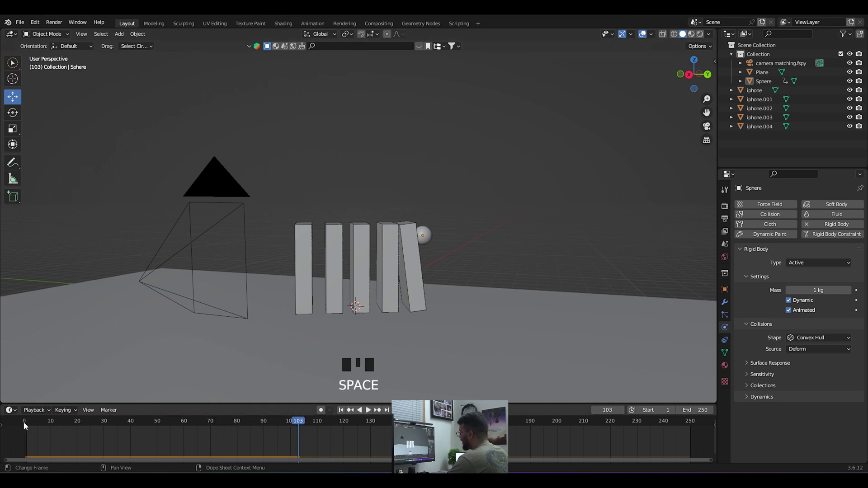
Step: Move the sphere farther into the row of blocks at frame 30 and keyframe its new position
{"action": "middle_click_drag", "start_coordinate": [402, 275], "coordinate": [425, 275]}
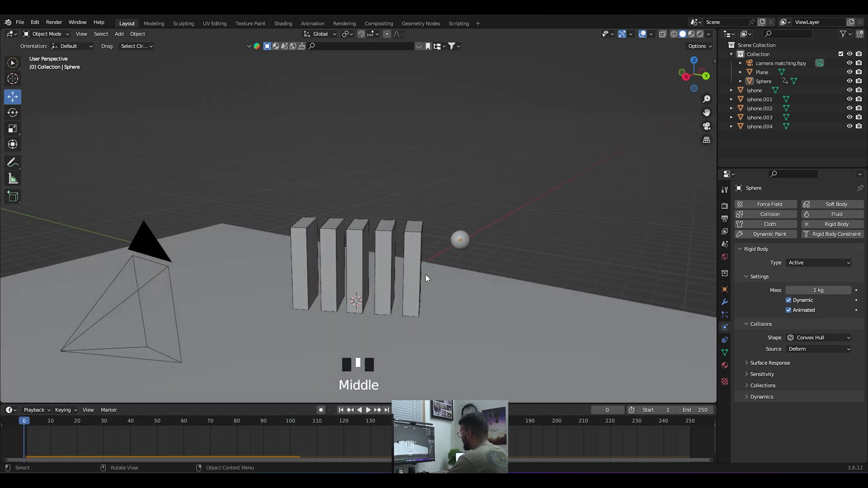
{"action": "key", "text": "Right"}
{"action": "middle_click_drag", "start_coordinate": [556, 259], "coordinate": [495, 271]}
{"action": "left_click", "coordinate": [453, 257]}
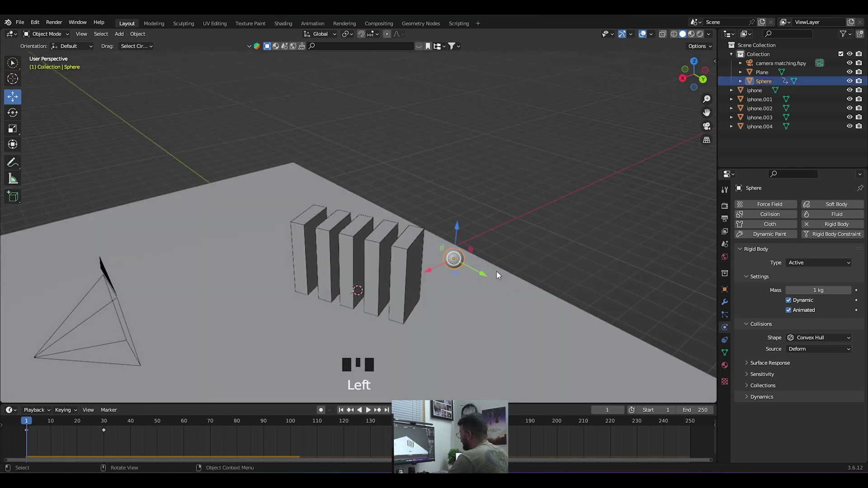
{"action": "left_click", "coordinate": [104, 421]}
{"action": "middle_click_drag", "start_coordinate": [472, 286], "coordinate": [421, 294]}
{"action": "left_click_drag", "start_coordinate": [420, 295], "coordinate": [363, 274]}
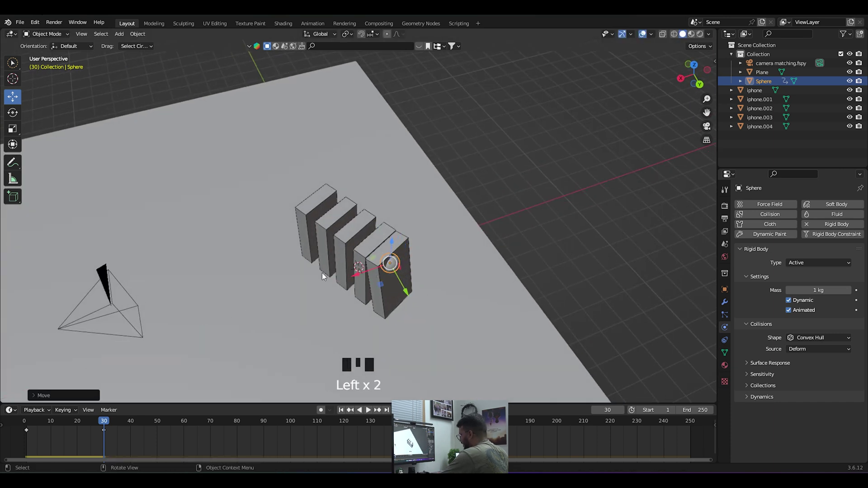
{"action": "key", "text": "i"}
{"action": "left_click", "coordinate": [322, 273]}
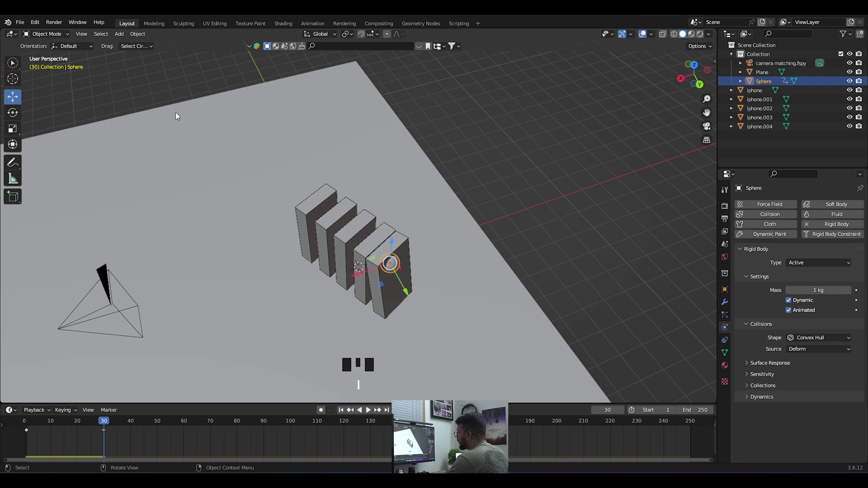
Step: Play the simulation from the start in a side view to check how the sphere topples the blocks
{"action": "left_click", "coordinate": [17, 421]}
{"action": "middle_click_drag", "start_coordinate": [194, 126], "coordinate": [256, 74]}
{"action": "key", "text": "space"}
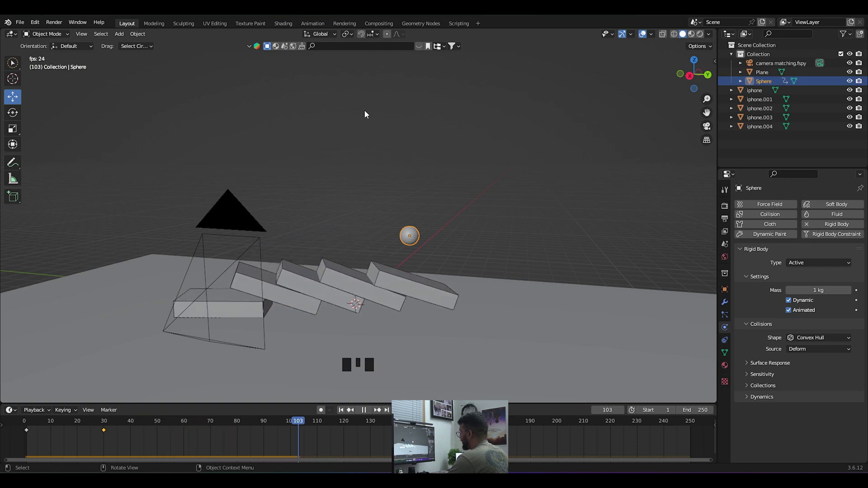
Step: Replay the toppling blocks through the camera view, and save the file at frame 1
{"action": "key", "text": "KP_0"}
{"action": "scroll", "coordinate": [366, 122], "scroll_direction": "down", "scroll_amount": 4}
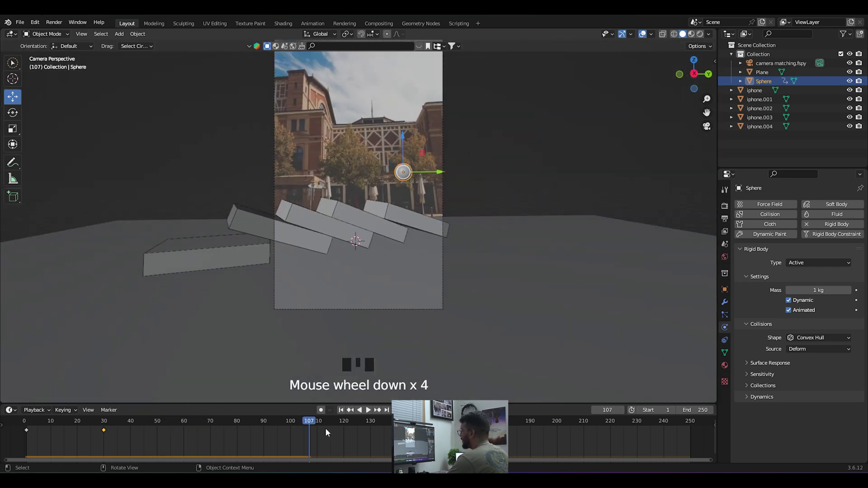
{"action": "left_click", "coordinate": [6, 429]}
{"action": "key", "text": "space"}
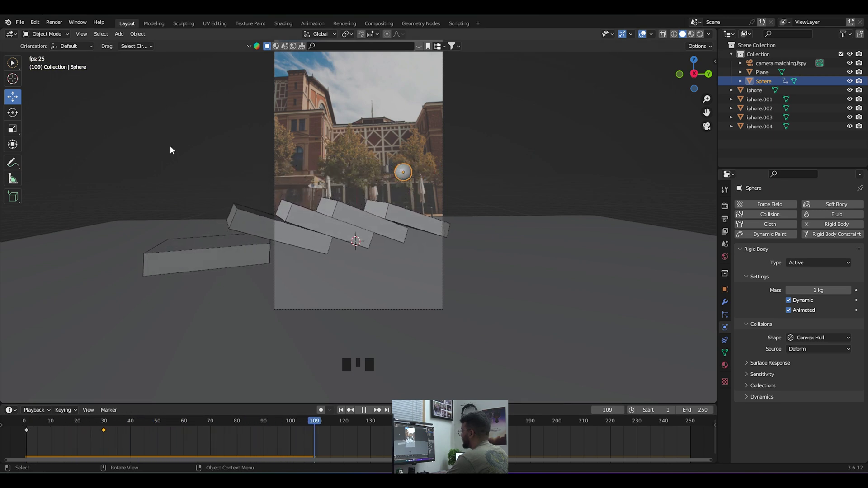
{"action": "key", "text": "space"}
{"action": "left_click", "coordinate": [28, 422]}
{"action": "key", "text": "space"}
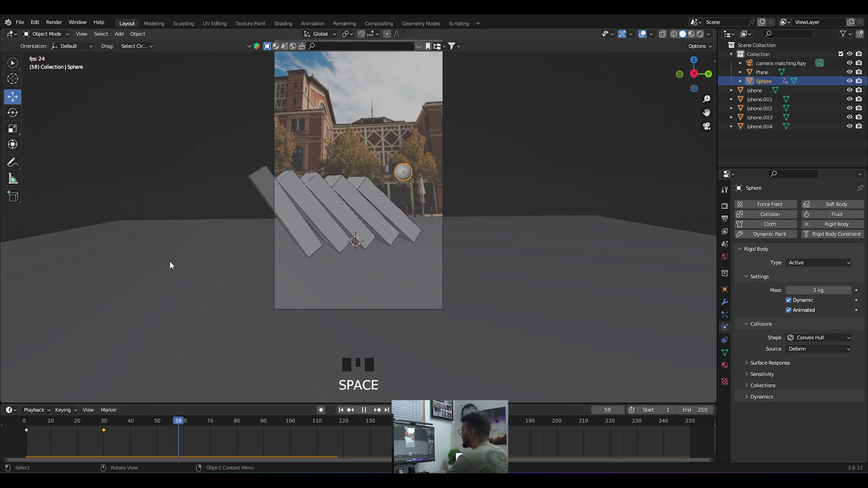
{"action": "key", "text": "space"}
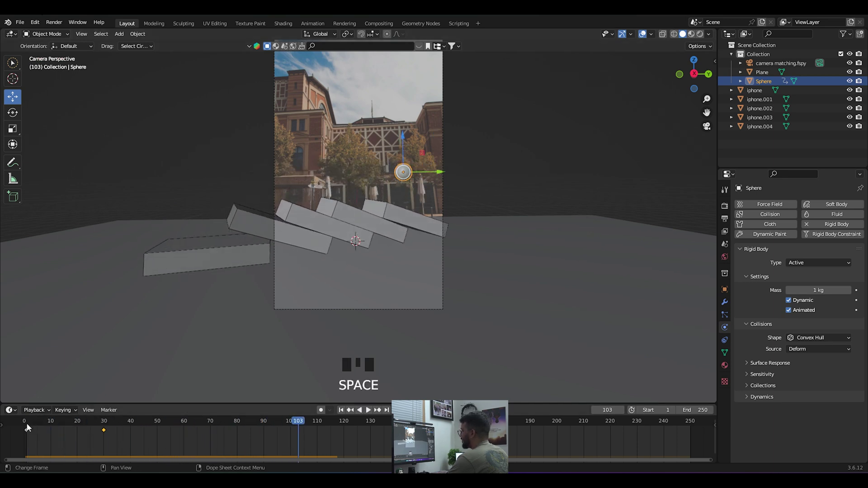
{"action": "left_click", "coordinate": [27, 423]}
{"action": "key", "text": "ctrl+s"}
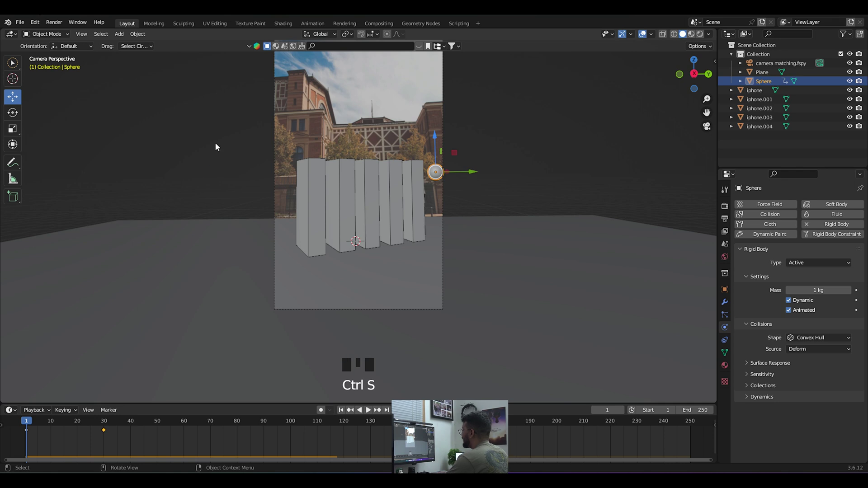
Step: Display the scene properties and set the timeline's end frame to 200
{"action": "left_click", "coordinate": [516, 172]}
{"action": "scroll", "coordinate": [438, 186], "scroll_direction": "up", "scroll_amount": 4}
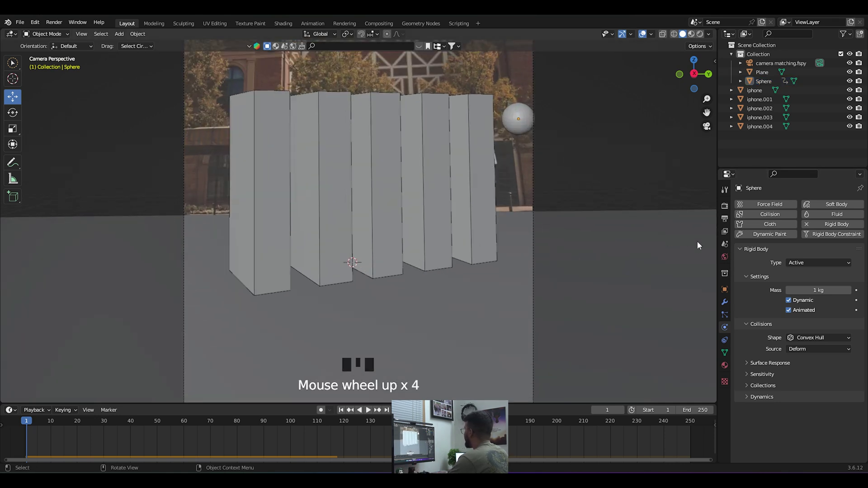
{"action": "left_click", "coordinate": [725, 244]}
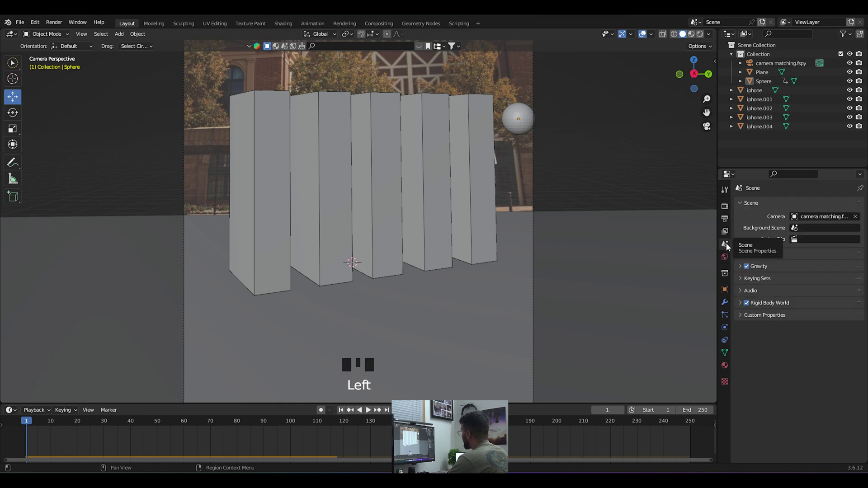
{"action": "left_click", "coordinate": [696, 410]}
{"action": "type", "text": "2"}
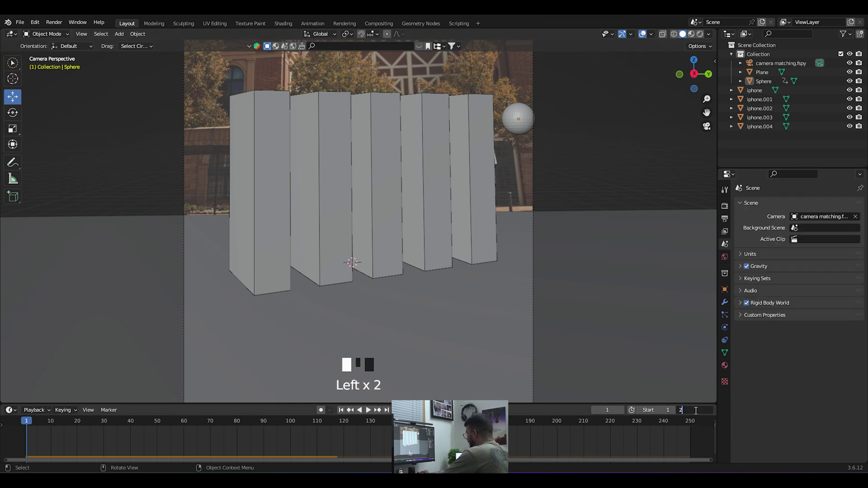
{"action": "type", "text": "00"}
{"action": "key", "text": "Return"}
Step: Scrub and play the 200-frame animation through the camera, and save the file at frame 1
{"action": "left_click_drag", "start_coordinate": [257, 425], "coordinate": [486, 430]}
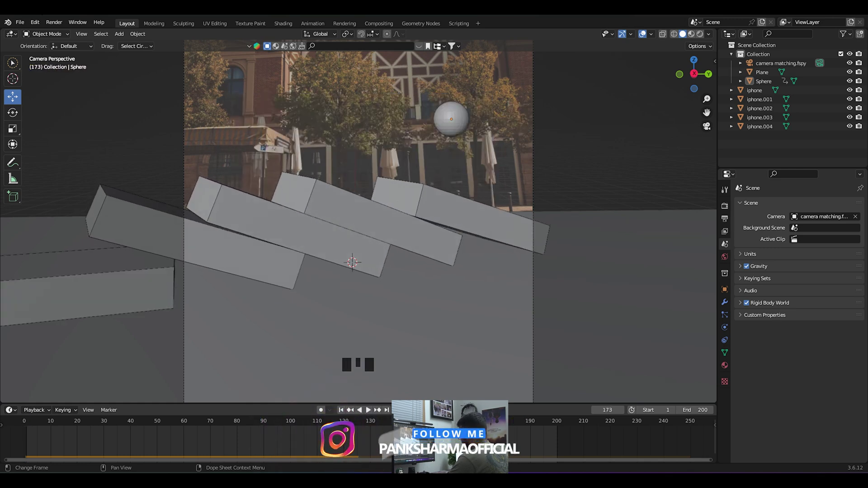
{"action": "left_click", "coordinate": [322, 424]}
{"action": "left_click_drag", "start_coordinate": [333, 424], "coordinate": [226, 430]}
{"action": "key", "text": "space"}
{"action": "scroll", "coordinate": [534, 235], "scroll_direction": "down", "scroll_amount": 2}
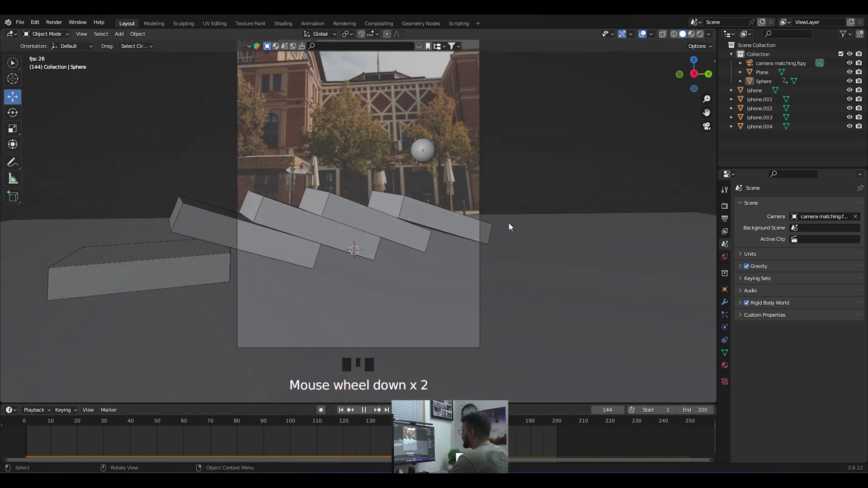
{"action": "key", "text": "space"}
{"action": "left_click", "coordinate": [26, 421]}
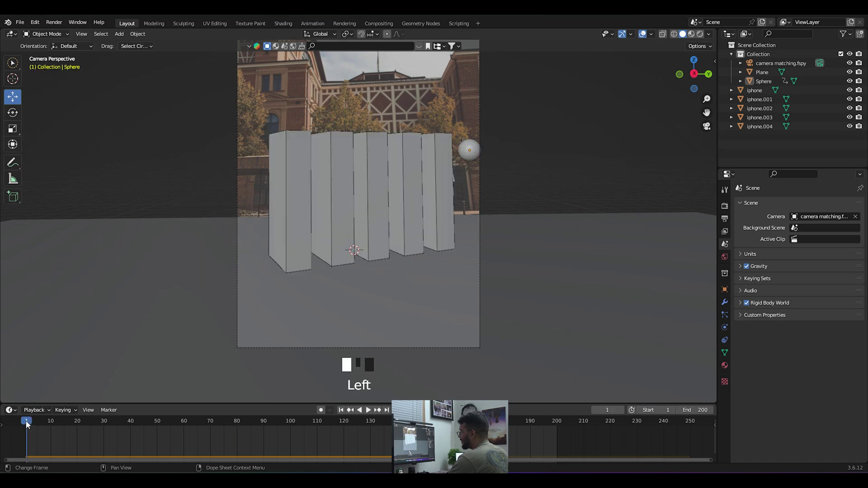
{"action": "key", "text": "ctrl+s"}
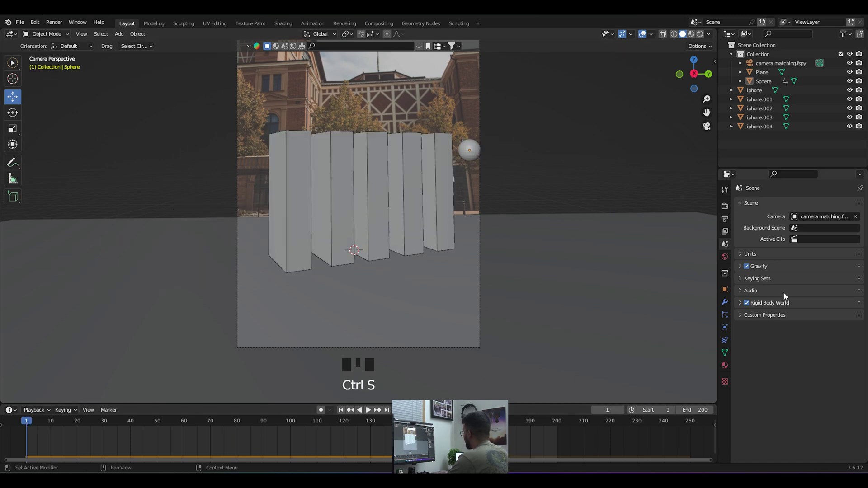
Step: Set the rigid body world's cache end frame to 200 and bake all dynamics
{"action": "left_click", "coordinate": [740, 303]}
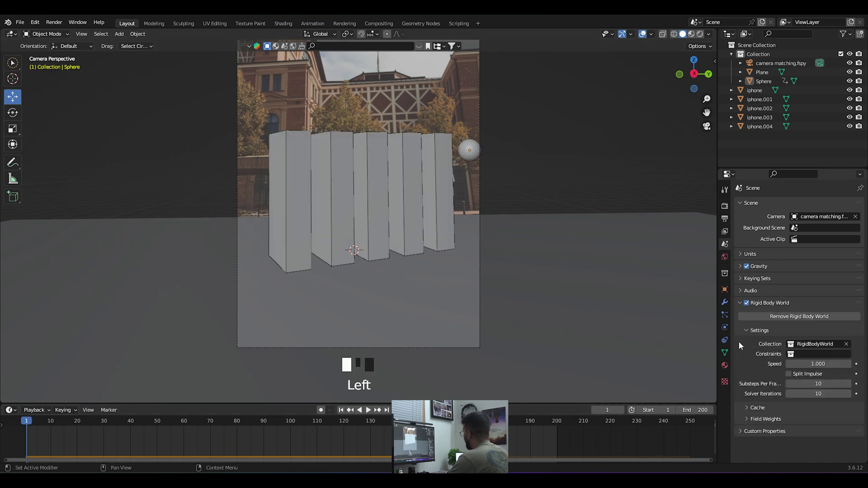
{"action": "left_click", "coordinate": [747, 407]}
{"action": "scroll", "coordinate": [752, 383], "scroll_direction": "down", "scroll_amount": 4}
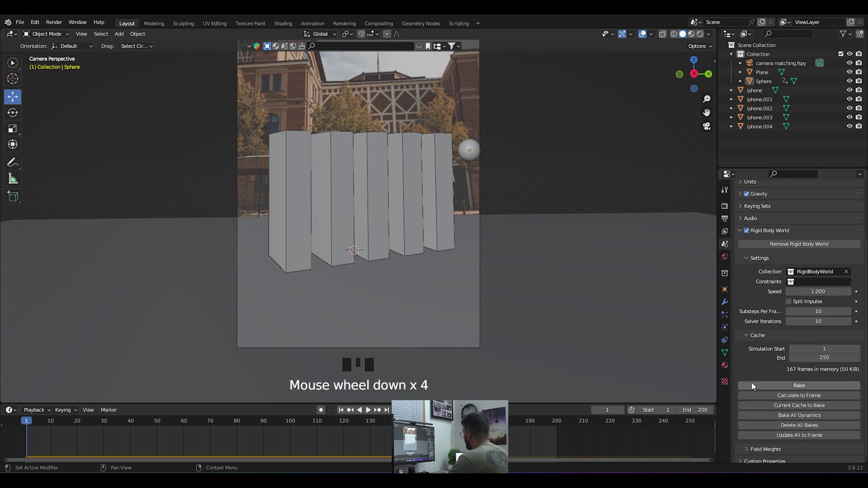
{"action": "left_click", "coordinate": [819, 357]}
{"action": "type", "text": "200"}
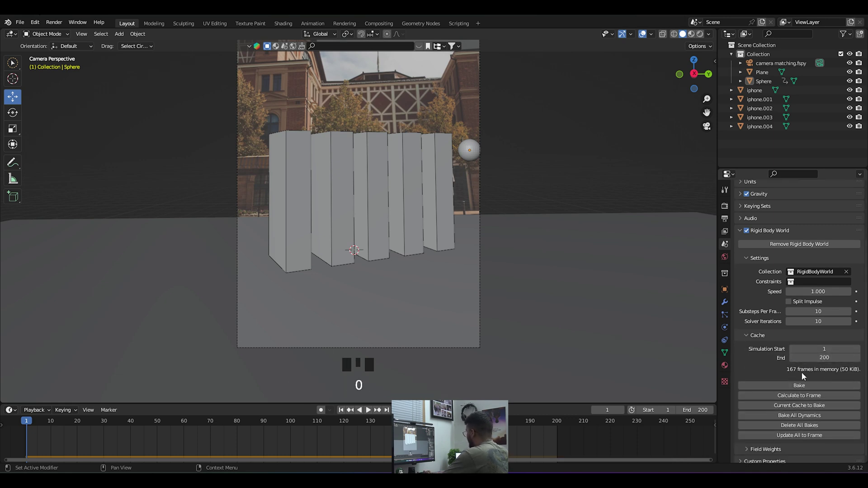
{"action": "left_click", "coordinate": [772, 414]}
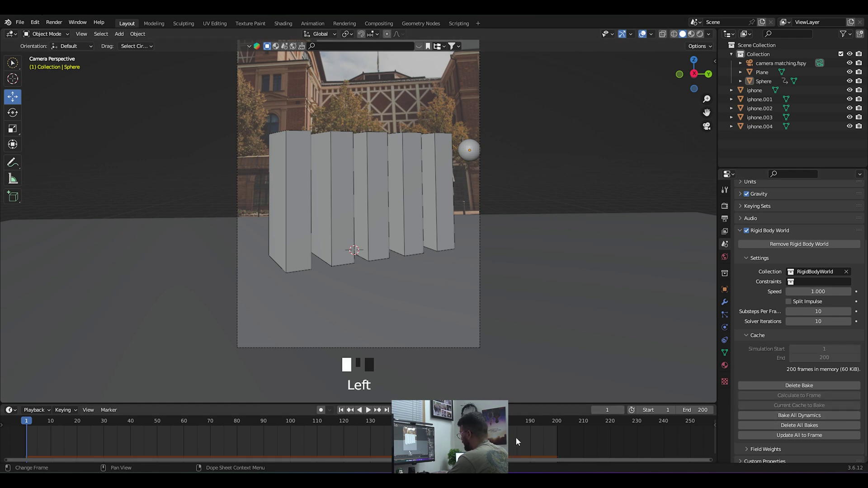
Step: Scrub and play the baked simulation along the timeline to check the falling blocks
{"action": "left_click_drag", "start_coordinate": [32, 420], "coordinate": [604, 447]}
{"action": "mouse_move", "coordinate": [24, 429]}
{"action": "left_mouse_down"}
{"action": "mouse_move", "coordinate": [268, 429]}
{"action": "mouse_move", "coordinate": [31, 424]}
{"action": "left_mouse_up"}
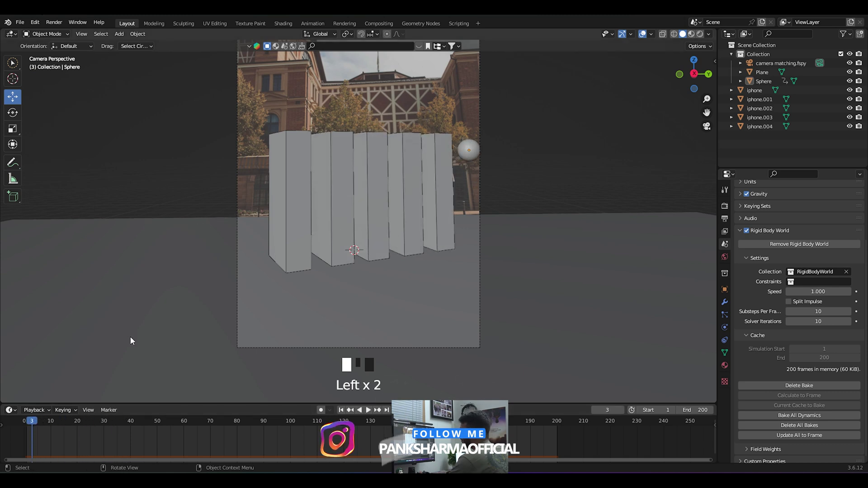
{"action": "left_click", "coordinate": [368, 409]}
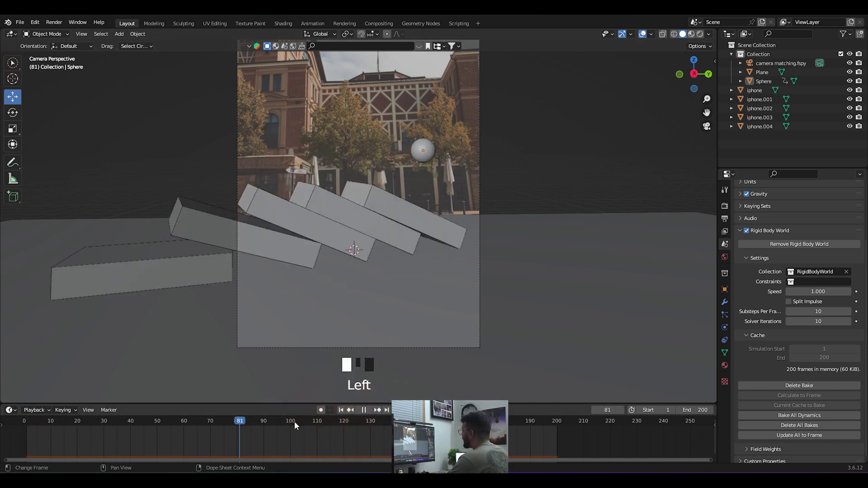
{"action": "left_click_drag", "start_coordinate": [419, 441], "coordinate": [171, 427]}
Step: Hide the sphere in both the render and the viewport
{"action": "left_click", "coordinate": [418, 146]}
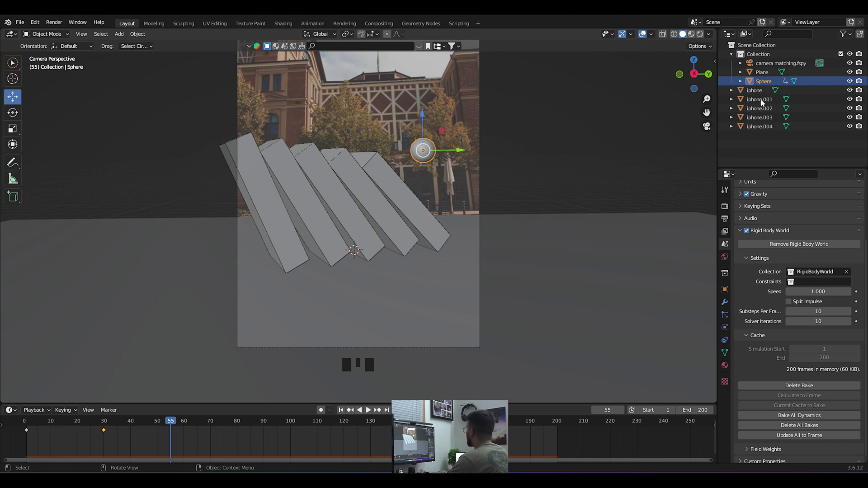
{"action": "left_click", "coordinate": [858, 83]}
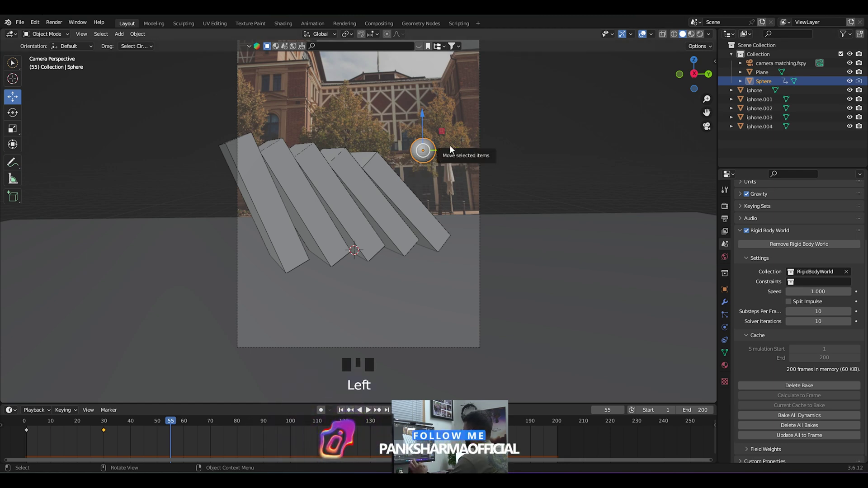
{"action": "left_click", "coordinate": [849, 82]}
{"action": "left_click", "coordinate": [101, 135]}
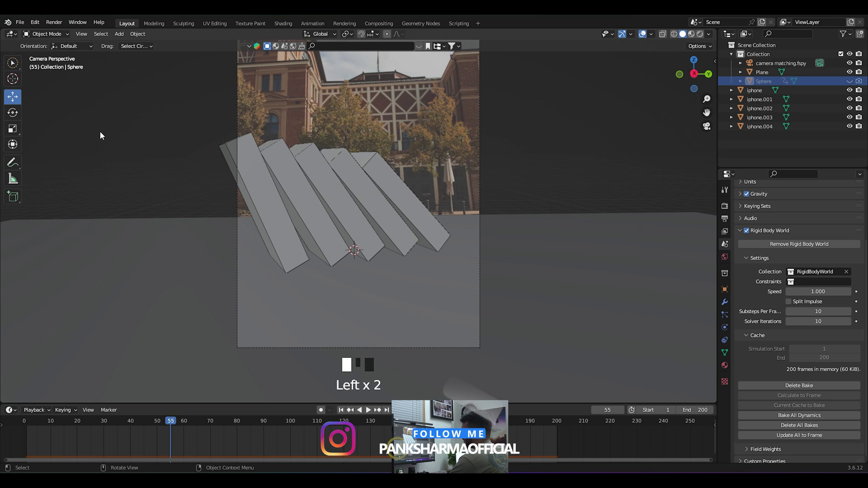
Step: Play the baked animation from the start with the sphere hidden, and return to frame 1
{"action": "left_click", "coordinate": [22, 423]}
{"action": "key", "text": "space"}
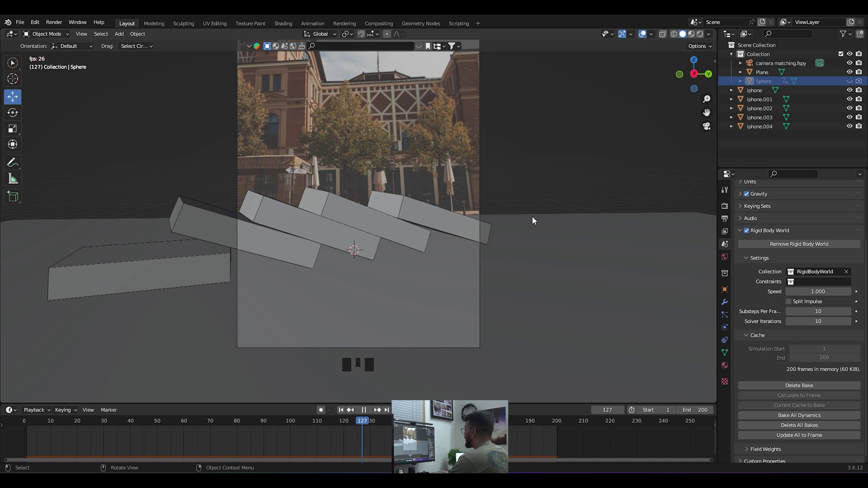
{"action": "key", "text": "space"}
{"action": "left_click", "coordinate": [25, 421]}
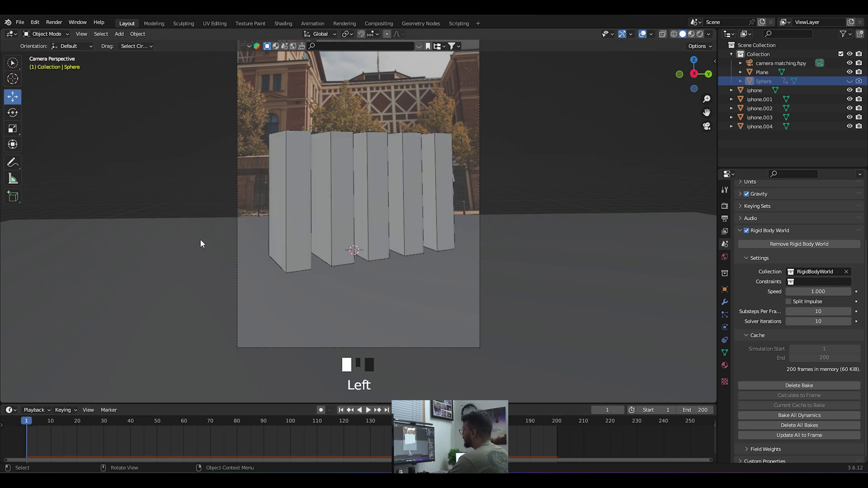
{"action": "scroll", "coordinate": [520, 170], "scroll_direction": "down", "scroll_amount": 3}
{"action": "left_click_drag", "start_coordinate": [707, 113], "coordinate": [704, 131]}
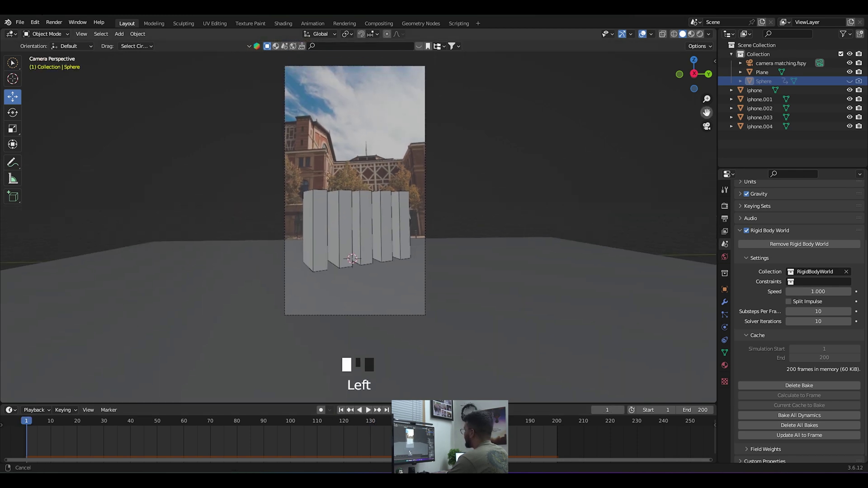
{"action": "scroll", "coordinate": [741, 244], "scroll_direction": "up", "scroll_amount": 5}
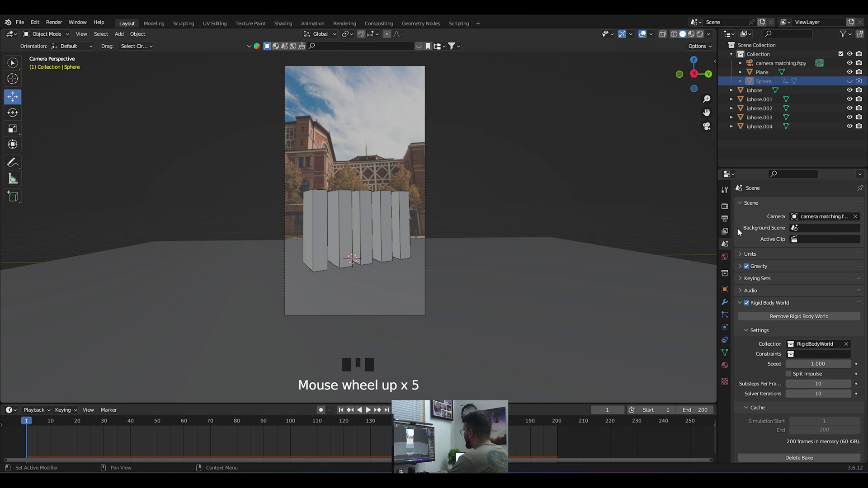
Step: Set the render engine to Cycles and its device to GPU Compute
{"action": "left_click", "coordinate": [724, 205]}
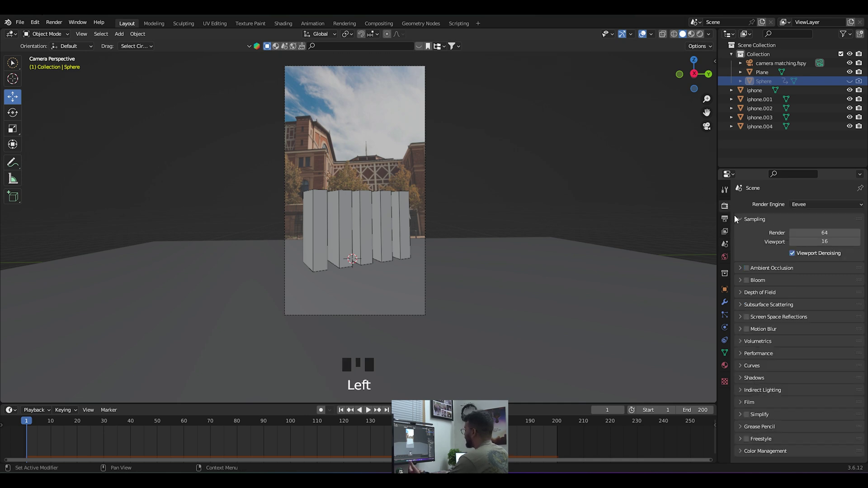
{"action": "left_click", "coordinate": [809, 204]}
{"action": "left_click", "coordinate": [809, 234]}
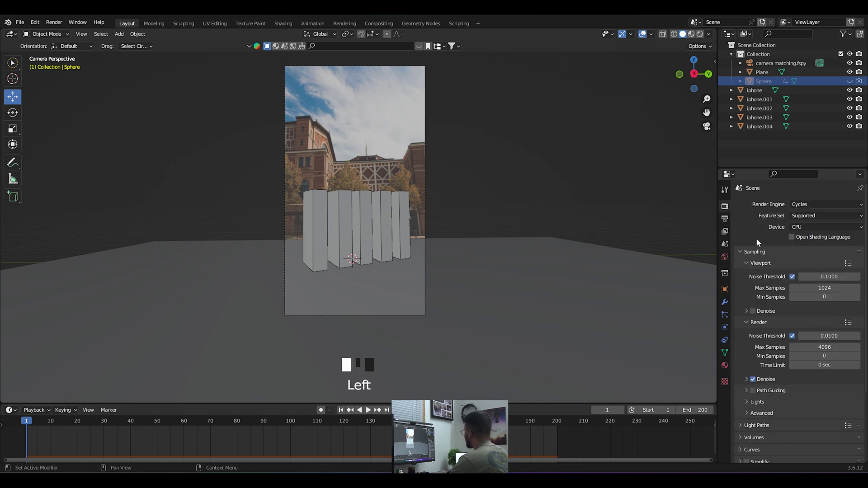
{"action": "left_click", "coordinate": [814, 225]}
{"action": "left_click", "coordinate": [816, 247]}
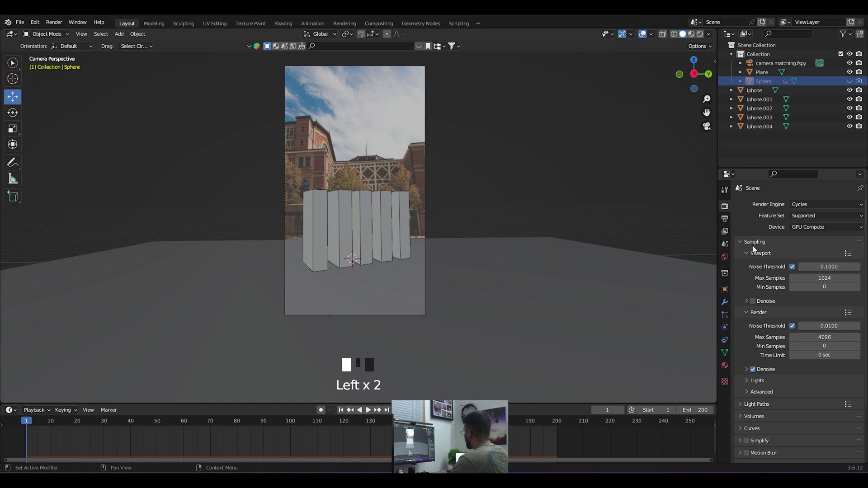
Step: Set the max samples to 100 for both the viewport and the final render
{"action": "left_click", "coordinate": [819, 277]}
{"action": "type", "text": "100"}
{"action": "key", "text": "Return"}
{"action": "left_click", "coordinate": [819, 337]}
{"action": "type", "text": "100"}
{"action": "key", "text": "Return"}
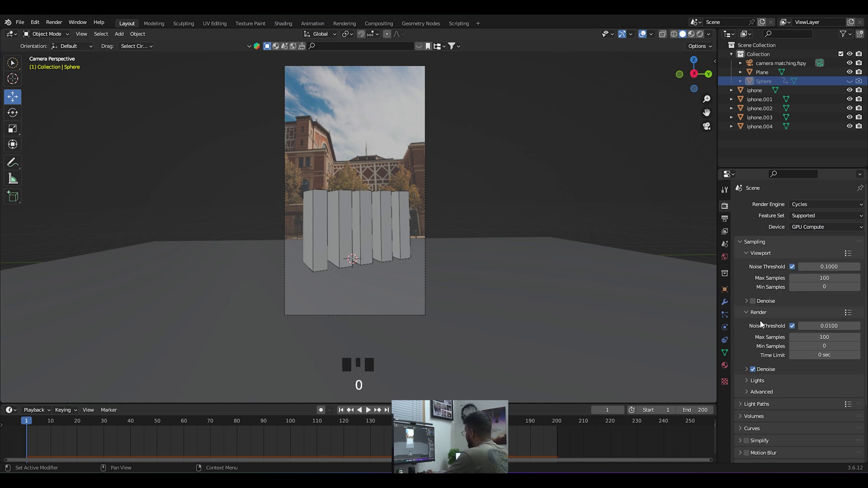
Step: Switch the viewport to rendered shading, inspect the row of boxes from another angle and return to the camera view
{"action": "left_click", "coordinate": [699, 35]}
{"action": "scroll", "coordinate": [518, 212], "scroll_direction": "up", "scroll_amount": 4}
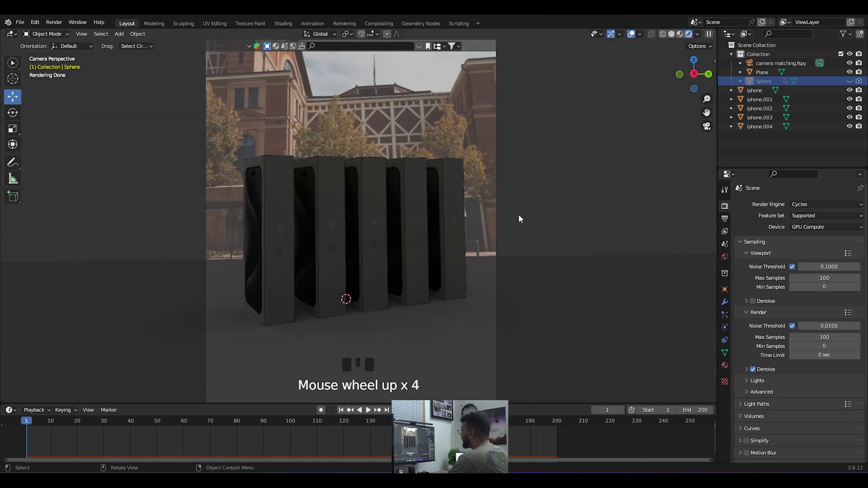
{"action": "scroll", "coordinate": [518, 213], "scroll_direction": "down", "scroll_amount": 2}
{"action": "scroll", "coordinate": [446, 238], "scroll_direction": "up", "scroll_amount": 2}
{"action": "middle_click_drag", "start_coordinate": [410, 246], "coordinate": [458, 269]}
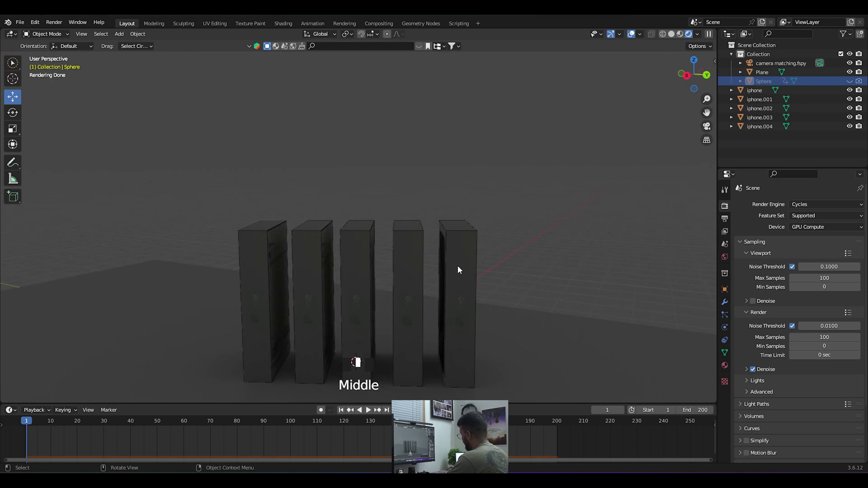
{"action": "key", "text": "KP_0"}
{"action": "scroll", "coordinate": [457, 264], "scroll_direction": "down", "scroll_amount": 1}
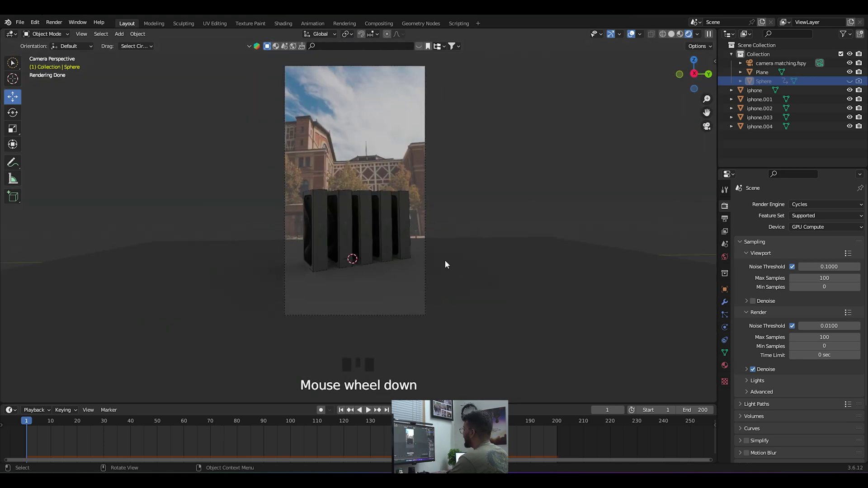
Step: Make the ground plane a shadow catcher and check it against the background in the camera view
{"action": "left_click", "coordinate": [389, 284]}
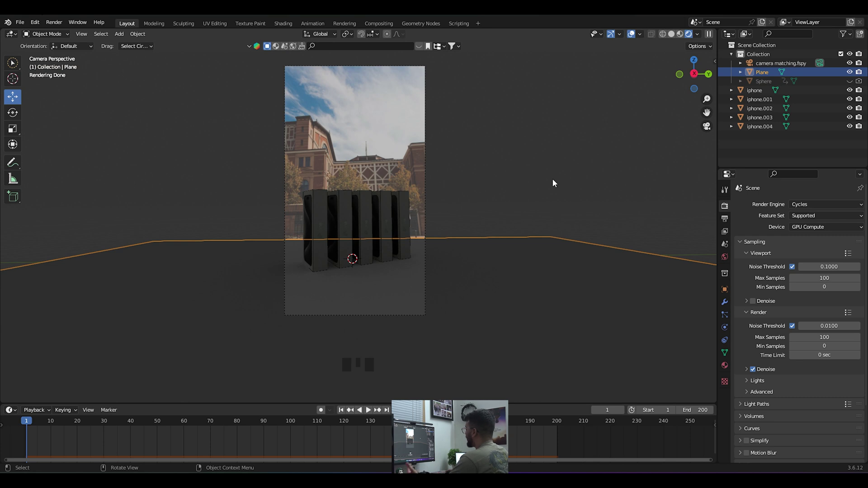
{"action": "left_click", "coordinate": [724, 289]}
{"action": "scroll", "coordinate": [810, 388], "scroll_direction": "down", "scroll_amount": 3}
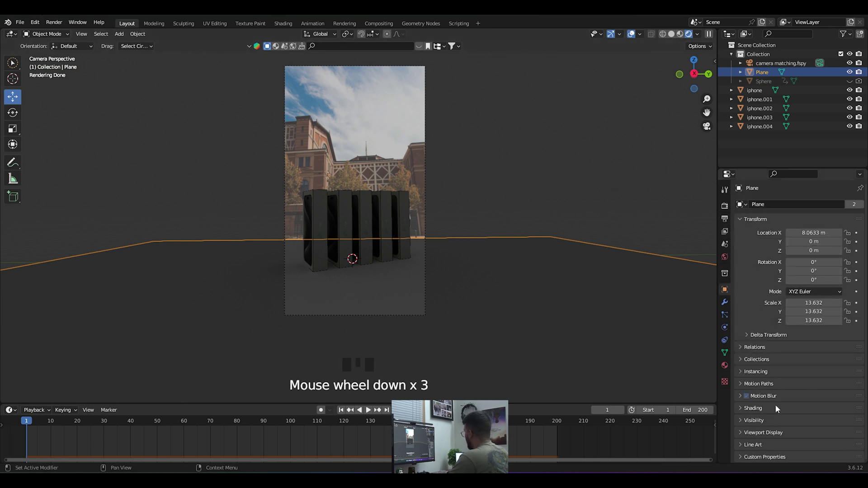
{"action": "left_click", "coordinate": [742, 420]}
{"action": "scroll", "coordinate": [788, 409], "scroll_direction": "down", "scroll_amount": 2}
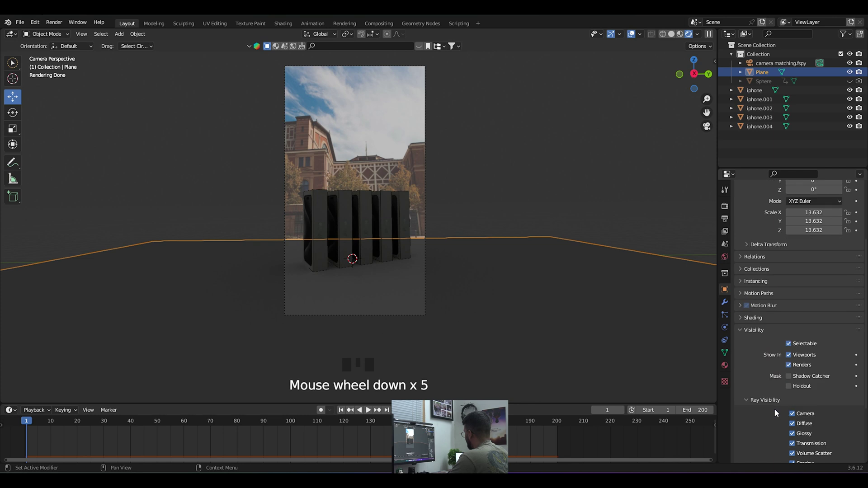
{"action": "left_click", "coordinate": [789, 376]}
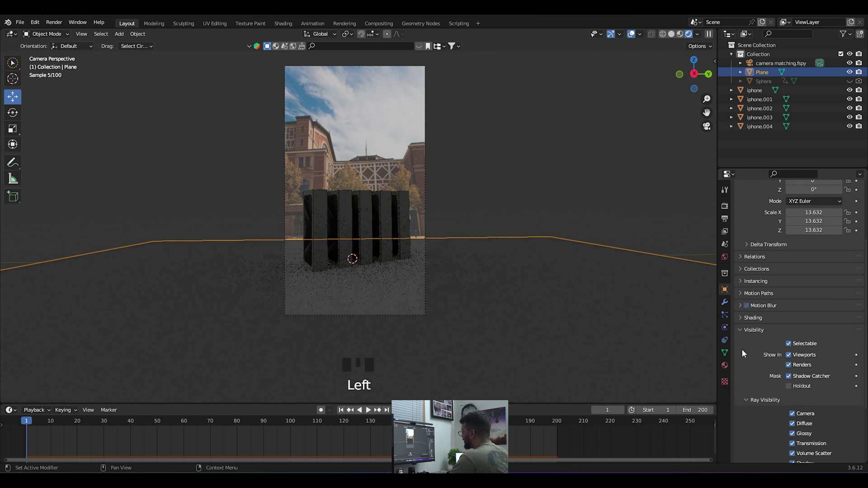
{"action": "left_click", "coordinate": [368, 313]}
{"action": "scroll", "coordinate": [357, 326], "scroll_direction": "up", "scroll_amount": 3}
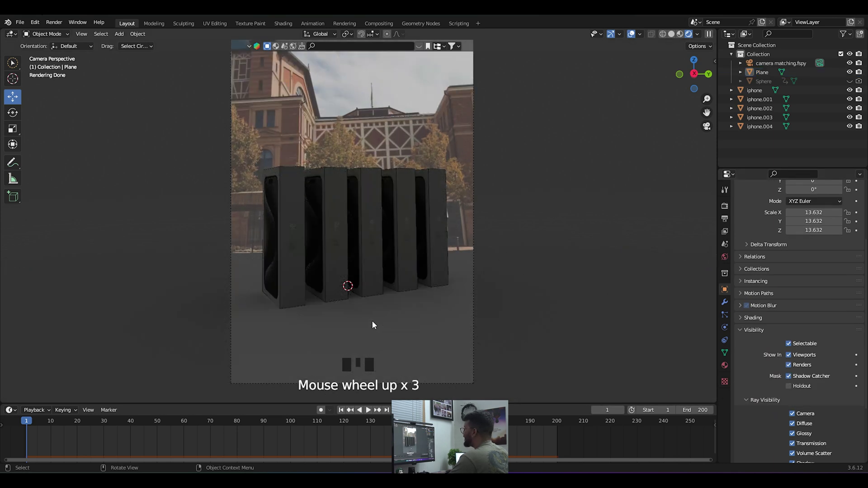
{"action": "scroll", "coordinate": [416, 272], "scroll_direction": "down", "scroll_amount": 2}
{"action": "left_click_drag", "start_coordinate": [706, 113], "coordinate": [699, 115]}
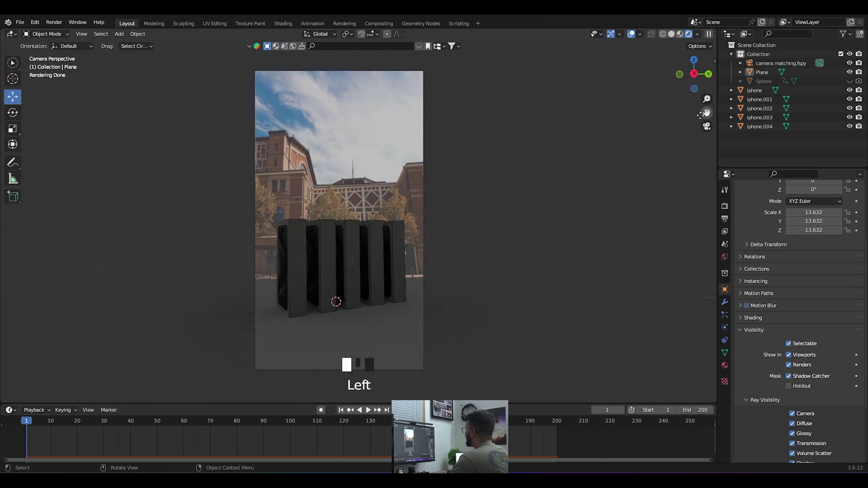
{"action": "left_click", "coordinate": [445, 303]}
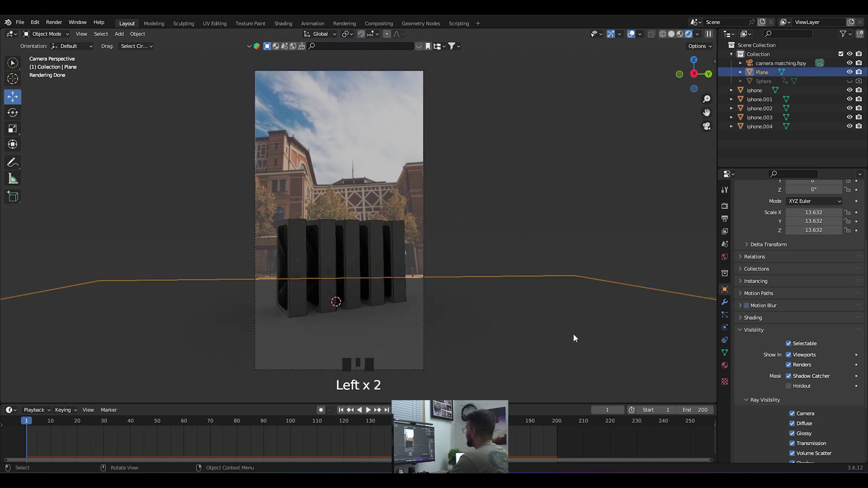
{"action": "left_click", "coordinate": [530, 189]}
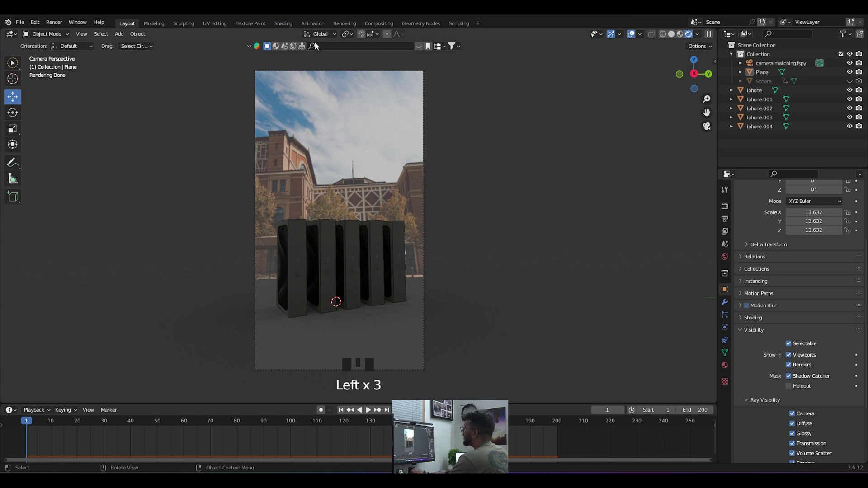
Step: Search BlenderKit for HDRs, show the results and browse further through them
{"action": "key", "text": "n"}
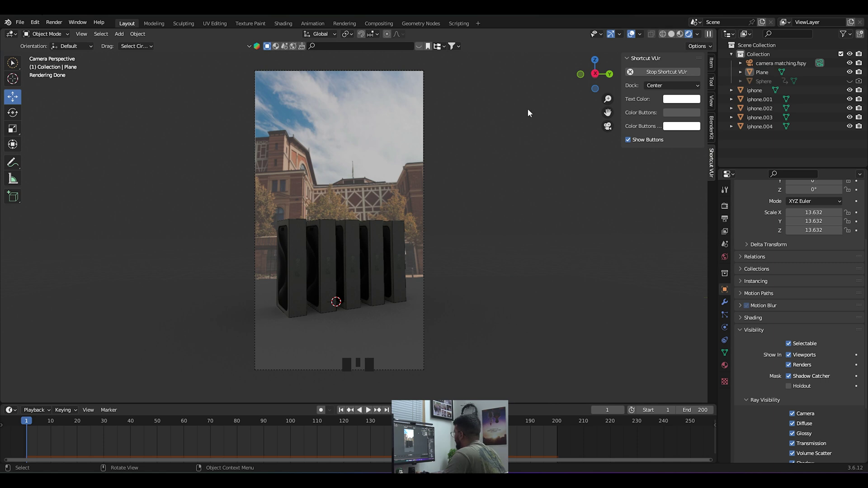
{"action": "left_click", "coordinate": [712, 125]}
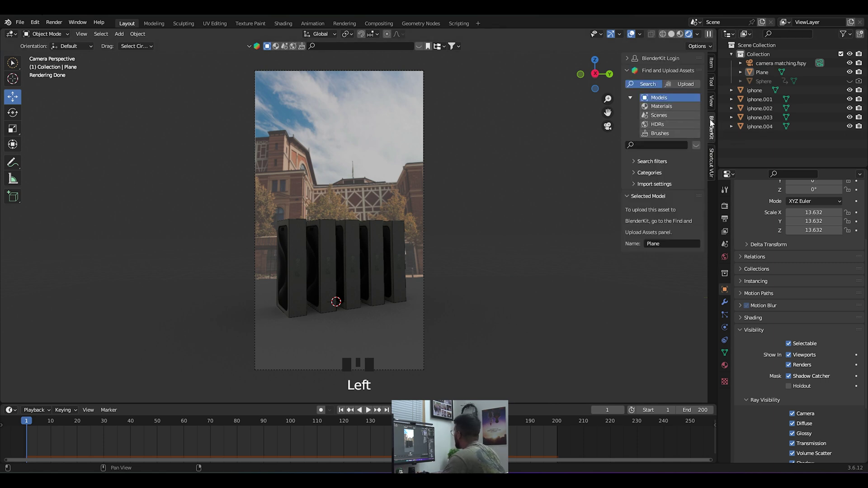
{"action": "left_click", "coordinate": [655, 128]}
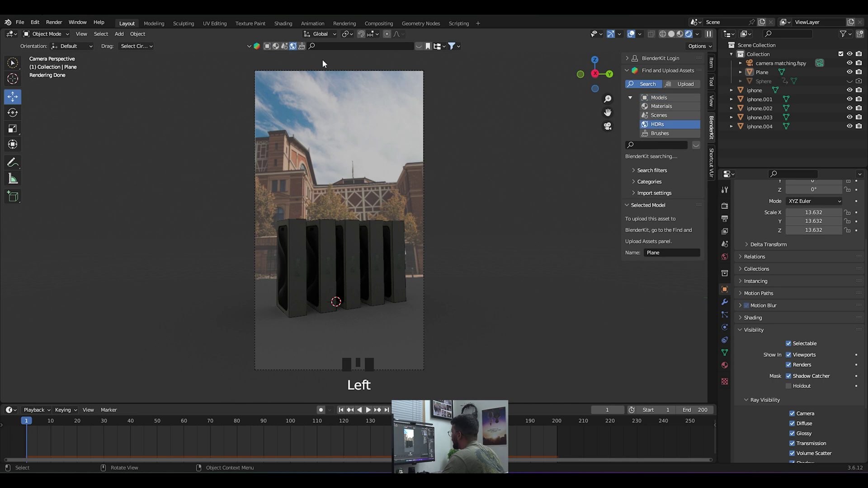
{"action": "left_click", "coordinate": [420, 47]}
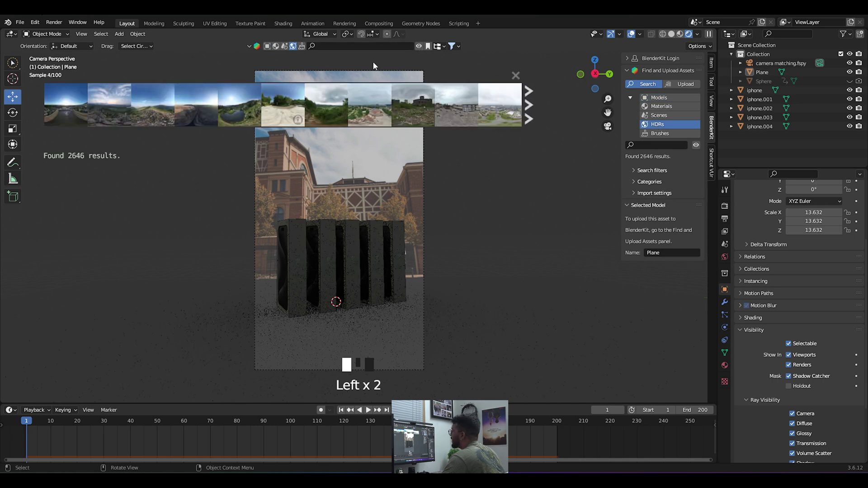
{"action": "mouse_move", "coordinate": [197, 111]}
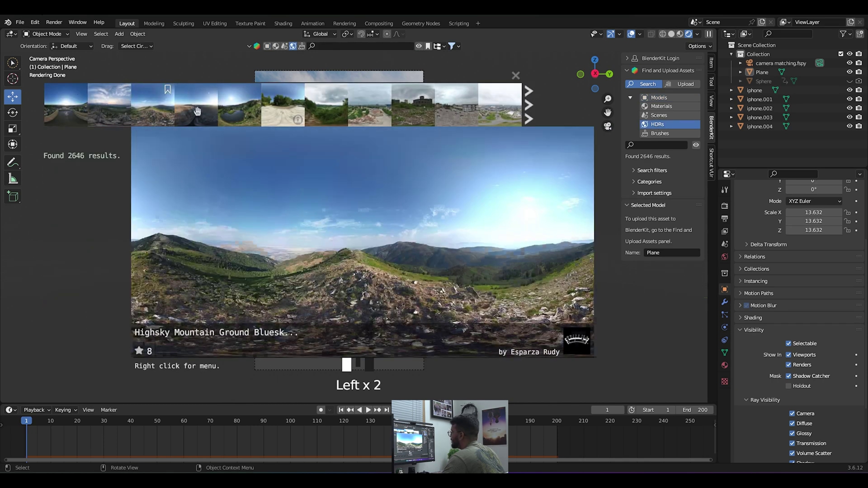
{"action": "left_click", "coordinate": [535, 116]}
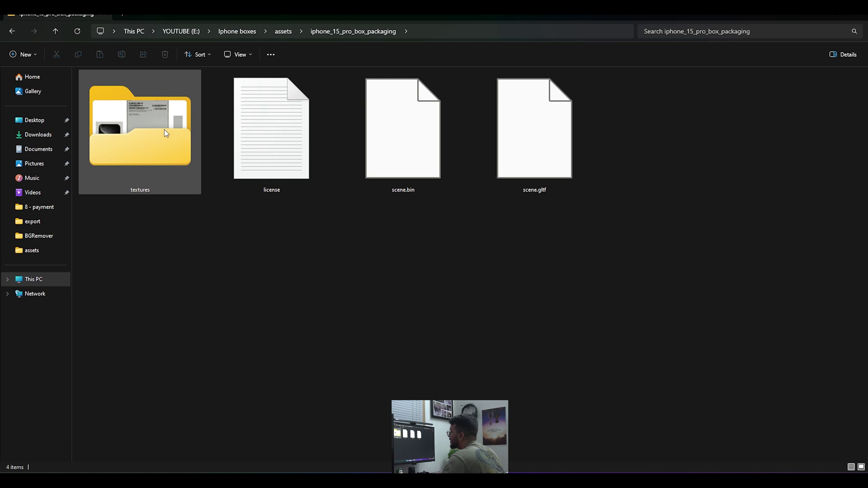
Step: Open the background street photo from the assets folder, examine its lighting and shadows around the crosswalk, and return to Blender
{"action": "left_click", "coordinate": [164, 129]}
{"action": "double_click", "coordinate": [369, 136]}
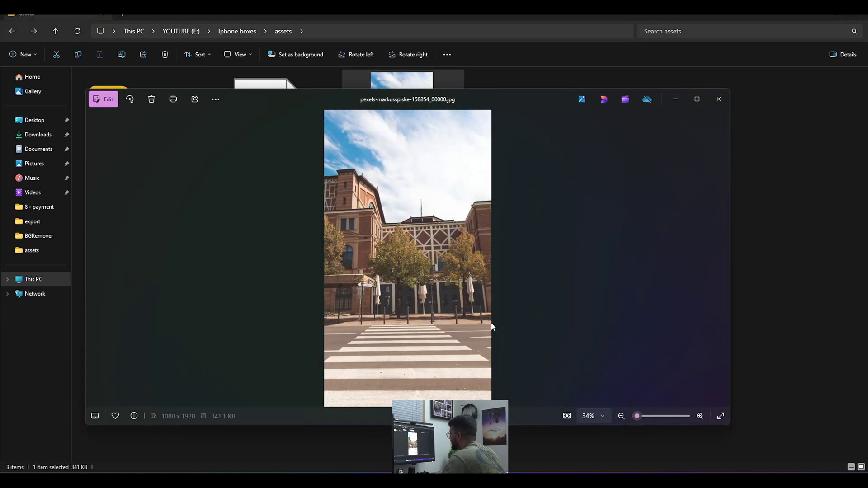
{"action": "scroll", "coordinate": [409, 354], "scroll_direction": "up", "scroll_amount": 8}
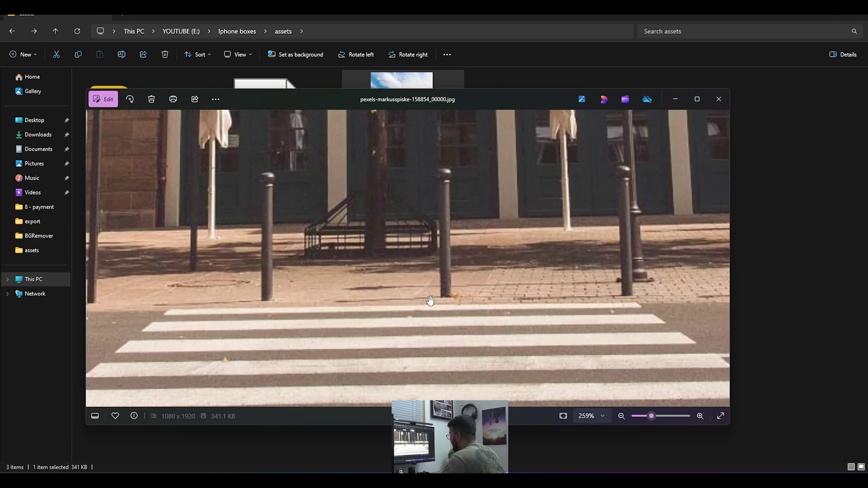
{"action": "scroll", "coordinate": [430, 305], "scroll_direction": "down", "scroll_amount": 8}
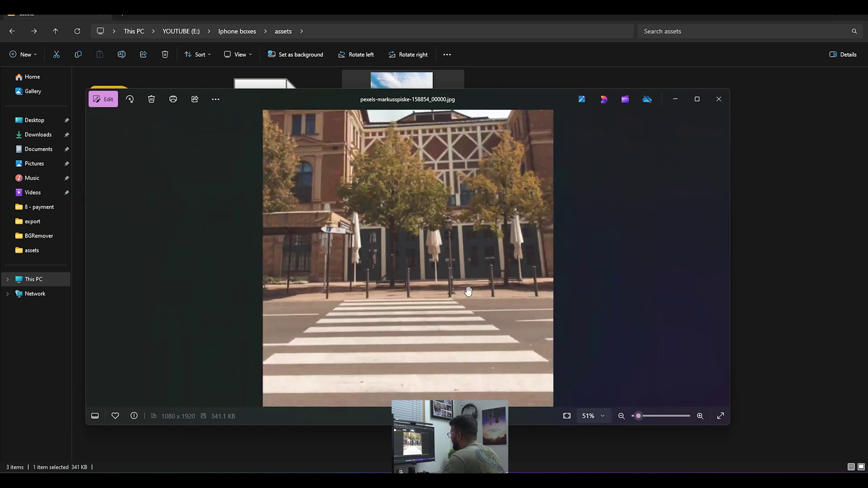
{"action": "scroll", "coordinate": [443, 312], "scroll_direction": "up", "scroll_amount": 4}
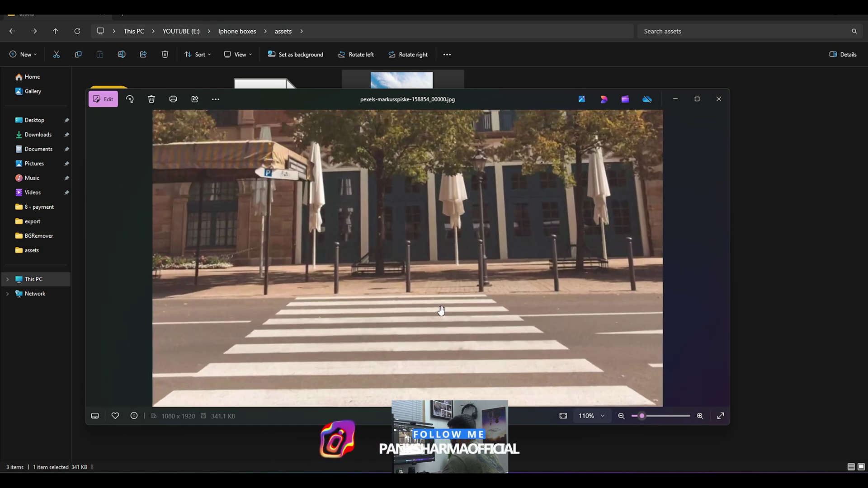
{"action": "mouse_move", "coordinate": [563, 480]}
{"action": "left_click", "coordinate": [562, 432]}
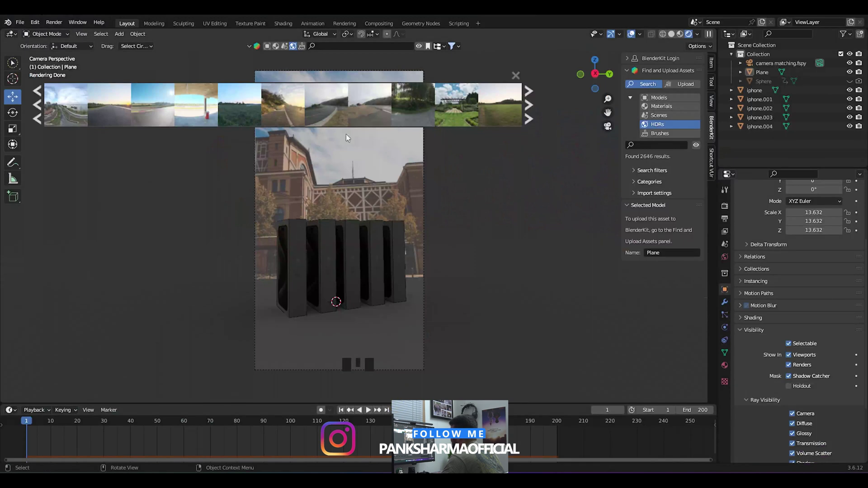
Step: Download the Victoria Sunset HDR at 2048 resolution as the scene's environment, close the asset results and save the file
{"action": "mouse_move", "coordinate": [274, 106]}
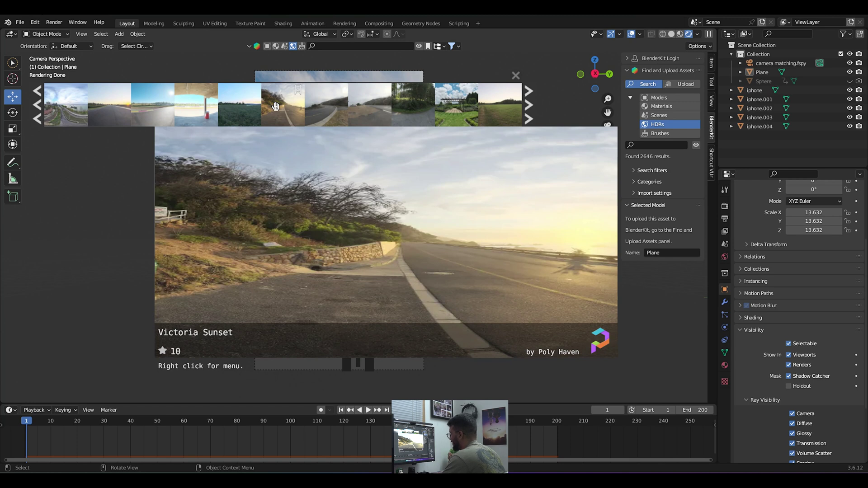
{"action": "left_click", "coordinate": [276, 106]}
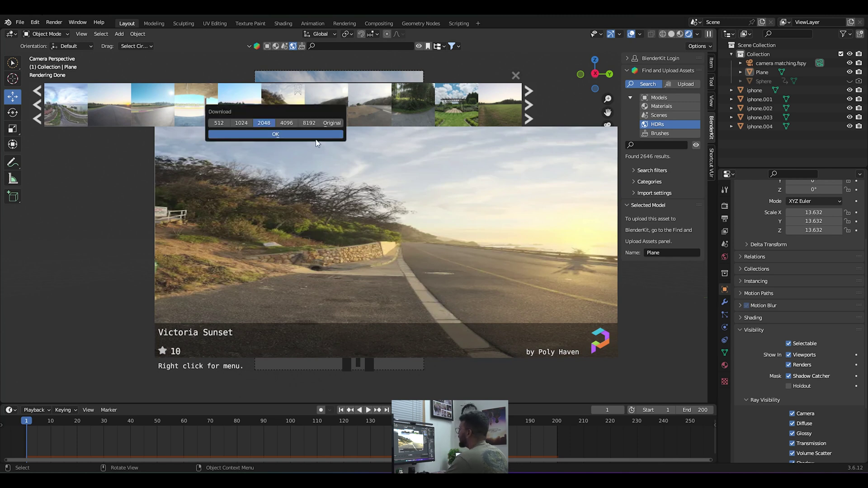
{"action": "left_click", "coordinate": [269, 134]}
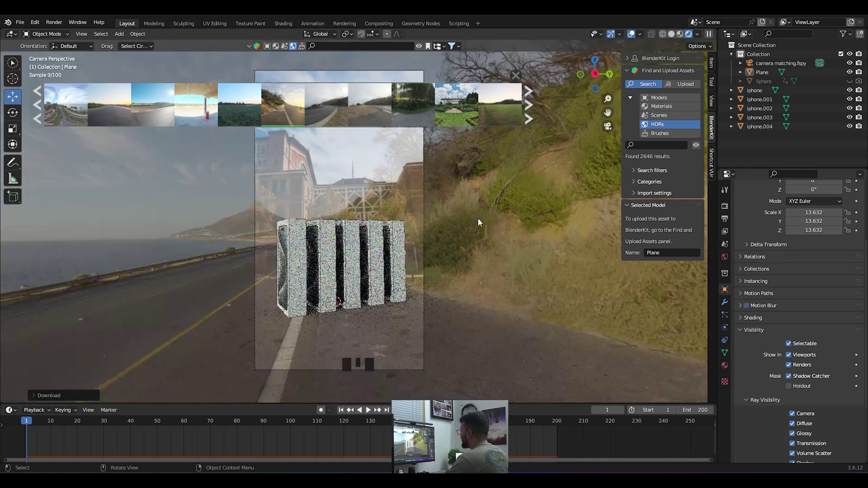
{"action": "left_click", "coordinate": [515, 76]}
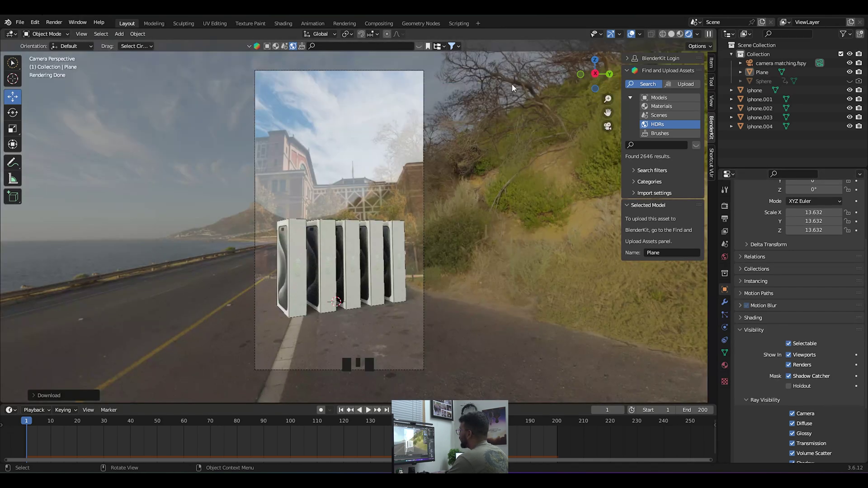
{"action": "scroll", "coordinate": [438, 234], "scroll_direction": "up", "scroll_amount": 2}
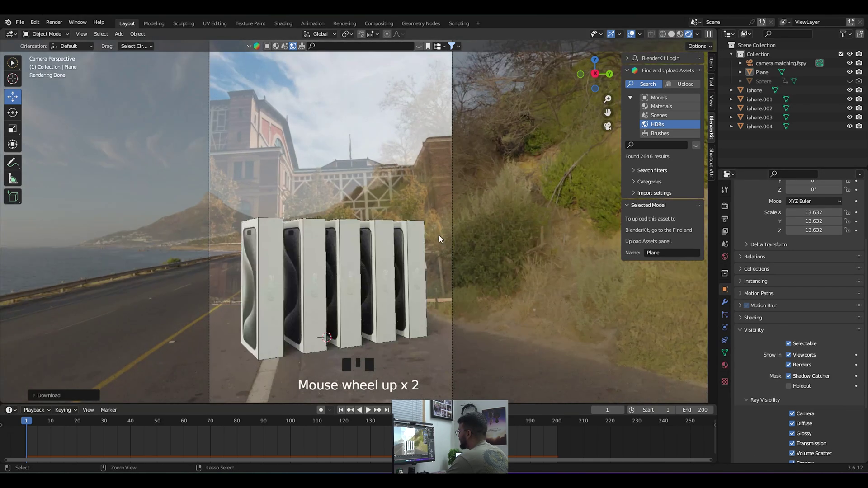
{"action": "key", "text": "ctrl+s"}
Step: Inspect the HDR environment from around the boxes, return to the camera view and save the file
{"action": "scroll", "coordinate": [438, 235], "scroll_direction": "down", "scroll_amount": 3}
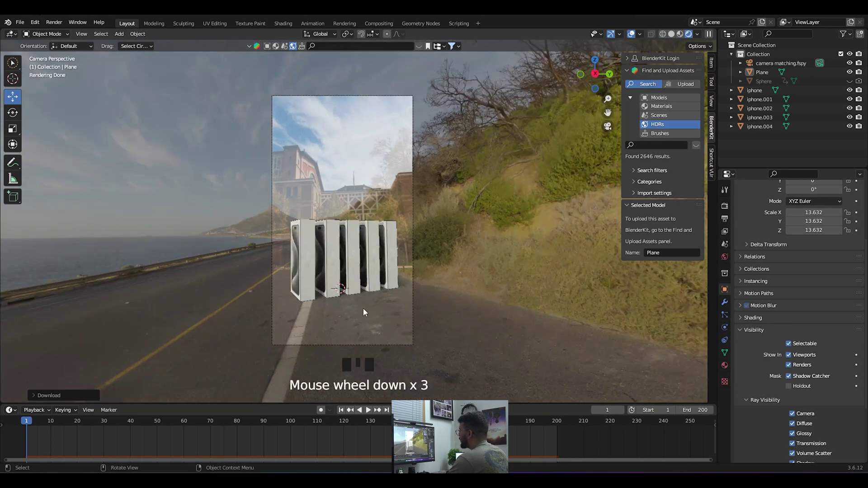
{"action": "middle_click_drag", "start_coordinate": [366, 303], "coordinate": [450, 106]}
{"action": "scroll", "coordinate": [369, 264], "scroll_direction": "down", "scroll_amount": 4}
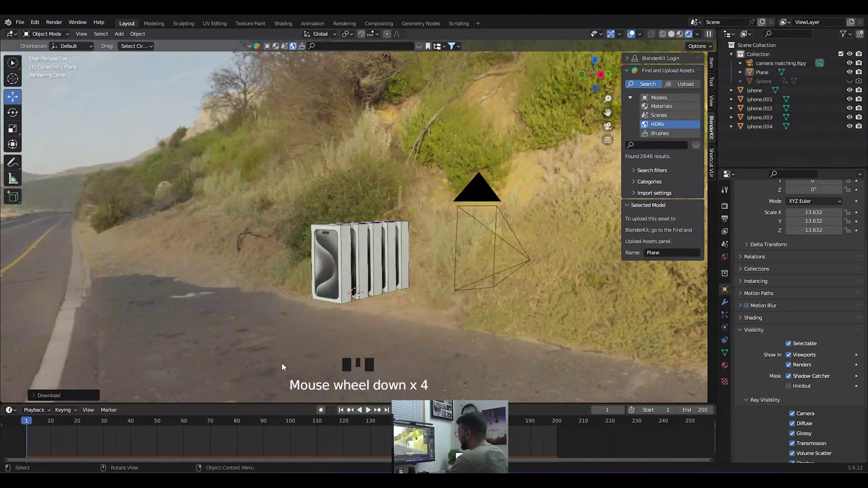
{"action": "middle_click_drag", "start_coordinate": [441, 271], "coordinate": [345, 275]}
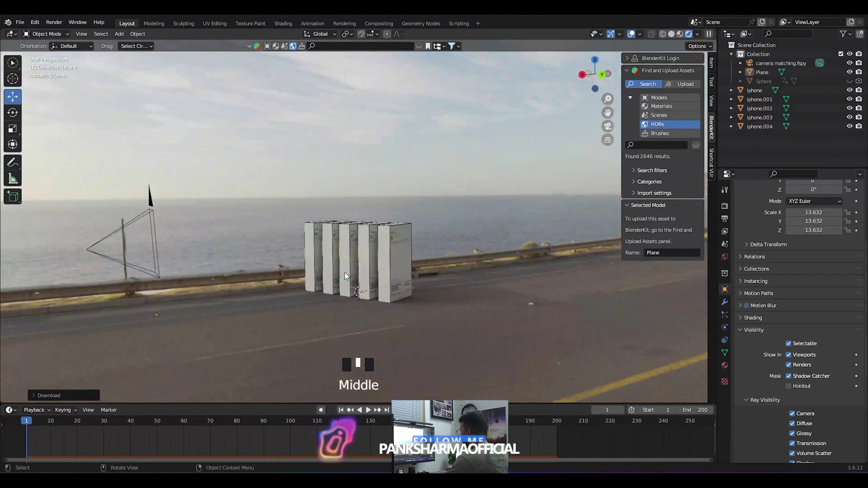
{"action": "key", "text": "KP_0"}
{"action": "key", "text": "ctrl+s"}
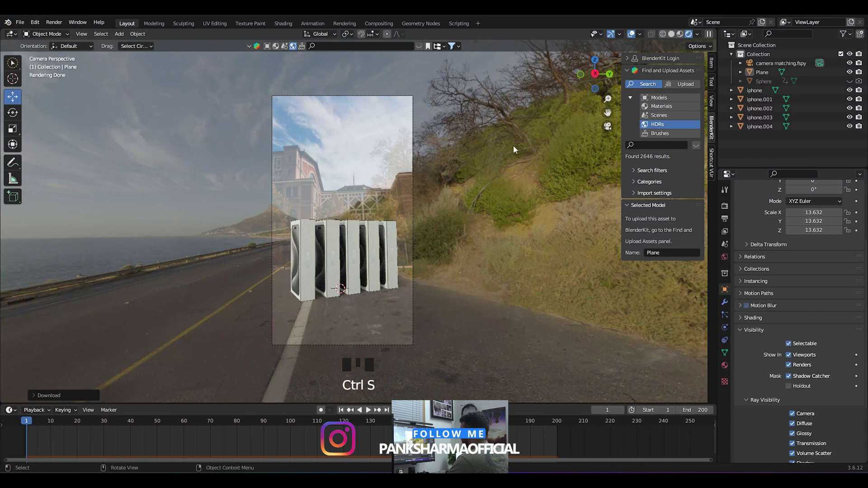
Step: Split off a second area beside the 3D viewport and show the world's shader nodes in its Shader Editor
{"action": "left_click_drag", "start_coordinate": [716, 30], "coordinate": [318, 91]}
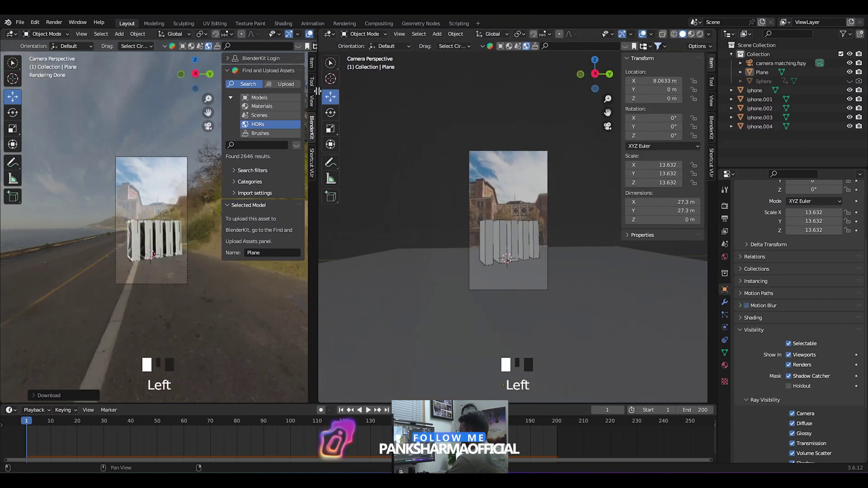
{"action": "left_click", "coordinate": [331, 35]}
{"action": "left_click", "coordinate": [349, 119]}
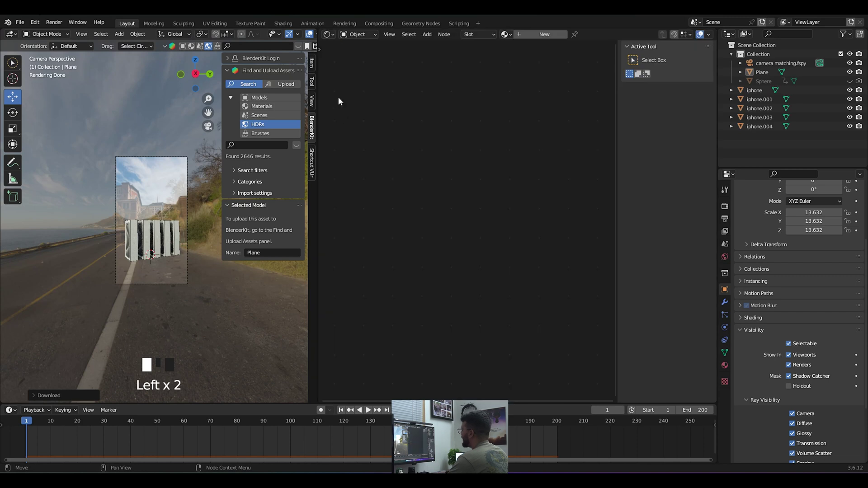
{"action": "left_click", "coordinate": [358, 35]}
{"action": "left_click", "coordinate": [358, 54]}
{"action": "middle_click_drag", "start_coordinate": [388, 201], "coordinate": [566, 71]}
{"action": "middle_click_drag", "start_coordinate": [417, 136], "coordinate": [491, 109]}
{"action": "left_click", "coordinate": [489, 110]}
{"action": "scroll", "coordinate": [541, 170], "scroll_direction": "up", "scroll_amount": 6}
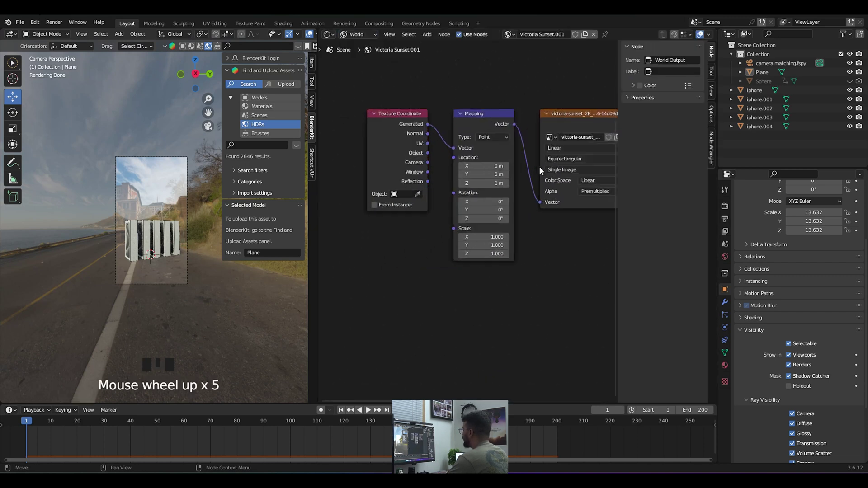
{"action": "middle_click_drag", "start_coordinate": [537, 168], "coordinate": [506, 188]}
{"action": "scroll", "coordinate": [509, 178], "scroll_direction": "down", "scroll_amount": 3}
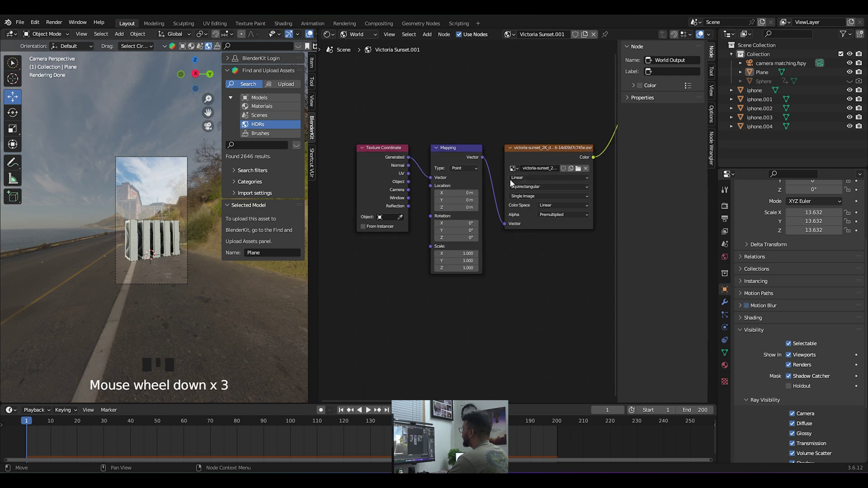
Step: Try to add a Node Wrangler mapping setup to the environment texture node
{"action": "left_click", "coordinate": [522, 154]}
{"action": "key", "text": "ctrl+t"}
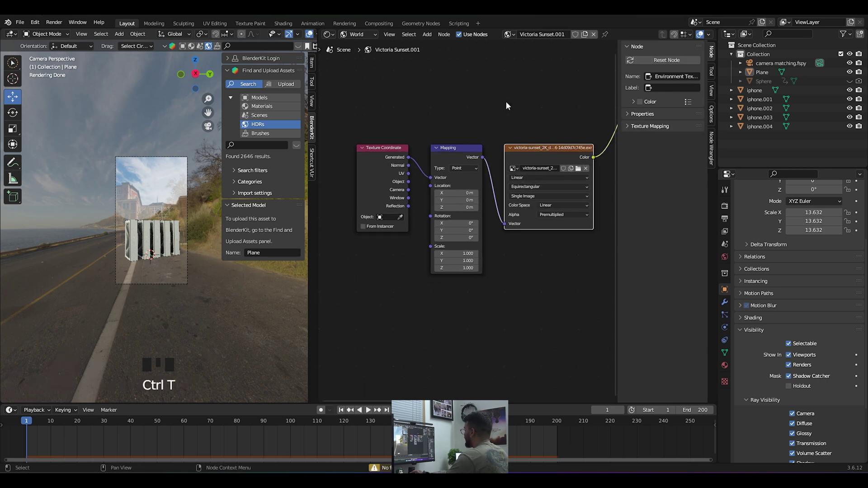
{"action": "left_click", "coordinate": [500, 92]}
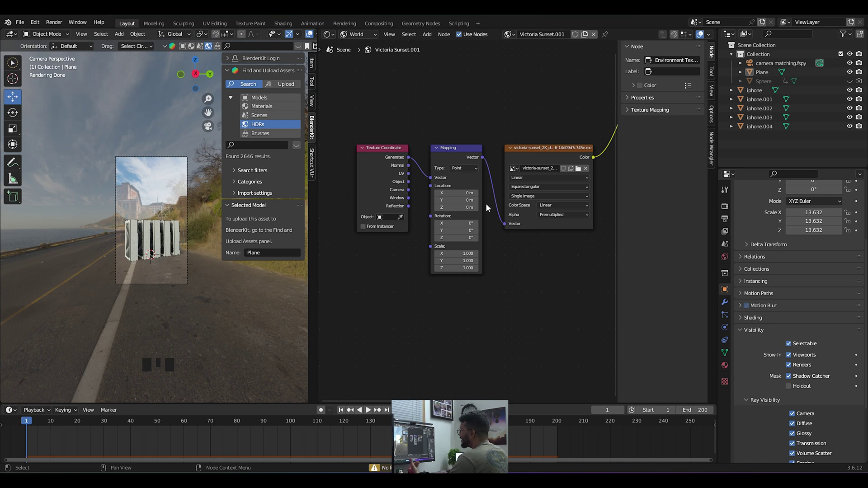
Step: Search the add-on preferences for "node", check that Node Wrangler is enabled and close the preferences
{"action": "left_click", "coordinate": [35, 24]}
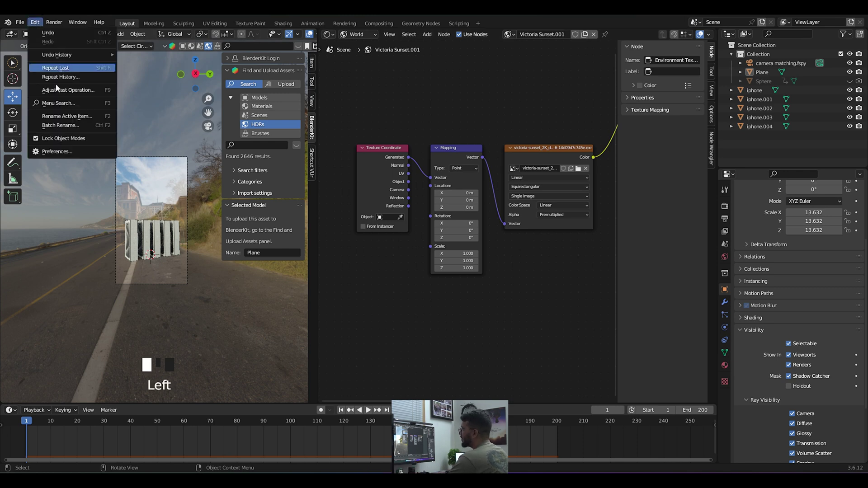
{"action": "left_click", "coordinate": [68, 152]}
{"action": "left_click", "coordinate": [289, 54]}
{"action": "left_click", "coordinate": [268, 53]}
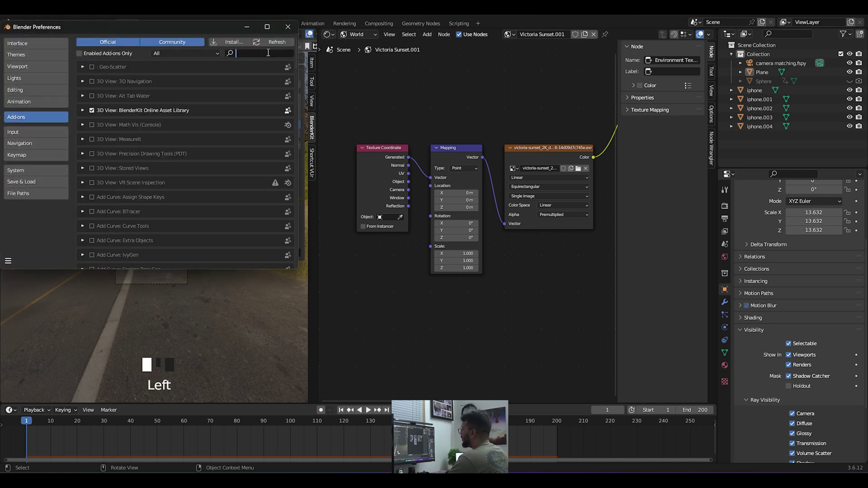
{"action": "type", "text": "node"}
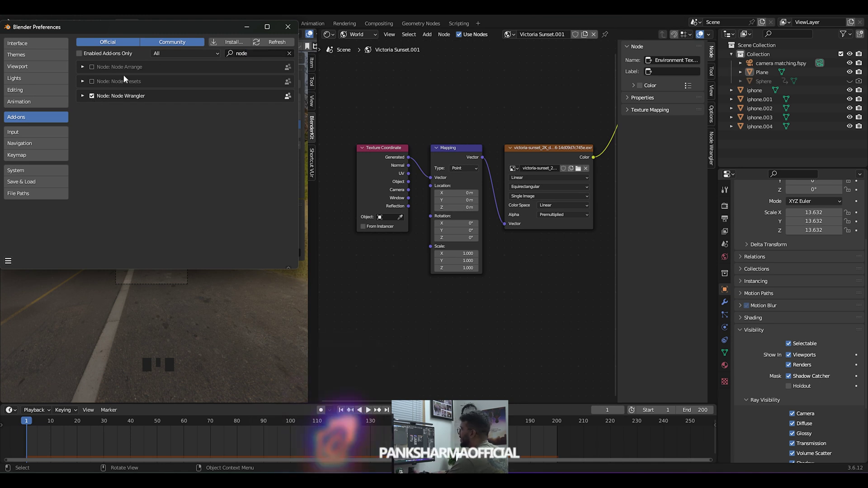
{"action": "left_click_drag", "start_coordinate": [121, 26], "coordinate": [148, 39]}
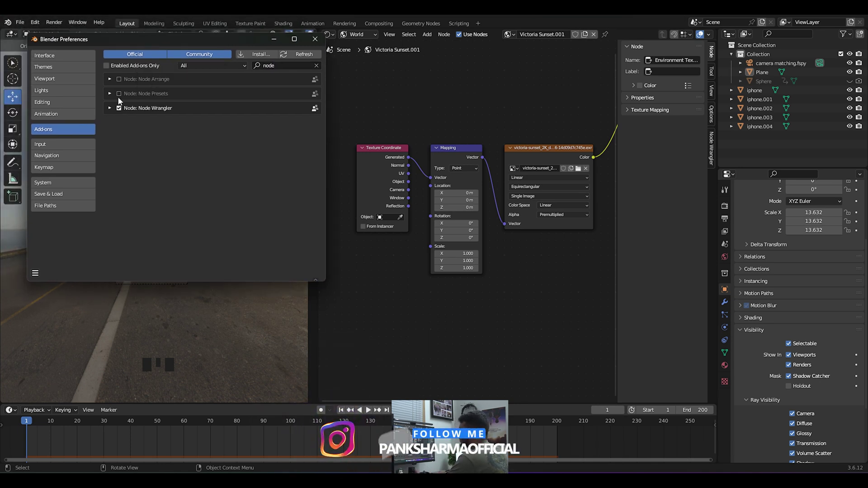
{"action": "left_click", "coordinate": [36, 272]}
{"action": "left_click", "coordinate": [48, 246]}
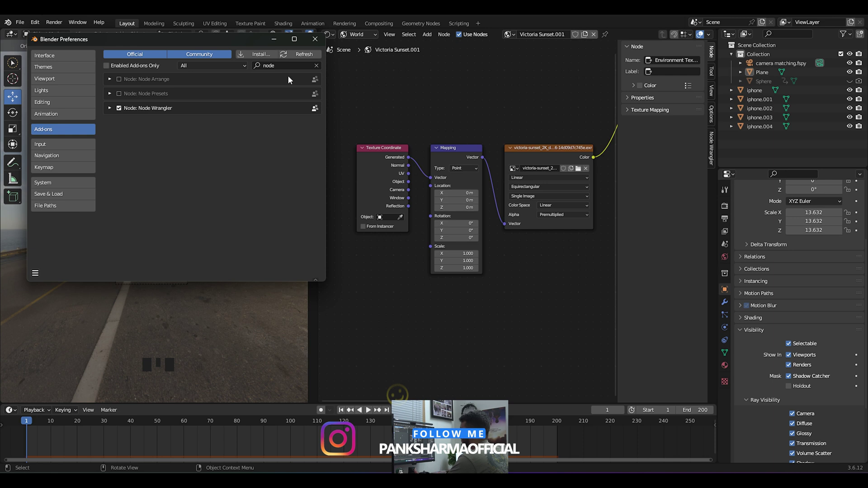
{"action": "left_click", "coordinate": [315, 39]}
Step: Hide the 3D viewport's sidebar and set the HDR Mapping node's Z rotation to 220°
{"action": "left_click", "coordinate": [549, 149]}
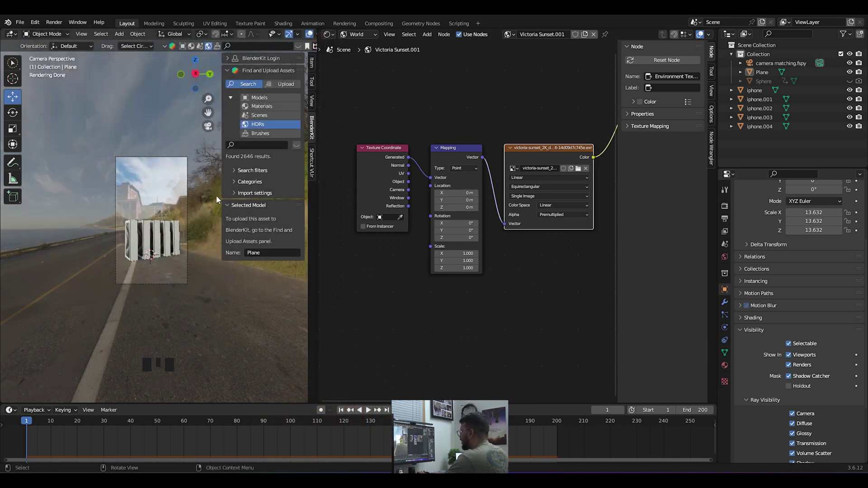
{"action": "key", "text": "n"}
{"action": "scroll", "coordinate": [470, 301], "scroll_direction": "up", "scroll_amount": 5}
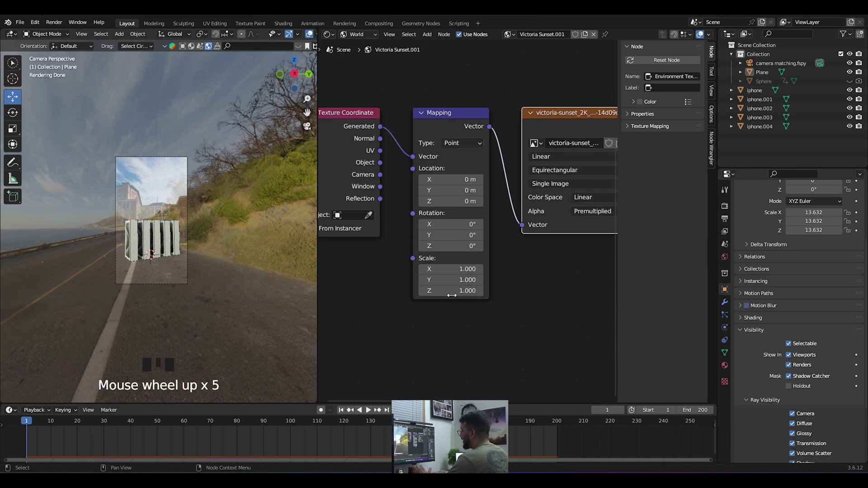
{"action": "scroll", "coordinate": [497, 230], "scroll_direction": "up", "scroll_amount": 5}
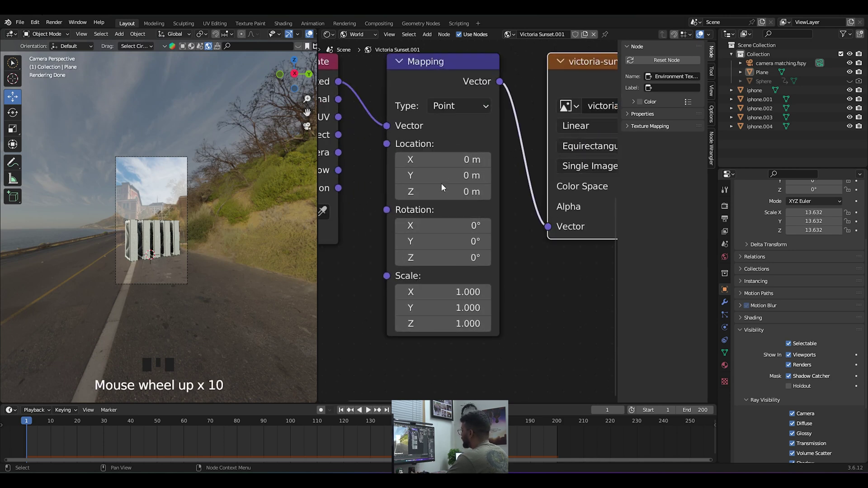
{"action": "scroll", "coordinate": [448, 226], "scroll_direction": "down", "scroll_amount": 6}
{"action": "left_click_drag", "start_coordinate": [461, 244], "coordinate": [539, 244]}
{"action": "scroll", "coordinate": [141, 132], "scroll_direction": "up", "scroll_amount": 5}
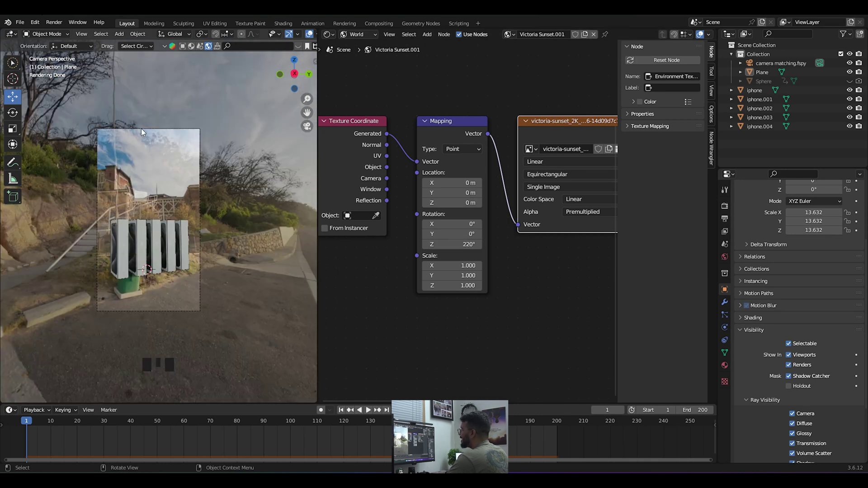
Step: Select the matched camera and enable a transparent film background in the render settings
{"action": "left_click", "coordinate": [142, 130]}
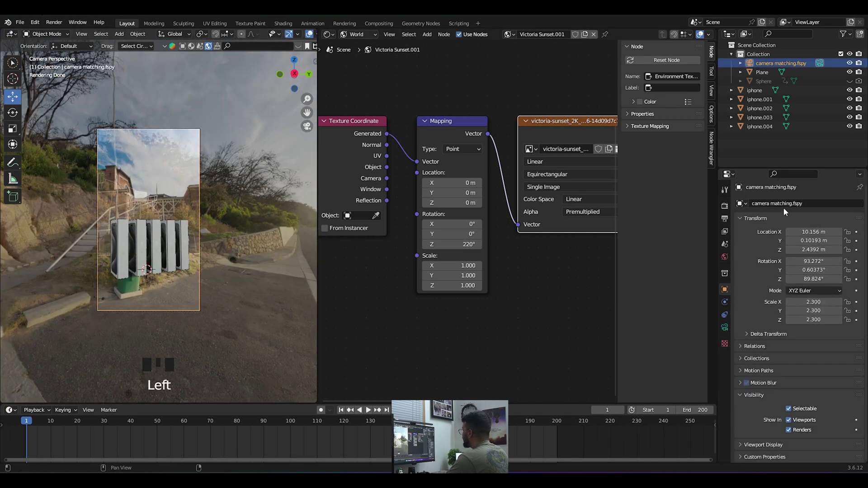
{"action": "left_click", "coordinate": [725, 205]}
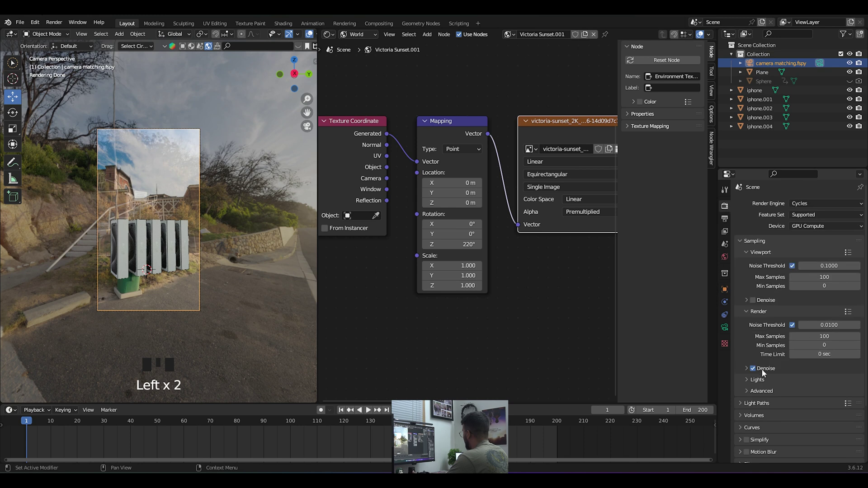
{"action": "scroll", "coordinate": [767, 380], "scroll_direction": "down", "scroll_amount": 5}
{"action": "left_click", "coordinate": [743, 400]}
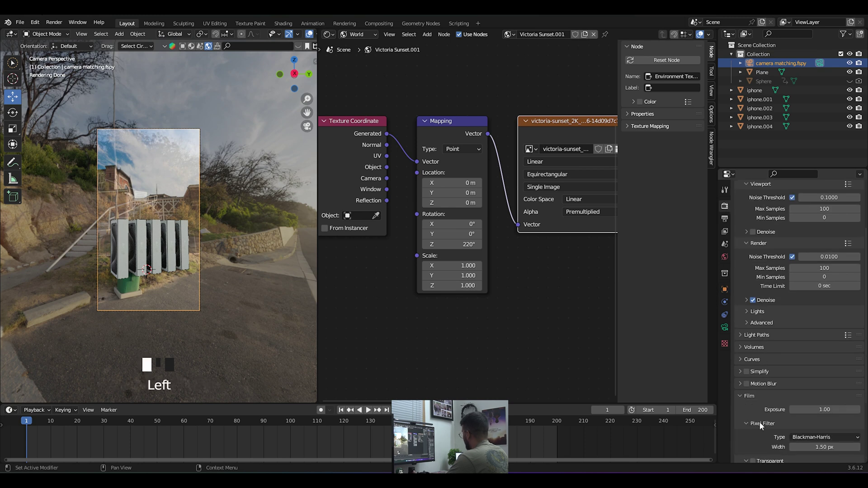
{"action": "scroll", "coordinate": [759, 422], "scroll_direction": "down", "scroll_amount": 4}
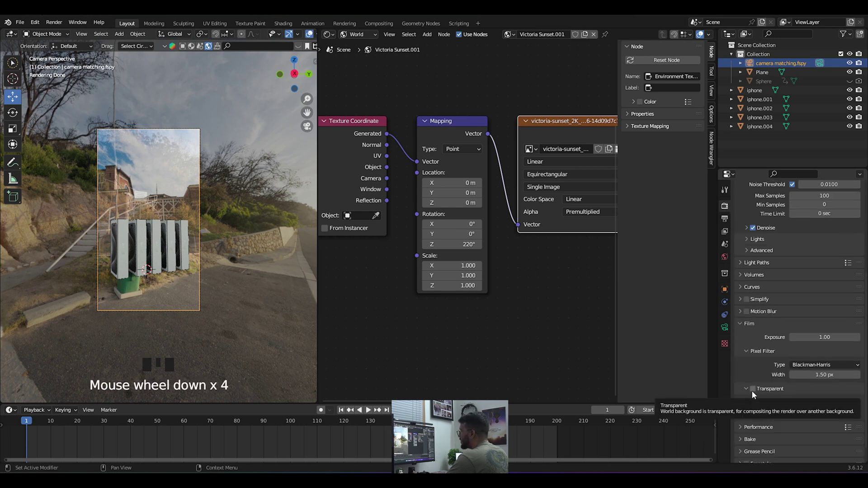
{"action": "left_click", "coordinate": [752, 390]}
{"action": "scroll", "coordinate": [244, 256], "scroll_direction": "up", "scroll_amount": 2}
{"action": "scroll", "coordinate": [243, 258], "scroll_direction": "up", "scroll_amount": 1}
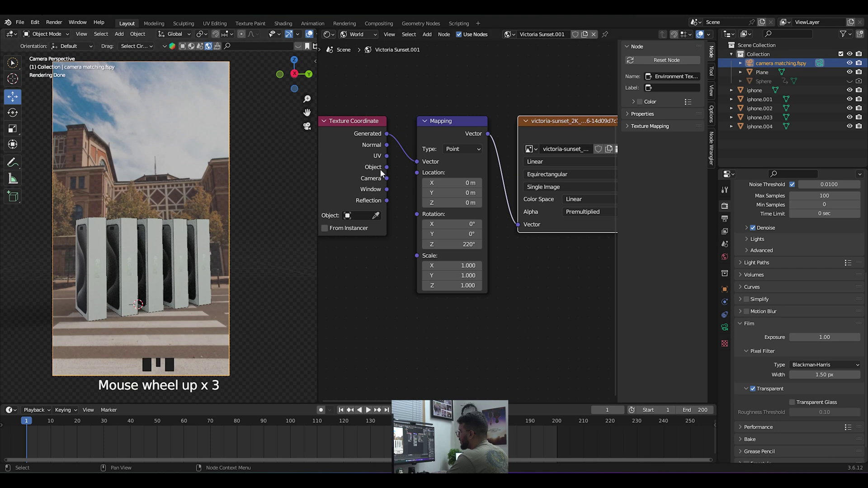
Step: Widen the 3D viewport and set the camera background image's opacity to 1.000
{"action": "left_click_drag", "start_coordinate": [319, 118], "coordinate": [488, 41]}
{"action": "scroll", "coordinate": [447, 122], "scroll_direction": "up", "scroll_amount": 2}
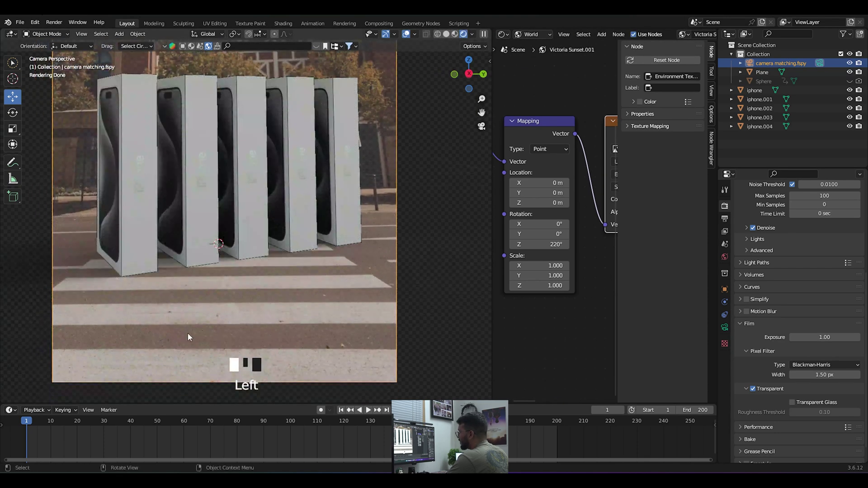
{"action": "scroll", "coordinate": [188, 333], "scroll_direction": "up", "scroll_amount": 2}
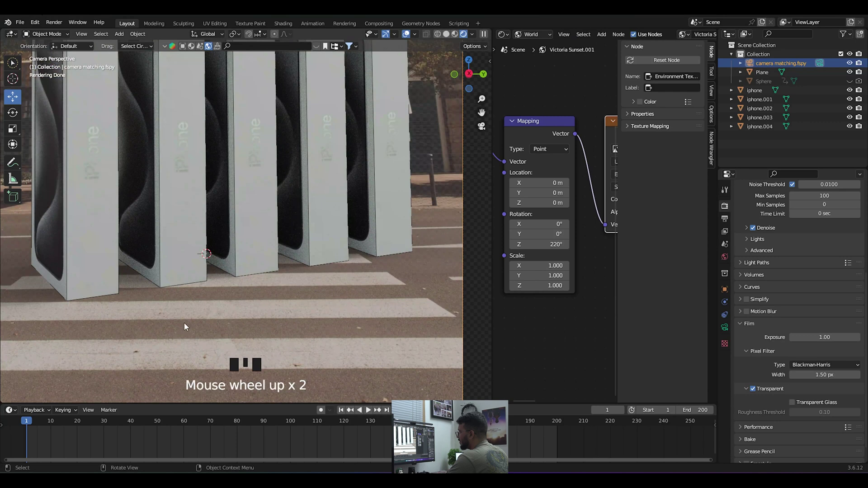
{"action": "scroll", "coordinate": [183, 322], "scroll_direction": "down", "scroll_amount": 4}
{"action": "left_click", "coordinate": [724, 327]}
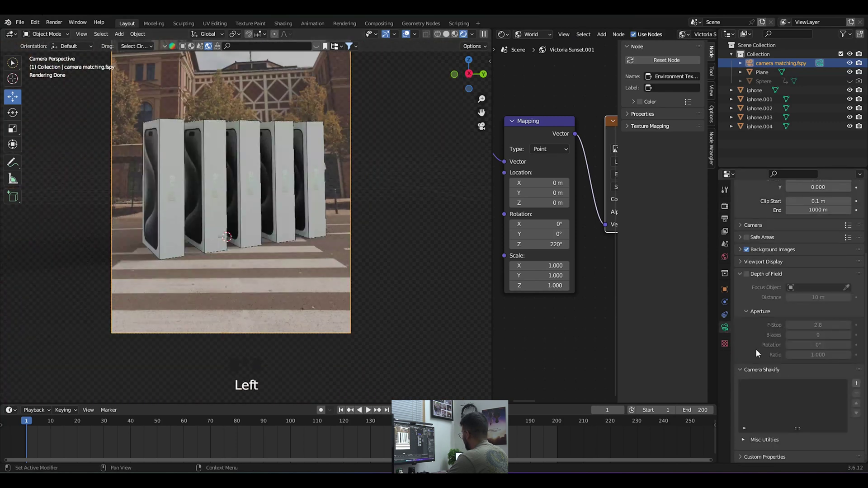
{"action": "scroll", "coordinate": [757, 352], "scroll_direction": "down", "scroll_amount": 6}
{"action": "left_click", "coordinate": [739, 249]}
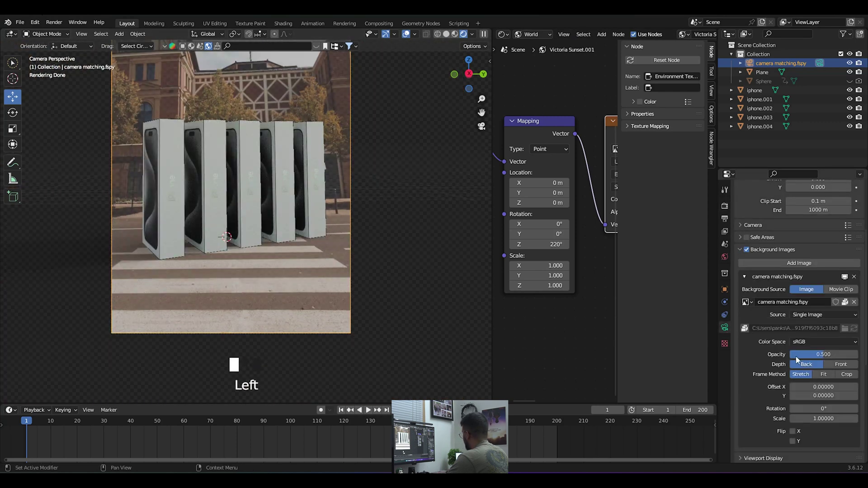
{"action": "left_click_drag", "start_coordinate": [810, 351], "coordinate": [857, 352]}
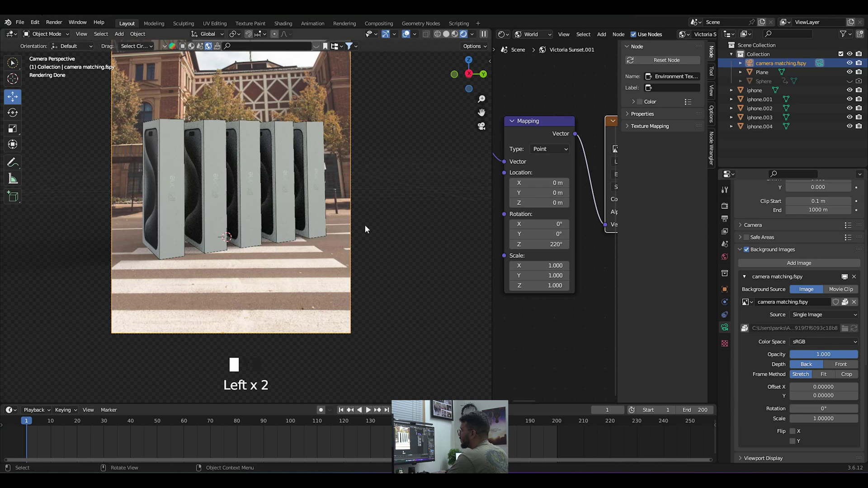
{"action": "left_click_drag", "start_coordinate": [481, 113], "coordinate": [478, 162]}
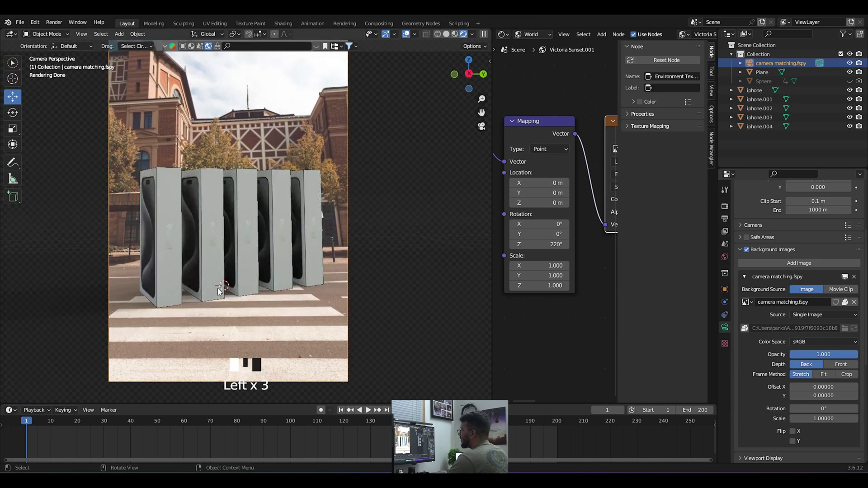
{"action": "scroll", "coordinate": [206, 286], "scroll_direction": "down", "scroll_amount": 2}
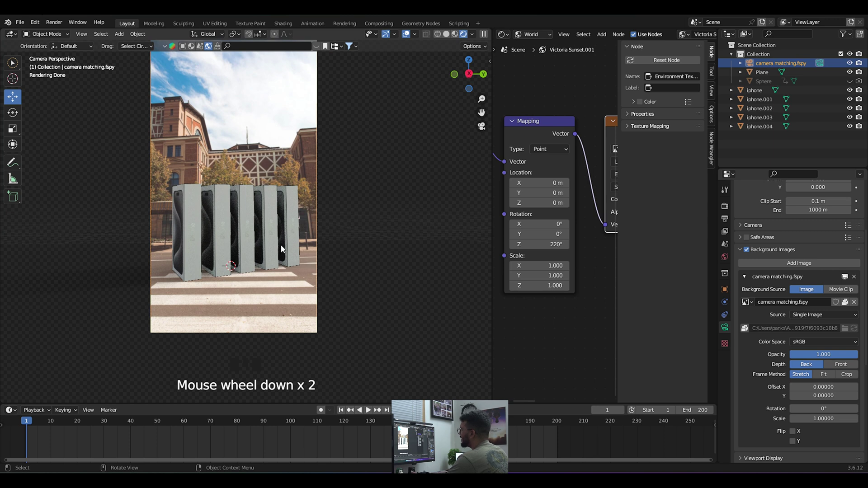
{"action": "left_click_drag", "start_coordinate": [481, 112], "coordinate": [473, 138]}
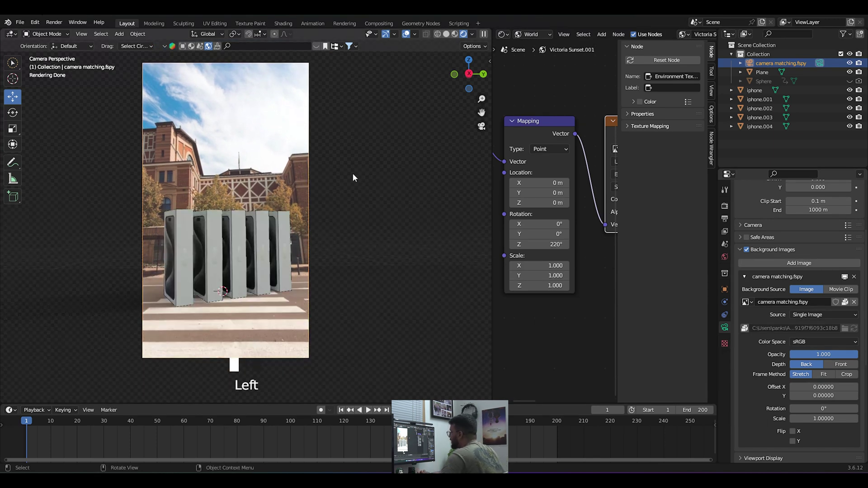
Step: Browse the BlenderKit HDRs, download Lonely Road Afternoon at 2048 resolution as the environment and close the asset results
{"action": "left_click", "coordinate": [318, 46]}
{"action": "mouse_move", "coordinate": [147, 113]}
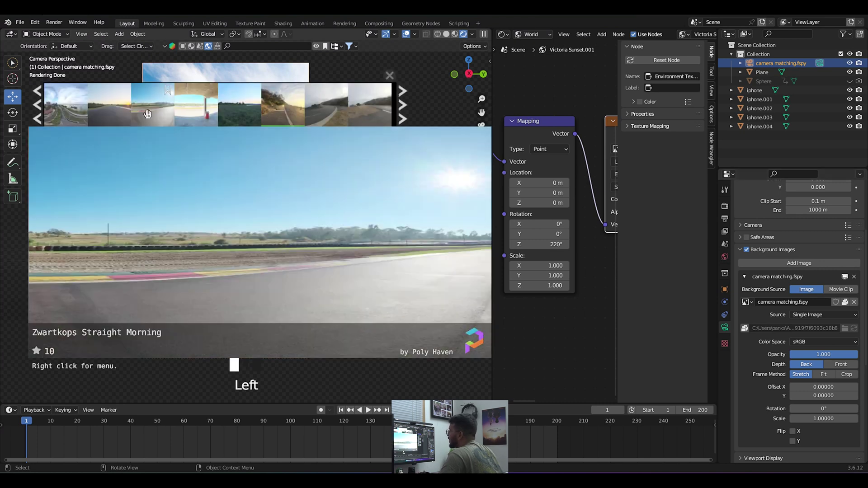
{"action": "mouse_move", "coordinate": [351, 112]}
{"action": "left_click", "coordinate": [402, 114]}
{"action": "left_click", "coordinate": [402, 115]}
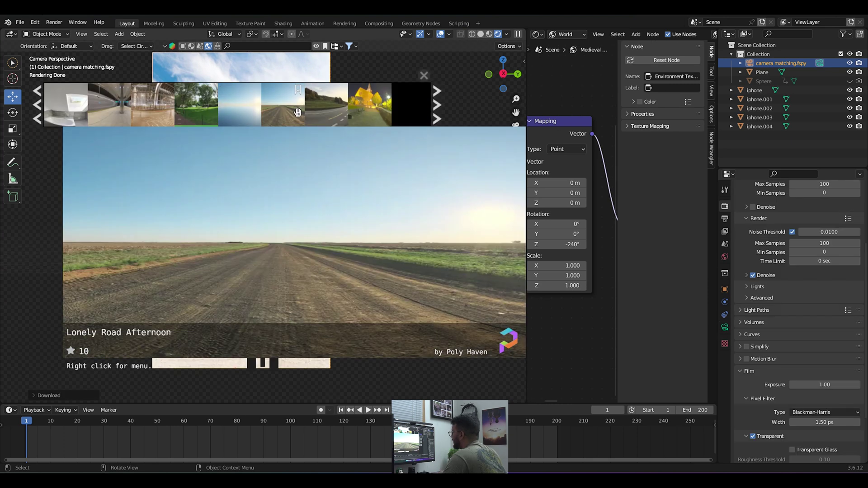
{"action": "right_click", "coordinate": [298, 112]}
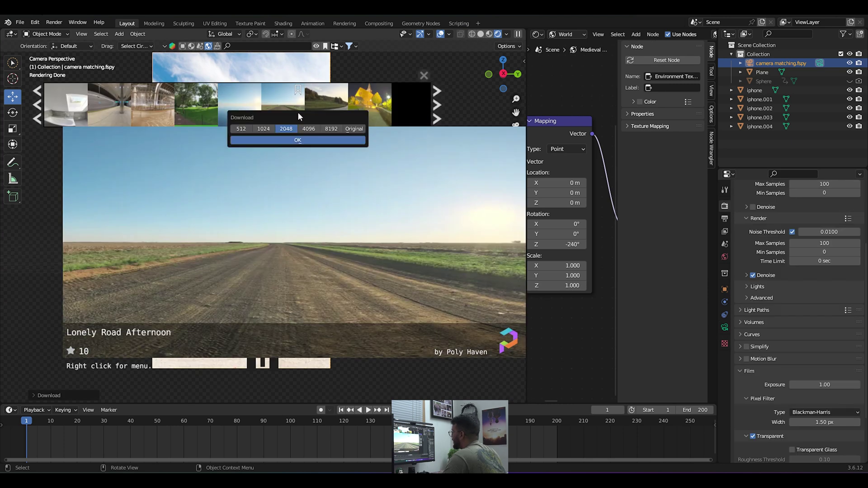
{"action": "left_click", "coordinate": [278, 137]}
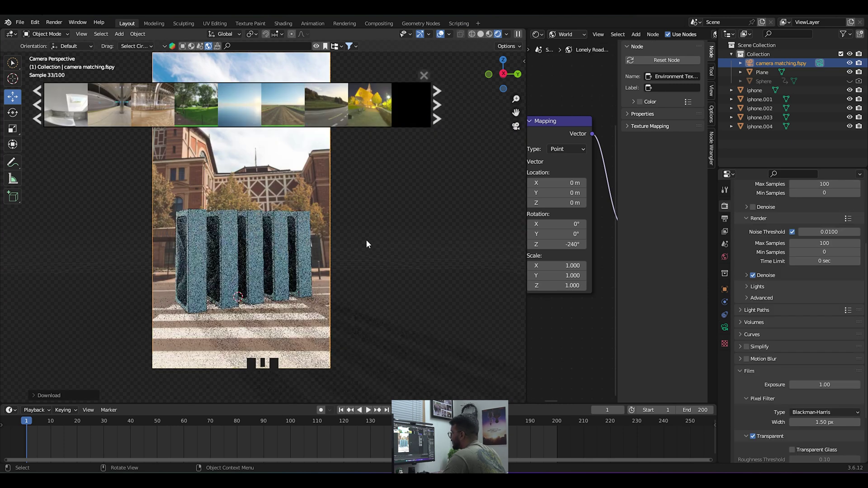
{"action": "scroll", "coordinate": [327, 266], "scroll_direction": "down", "scroll_amount": 1}
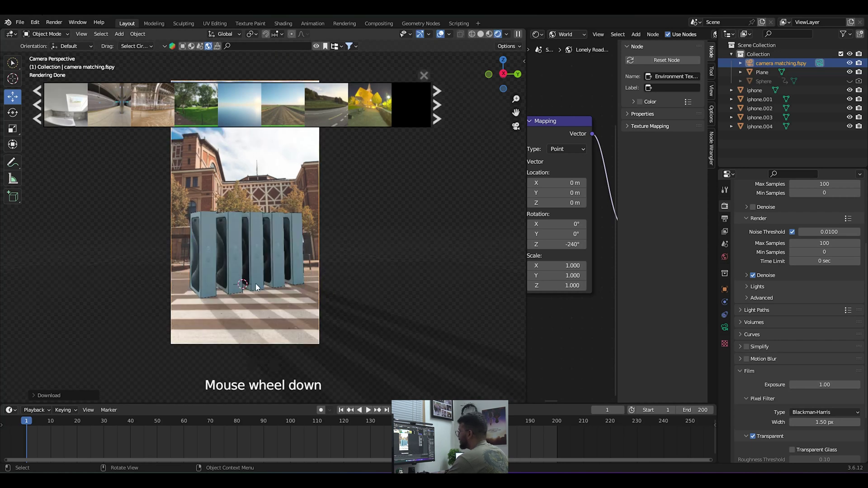
{"action": "left_click_drag", "start_coordinate": [517, 112], "coordinate": [475, 98]}
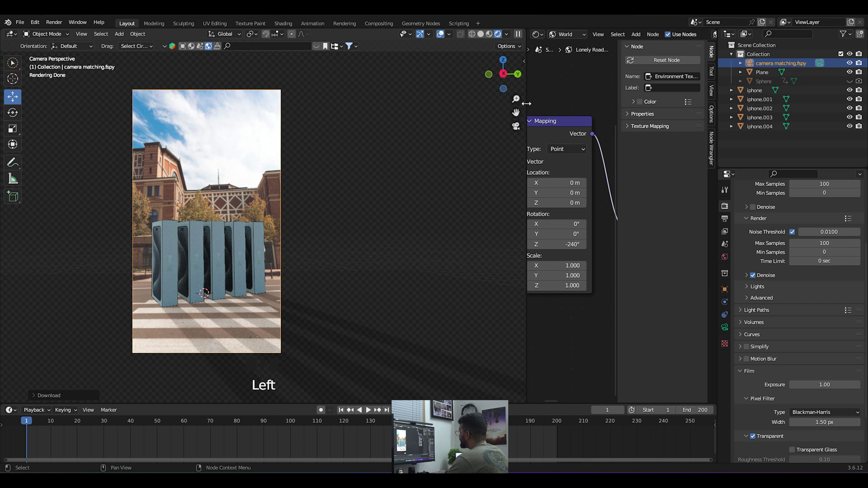
Step: Set the Mapping node's Z rotation for the Lonely Road Afternoon environment to 0°
{"action": "left_click", "coordinate": [569, 244]}
{"action": "type", "text": "0"}
{"action": "key", "text": "Return"}
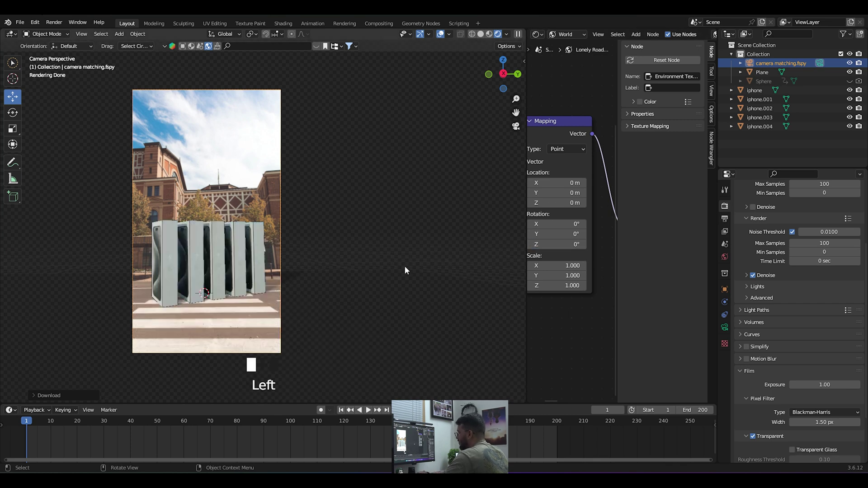
{"action": "left_click", "coordinate": [583, 203]}
{"action": "left_click", "coordinate": [582, 203]}
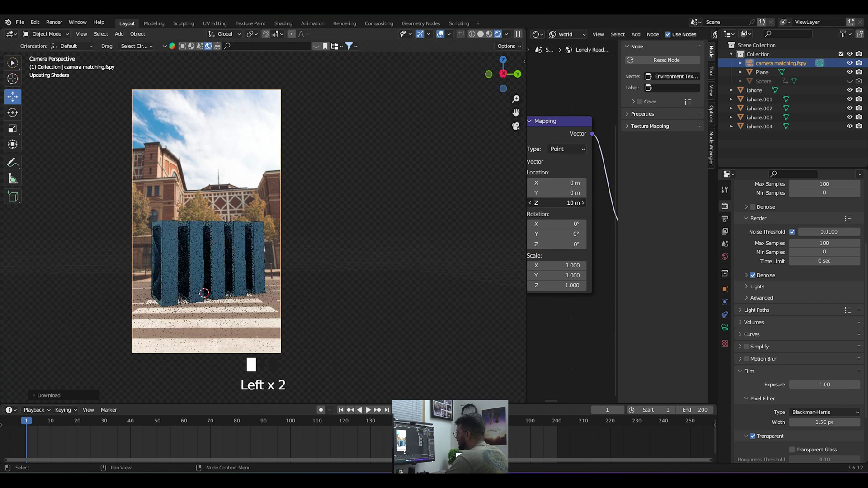
{"action": "key", "text": "ctrl+z"}
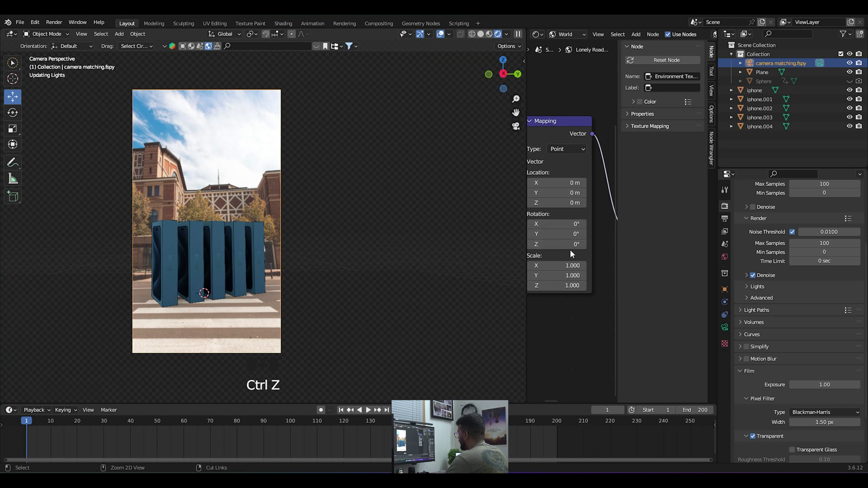
Step: Set the environment Mapping node's Z rotation to 228° and save the file
{"action": "left_click_drag", "start_coordinate": [567, 247], "coordinate": [597, 244]}
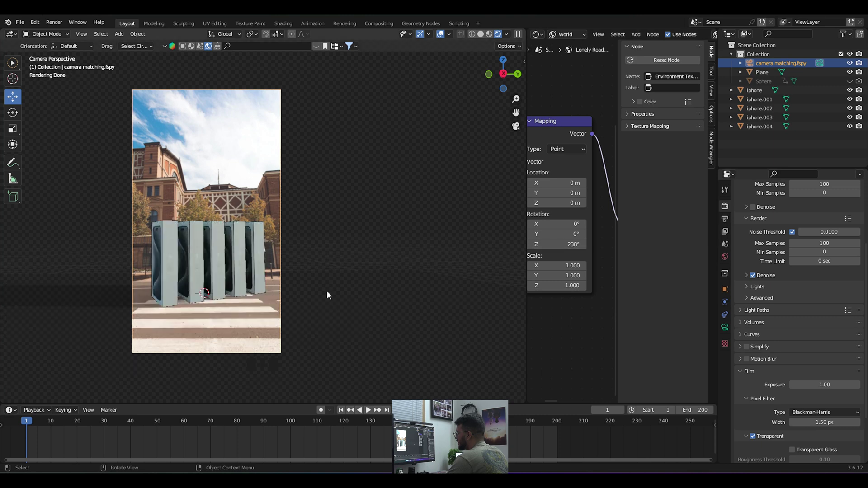
{"action": "scroll", "coordinate": [326, 290], "scroll_direction": "up", "scroll_amount": 3}
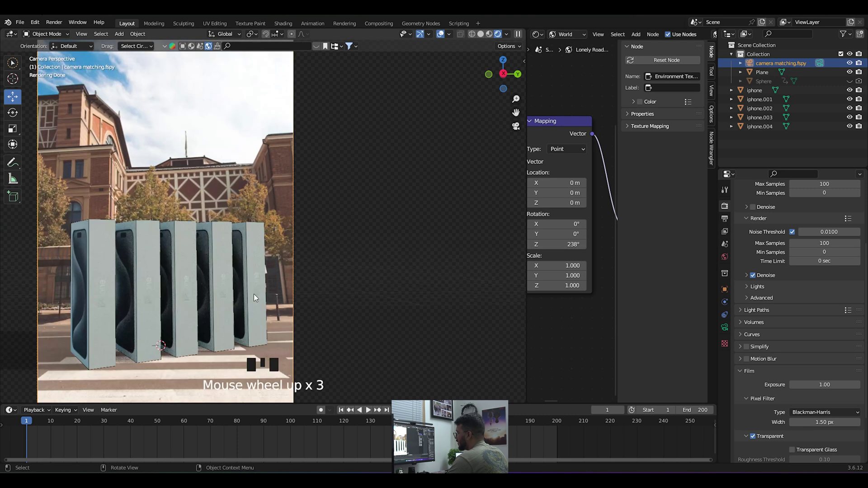
{"action": "scroll", "coordinate": [347, 239], "scroll_direction": "down", "scroll_amount": 2}
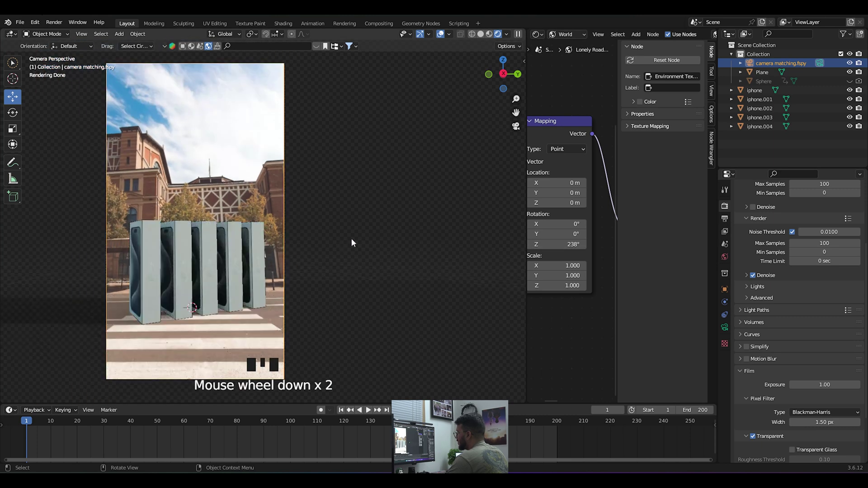
{"action": "mouse_move", "coordinate": [565, 244]}
{"action": "left_mouse_down"}
{"action": "mouse_move", "coordinate": [553, 244]}
{"action": "mouse_move", "coordinate": [581, 251]}
{"action": "mouse_move", "coordinate": [563, 245]}
{"action": "left_mouse_up"}
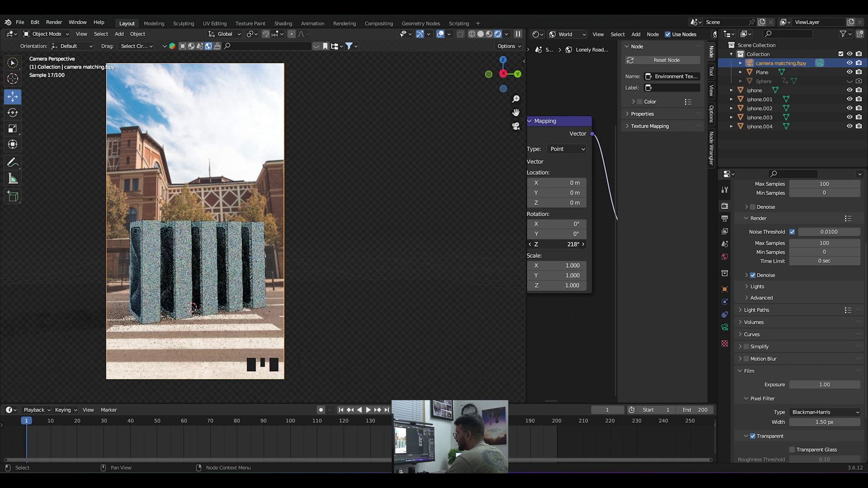
{"action": "key", "text": "ctrl+s"}
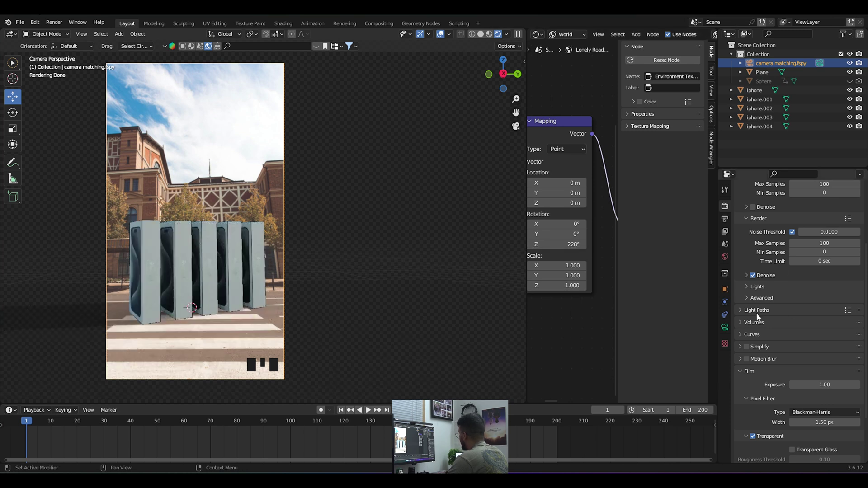
Step: Set the Lonely Road Afternoon world background strength to 2.000
{"action": "left_click", "coordinate": [725, 257]}
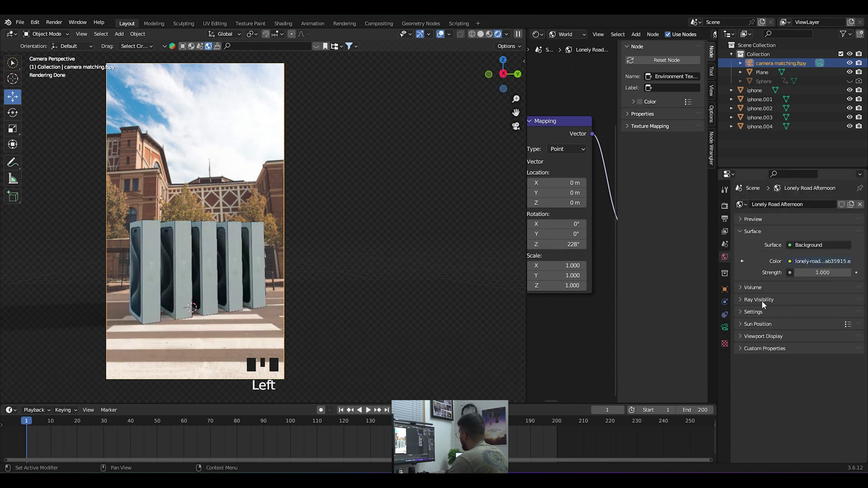
{"action": "left_click", "coordinate": [813, 273]}
{"action": "type", "text": "2"}
{"action": "key", "text": "Return"}
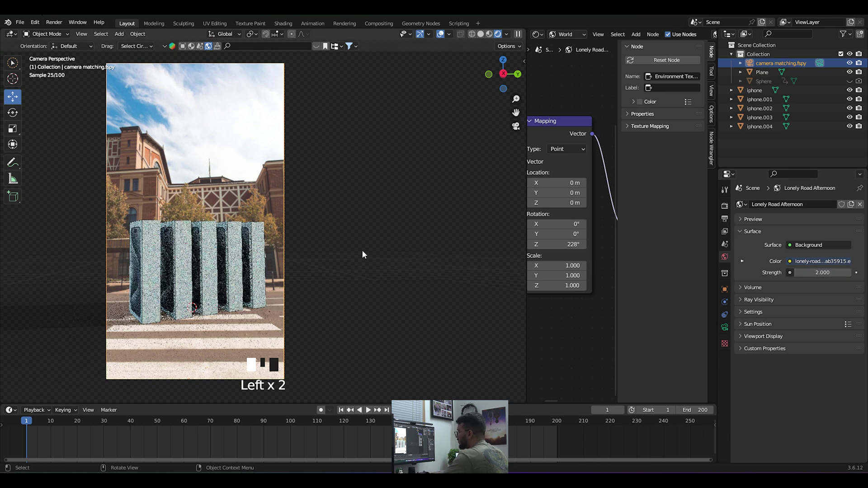
Step: Set the environment Mapping node's Z rotation to 213° to adjust the light on the boxes, and save the file
{"action": "scroll", "coordinate": [346, 258], "scroll_direction": "up", "scroll_amount": 2}
{"action": "left_click_drag", "start_coordinate": [516, 113], "coordinate": [577, 0]}
{"action": "scroll", "coordinate": [128, 307], "scroll_direction": "up", "scroll_amount": 1}
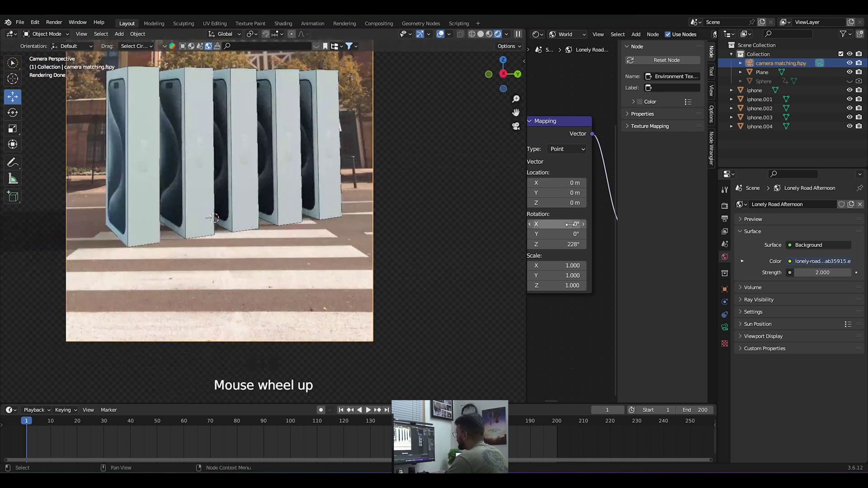
{"action": "mouse_move", "coordinate": [574, 244]}
{"action": "left_mouse_down"}
{"action": "mouse_move", "coordinate": [556, 244]}
{"action": "mouse_move", "coordinate": [569, 244]}
{"action": "left_mouse_up"}
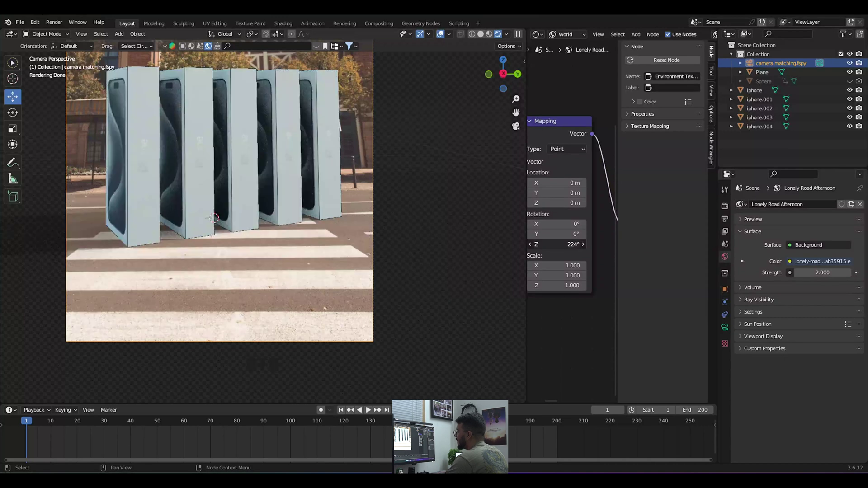
{"action": "scroll", "coordinate": [508, 127], "scroll_direction": "down", "scroll_amount": 2}
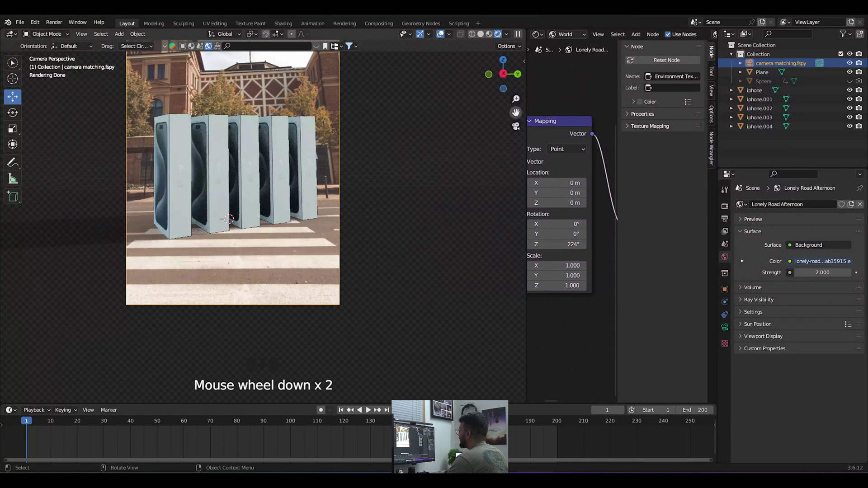
{"action": "left_click_drag", "start_coordinate": [516, 112], "coordinate": [521, 177]}
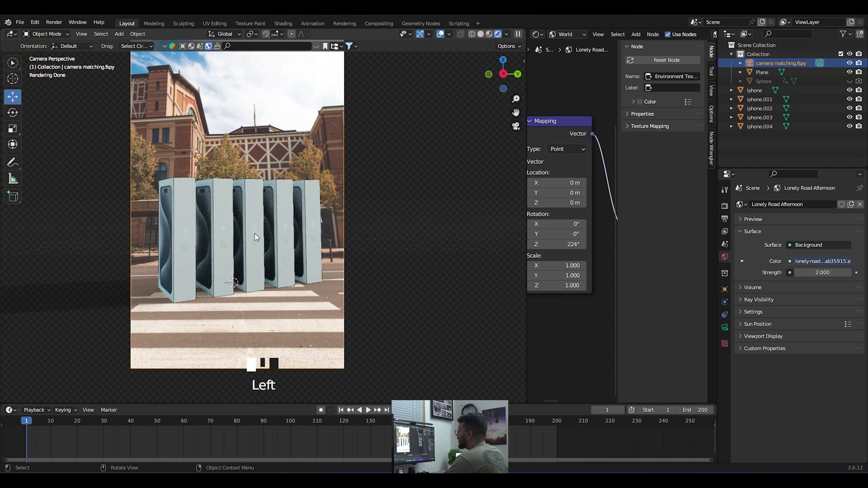
{"action": "scroll", "coordinate": [254, 233], "scroll_direction": "down", "scroll_amount": 1}
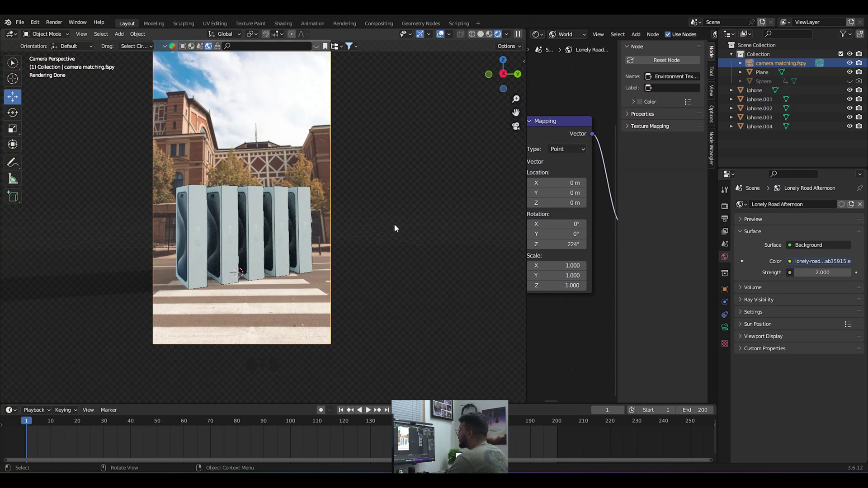
{"action": "left_click_drag", "start_coordinate": [561, 244], "coordinate": [547, 244]}
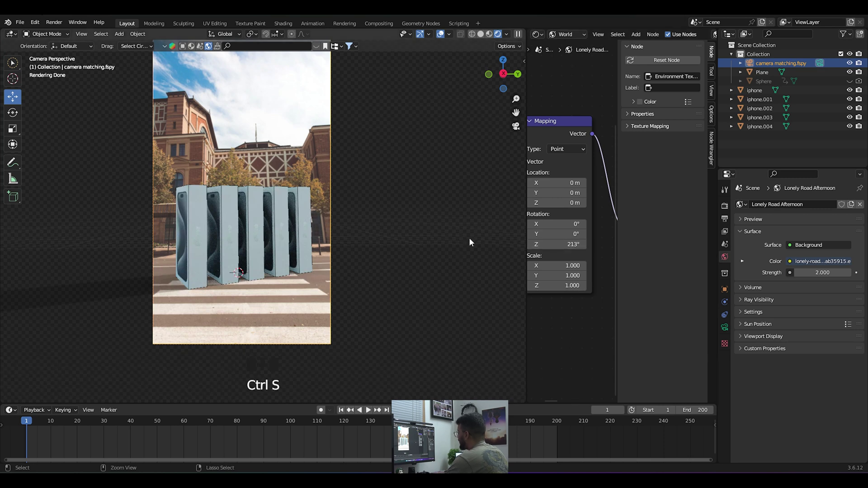
{"action": "scroll", "coordinate": [271, 264], "scroll_direction": "up", "scroll_amount": 5}
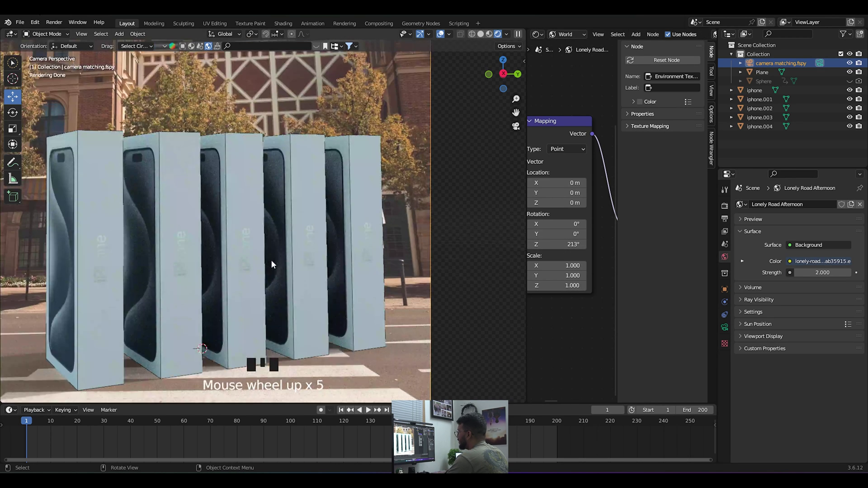
{"action": "scroll", "coordinate": [272, 262], "scroll_direction": "up", "scroll_amount": 2}
{"action": "scroll", "coordinate": [272, 262], "scroll_direction": "down", "scroll_amount": 4}
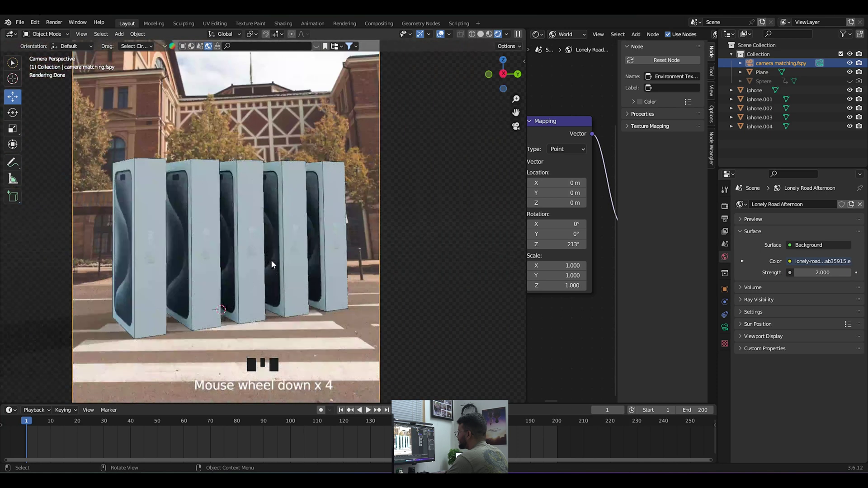
{"action": "scroll", "coordinate": [271, 262], "scroll_direction": "down", "scroll_amount": 2}
{"action": "key", "text": "ctrl+s"}
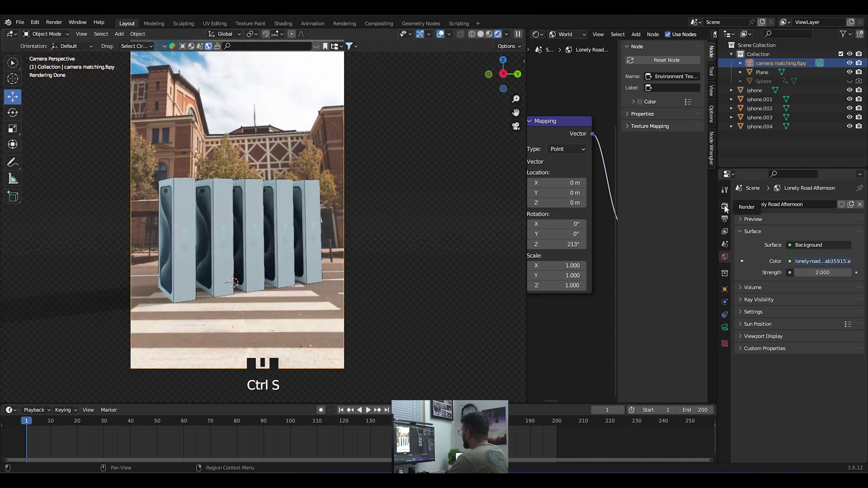
Step: Enable motion blur in the render settings and save the file
{"action": "left_click", "coordinate": [724, 206]}
{"action": "scroll", "coordinate": [753, 419], "scroll_direction": "down", "scroll_amount": 3}
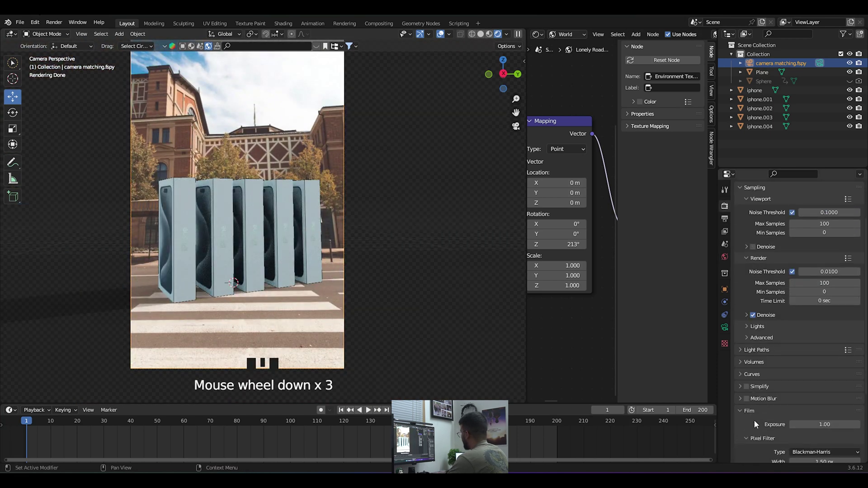
{"action": "left_click", "coordinate": [747, 398]}
{"action": "key", "text": "ctrl+s"}
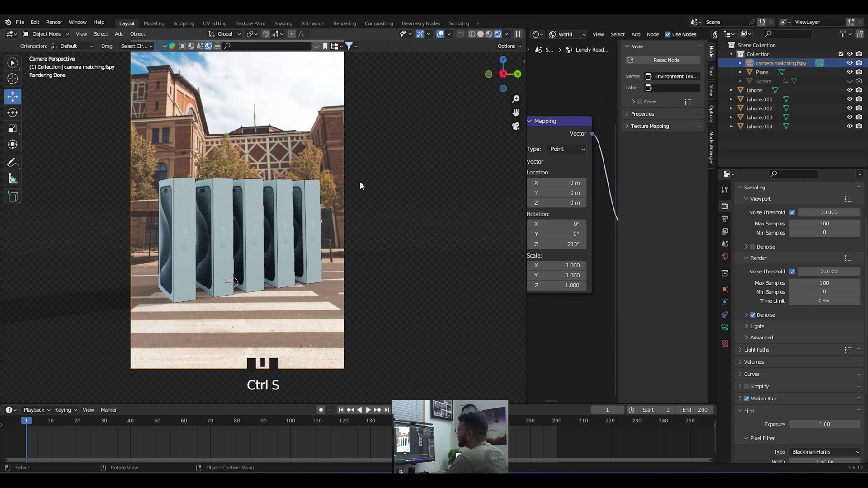
Step: Enable compositing nodes and spread the Render Layers and Composite nodes apart to leave space between them
{"action": "scroll", "coordinate": [359, 181], "scroll_direction": "down", "scroll_amount": 2}
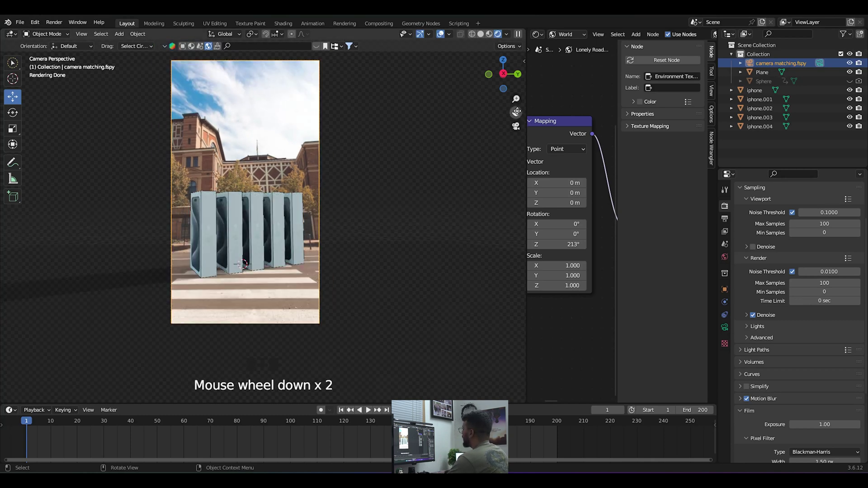
{"action": "left_click_drag", "start_coordinate": [516, 112], "coordinate": [519, 128]}
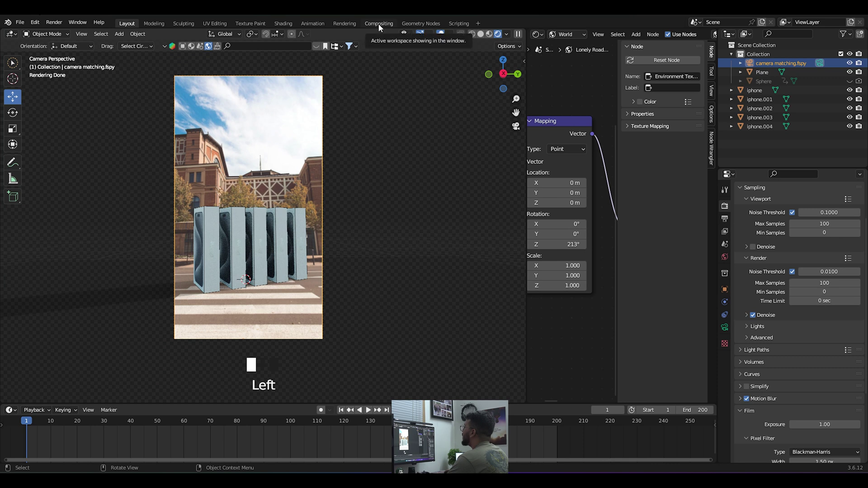
{"action": "left_click", "coordinate": [378, 24]}
{"action": "left_click", "coordinate": [99, 34]}
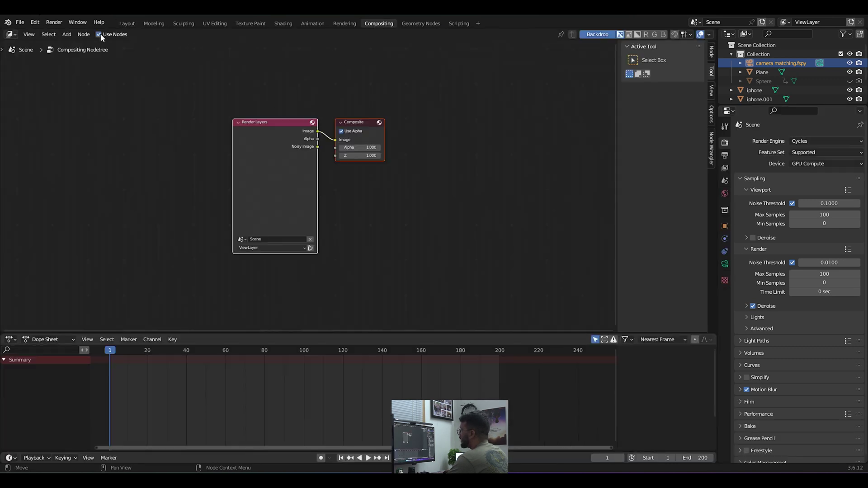
{"action": "left_click_drag", "start_coordinate": [348, 142], "coordinate": [456, 145]}
{"action": "left_click_drag", "start_coordinate": [255, 140], "coordinate": [270, 157]}
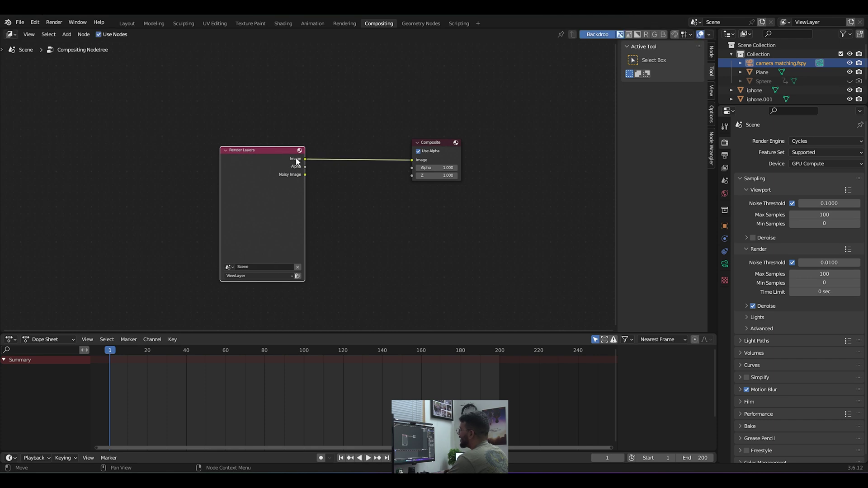
Step: Return to the Layout workspace, scrub the timeline and place the playhead at frame 0
{"action": "left_click", "coordinate": [126, 23]}
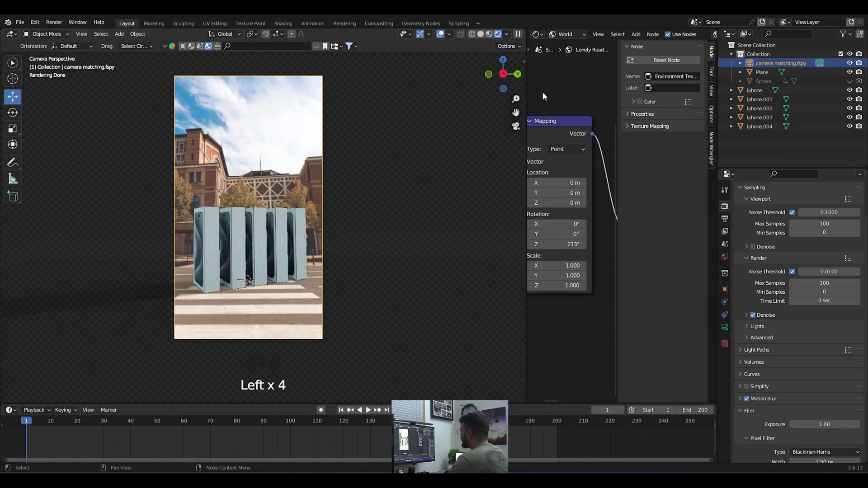
{"action": "left_click_drag", "start_coordinate": [516, 113], "coordinate": [519, 144]}
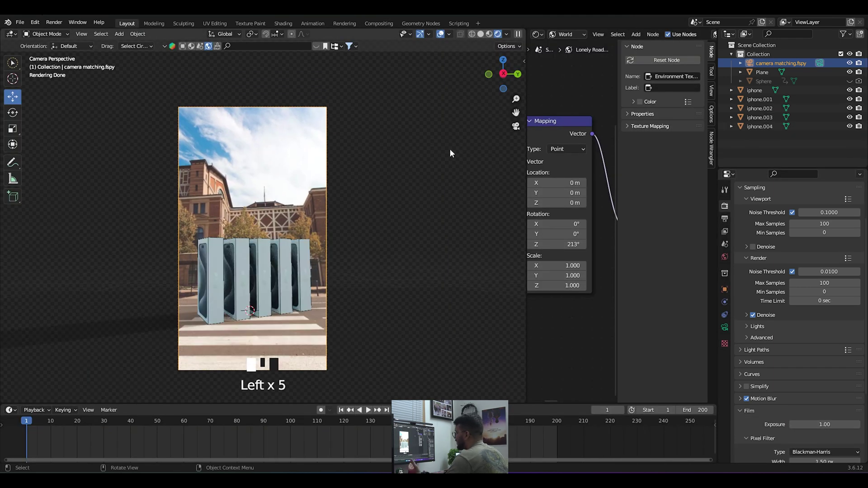
{"action": "scroll", "coordinate": [314, 291], "scroll_direction": "up", "scroll_amount": 3}
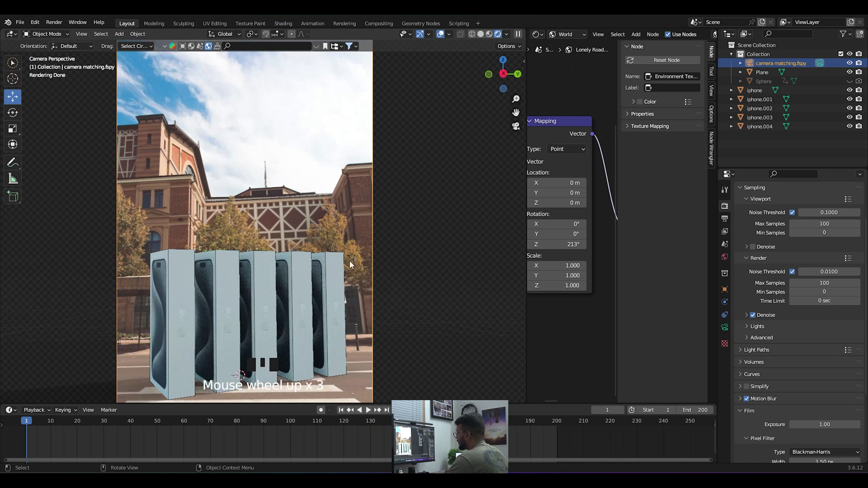
{"action": "scroll", "coordinate": [316, 291], "scroll_direction": "down", "scroll_amount": 2}
{"action": "left_click_drag", "start_coordinate": [31, 420], "coordinate": [283, 422]}
{"action": "key", "text": "Escape"}
{"action": "scroll", "coordinate": [360, 127], "scroll_direction": "down", "scroll_amount": 1}
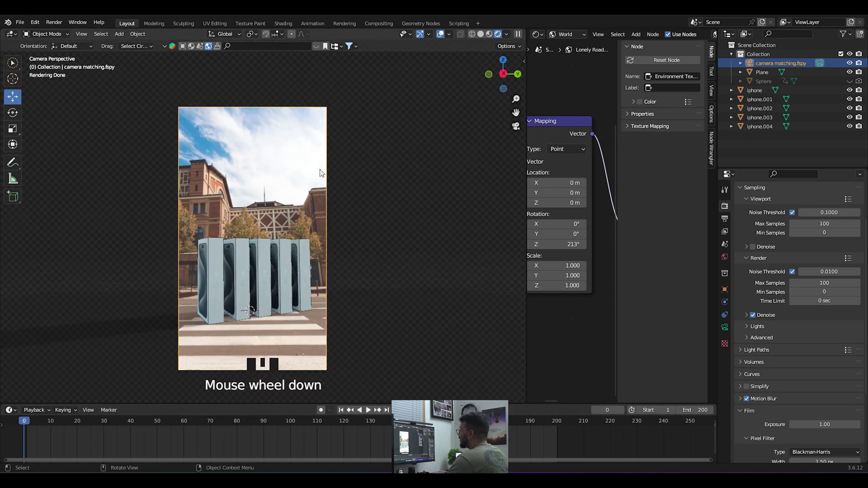
Step: Render a test still of the current frame, inspect the boxes and their shadow on the transparent background, and close the render
{"action": "left_click", "coordinate": [54, 22]}
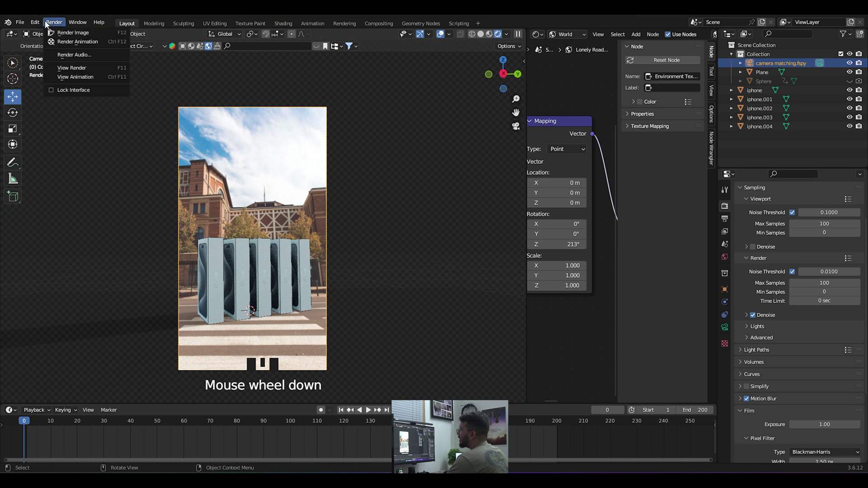
{"action": "left_click", "coordinate": [69, 30]}
{"action": "scroll", "coordinate": [315, 208], "scroll_direction": "down", "scroll_amount": 4}
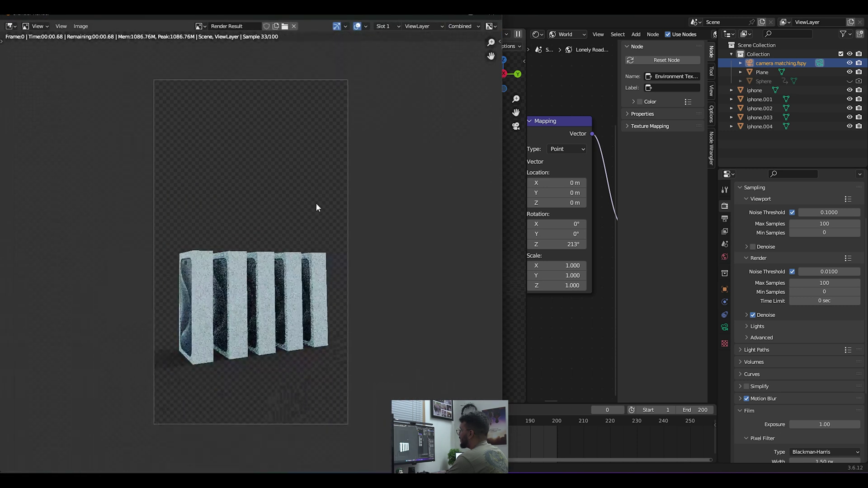
{"action": "scroll", "coordinate": [300, 344], "scroll_direction": "up", "scroll_amount": 3}
{"action": "scroll", "coordinate": [294, 344], "scroll_direction": "down", "scroll_amount": 2}
{"action": "middle_click_drag", "start_coordinate": [260, 127], "coordinate": [259, 151]}
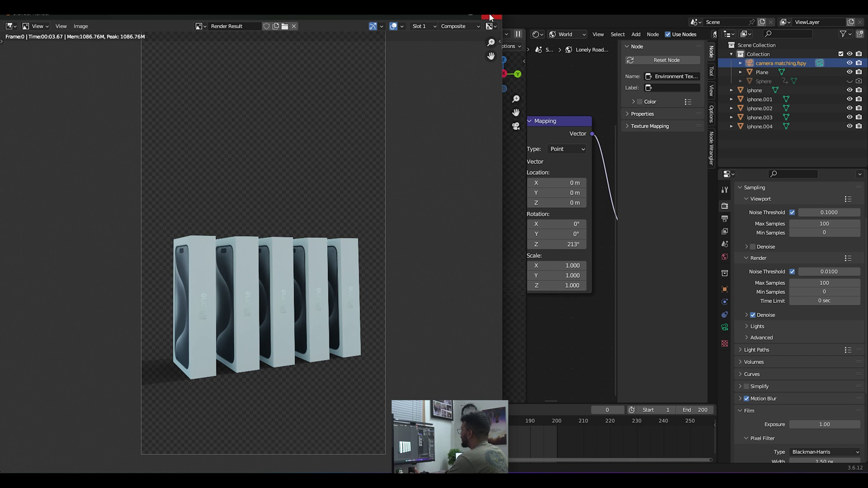
{"action": "left_click", "coordinate": [490, 17]}
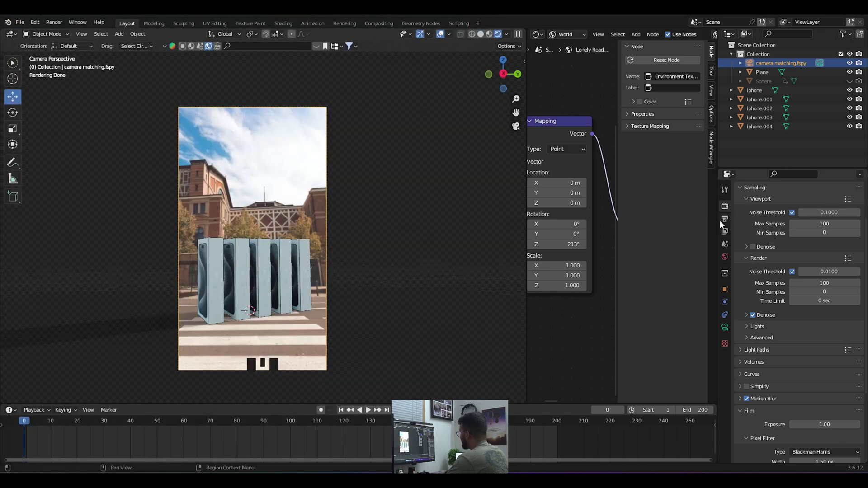
Step: Browse for the render output location and open the assets folder inside Iphone boxes
{"action": "scroll", "coordinate": [768, 280], "scroll_direction": "up", "scroll_amount": 3}
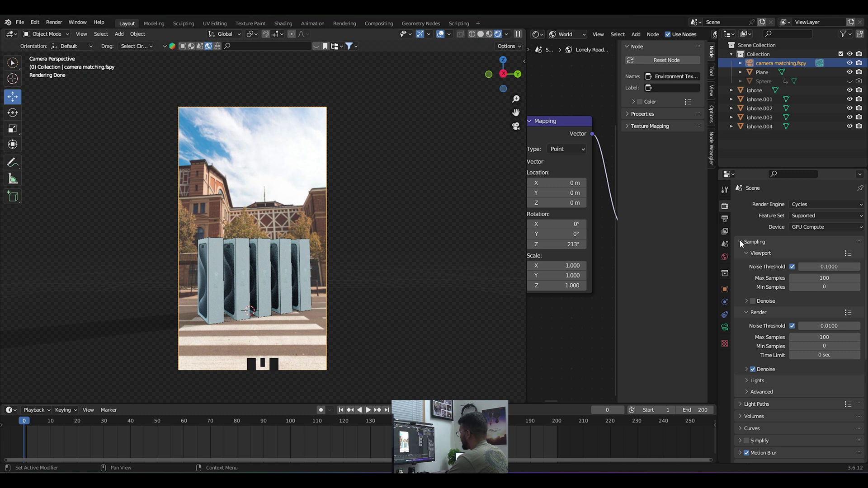
{"action": "left_click", "coordinate": [724, 219]}
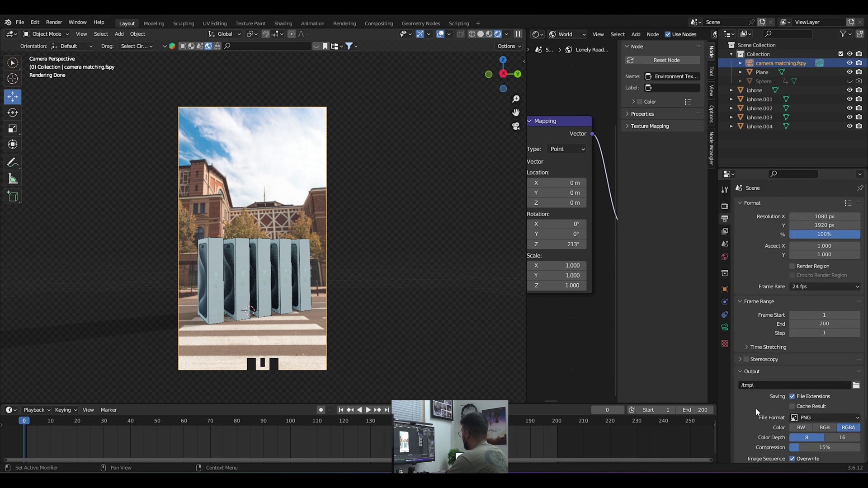
{"action": "scroll", "coordinate": [755, 408], "scroll_direction": "down", "scroll_amount": 2}
{"action": "left_click", "coordinate": [856, 349]}
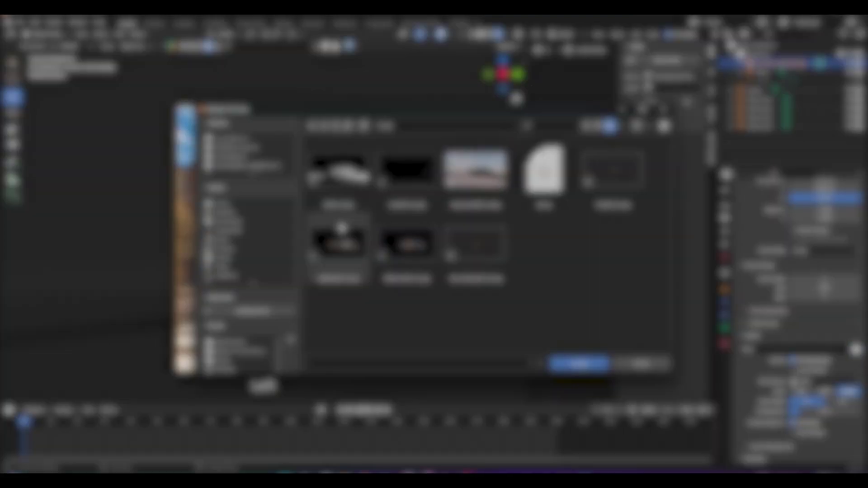
{"action": "left_click", "coordinate": [239, 160]}
{"action": "scroll", "coordinate": [492, 258], "scroll_direction": "up", "scroll_amount": 3}
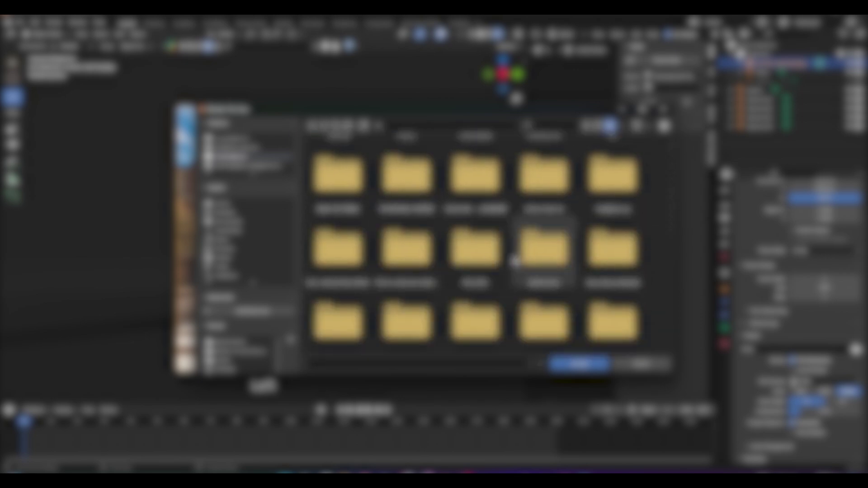
{"action": "scroll", "coordinate": [516, 261], "scroll_direction": "down", "scroll_amount": 1}
{"action": "double_click", "coordinate": [529, 246]}
{"action": "left_click", "coordinate": [324, 161]}
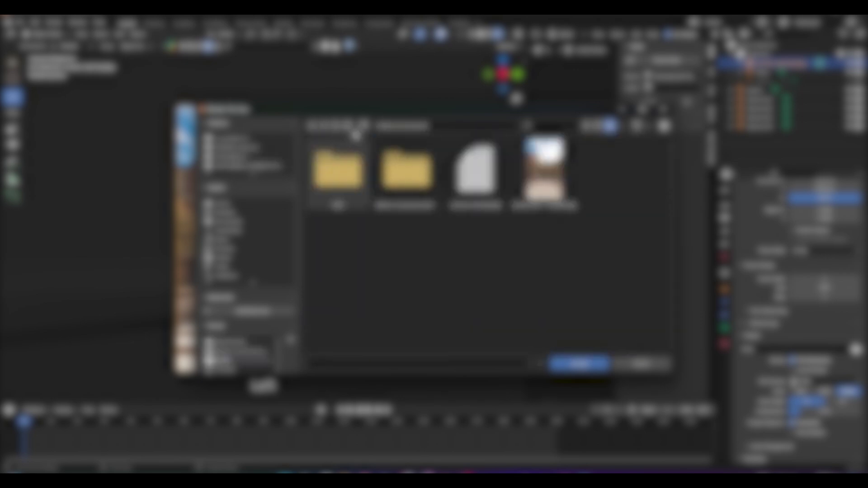
Step: Create a folder named render in the assets folder and set it as the output path
{"action": "left_click", "coordinate": [363, 125]}
{"action": "type", "text": "nder"}
{"action": "key", "text": "Return"}
{"action": "left_click", "coordinate": [470, 173]}
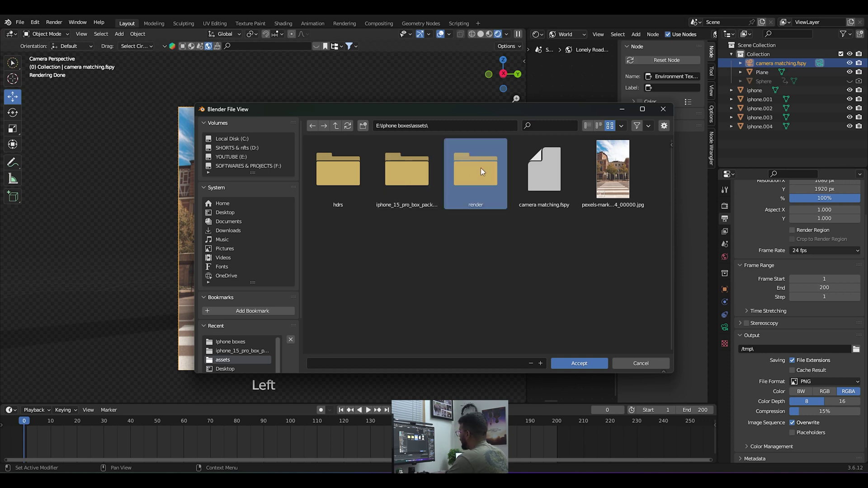
{"action": "double_click", "coordinate": [481, 167]}
{"action": "left_click", "coordinate": [577, 360]}
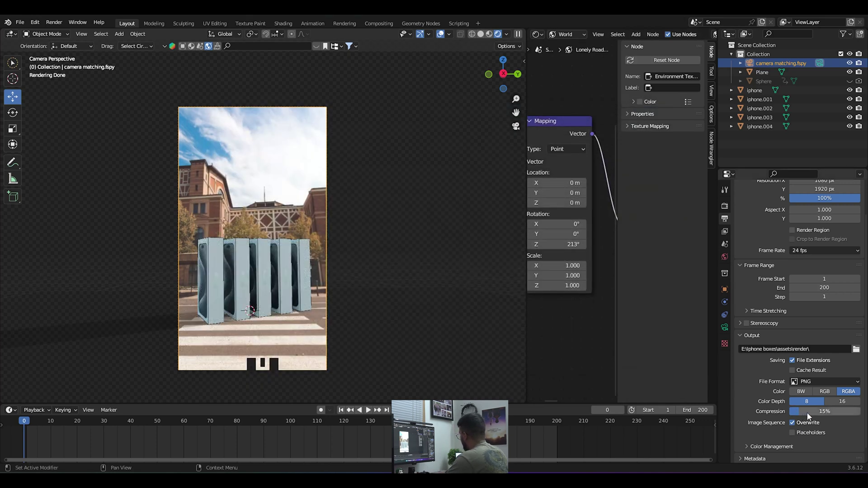
Step: Set the PNG compression to 0% and, after checking the boxes' fall on the timeline, set the end frame to 150
{"action": "left_click_drag", "start_coordinate": [808, 411], "coordinate": [790, 410]}
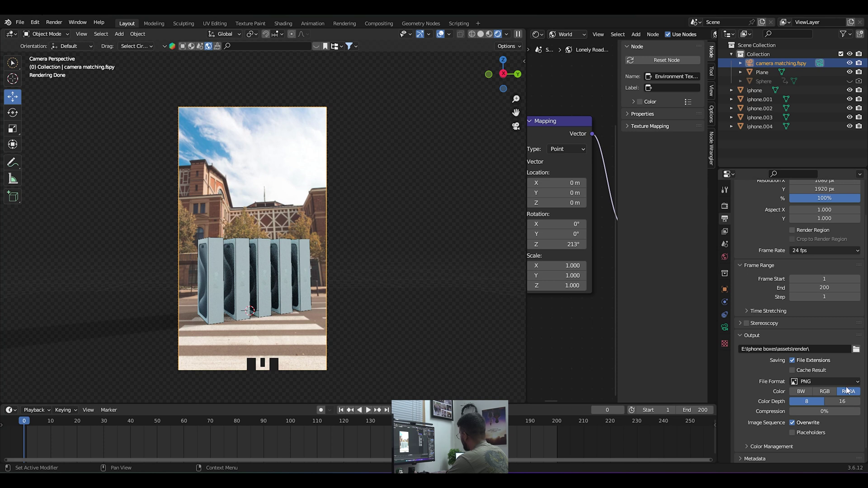
{"action": "scroll", "coordinate": [774, 410], "scroll_direction": "up", "scroll_amount": 6}
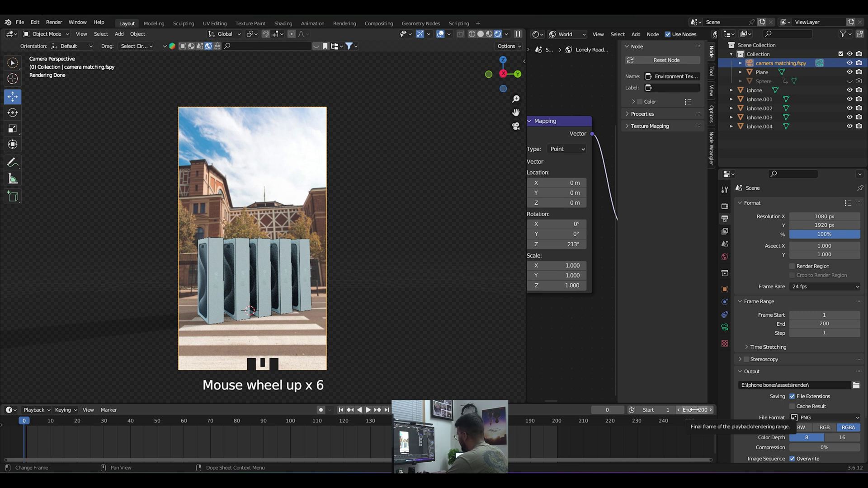
{"action": "left_click_drag", "start_coordinate": [26, 421], "coordinate": [369, 428]}
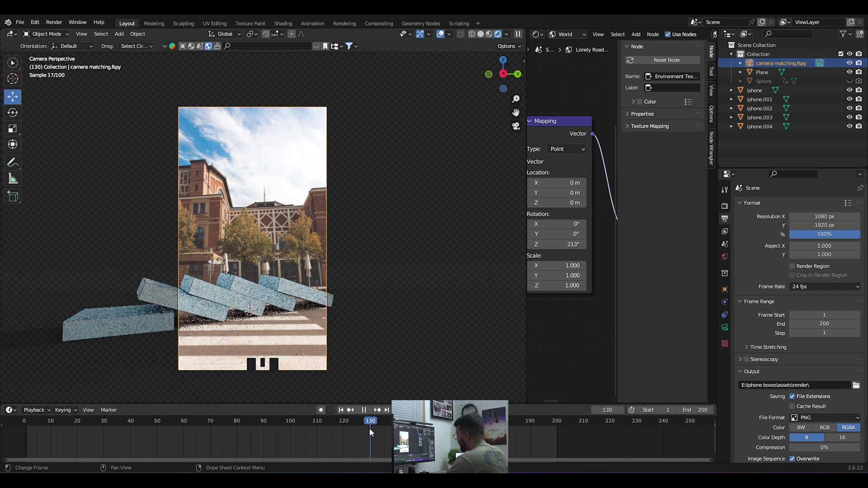
{"action": "left_click", "coordinate": [690, 410]}
{"action": "type", "text": "150"}
{"action": "key", "text": "Return"}
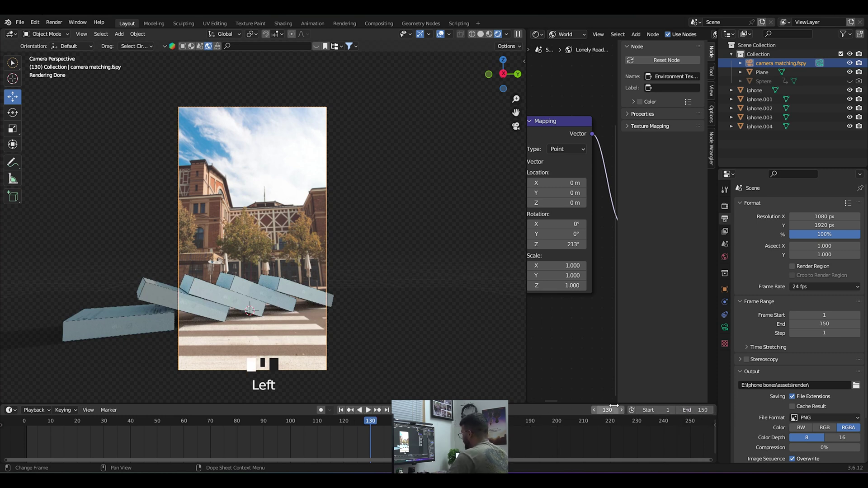
Step: Scrub the toppling boxes back to frame 53 and render the full animation
{"action": "left_click_drag", "start_coordinate": [370, 426], "coordinate": [167, 441]}
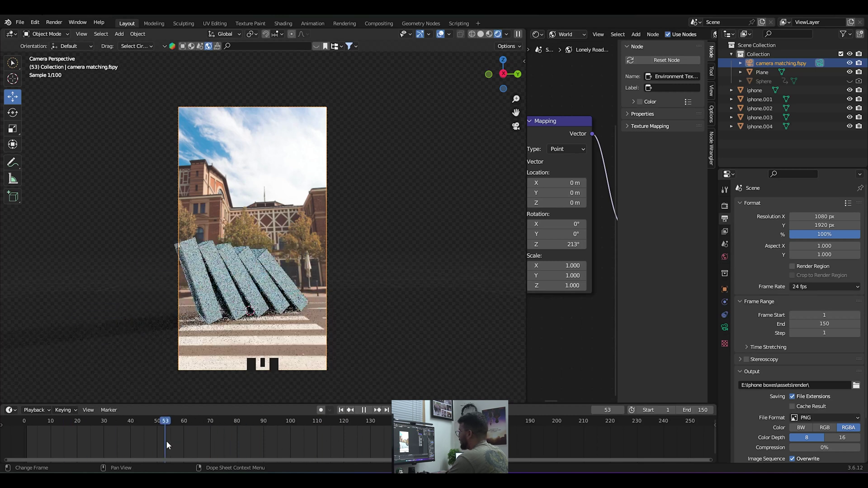
{"action": "left_click", "coordinate": [54, 22]}
{"action": "left_click", "coordinate": [64, 41]}
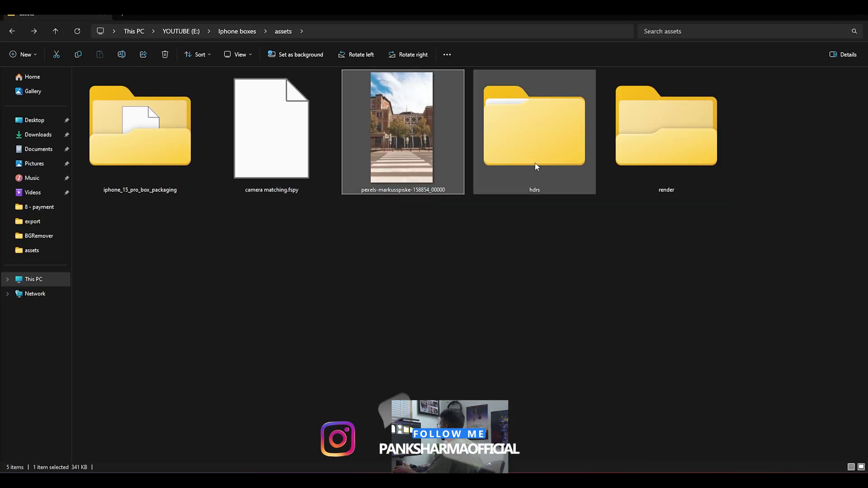
Step: Switch to File Explorer and look through the rendered PNG frames in the render folder
{"action": "double_click", "coordinate": [639, 136]}
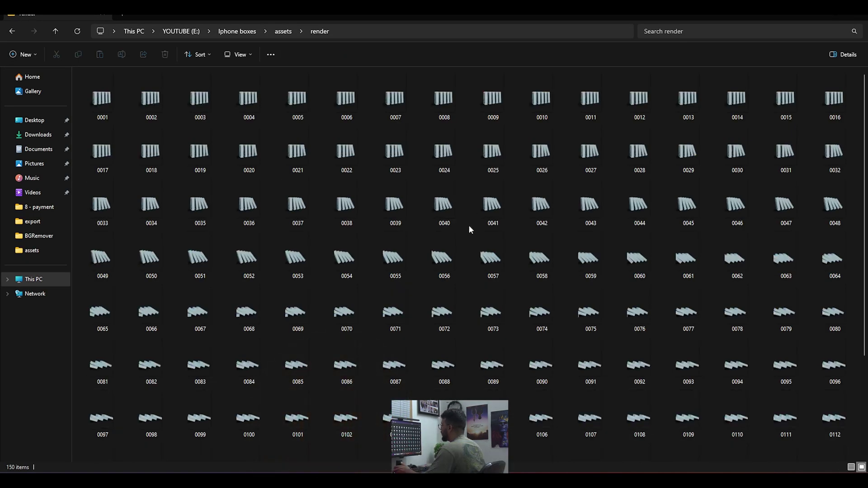
{"action": "scroll", "coordinate": [468, 226], "scroll_direction": "down", "scroll_amount": 3}
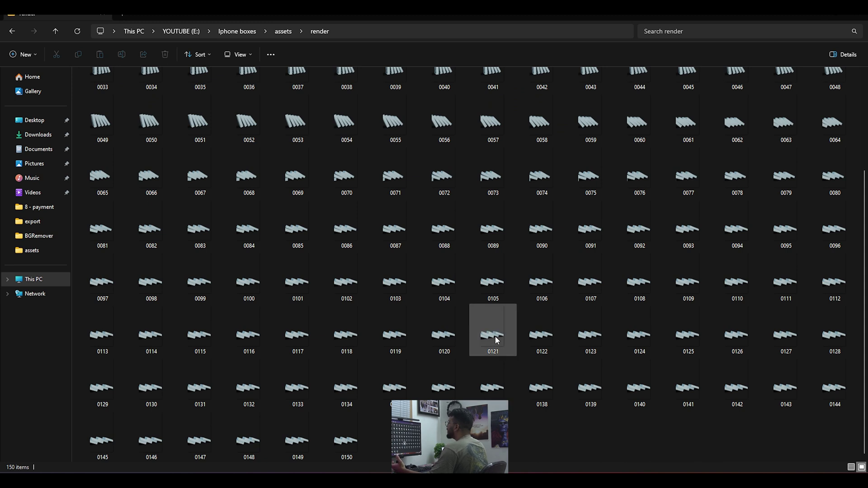
{"action": "scroll", "coordinate": [495, 335], "scroll_direction": "up", "scroll_amount": 3}
{"action": "scroll", "coordinate": [482, 287], "scroll_direction": "down", "scroll_amount": 3}
{"action": "scroll", "coordinate": [482, 285], "scroll_direction": "up", "scroll_amount": 3}
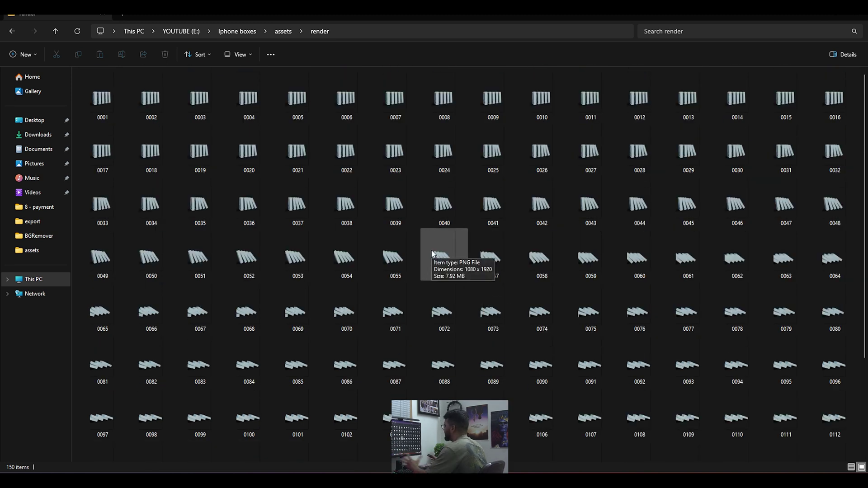
{"action": "scroll", "coordinate": [399, 226], "scroll_direction": "down", "scroll_amount": 3}
{"action": "key", "text": "alt+Left"}
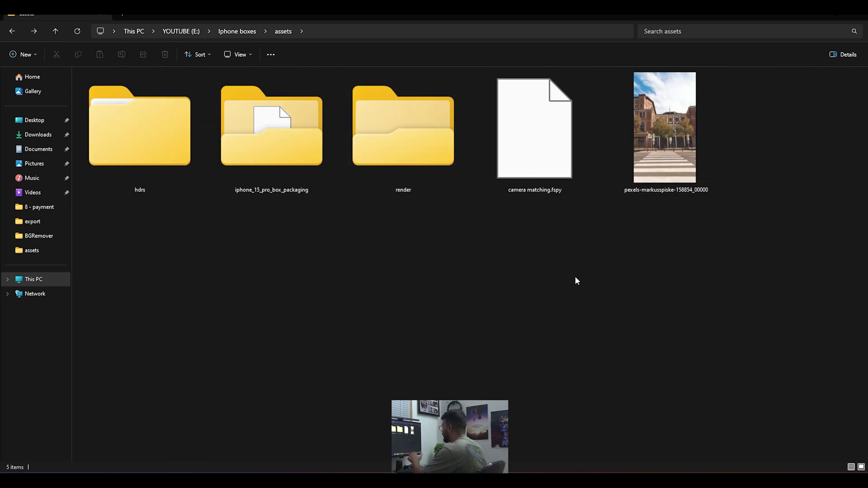
{"action": "left_click", "coordinate": [415, 134]}
{"action": "double_click", "coordinate": [414, 131]}
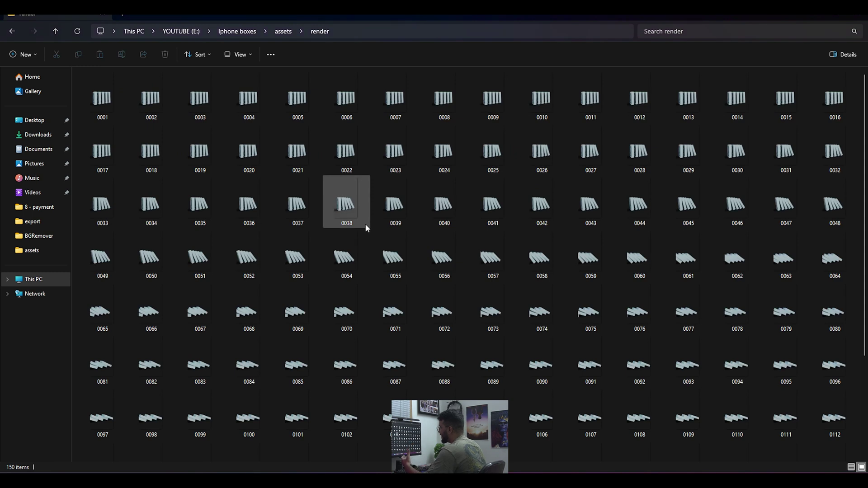
{"action": "key", "text": "alt+Left"}
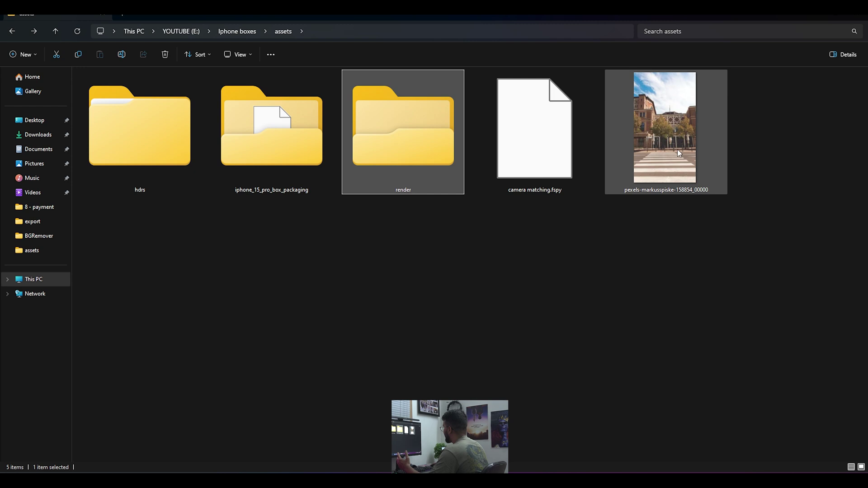
Step: Bring the pexels-markusspiske street photo from the assets folder into After Effects and create a composition from it
{"action": "left_click", "coordinate": [677, 150]}
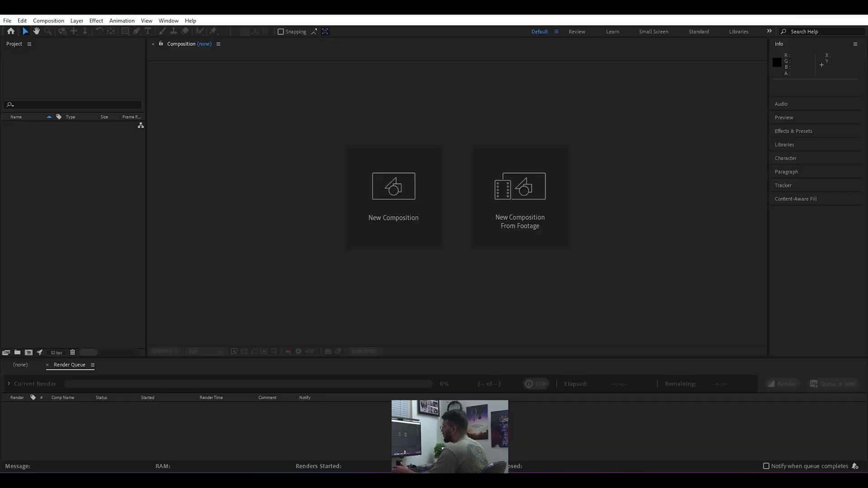
{"action": "left_click_drag", "start_coordinate": [135, 204], "coordinate": [101, 185]}
{"action": "left_click_drag", "start_coordinate": [29, 125], "coordinate": [7, 352]}
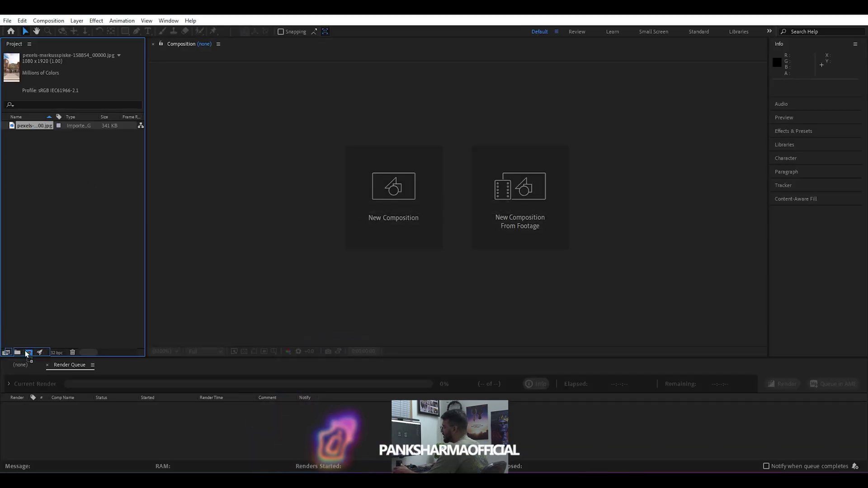
{"action": "left_click", "coordinate": [181, 445]}
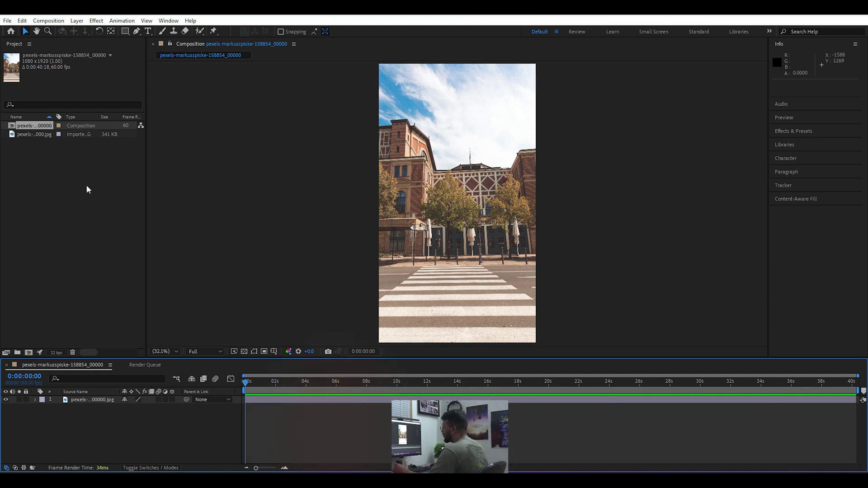
Step: Import the rendered frames from the render folder as a PNG sequence starting with 0001
{"action": "double_click", "coordinate": [71, 202]}
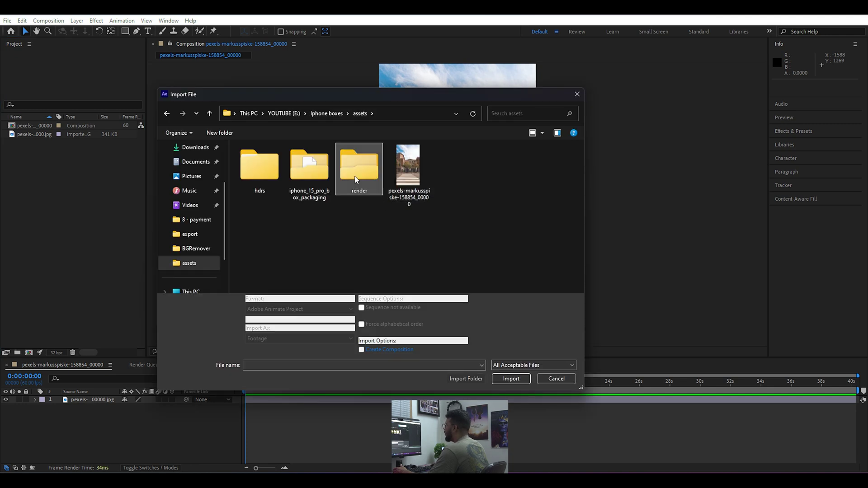
{"action": "double_click", "coordinate": [358, 166]}
{"action": "left_click", "coordinate": [262, 171]}
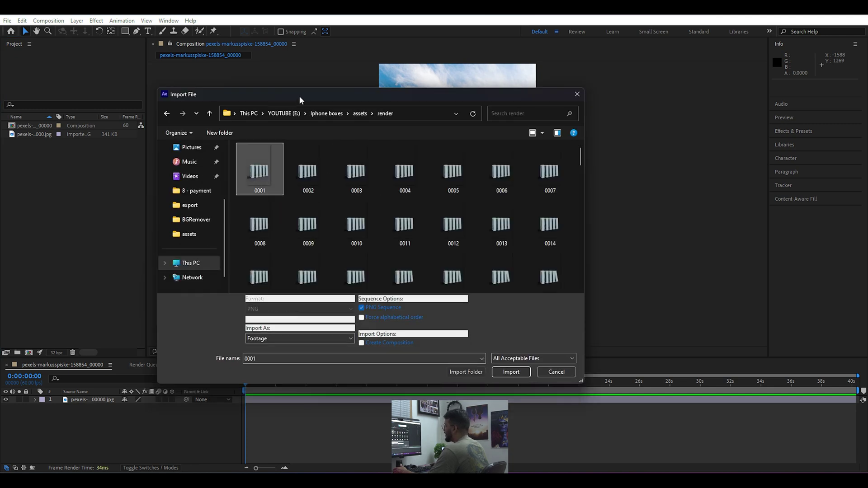
{"action": "left_click_drag", "start_coordinate": [300, 95], "coordinate": [288, 96]}
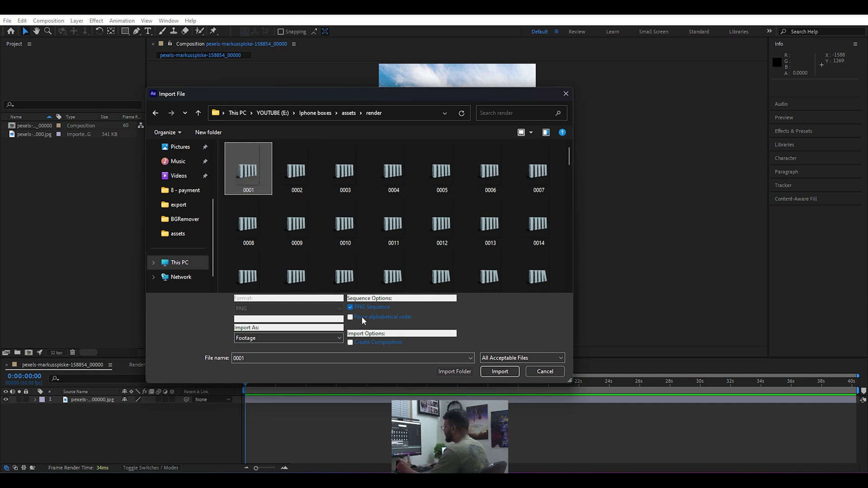
{"action": "left_click", "coordinate": [351, 309]}
{"action": "left_click", "coordinate": [499, 371]}
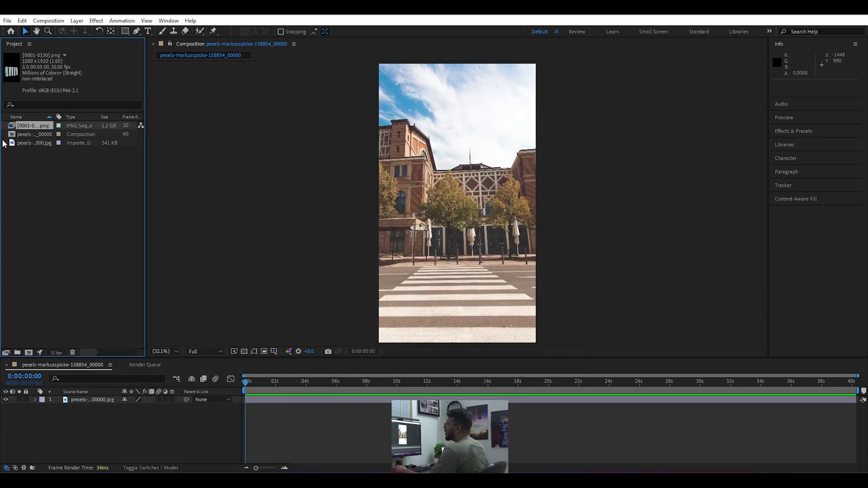
Step: Interpret the imported PNG sequence at an assumed frame rate of 25 frames per second
{"action": "right_click", "coordinate": [34, 128]}
{"action": "mouse_move", "coordinate": [131, 191]}
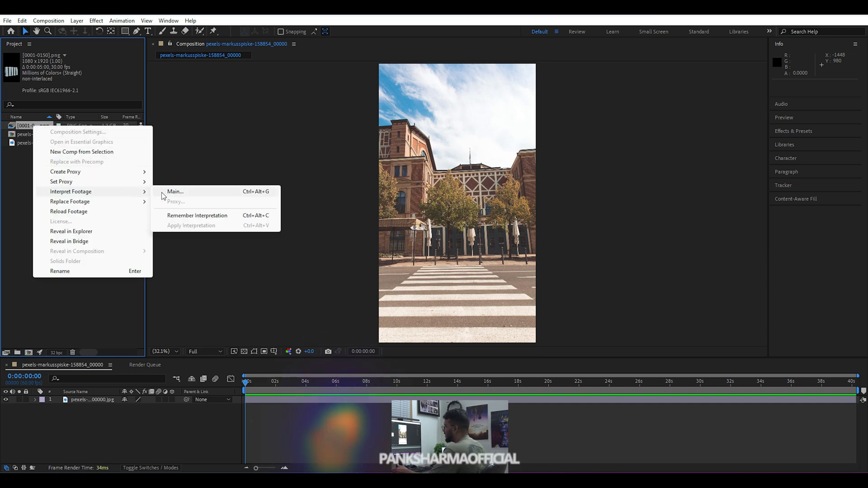
{"action": "left_click", "coordinate": [163, 196]}
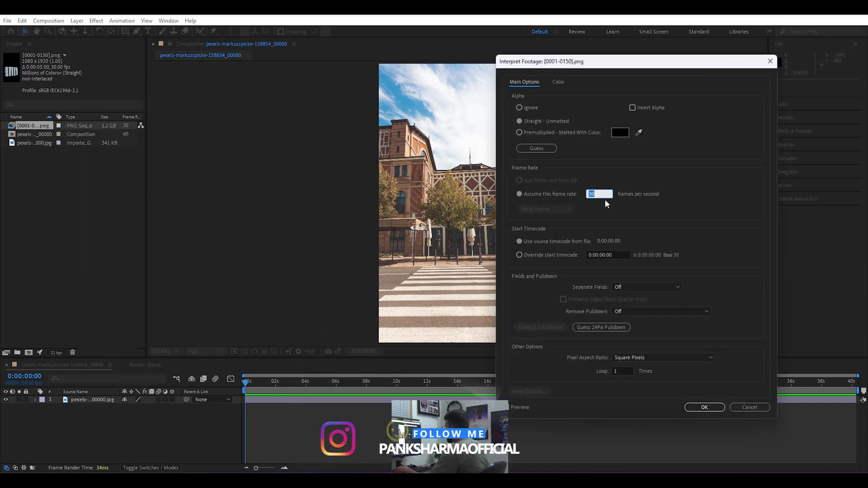
{"action": "type", "text": "25"}
{"action": "left_click", "coordinate": [673, 210]}
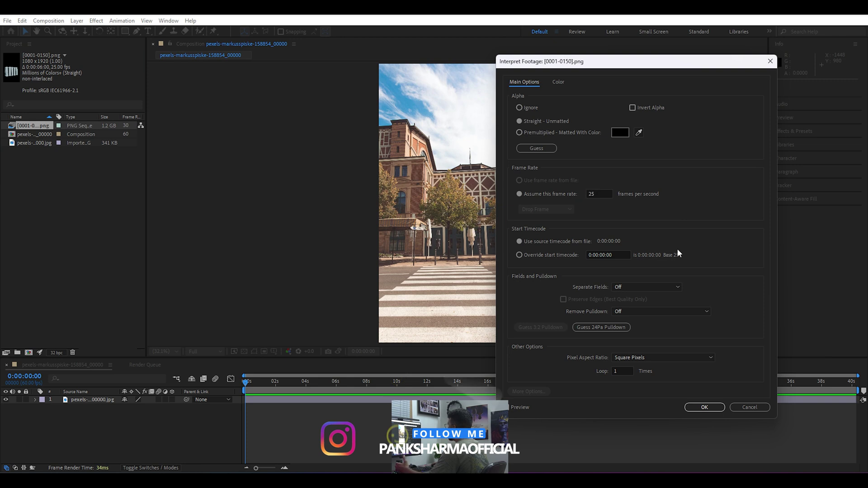
{"action": "left_click", "coordinate": [703, 406]}
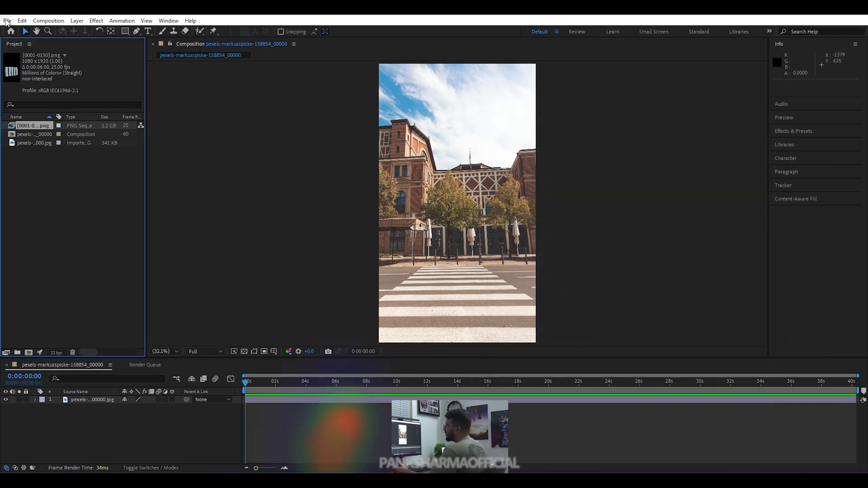
Step: Set the composition's frame rate to 25 fps and place the PNG sequence above the street photo layer
{"action": "left_click_drag", "start_coordinate": [31, 125], "coordinate": [66, 213]}
{"action": "left_click", "coordinate": [105, 429]}
{"action": "right_click", "coordinate": [107, 419]}
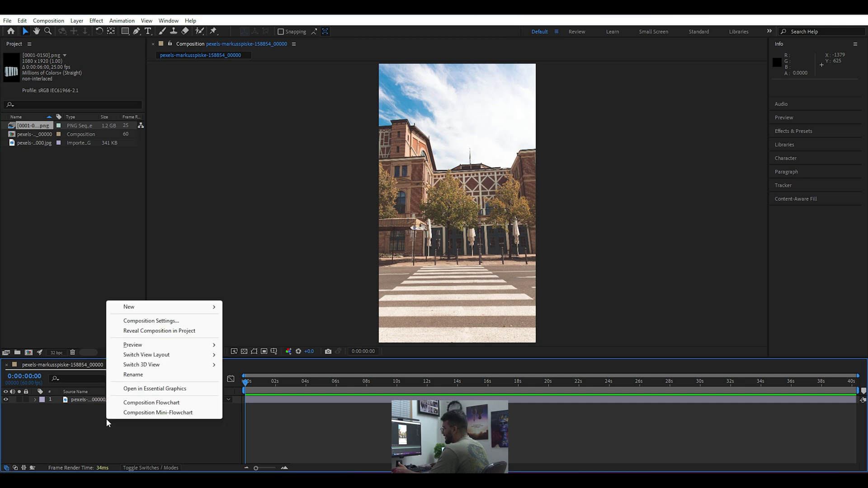
{"action": "left_click", "coordinate": [137, 322]}
{"action": "left_click_drag", "start_coordinate": [189, 264], "coordinate": [171, 264]}
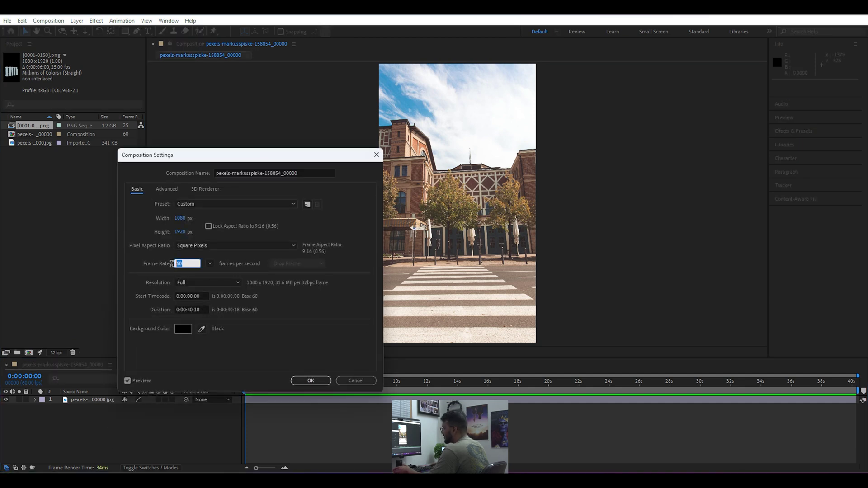
{"action": "left_click", "coordinate": [335, 261]}
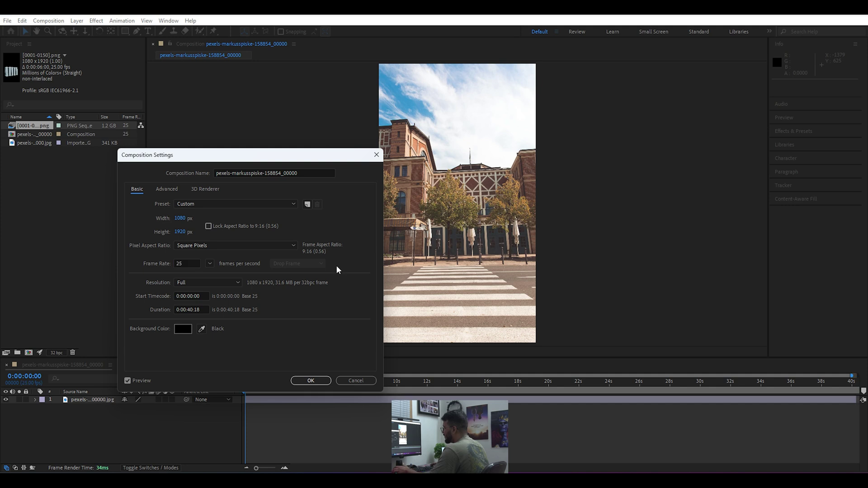
{"action": "left_click", "coordinate": [319, 381]}
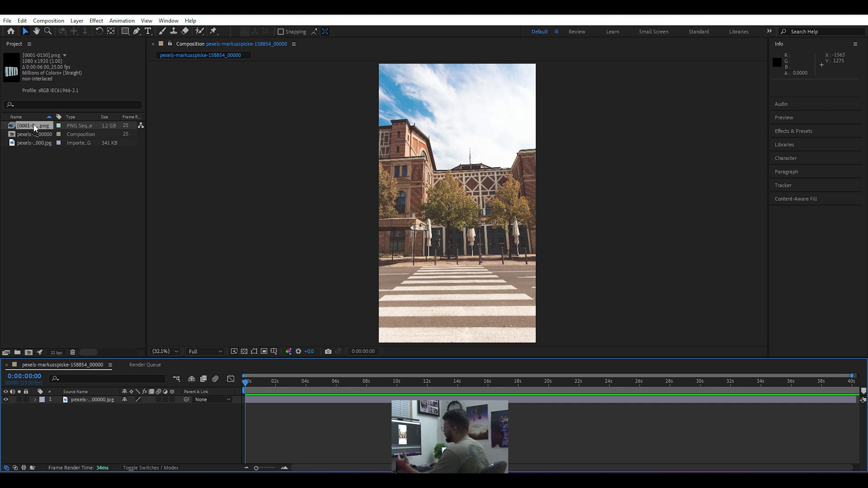
{"action": "left_click_drag", "start_coordinate": [35, 128], "coordinate": [107, 401]}
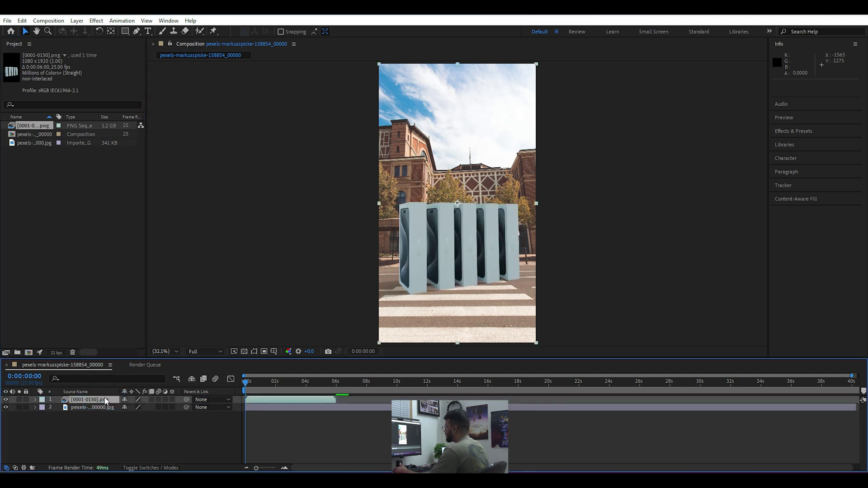
Step: End the work area at the last frame of the PNG sequence layer and trim the composition to it
{"action": "left_click", "coordinate": [306, 399]}
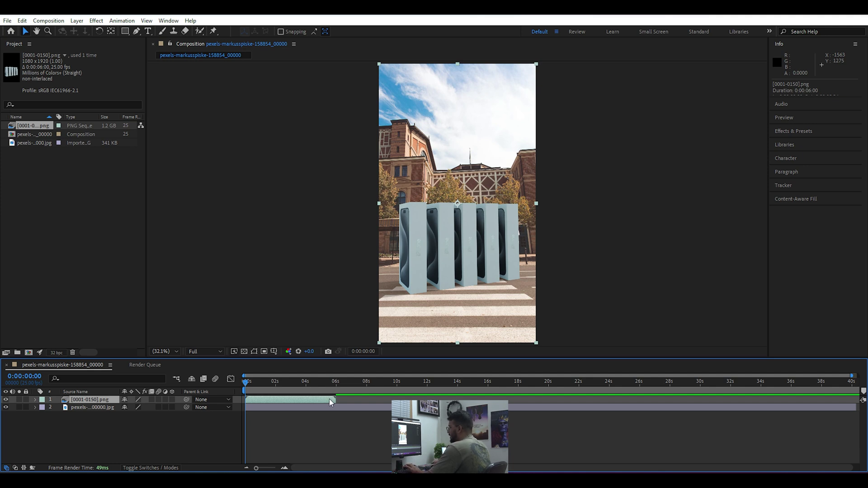
{"action": "key", "text": "o"}
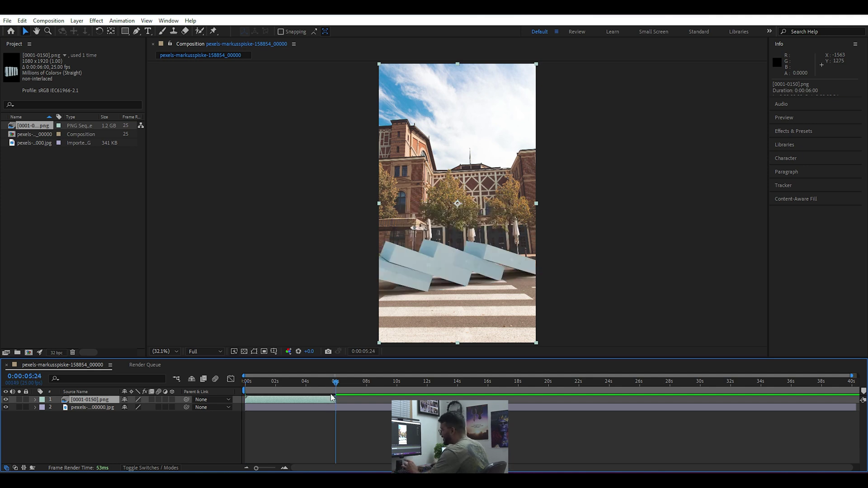
{"action": "key", "text": "n"}
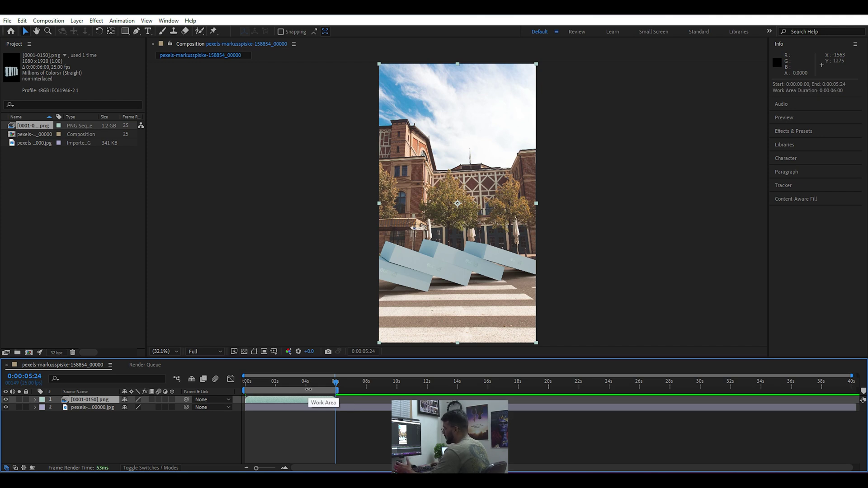
{"action": "right_click", "coordinate": [308, 390]}
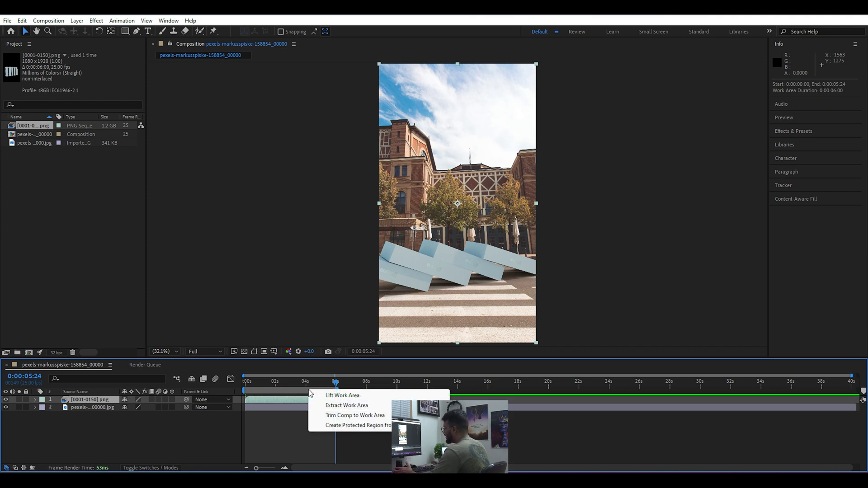
{"action": "left_click", "coordinate": [353, 417]}
Step: Play back the trimmed composition from the first frame to check the toppling boxes, and return to the start
{"action": "left_click_drag", "start_coordinate": [855, 384], "coordinate": [202, 393]}
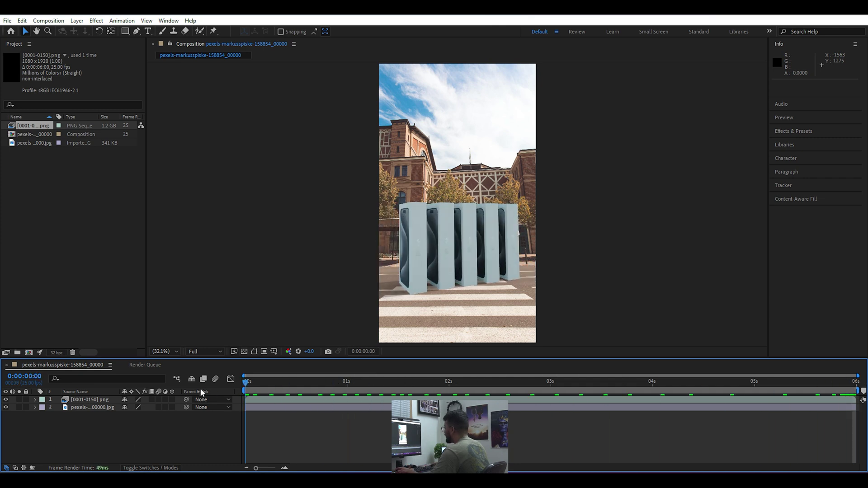
{"action": "key", "text": "space"}
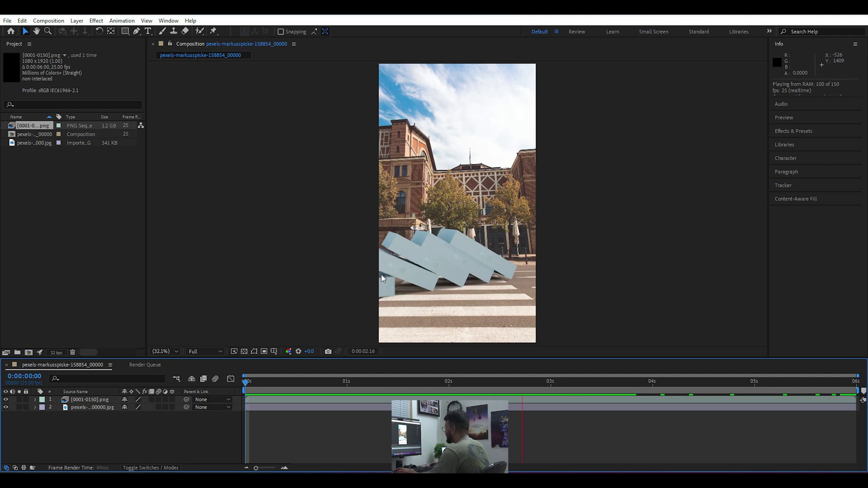
{"action": "key", "text": "space"}
{"action": "left_click_drag", "start_coordinate": [609, 383], "coordinate": [245, 388]}
Step: Shorten the timeline area and dock the composition viewer as a full-height column at the far side of the workspace
{"action": "left_click_drag", "start_coordinate": [407, 358], "coordinate": [406, 381]}
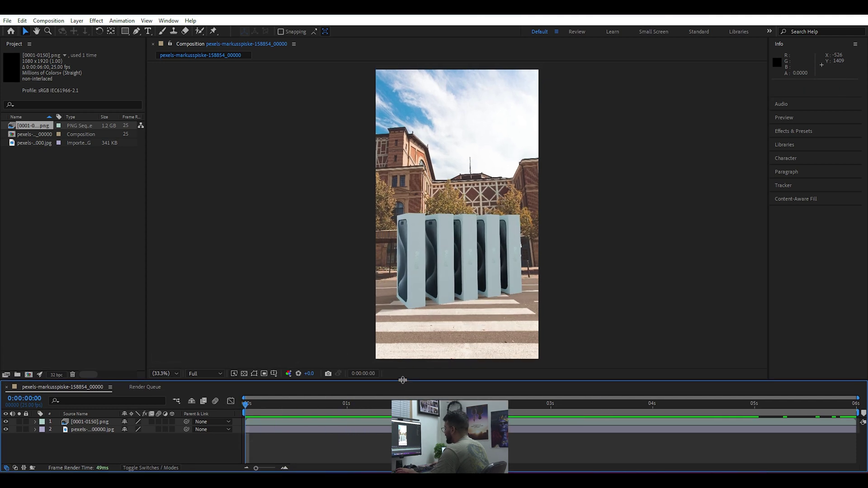
{"action": "left_click", "coordinate": [192, 45]}
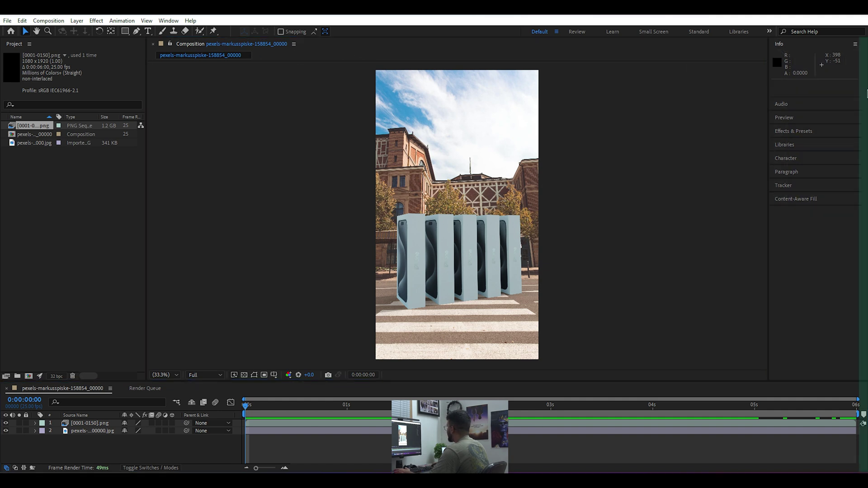
{"action": "left_click_drag", "start_coordinate": [866, 95], "coordinate": [866, 96]}
Step: Duplicate the PNG sequence layer above the street photo
{"action": "left_click", "coordinate": [361, 444]}
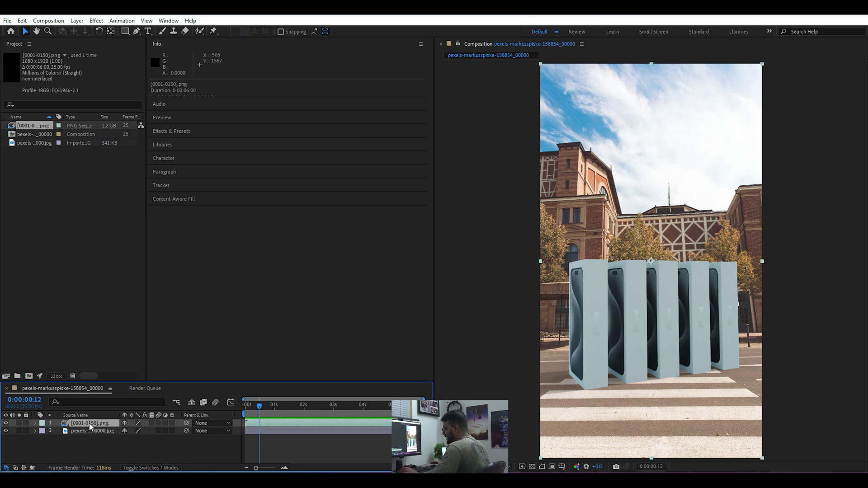
{"action": "key", "text": "ctrl+d"}
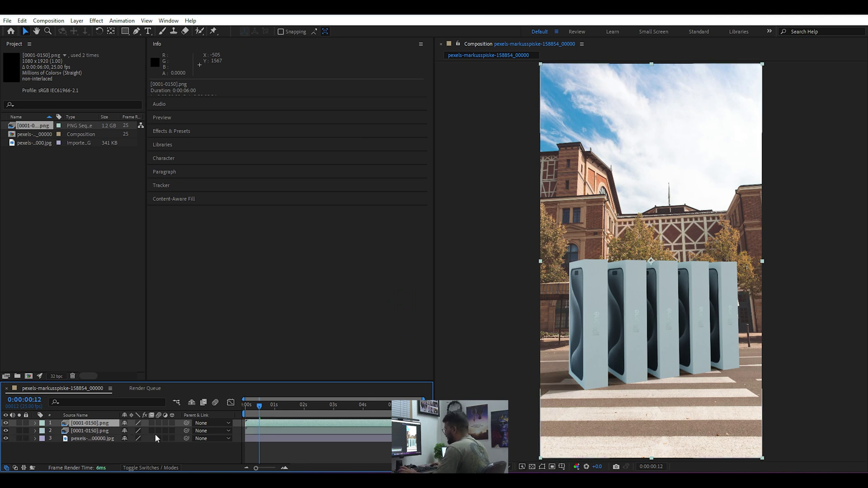
{"action": "left_click", "coordinate": [174, 448]}
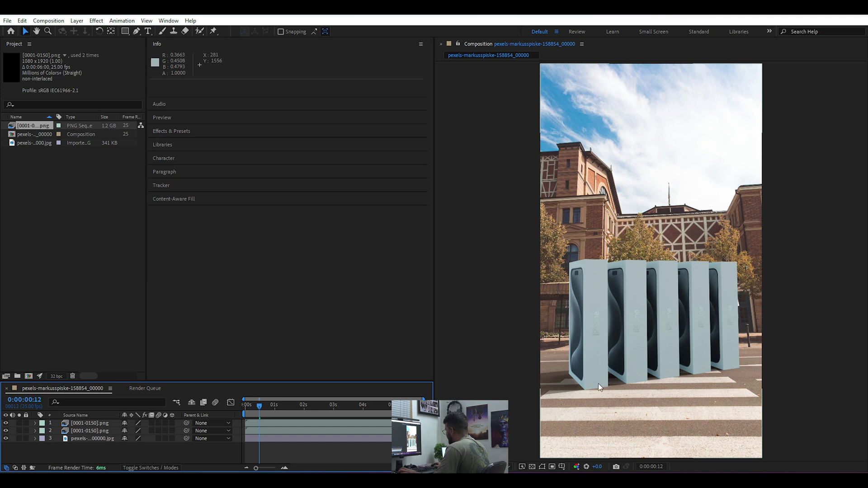
{"action": "left_click", "coordinate": [95, 431]}
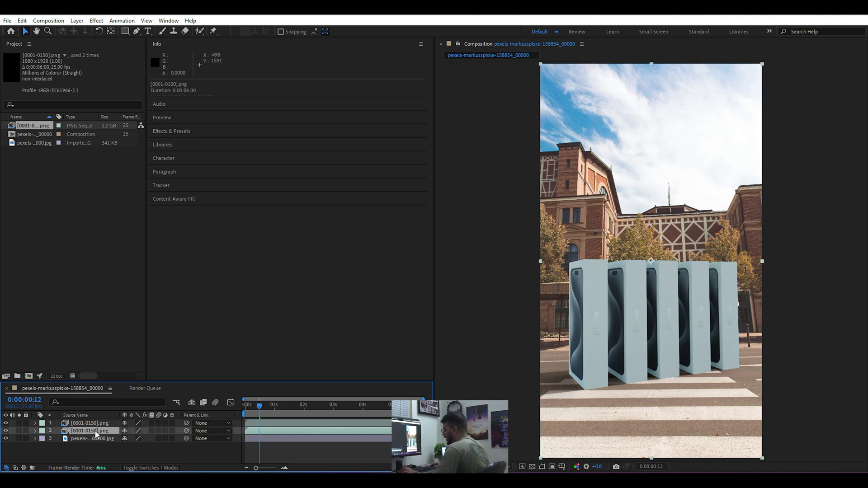
{"action": "key", "text": "ctrl+d"}
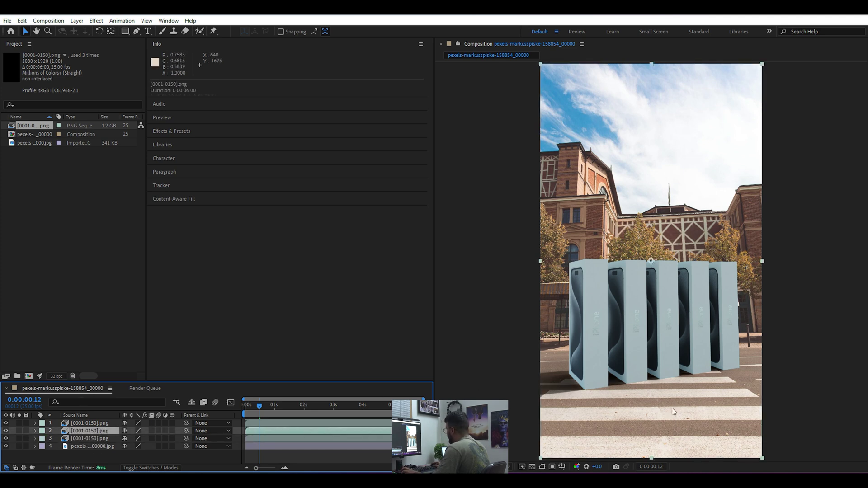
{"action": "left_click_drag", "start_coordinate": [260, 409], "coordinate": [331, 406]}
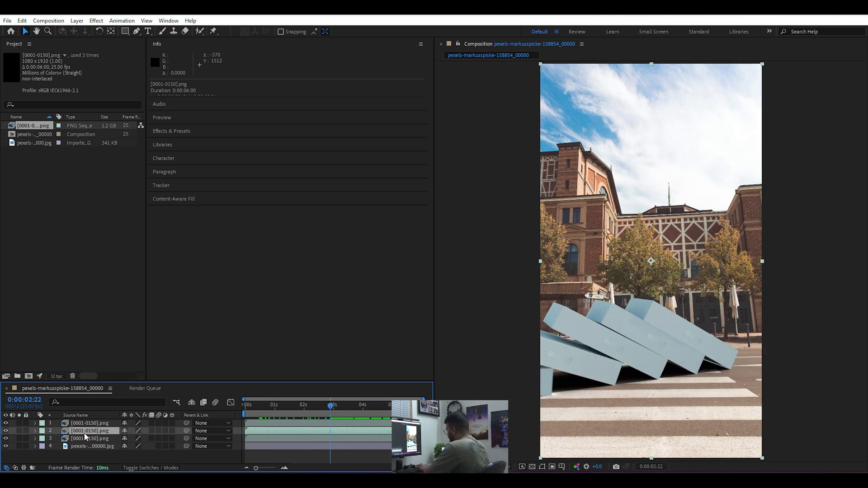
{"action": "key", "text": "Delete"}
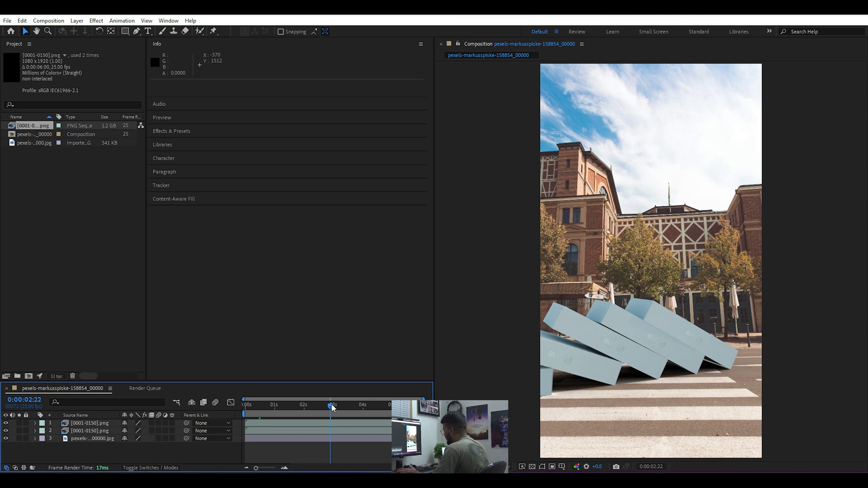
Step: Return to the first frame and apply the Lumetri Color effect to the topmost PNG sequence layer
{"action": "left_click_drag", "start_coordinate": [332, 406], "coordinate": [207, 418]}
{"action": "left_click_drag", "start_coordinate": [276, 416], "coordinate": [256, 424]}
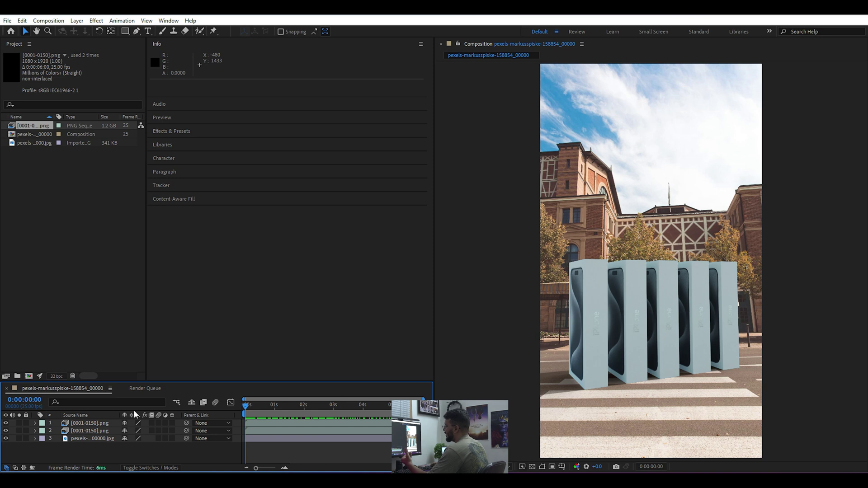
{"action": "left_click", "coordinate": [97, 426]}
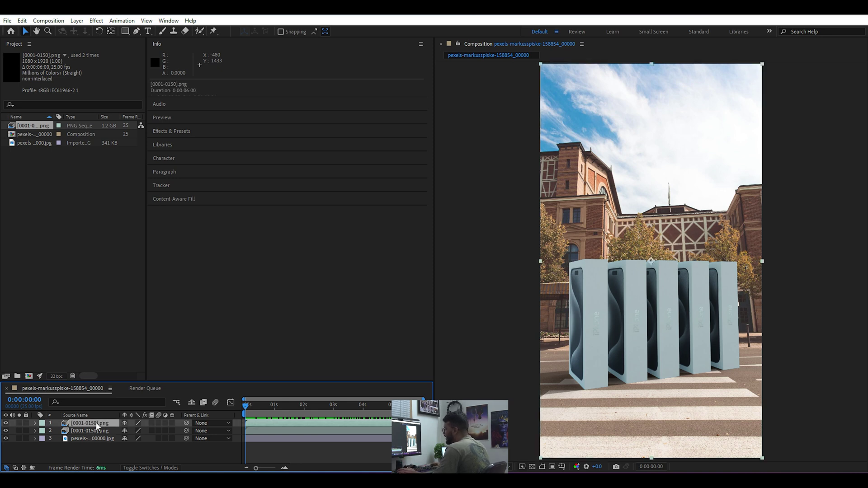
{"action": "left_click", "coordinate": [183, 131]}
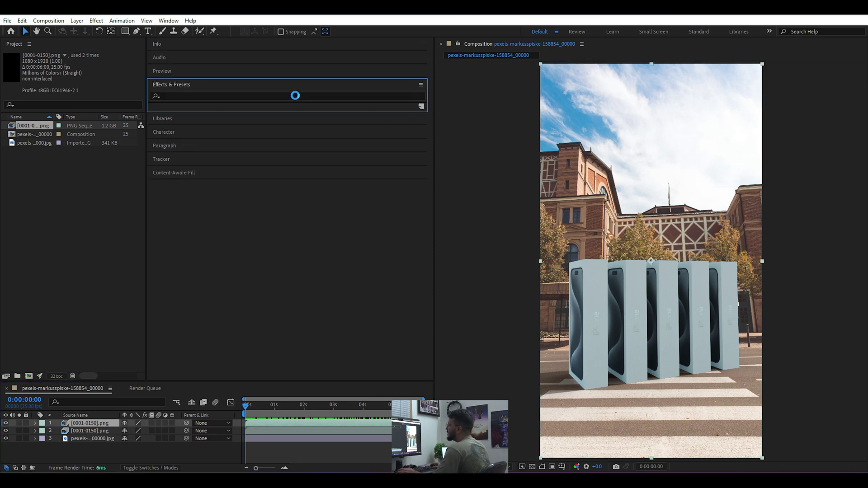
{"action": "left_click", "coordinate": [175, 96]}
{"action": "type", "text": "lumet"}
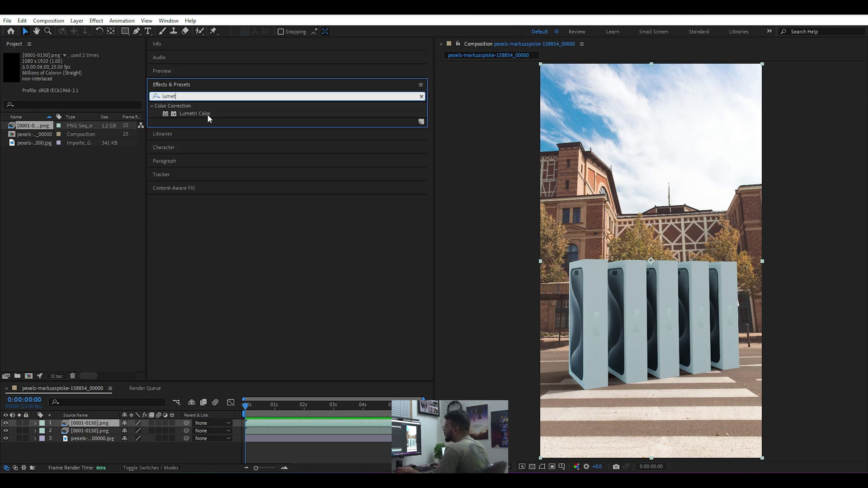
{"action": "left_click_drag", "start_coordinate": [192, 113], "coordinate": [90, 420]}
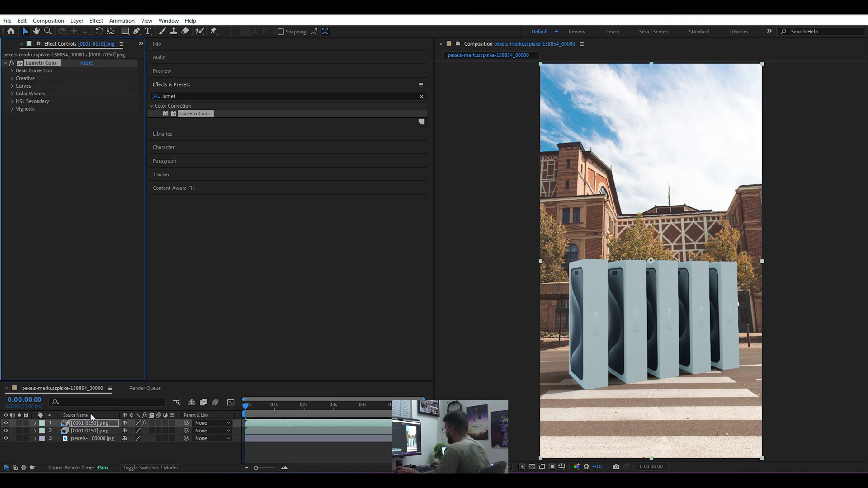
Step: Shape the Lumetri RGB curve into a brightening S-curve, with a raised upper-mid point and a second point holding down the shadows
{"action": "left_click", "coordinate": [12, 86]}
{"action": "left_click_drag", "start_coordinate": [77, 177], "coordinate": [64, 171]}
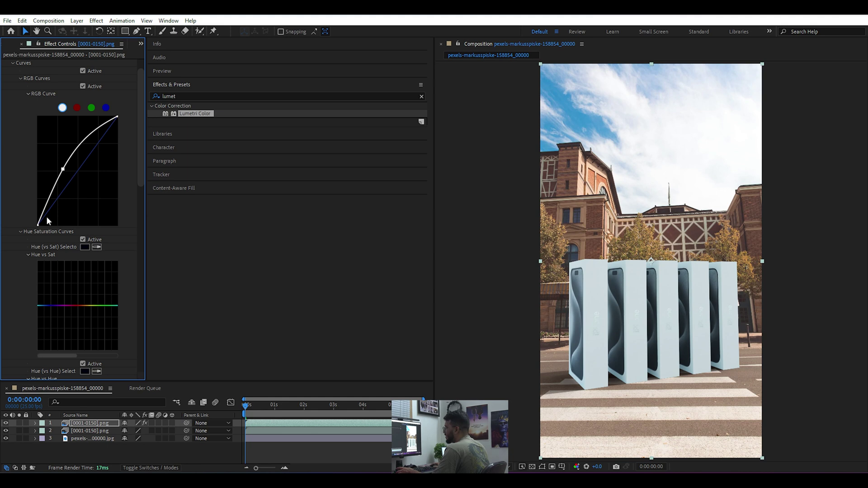
{"action": "left_click_drag", "start_coordinate": [43, 218], "coordinate": [50, 218]}
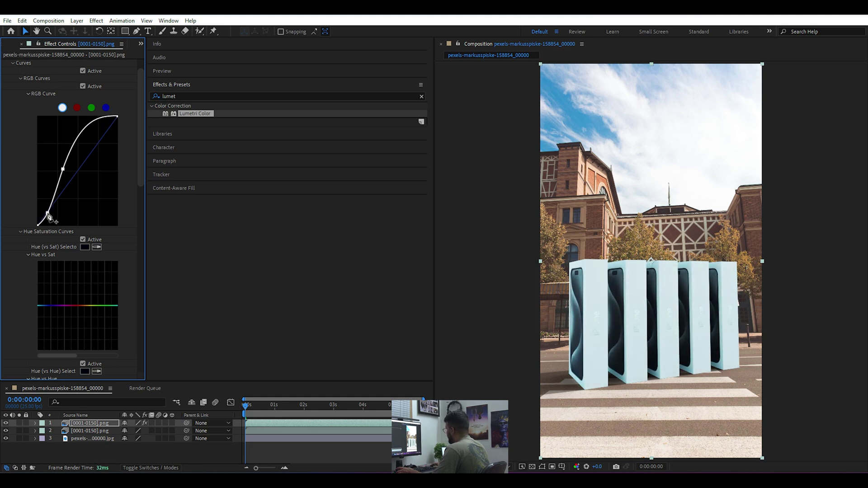
{"action": "left_click", "coordinate": [151, 453]}
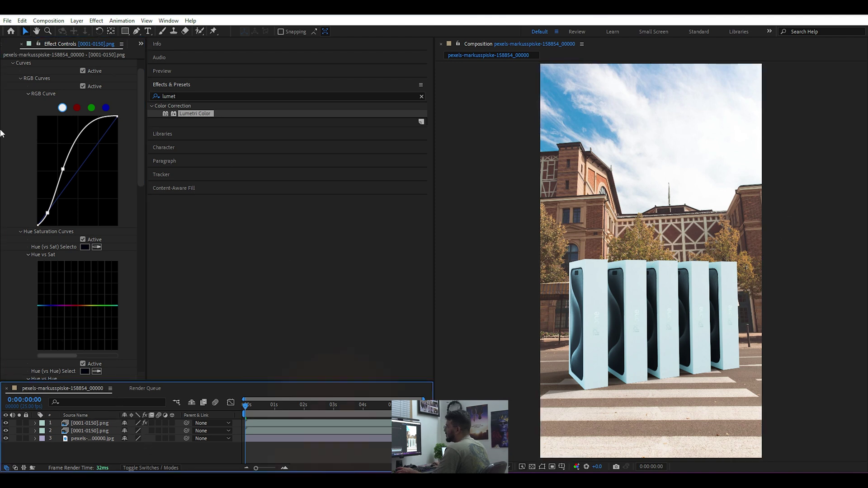
Step: Shift the Lumetri Creative shadow tint very slightly off centre toward yellow and scrub the timeline to check the grade
{"action": "scroll", "coordinate": [9, 131], "scroll_direction": "up", "scroll_amount": 2}
{"action": "left_click", "coordinate": [12, 85]}
{"action": "left_click", "coordinate": [12, 78]}
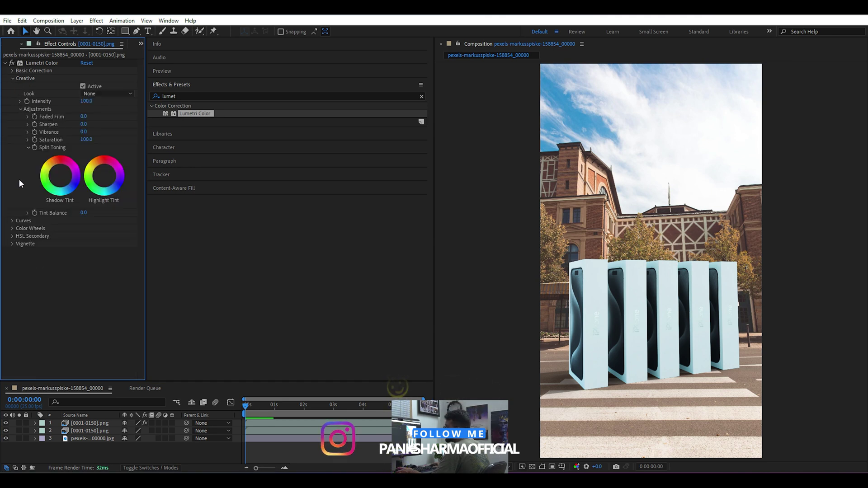
{"action": "left_click", "coordinate": [52, 169]}
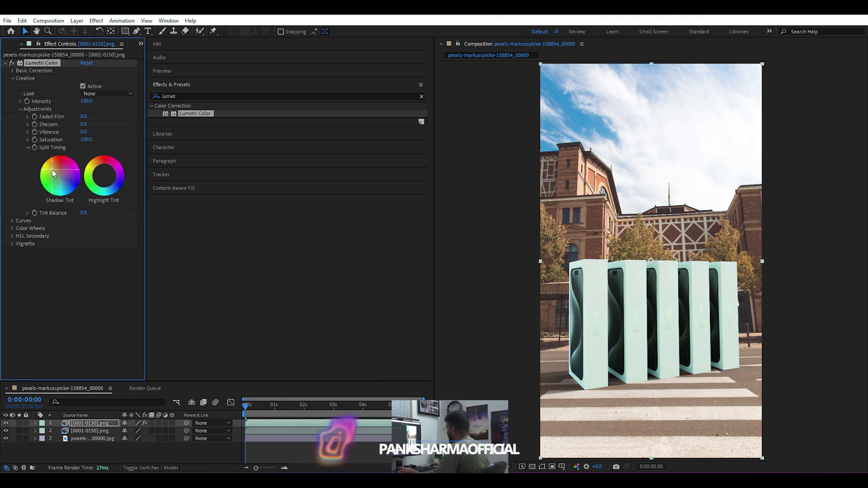
{"action": "left_click_drag", "start_coordinate": [54, 170], "coordinate": [54, 170]}
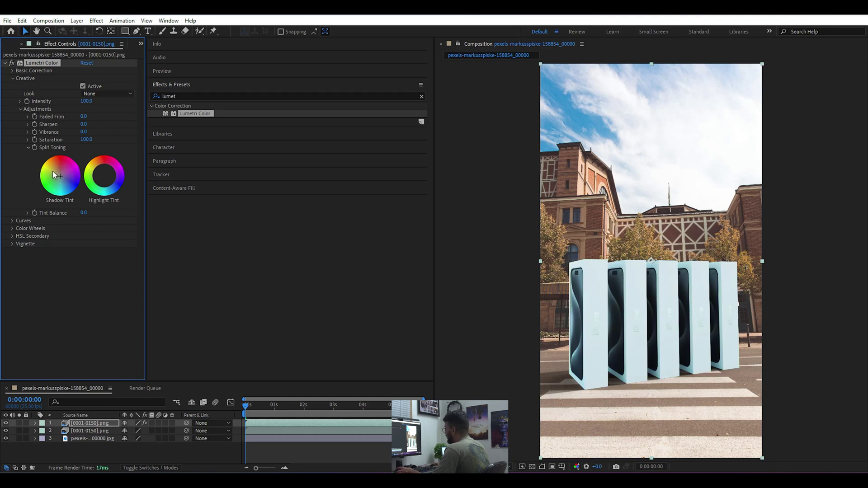
{"action": "left_click", "coordinate": [47, 166]}
{"action": "left_click", "coordinate": [58, 175]}
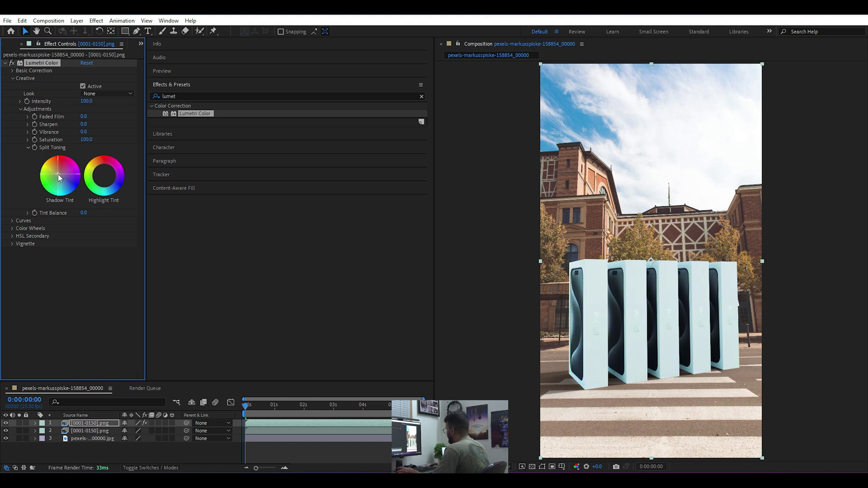
{"action": "left_click", "coordinate": [140, 459]}
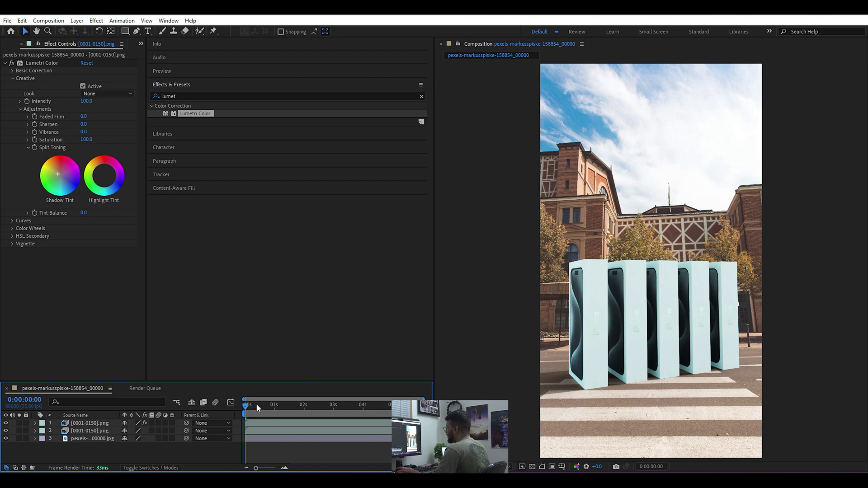
{"action": "left_click_drag", "start_coordinate": [264, 408], "coordinate": [226, 447]}
{"action": "left_click_drag", "start_coordinate": [247, 408], "coordinate": [200, 420]}
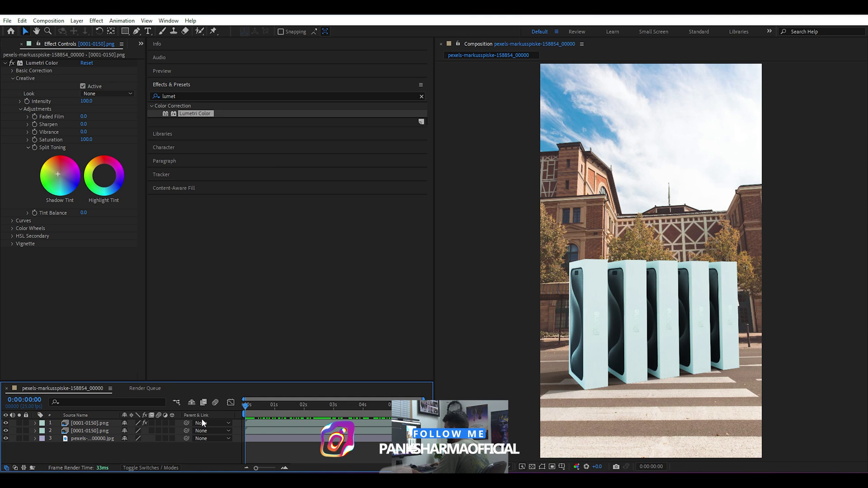
Step: Copy the Lumetri Color effect from the top PNG sequence layer onto the second one and scrub through the result
{"action": "left_click", "coordinate": [107, 424]}
{"action": "left_click", "coordinate": [41, 65]}
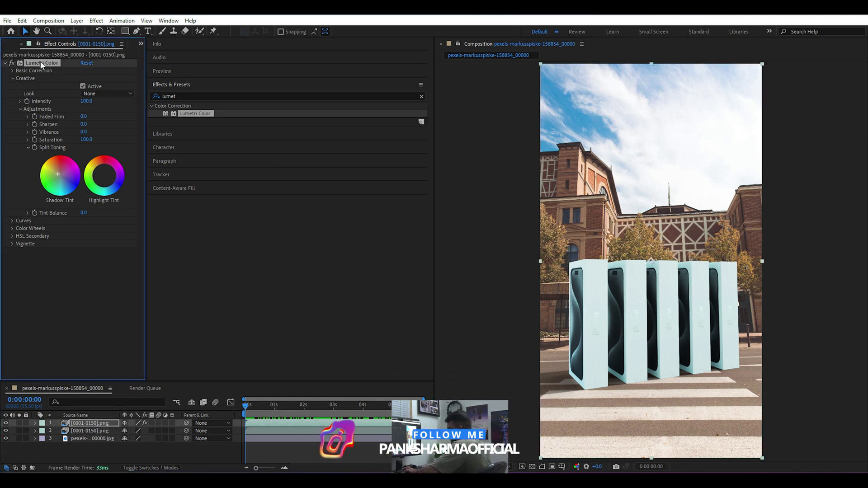
{"action": "left_click", "coordinate": [84, 430]}
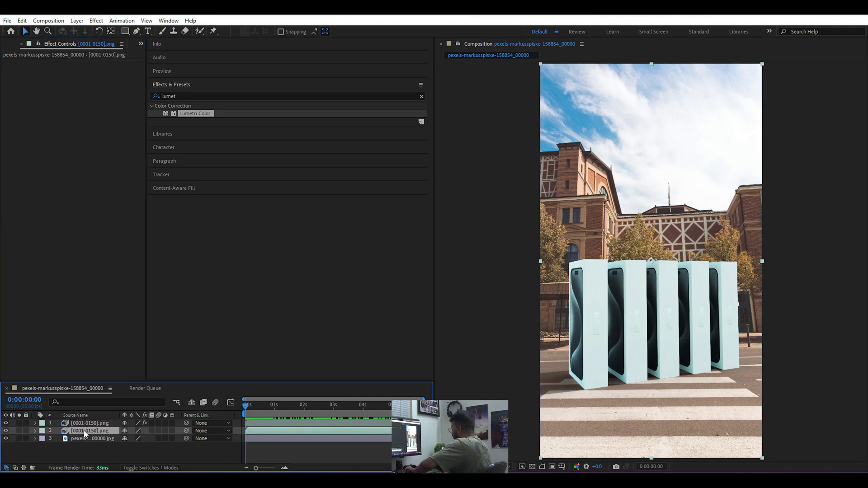
{"action": "key", "text": "ctrl+v"}
{"action": "left_click", "coordinate": [167, 457]}
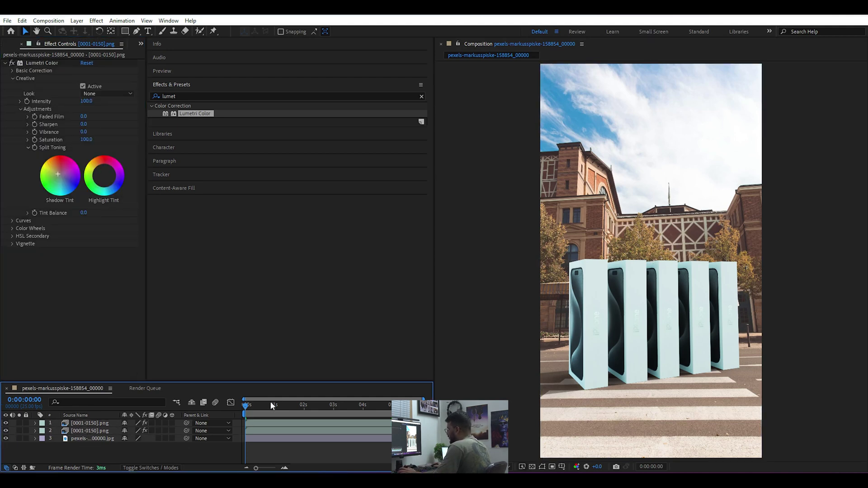
{"action": "left_click_drag", "start_coordinate": [249, 408], "coordinate": [191, 422]}
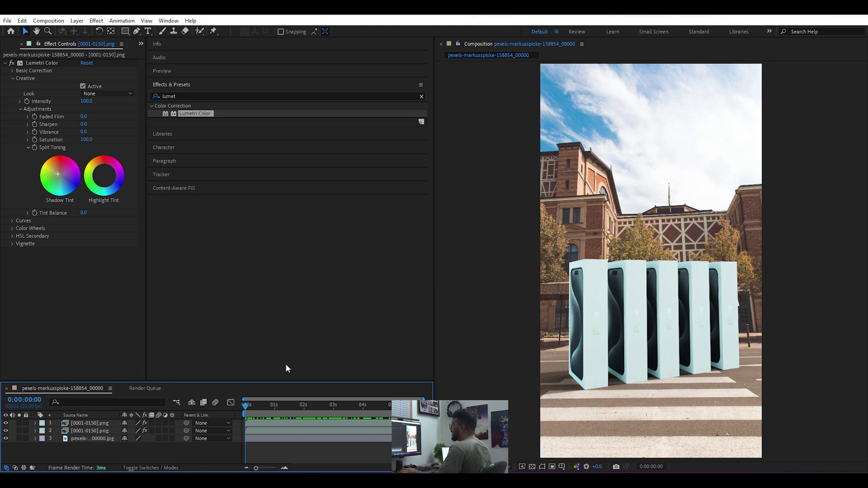
Step: Pre-compose all three layers into one composition, moving all attributes into it, and play back the result
{"action": "left_click_drag", "start_coordinate": [89, 456], "coordinate": [86, 425]}
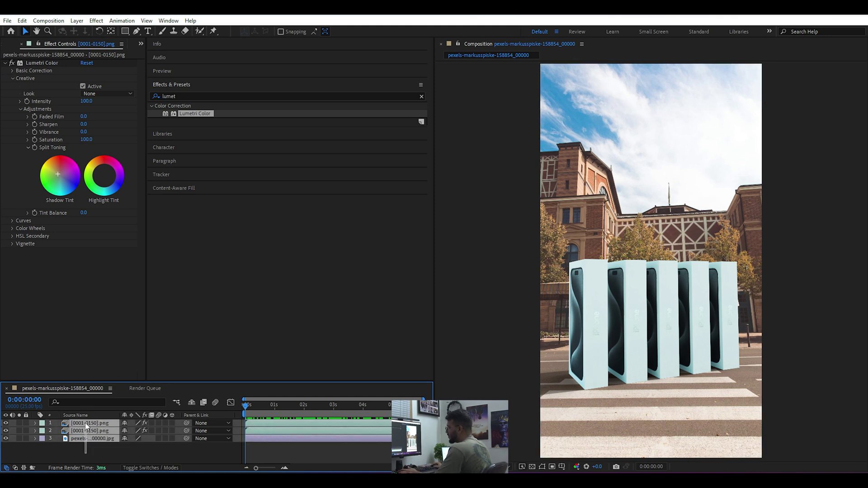
{"action": "right_click", "coordinate": [86, 425]}
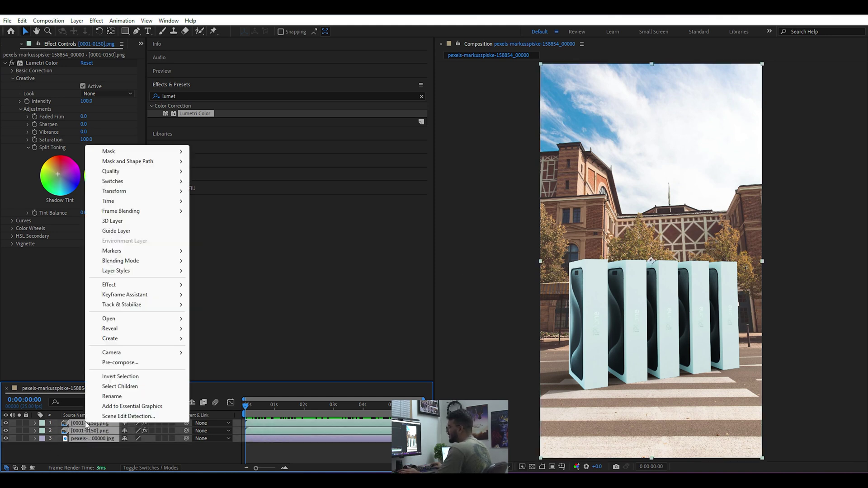
{"action": "left_click", "coordinate": [104, 364]}
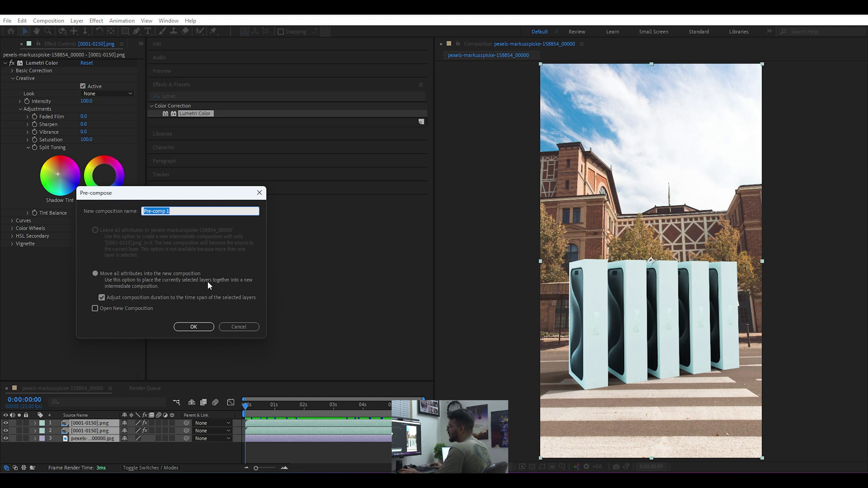
{"action": "left_click", "coordinate": [193, 327]}
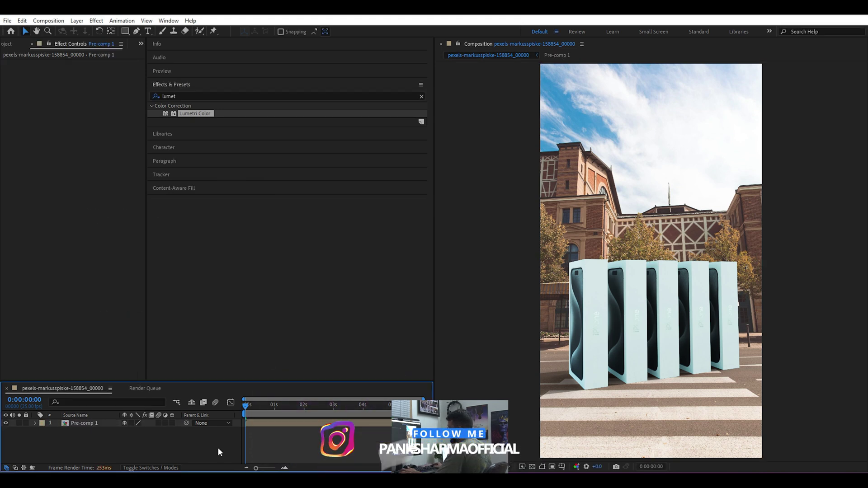
{"action": "key", "text": "space"}
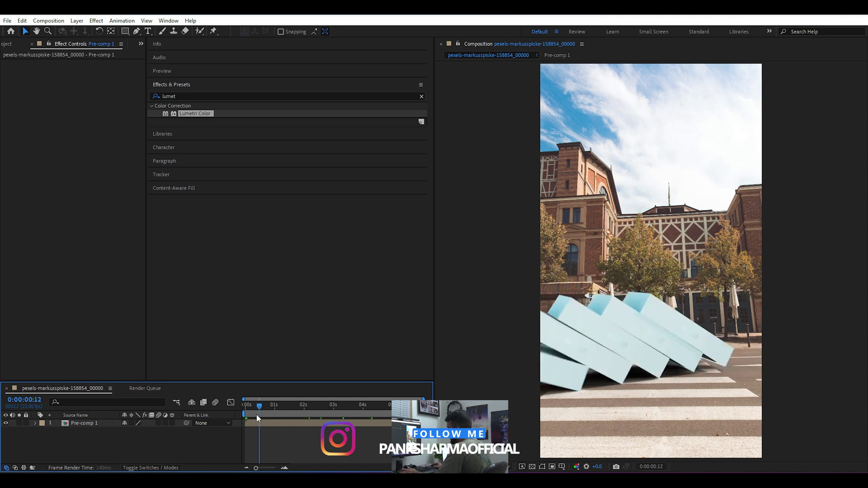
Step: Add the expression wiggle(3,9) to the pre-comp layer's Position and scrub the timeline to check the camera shake
{"action": "left_click", "coordinate": [120, 422]}
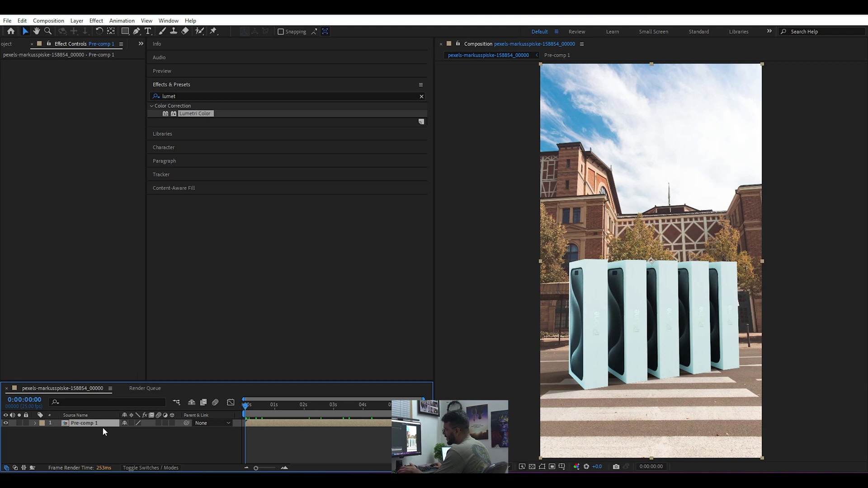
{"action": "key", "text": "p"}
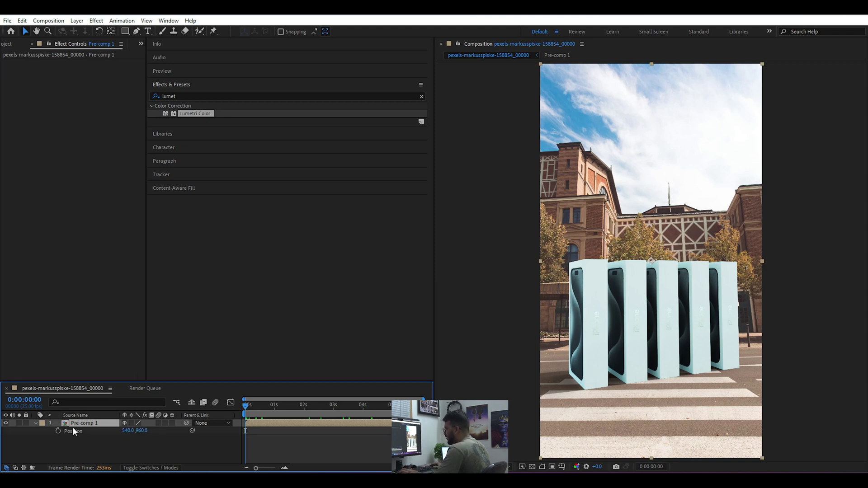
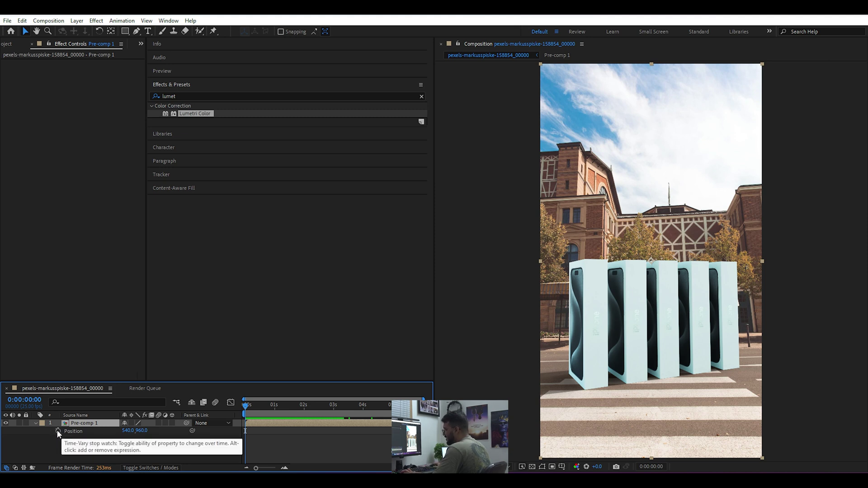
{"action": "left_click", "coordinate": [58, 431], "text": "alt"}
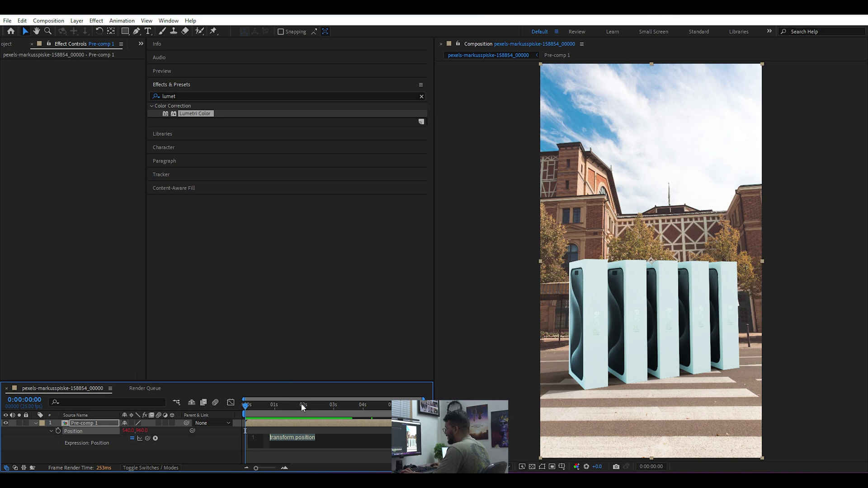
{"action": "type", "text": "wigg"}
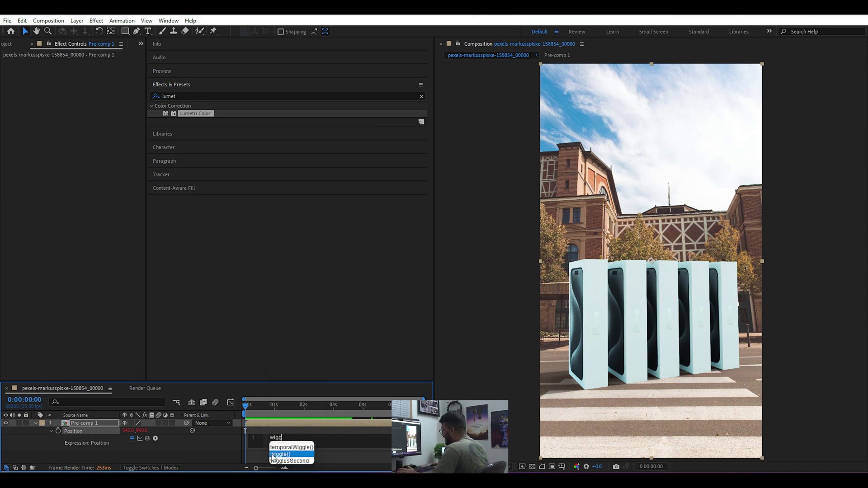
{"action": "left_click", "coordinate": [282, 455]}
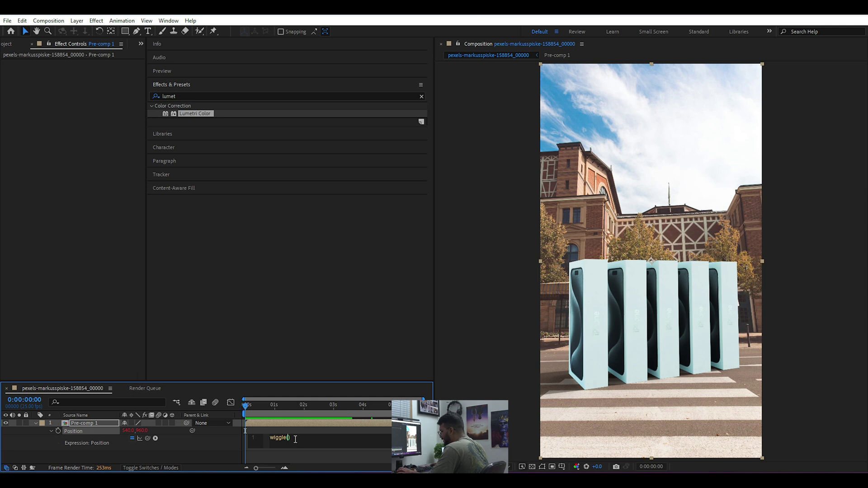
{"action": "type", "text": "3,9"}
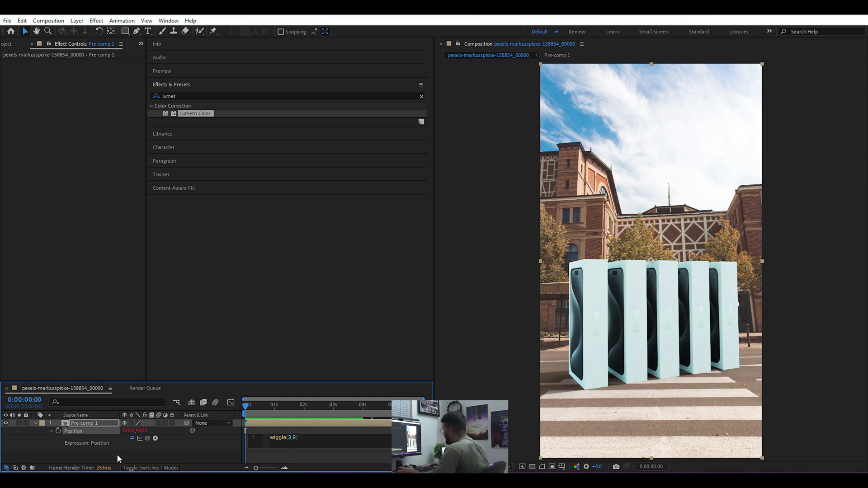
{"action": "left_click", "coordinate": [116, 454]}
{"action": "left_click", "coordinate": [249, 406]}
{"action": "left_click_drag", "start_coordinate": [252, 408], "coordinate": [299, 410]}
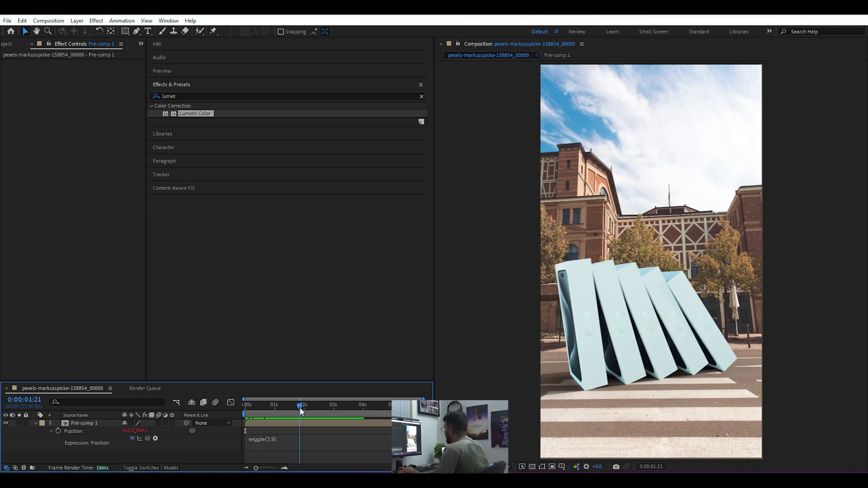
Step: Scale the pre-comp layer to 102% to cover the exposed frame edges, and preview the animation from the start
{"action": "scroll", "coordinate": [601, 199], "scroll_direction": "up", "scroll_amount": 2}
{"action": "scroll", "coordinate": [612, 190], "scroll_direction": "up", "scroll_amount": 2}
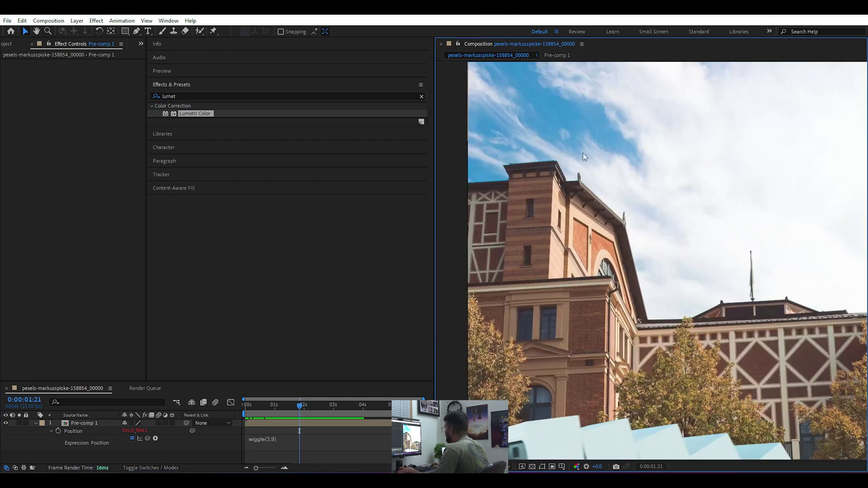
{"action": "left_click", "coordinate": [86, 424]}
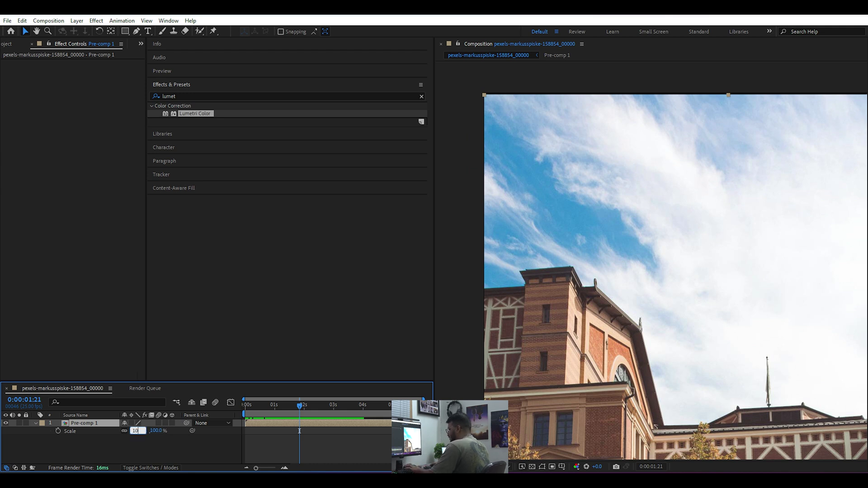
{"action": "key", "text": "Return"}
{"action": "left_click", "coordinate": [193, 456]}
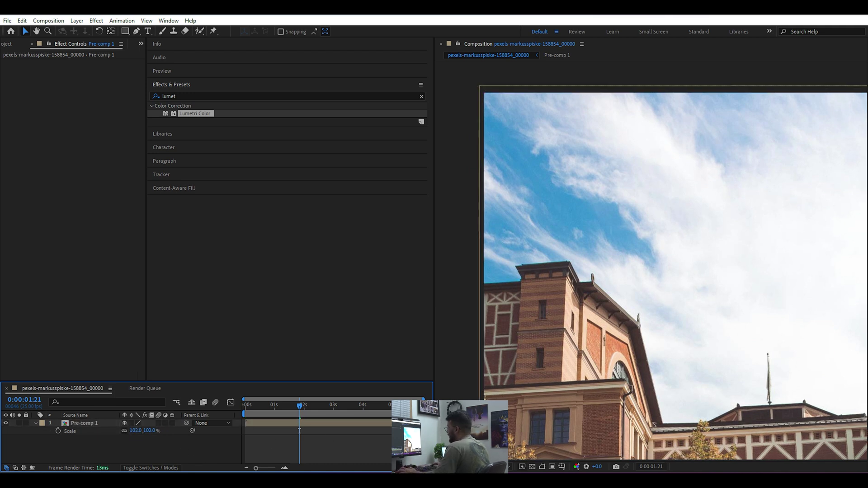
{"action": "left_click", "coordinate": [453, 466]}
{"action": "left_click", "coordinate": [466, 307]}
{"action": "left_click_drag", "start_coordinate": [305, 406], "coordinate": [242, 431]}
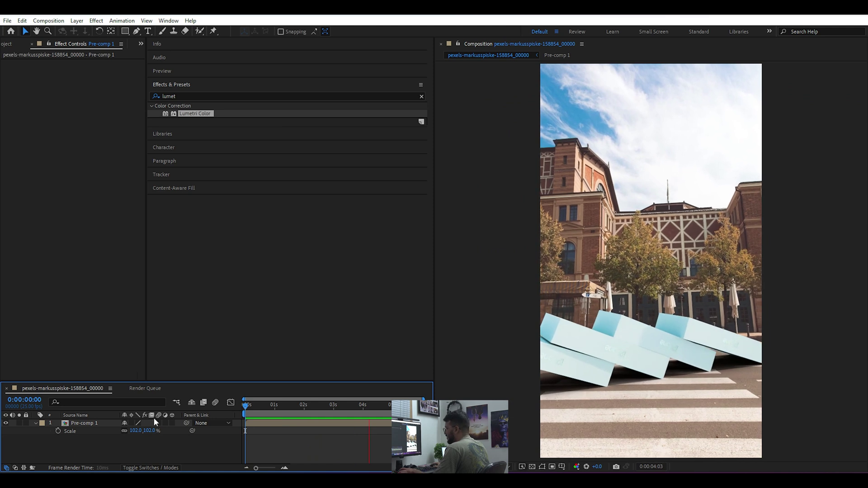
Step: Change the pre-comp's Position expression to wiggle(3,6), preview the softer shake, and return to the first frame
{"action": "left_click", "coordinate": [93, 424]}
{"action": "left_click", "coordinate": [50, 431]}
{"action": "left_click", "coordinate": [260, 439]}
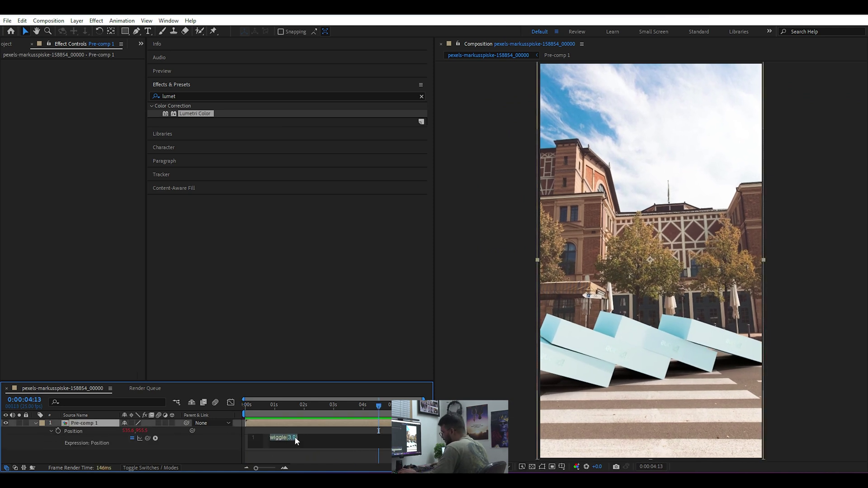
{"action": "type", "text": ",6"}
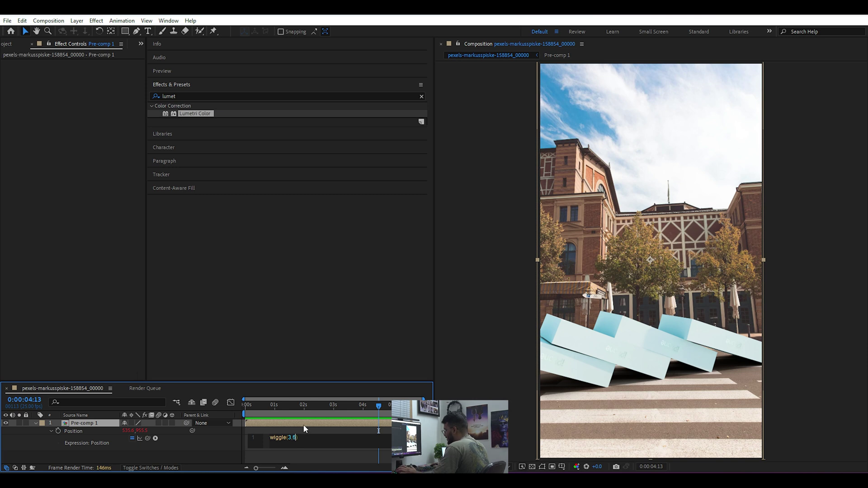
{"action": "left_click", "coordinate": [324, 416]}
{"action": "key", "text": "space"}
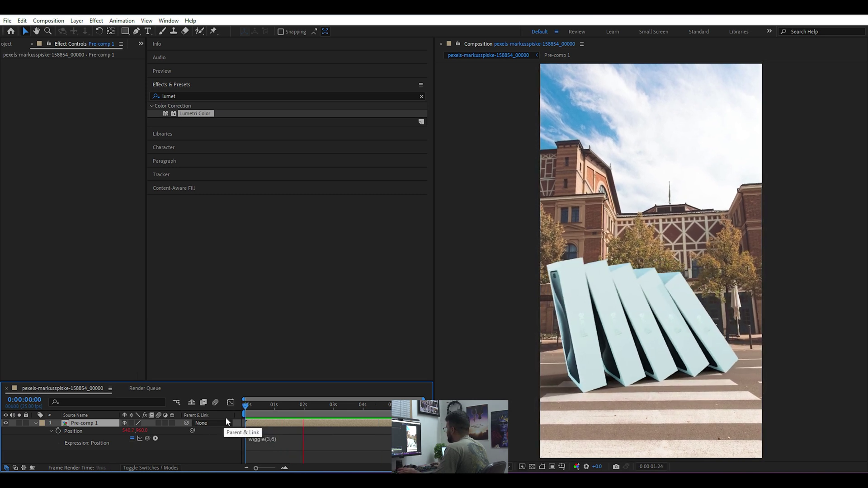
{"action": "left_click", "coordinate": [36, 423]}
{"action": "left_click", "coordinate": [111, 432]}
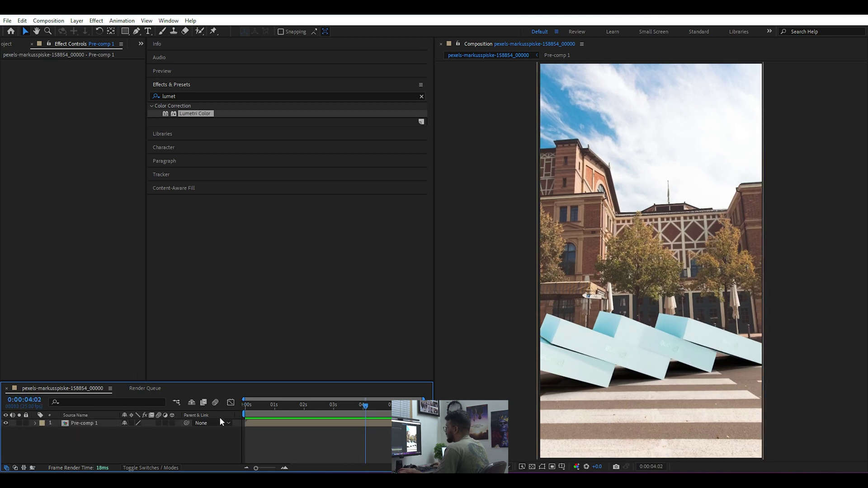
{"action": "left_click_drag", "start_coordinate": [379, 404], "coordinate": [221, 422]}
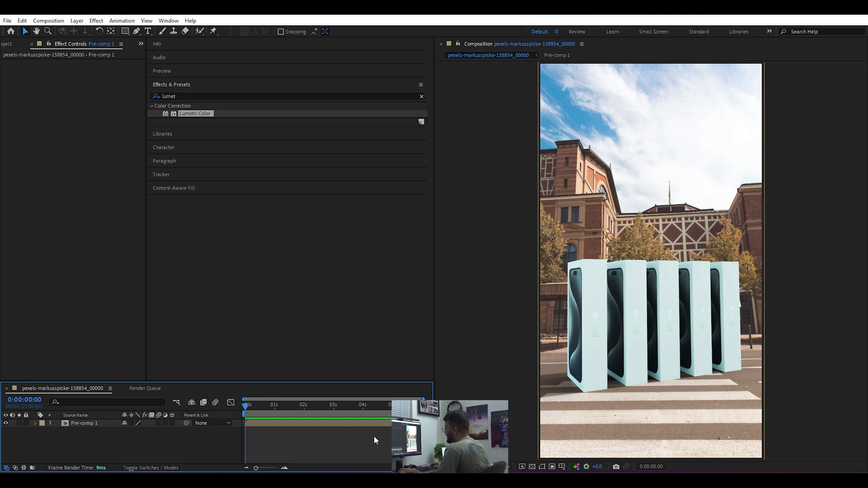
Step: Switch to Chrome, open YouTube and search for "green screen birds"
{"action": "left_click", "coordinate": [572, 478]}
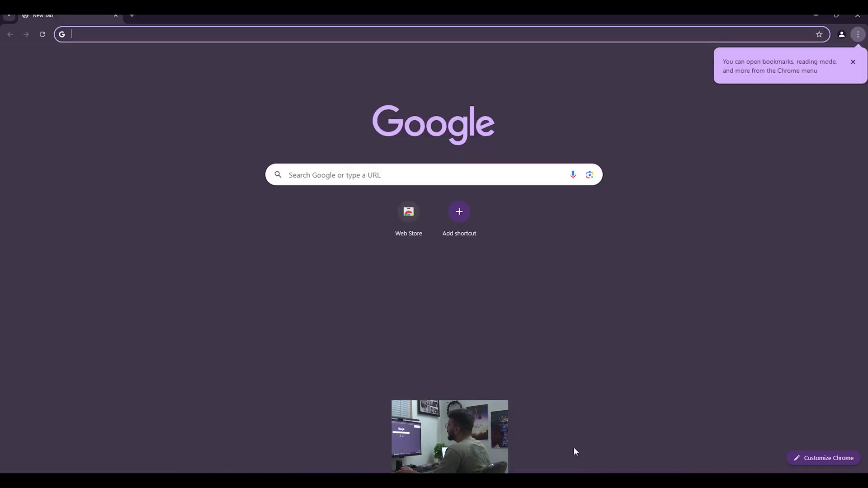
{"action": "type", "text": "you"}
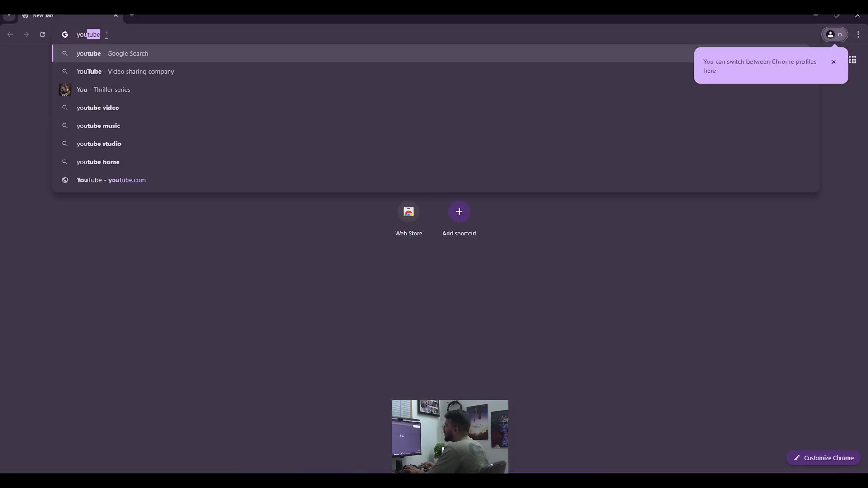
{"action": "key", "text": "Return"}
{"action": "left_click", "coordinate": [127, 144]}
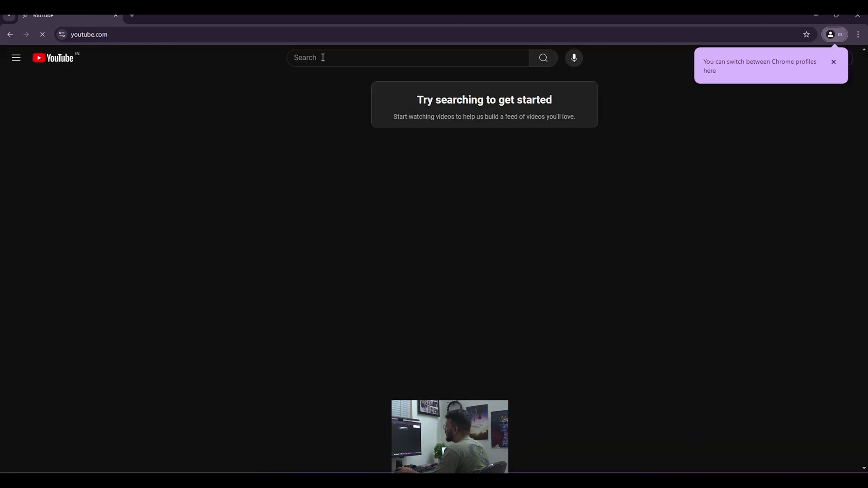
{"action": "left_click", "coordinate": [321, 58]}
{"action": "type", "text": "g"}
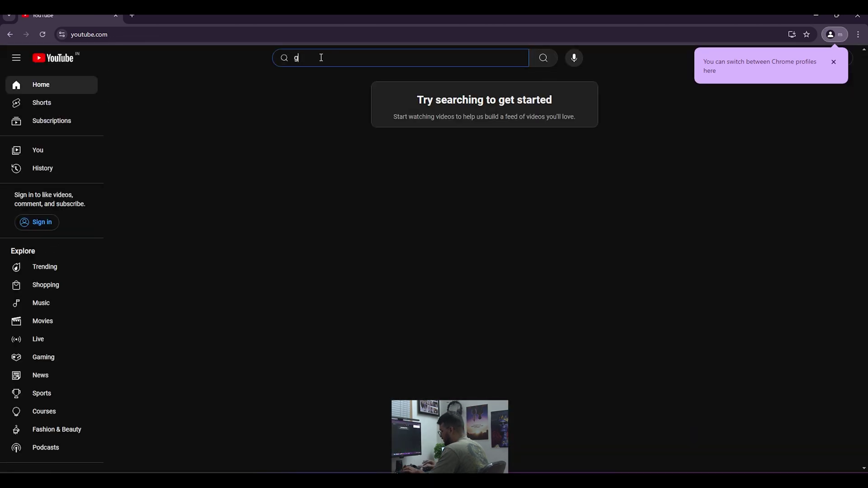
{"action": "type", "text": "reen sc"}
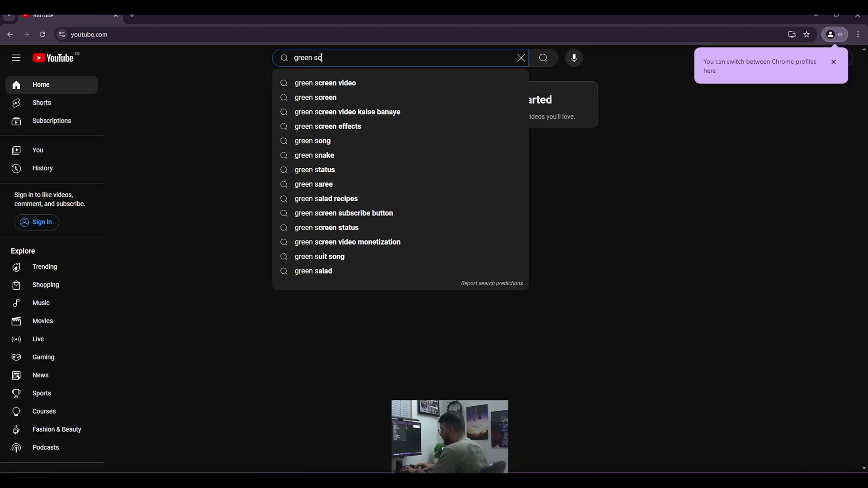
{"action": "type", "text": "reen birds"}
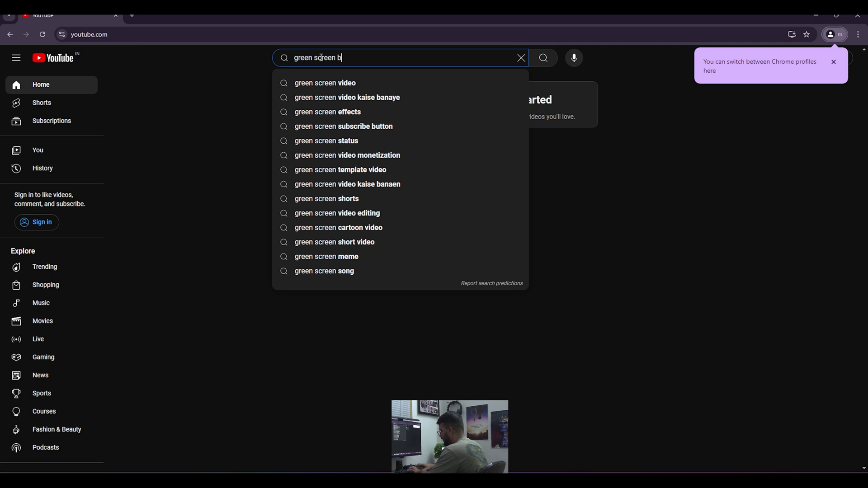
{"action": "key", "text": "Return"}
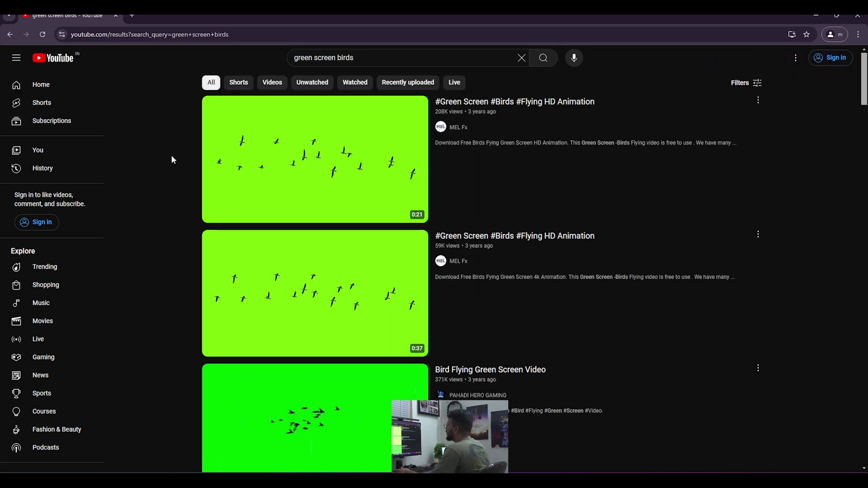
Step: Open the "Bird Flying Green Screen Video" result and copy its share link
{"action": "scroll", "coordinate": [347, 288], "scroll_direction": "down", "scroll_amount": 3}
{"action": "scroll", "coordinate": [347, 289], "scroll_direction": "down", "scroll_amount": 1}
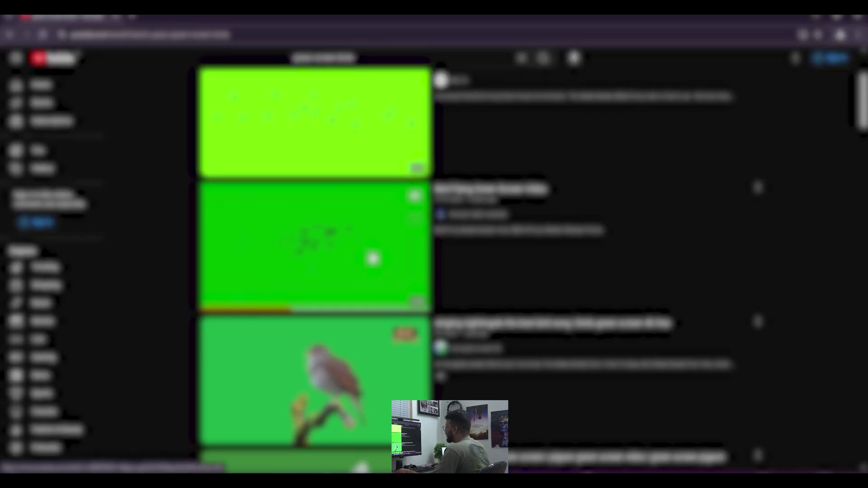
{"action": "left_click", "coordinate": [371, 254]}
{"action": "scroll", "coordinate": [246, 167], "scroll_direction": "down", "scroll_amount": 4}
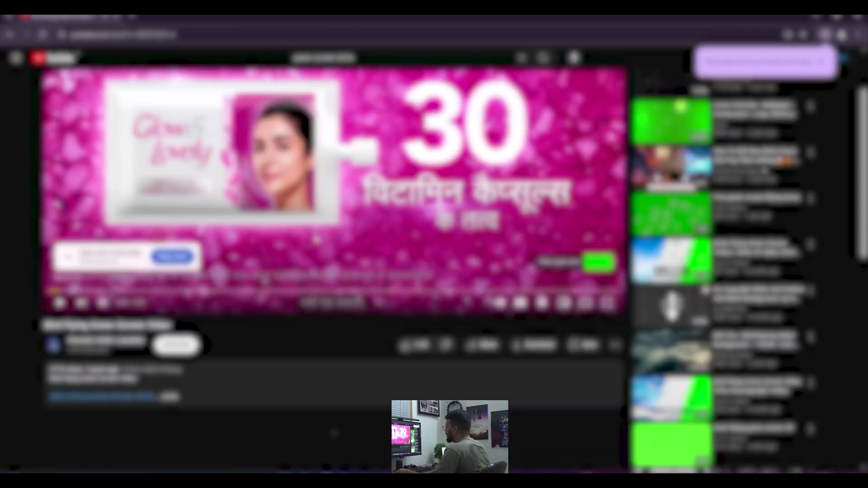
{"action": "scroll", "coordinate": [247, 166], "scroll_direction": "down", "scroll_amount": 2}
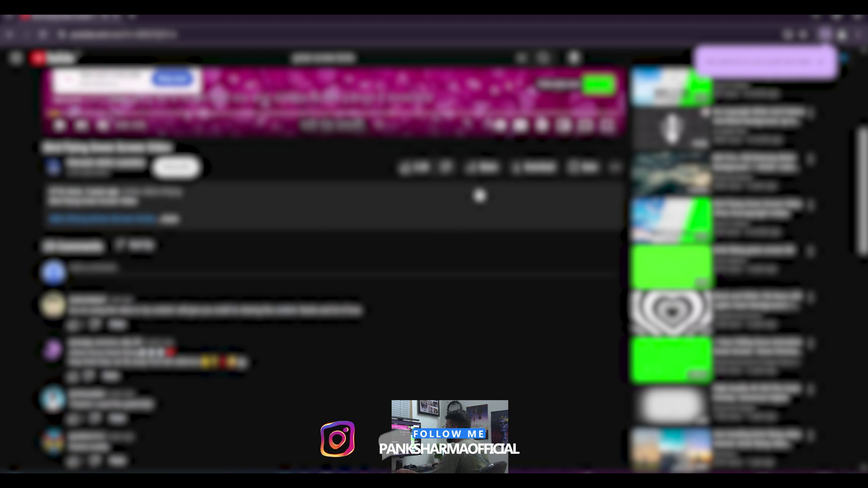
{"action": "left_click", "coordinate": [487, 168]}
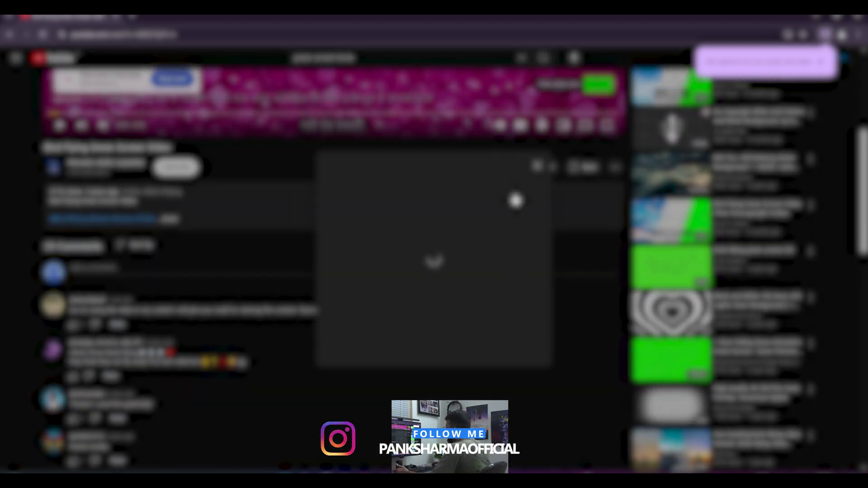
{"action": "left_click", "coordinate": [522, 277]}
{"action": "left_click", "coordinate": [537, 200]}
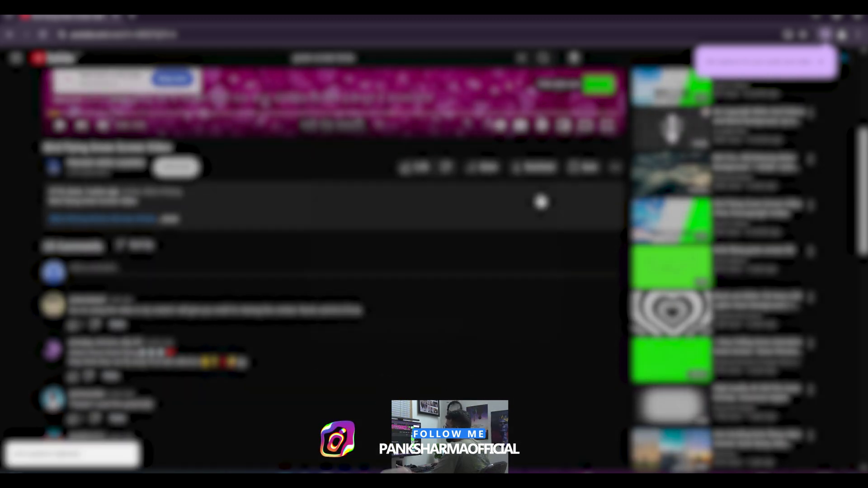
Step: Search Google for "youtube video downloader" in a new browser tab
{"action": "left_click", "coordinate": [138, 17]}
{"action": "type", "text": "youtub"}
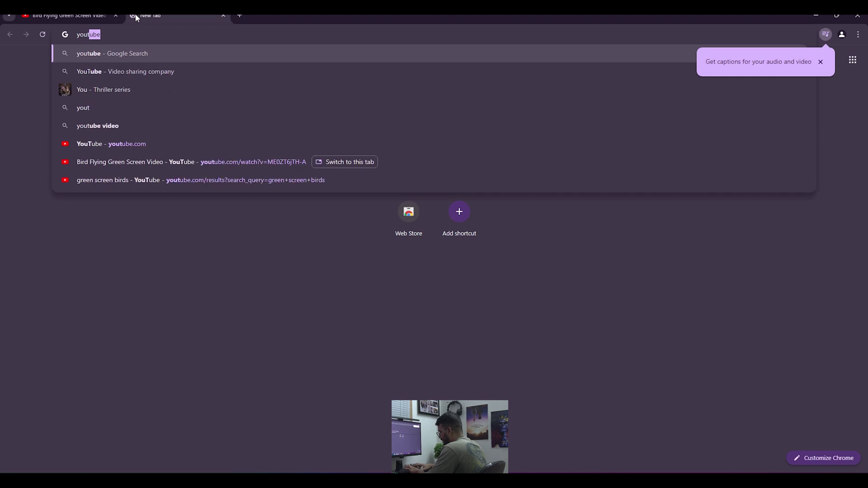
{"action": "type", "text": "e video"}
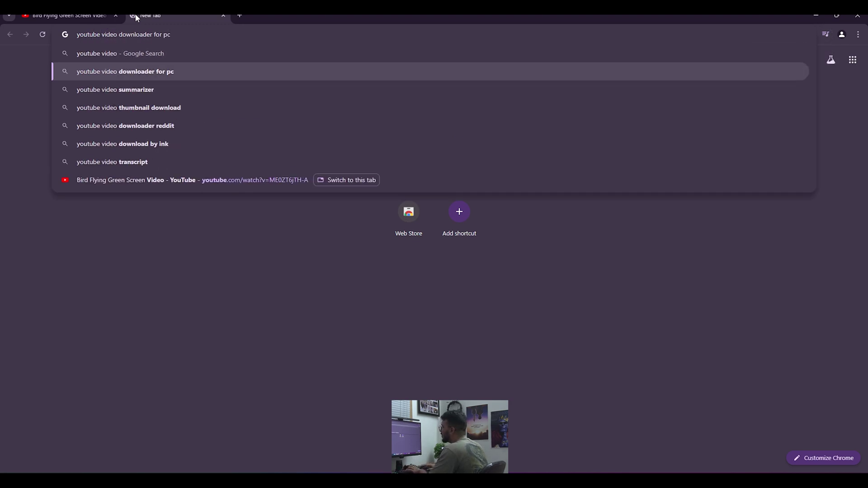
{"action": "key", "text": "BackSpace"}
{"action": "key", "text": "BackSpace"}
{"action": "key", "text": "BackSpace"}
{"action": "key", "text": "BackSpace"}
{"action": "key", "text": "BackSpace"}
{"action": "key", "text": "BackSpace"}
{"action": "key", "text": "Return"}
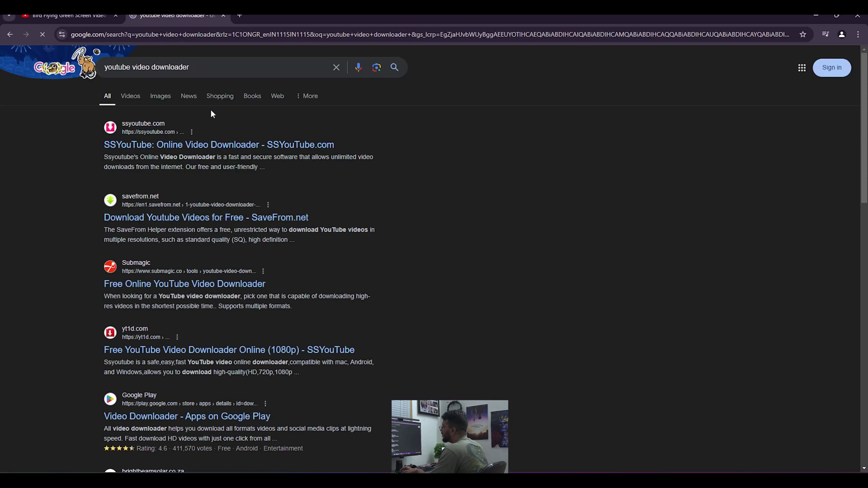
Step: Download the bird video as 360.mp4 from SSYouTube using the copied link, and close the ad page that opens
{"action": "left_click", "coordinate": [213, 149]}
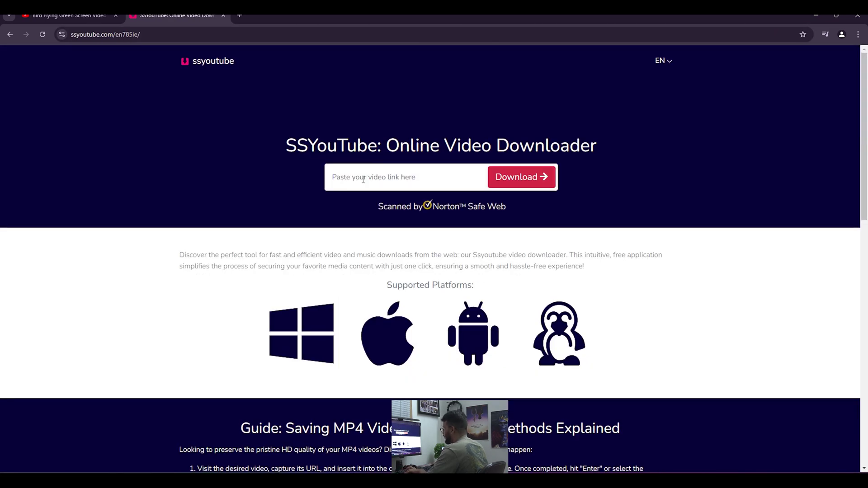
{"action": "left_click", "coordinate": [363, 179]}
{"action": "key", "text": "ctrl+v"}
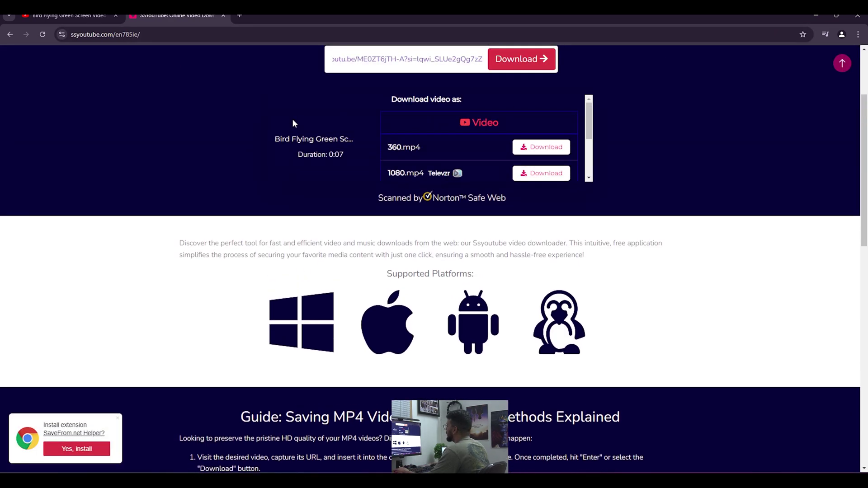
{"action": "left_click", "coordinate": [540, 147]}
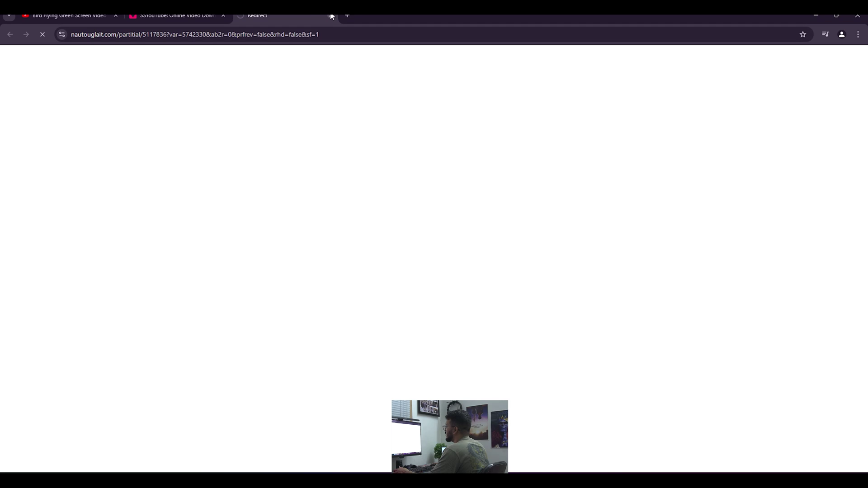
{"action": "left_click", "coordinate": [330, 16]}
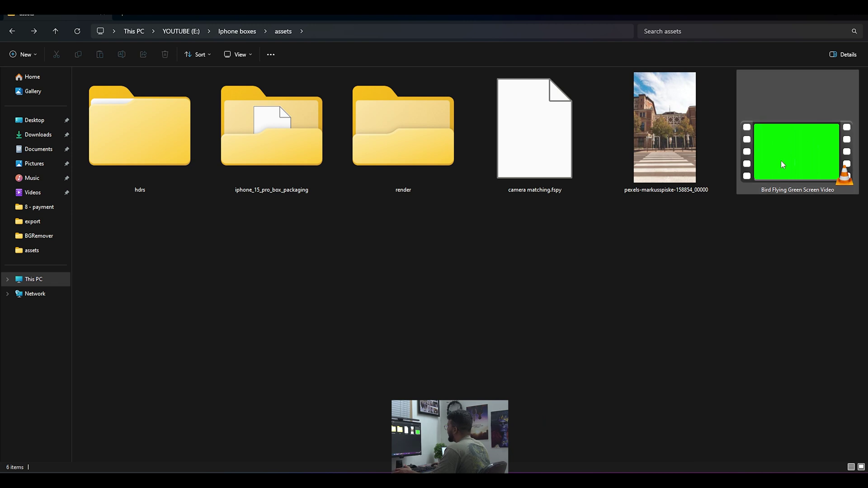
Step: Open Pre-comp 1 in After Effects and add the Bird Flying Green Screen Video from the assets folder as its uppermost layer
{"action": "left_click_drag", "start_coordinate": [774, 179], "coordinate": [92, 420]}
{"action": "double_click", "coordinate": [92, 421]}
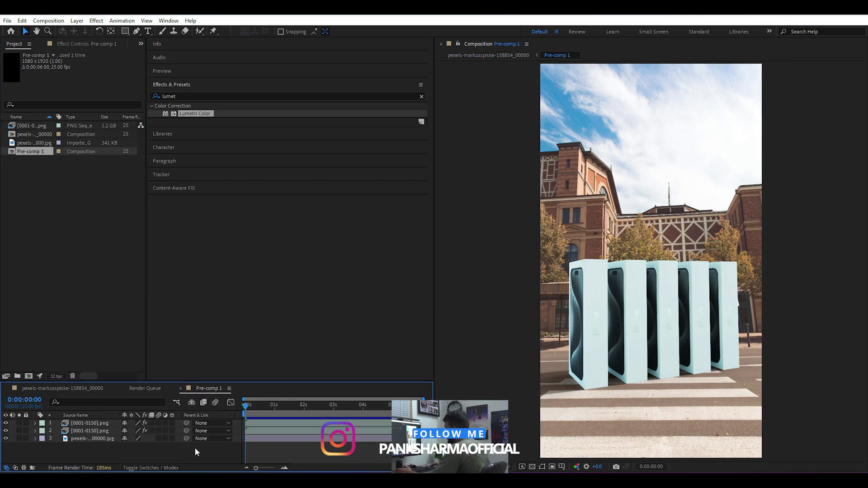
{"action": "left_click", "coordinate": [345, 438]}
{"action": "left_click_drag", "start_coordinate": [784, 158], "coordinate": [242, 446]}
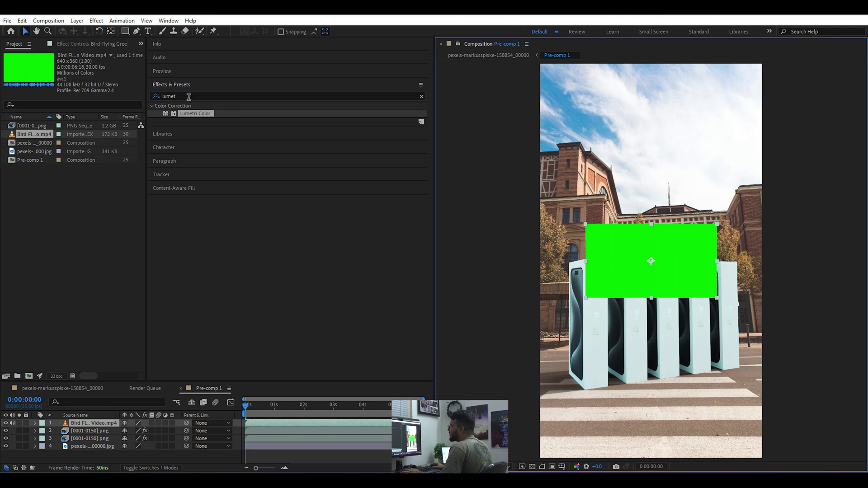
Step: Apply Keylight (1.2) to the bird video layer and sample its green background as the Screen Colour
{"action": "left_click", "coordinate": [161, 96]}
{"action": "type", "text": "keyligh"}
{"action": "left_click_drag", "start_coordinate": [196, 145], "coordinate": [97, 424]}
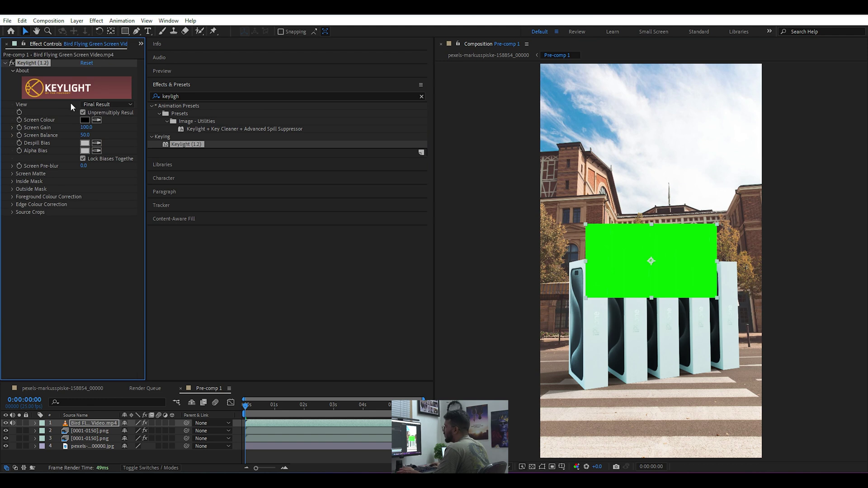
{"action": "left_click", "coordinate": [647, 229]}
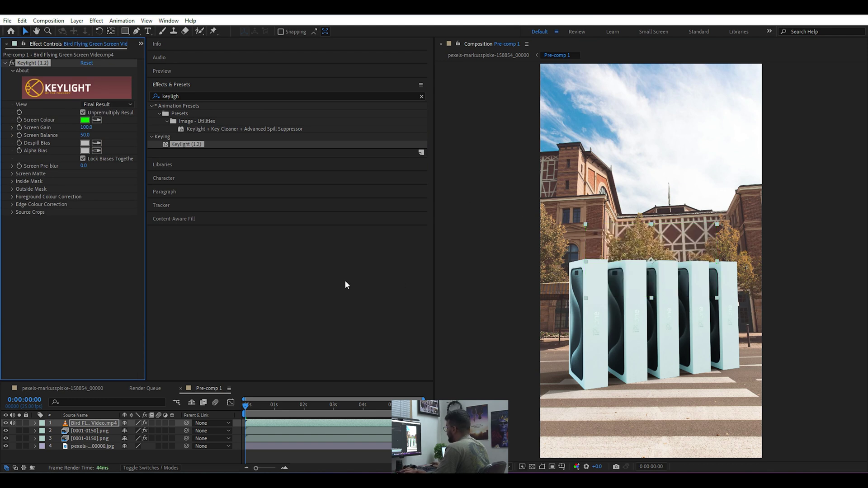
Step: Scale the bird layer to 248%, move it up over the sky, and preview the birds from the start
{"action": "left_click", "coordinate": [294, 424]}
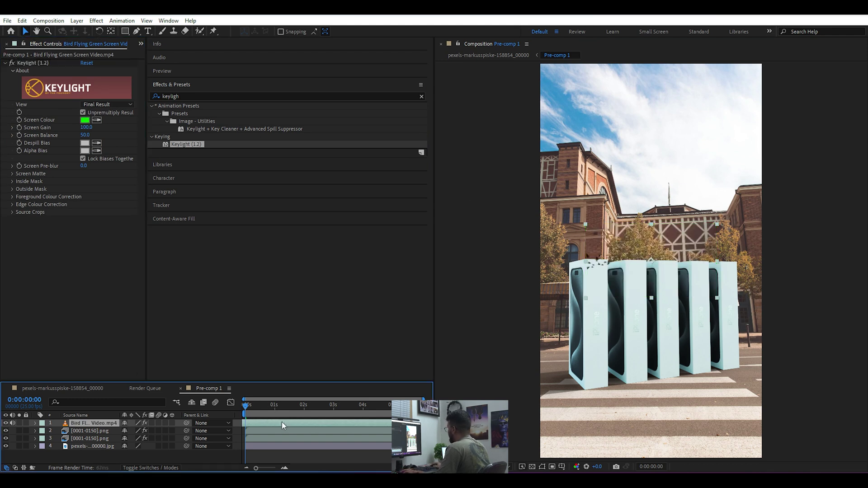
{"action": "key", "text": "s"}
{"action": "left_click_drag", "start_coordinate": [134, 430], "coordinate": [193, 424]}
{"action": "left_click_drag", "start_coordinate": [626, 285], "coordinate": [633, 129]}
{"action": "key", "text": "space"}
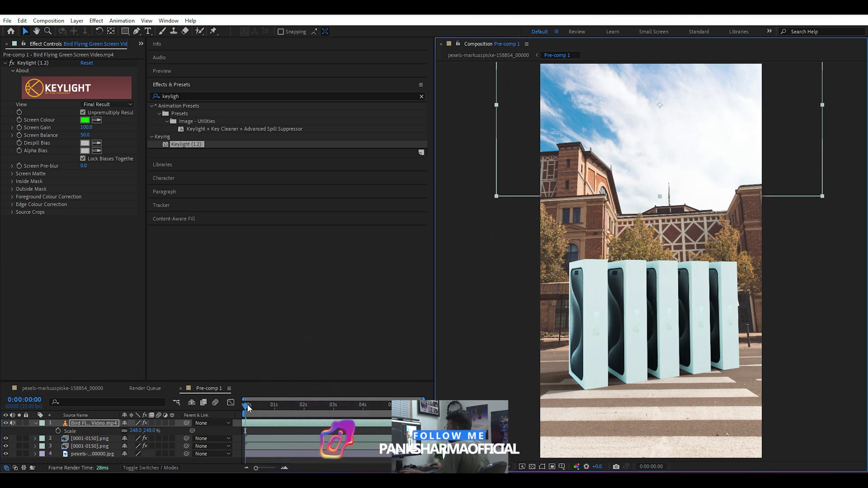
{"action": "left_click_drag", "start_coordinate": [304, 400], "coordinate": [247, 417]}
Step: Return to the pexels-markusspiske-158854_00000 composition, collapse the pre-comp layer's properties, and preview the birds with the camera shake
{"action": "left_click", "coordinate": [94, 388]}
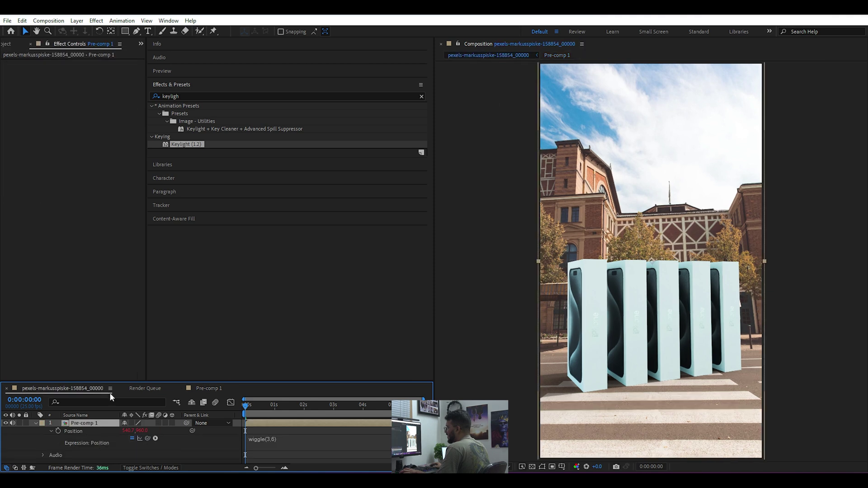
{"action": "left_click", "coordinate": [35, 423]}
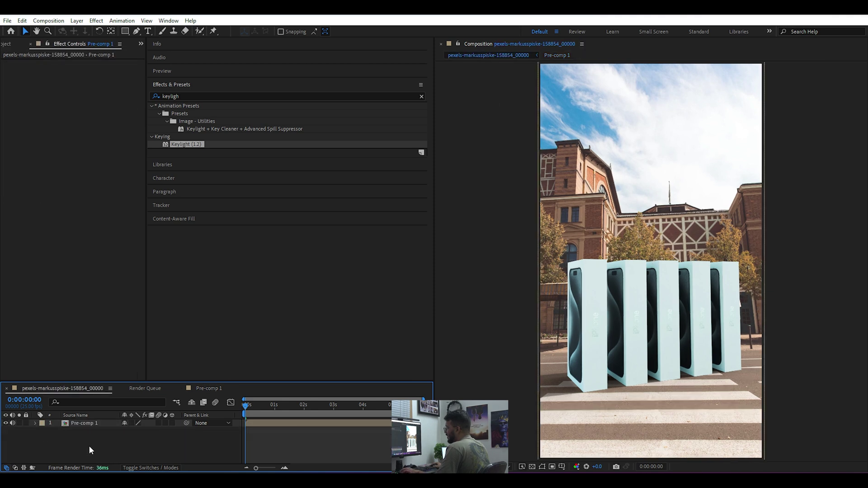
{"action": "left_click_drag", "start_coordinate": [262, 406], "coordinate": [274, 410]}
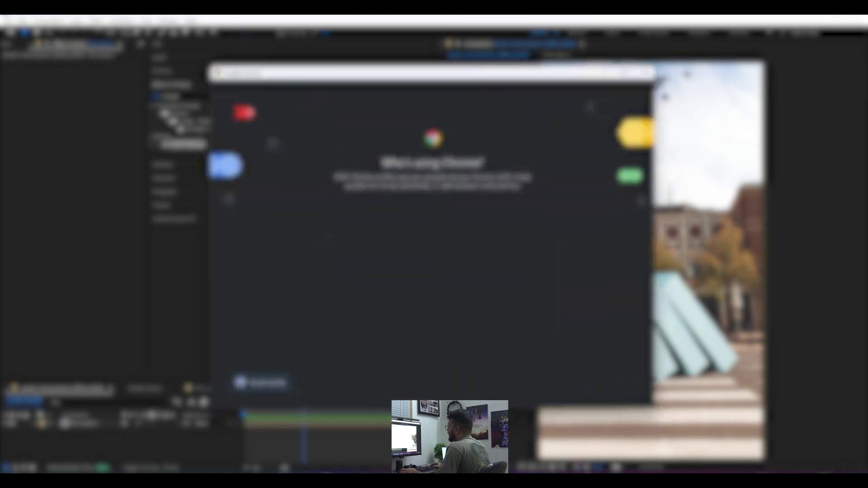
Step: Switch to Chrome, search Google Images for "apple logo", and filter the results to transparent images
{"action": "left_click", "coordinate": [426, 288]}
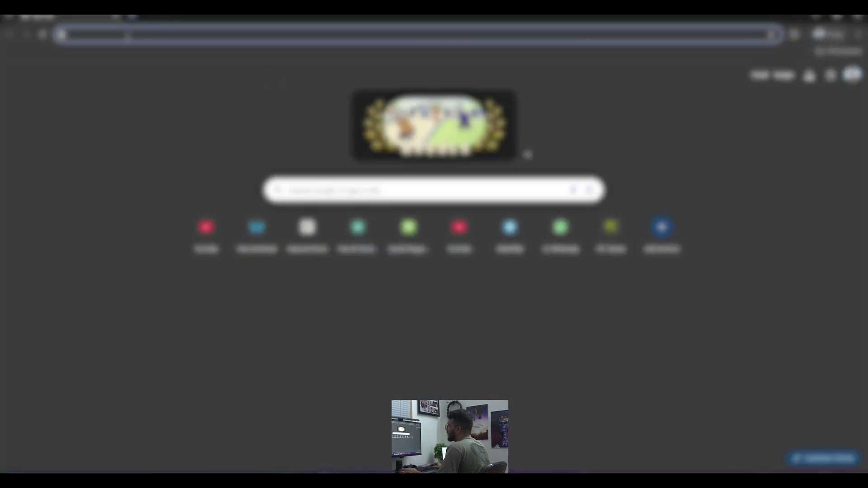
{"action": "type", "text": "aesle logo"}
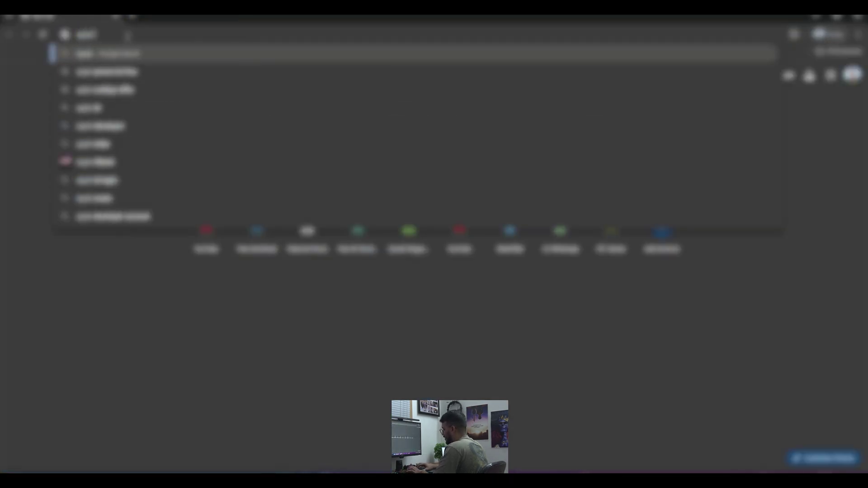
{"action": "key", "text": "Return"}
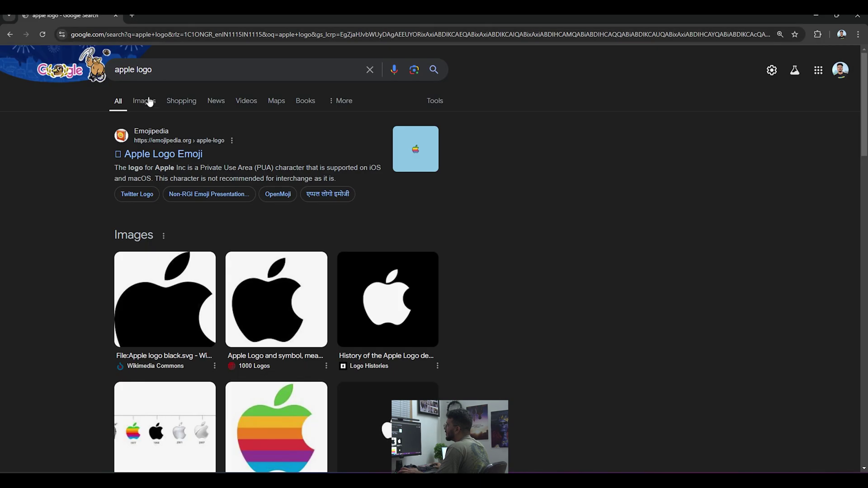
{"action": "left_click", "coordinate": [145, 101]}
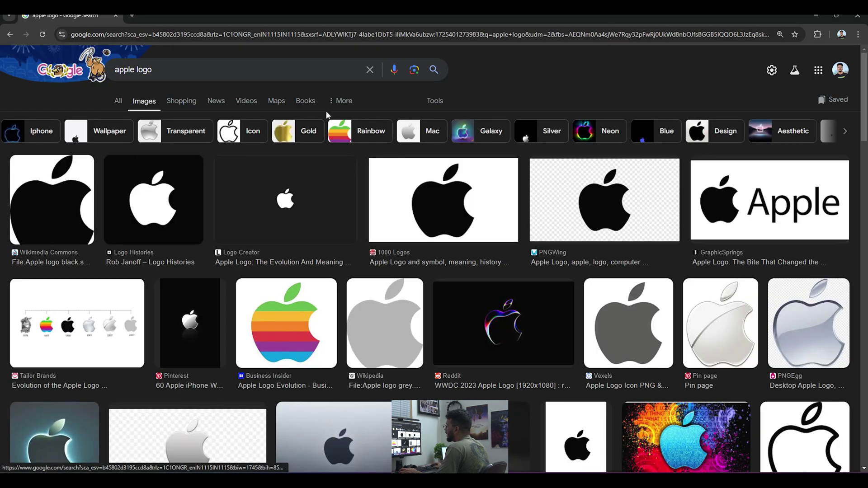
{"action": "left_click", "coordinate": [435, 101]}
{"action": "left_click", "coordinate": [165, 162]}
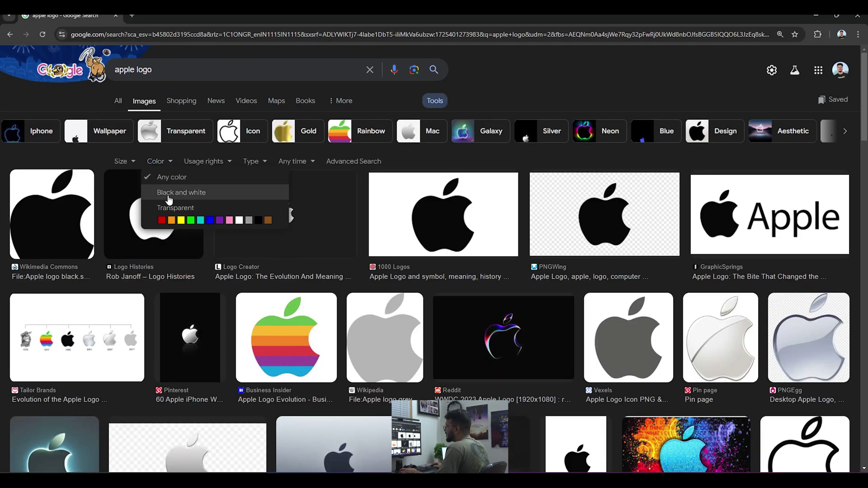
{"action": "left_click", "coordinate": [168, 207]}
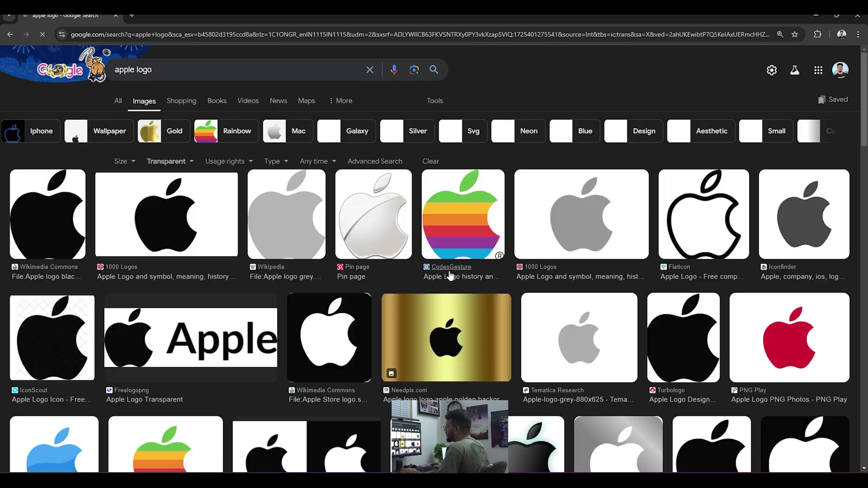
Step: Open the black Apple logo result from 1000 Logos and save the image
{"action": "left_click", "coordinate": [222, 221]}
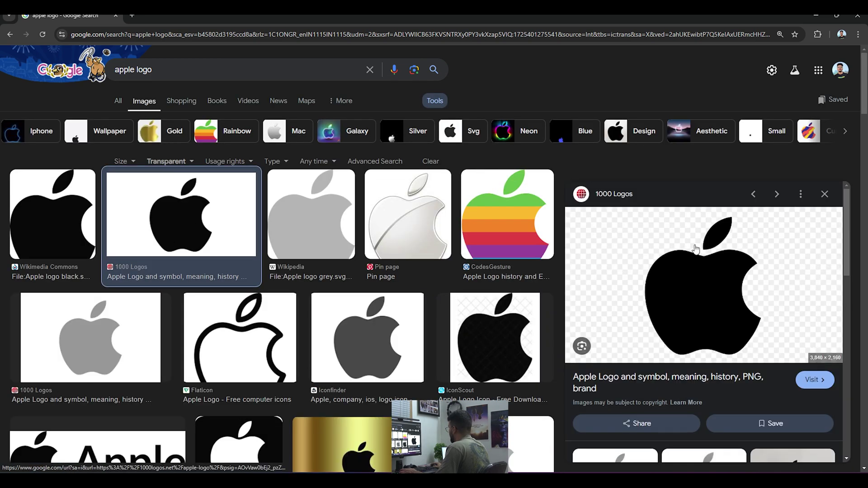
{"action": "right_click", "coordinate": [696, 246]}
{"action": "left_click", "coordinate": [733, 167]}
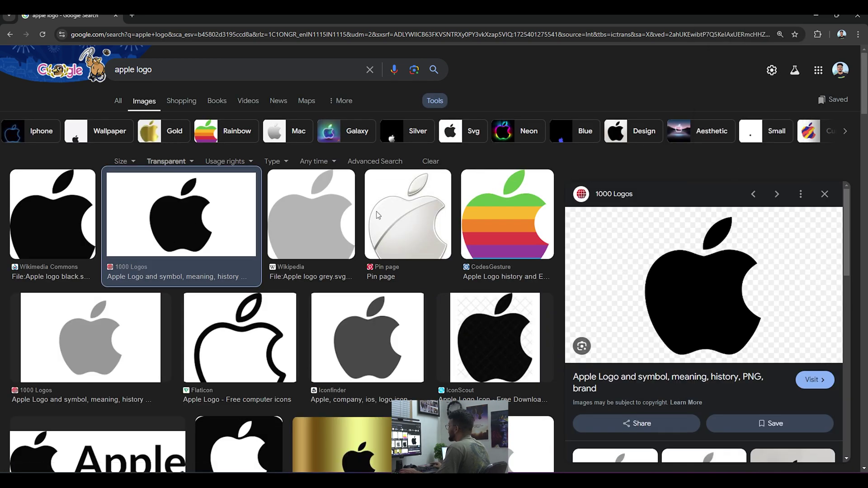
{"action": "left_click", "coordinate": [357, 224]}
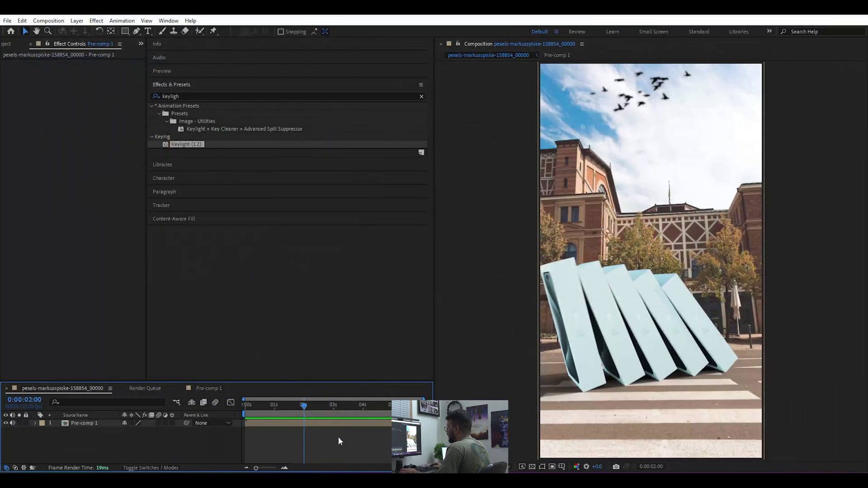
Step: Split the Pre-comp 1 layer at 0:00:04:09, after the boxes have fallen, and delete the remaining part
{"action": "left_click_drag", "start_coordinate": [307, 413], "coordinate": [376, 403]}
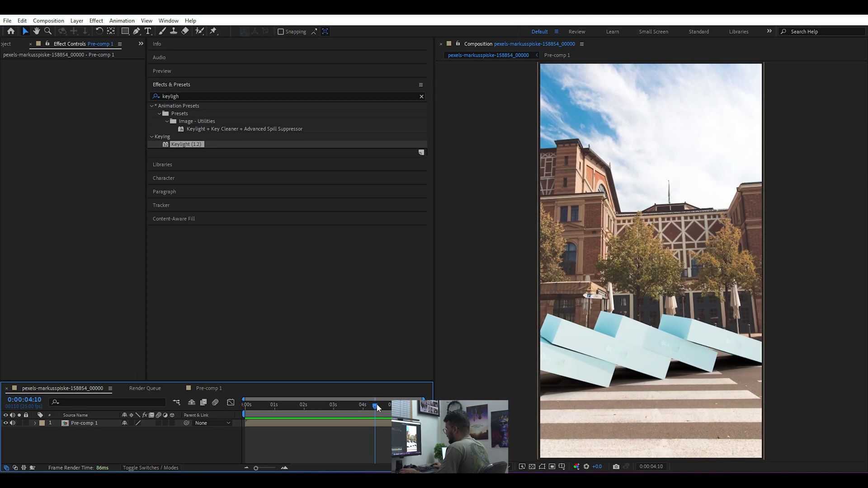
{"action": "left_click", "coordinate": [372, 425]}
{"action": "left_click", "coordinate": [342, 437]}
{"action": "left_click", "coordinate": [371, 424]}
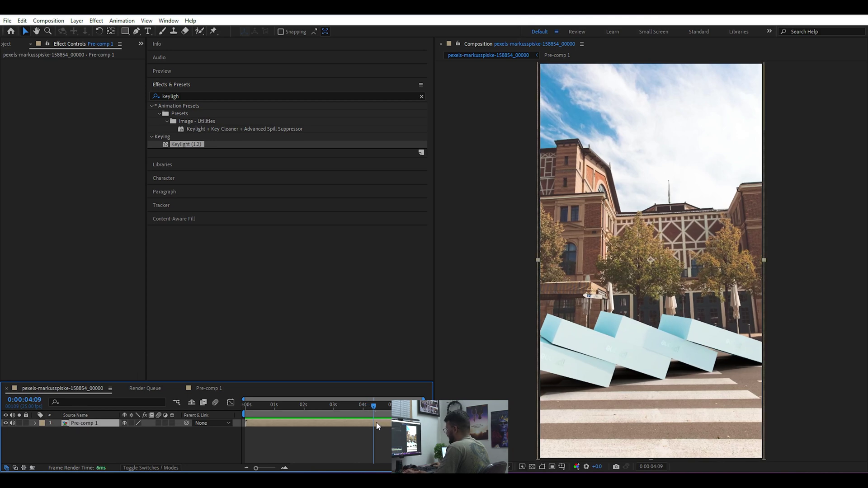
{"action": "key", "text": "ctrl+shift+d"}
{"action": "key", "text": "Delete"}
Step: Add Apple-Logo.png above the pre-comp layer, split it at 0:00:04:09, and delete the earlier part
{"action": "left_click", "coordinate": [347, 480]}
{"action": "left_click", "coordinate": [273, 287]}
{"action": "left_click", "coordinate": [139, 278]}
{"action": "left_click_drag", "start_coordinate": [461, 480], "coordinate": [384, 434]}
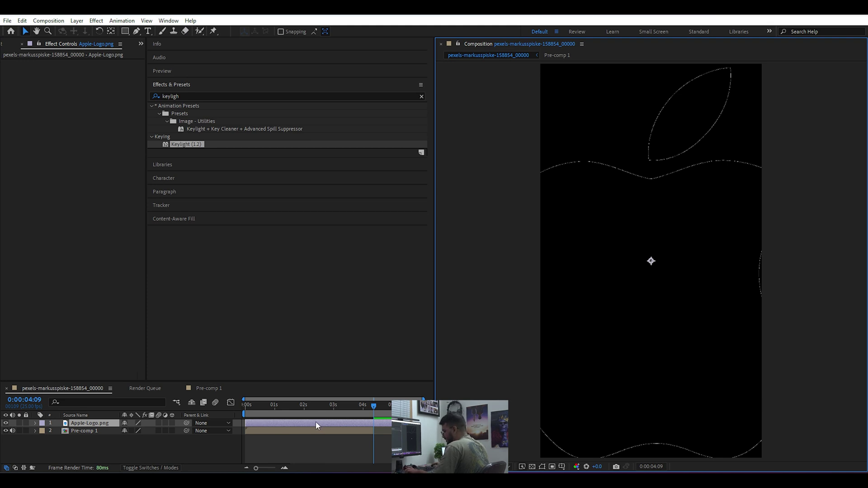
{"action": "key", "text": "ctrl+d"}
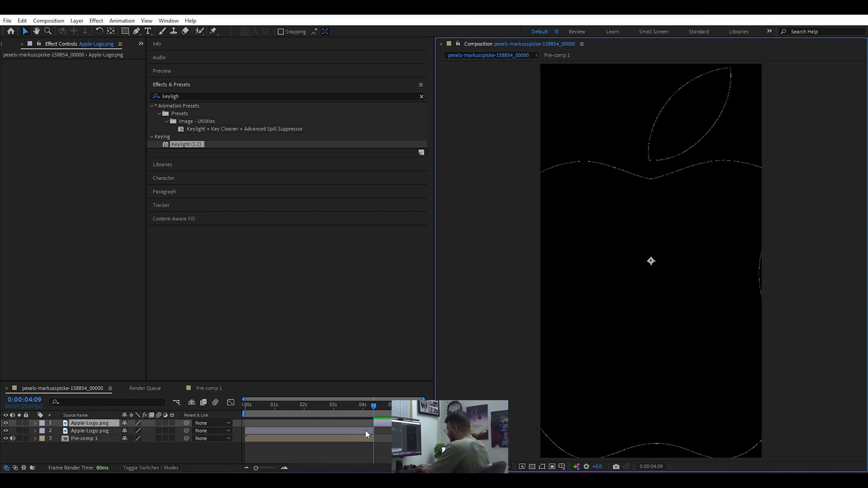
{"action": "left_click", "coordinate": [92, 430]}
{"action": "key", "text": "Delete"}
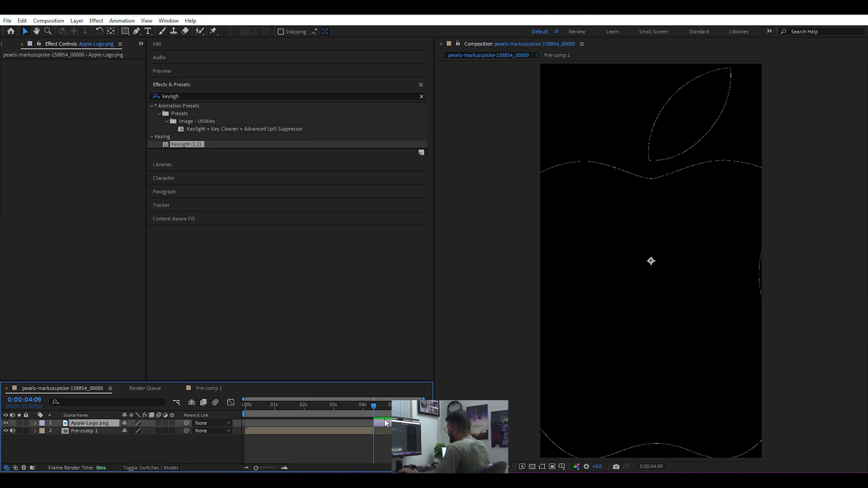
Step: Scale the Apple-Logo.png layer down to 11%
{"action": "key", "text": "s"}
{"action": "left_click_drag", "start_coordinate": [134, 432], "coordinate": [92, 430]}
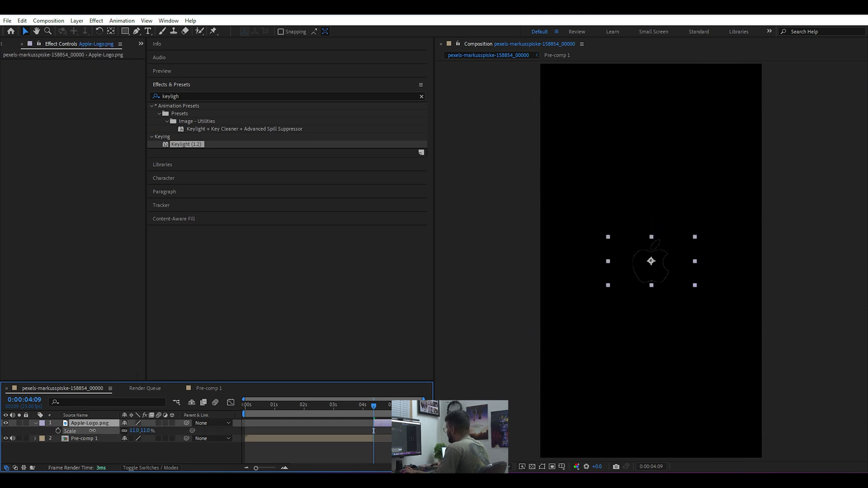
{"action": "left_click", "coordinate": [111, 452]}
{"action": "left_click", "coordinate": [404, 423]}
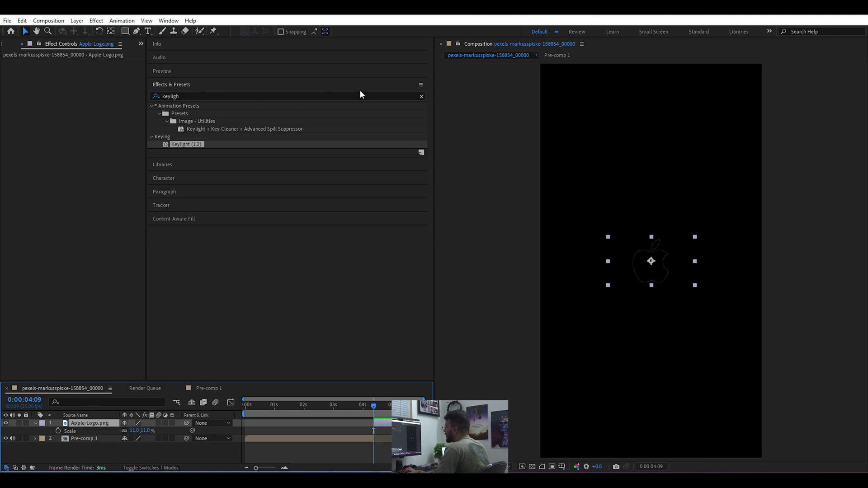
Step: Apply the Fill effect to the Apple-Logo.png layer and set its color to white (FFFFFF)
{"action": "left_click", "coordinate": [423, 97]}
{"action": "left_click", "coordinate": [396, 96]}
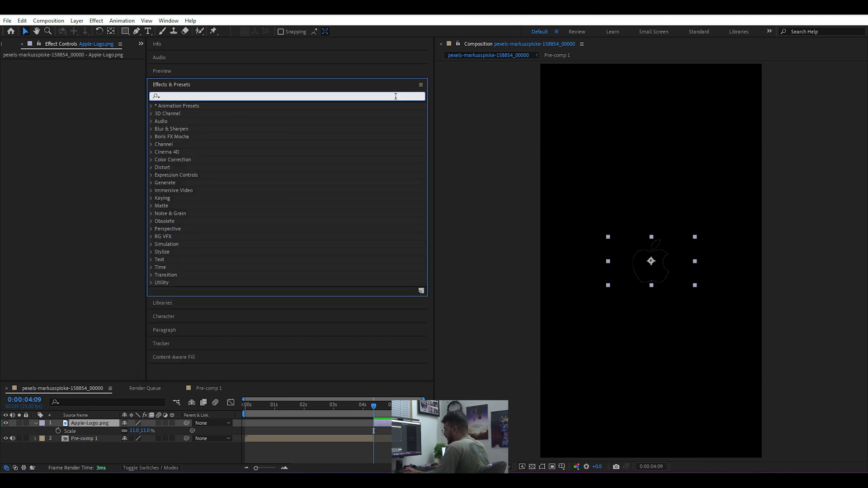
{"action": "type", "text": "fill"}
{"action": "left_click_drag", "start_coordinate": [183, 160], "coordinate": [104, 423]}
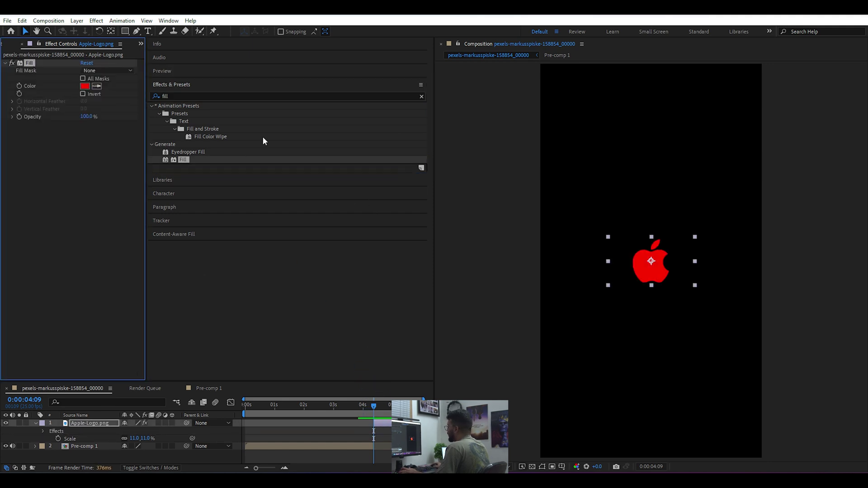
{"action": "left_click", "coordinate": [84, 86]}
{"action": "left_click", "coordinate": [168, 221]}
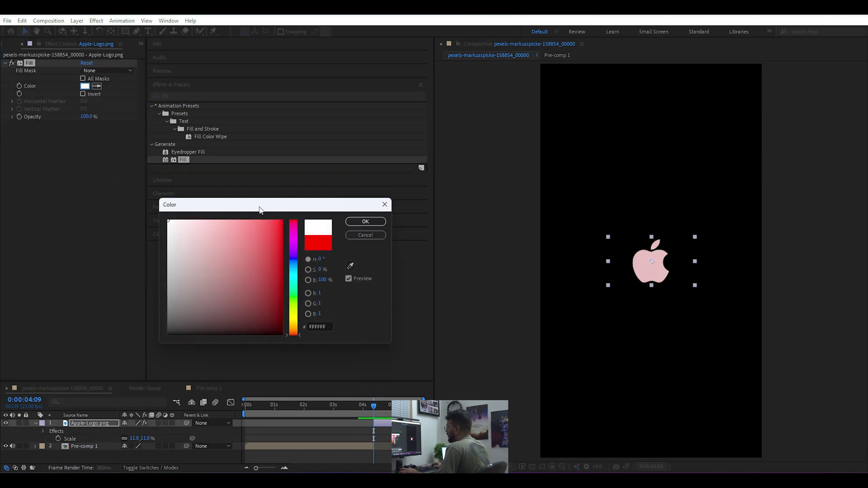
{"action": "left_click", "coordinate": [366, 222]}
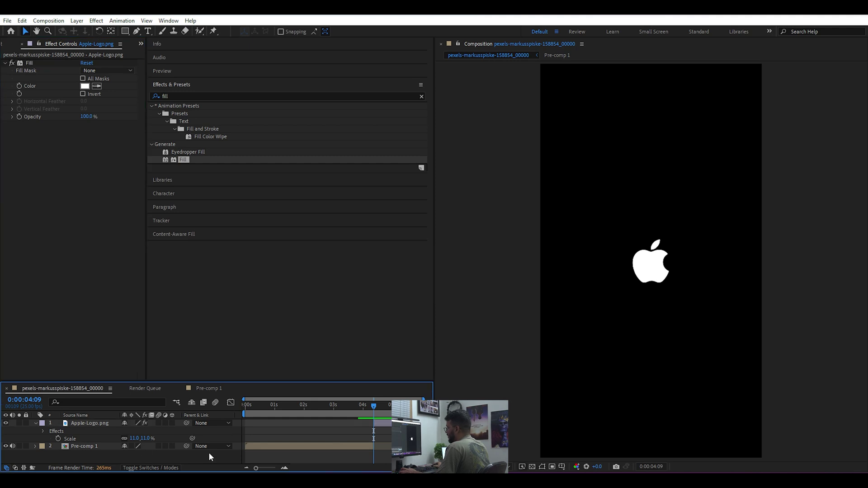
{"action": "left_click", "coordinate": [36, 423]}
Step: Play the composition from the beginning to review the transition from the falling boxes to the logo
{"action": "left_click_drag", "start_coordinate": [374, 405], "coordinate": [229, 414]}
{"action": "key", "text": "space"}
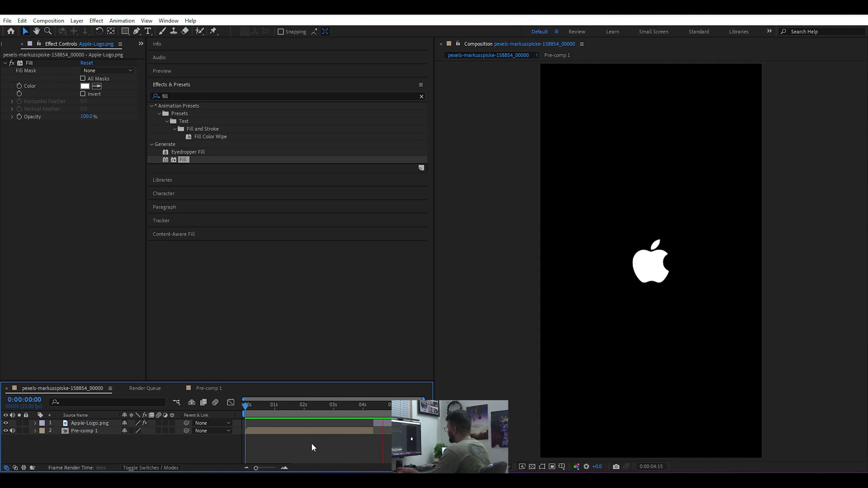
{"action": "key", "text": "space"}
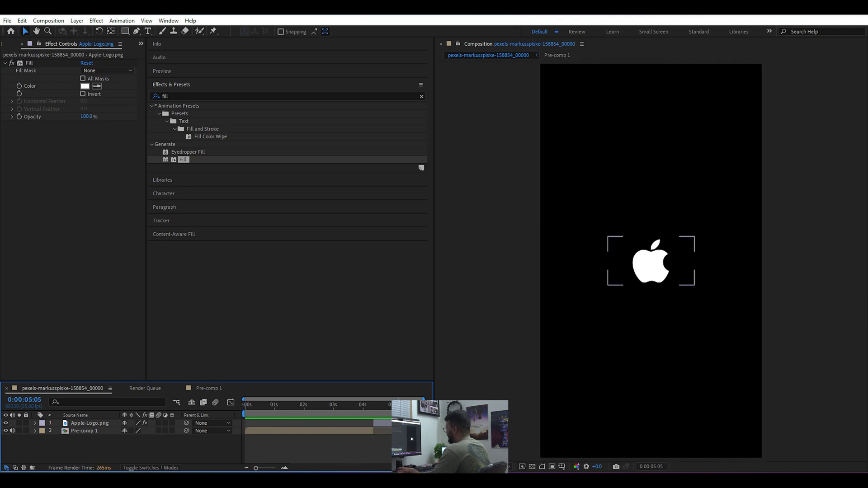
Step: Reduce the Apple-Logo.png layer's scale to 6%
{"action": "left_click", "coordinate": [271, 423]}
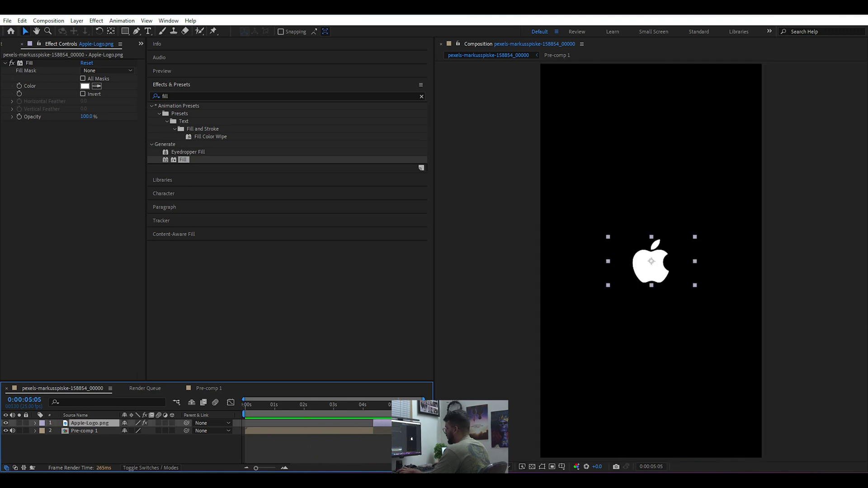
{"action": "key", "text": "s"}
{"action": "mouse_move", "coordinate": [136, 434]}
{"action": "left_mouse_down"}
{"action": "mouse_move", "coordinate": [124, 433]}
{"action": "mouse_move", "coordinate": [133, 431]}
{"action": "left_mouse_up"}
{"action": "left_click", "coordinate": [270, 435]}
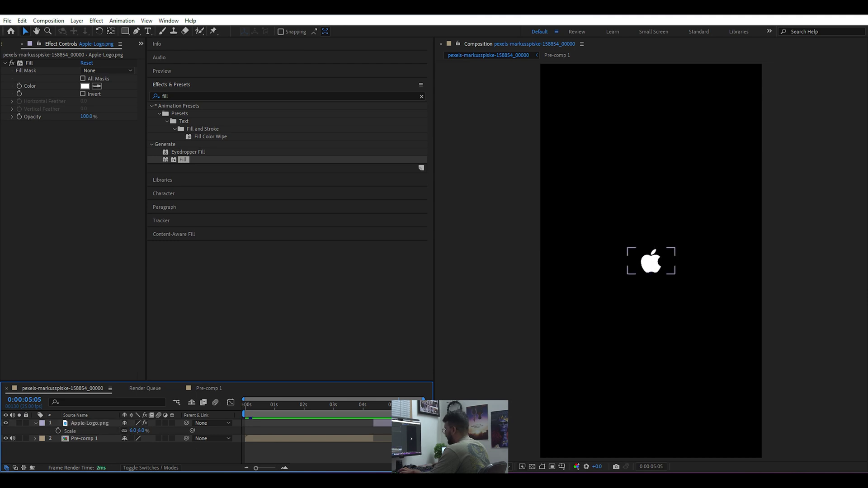
Step: Keyframe the Apple-Logo.png scale from 6% at the layer's start, 0:00:04:09, to 8% at 0:00:05:24
{"action": "left_click", "coordinate": [389, 424]}
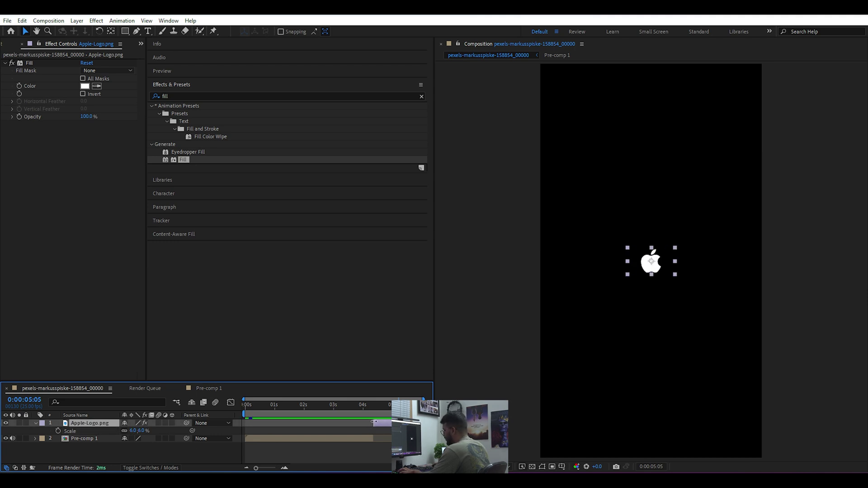
{"action": "key", "text": "i"}
{"action": "key", "text": "s"}
{"action": "key", "text": "s"}
{"action": "left_click", "coordinate": [58, 431]}
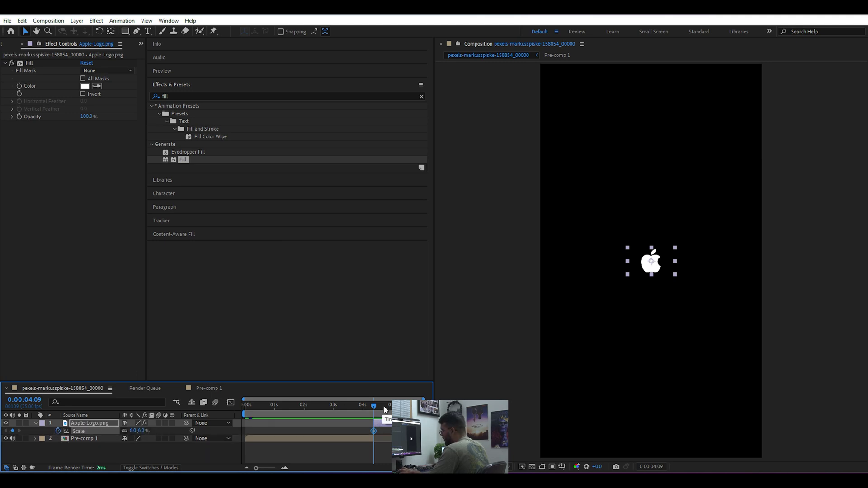
{"action": "left_click_drag", "start_coordinate": [379, 405], "coordinate": [415, 406]}
{"action": "left_click", "coordinate": [135, 430]}
{"action": "type", "text": "8"}
{"action": "key", "text": "Return"}
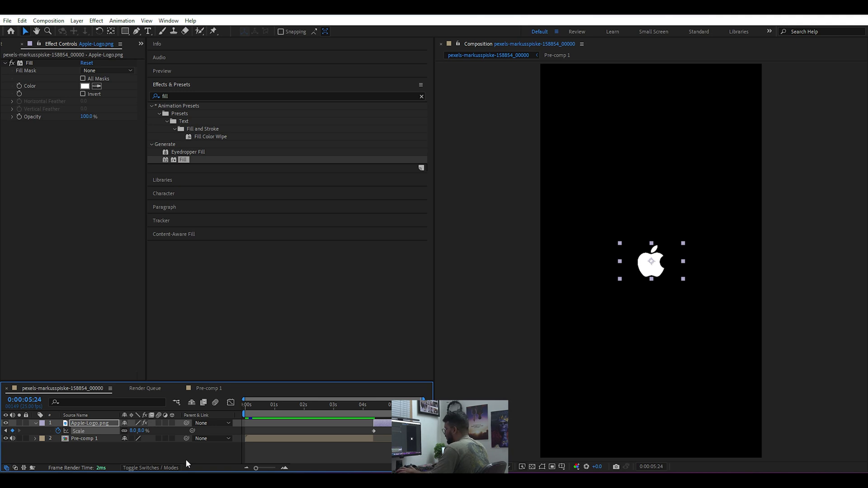
{"action": "left_click", "coordinate": [185, 459]}
Step: Preview the composition with the animated logo and return the playhead to 0:00:00:00
{"action": "left_click", "coordinate": [343, 403]}
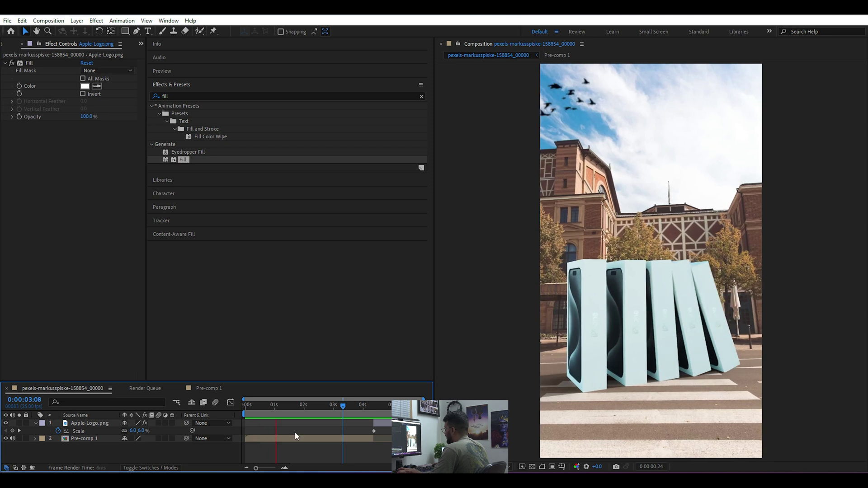
{"action": "key", "text": "space"}
{"action": "left_click_drag", "start_coordinate": [291, 407], "coordinate": [191, 445]}
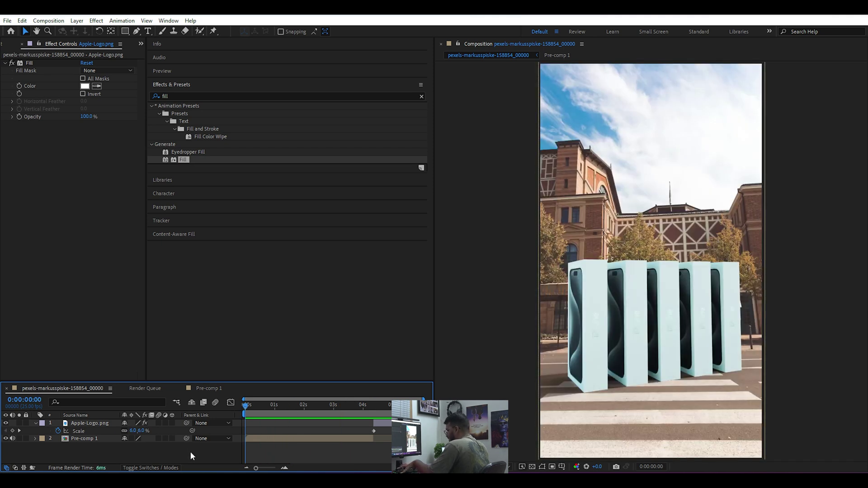
Step: Add the composition to the render queue and set its H.264 output to a VBR target bitrate of 50 Mbps
{"action": "key", "text": "ctrl+m"}
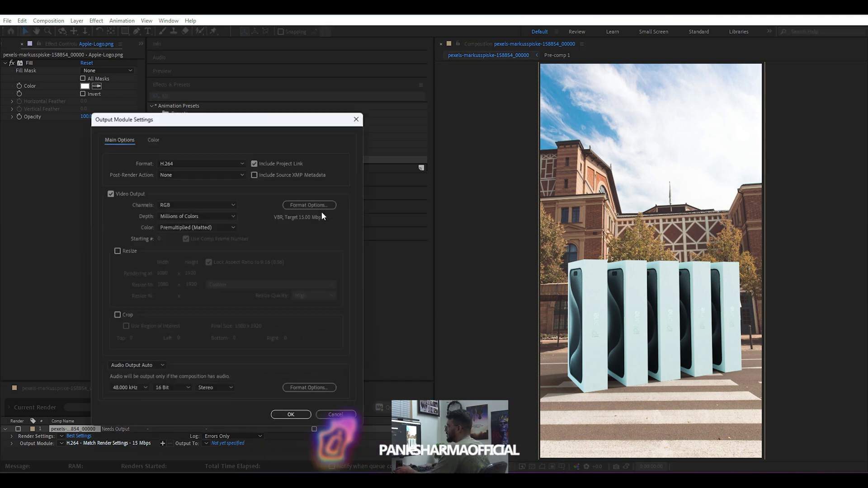
{"action": "left_click", "coordinate": [308, 206]}
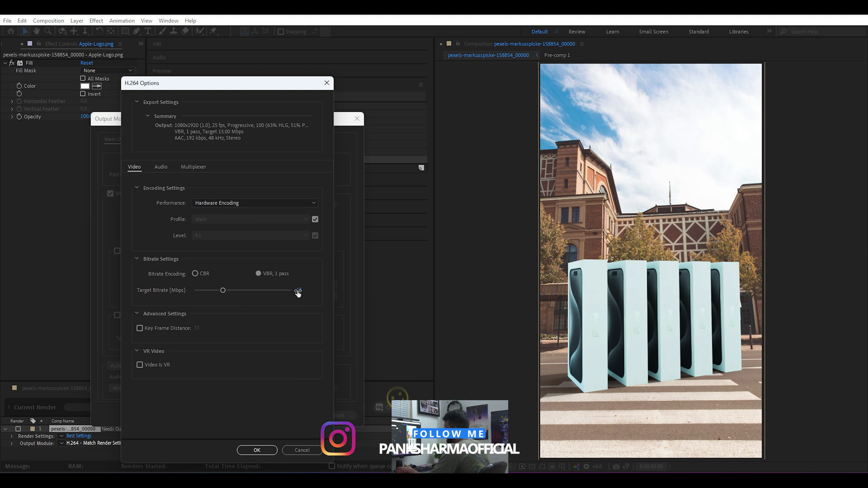
{"action": "left_click", "coordinate": [257, 450]}
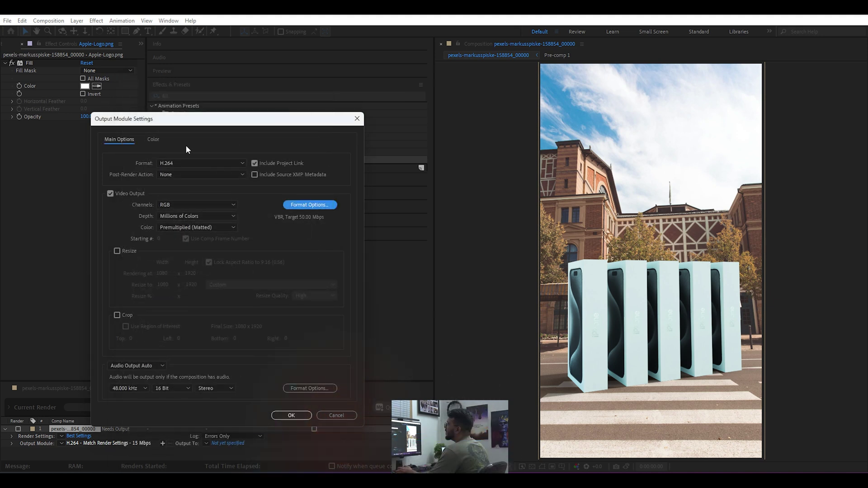
{"action": "left_click_drag", "start_coordinate": [196, 122], "coordinate": [249, 121]}
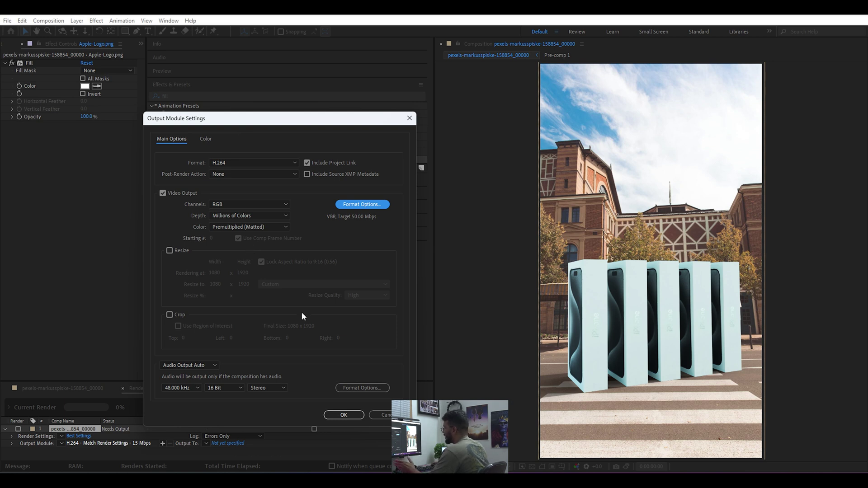
{"action": "left_click", "coordinate": [342, 414]}
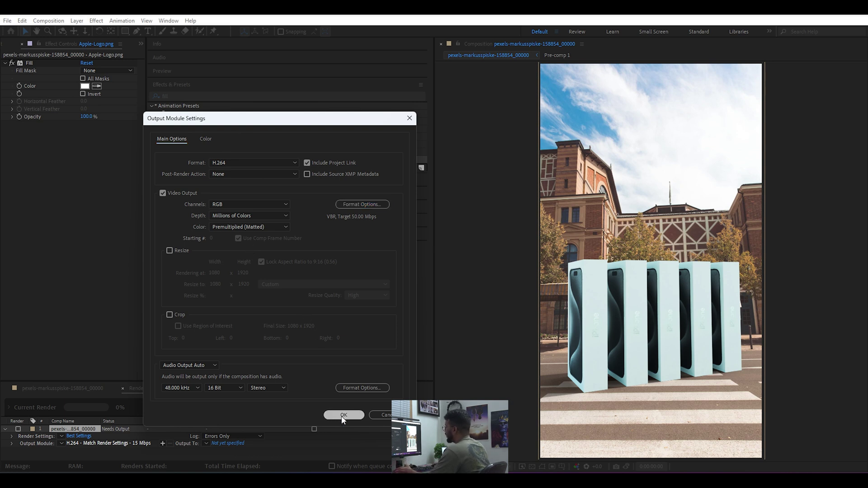
Step: Set the output movie to final.mp4 in the assets folder and render the queued composition
{"action": "left_click", "coordinate": [226, 443]}
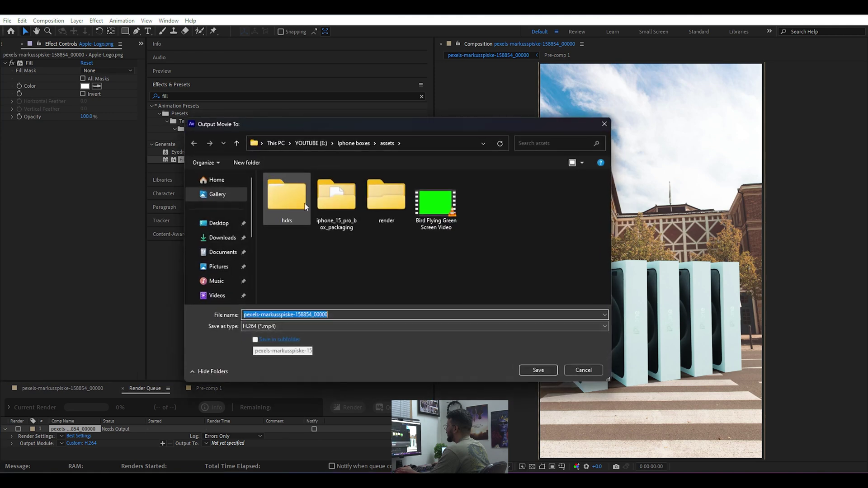
{"action": "type", "text": "finas"}
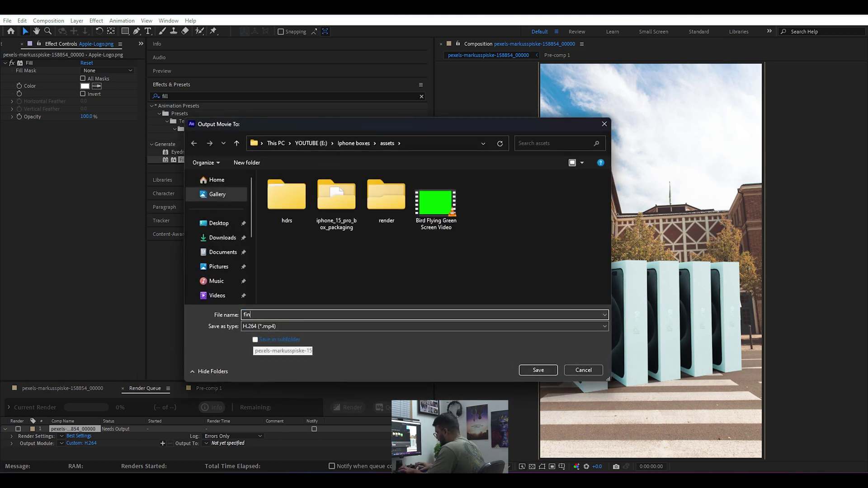
{"action": "key", "text": "Return"}
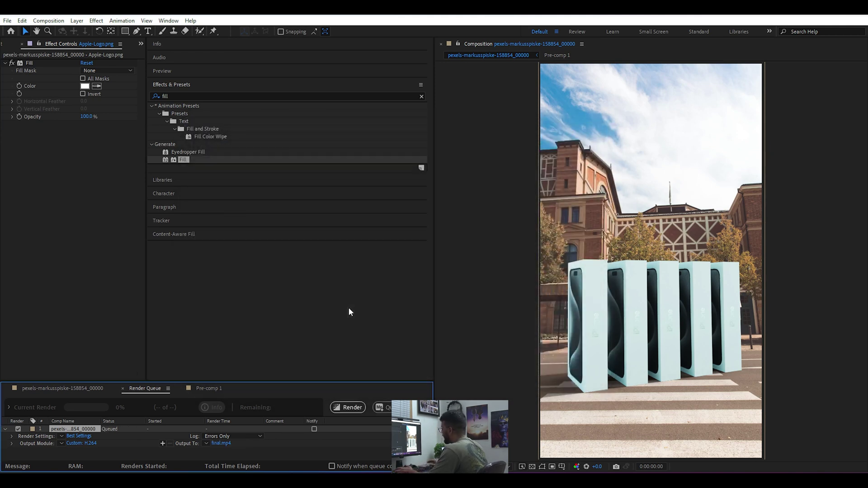
{"action": "left_click", "coordinate": [347, 407]}
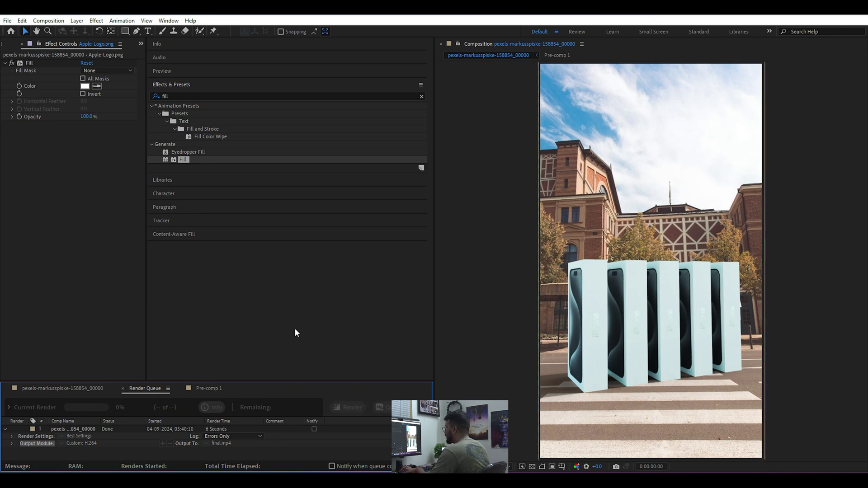
Step: Switch to the assets folder in File Explorer and play the rendered final video full screen, skipping back to review it
{"action": "left_click", "coordinate": [347, 480]}
{"action": "left_click", "coordinate": [503, 278]}
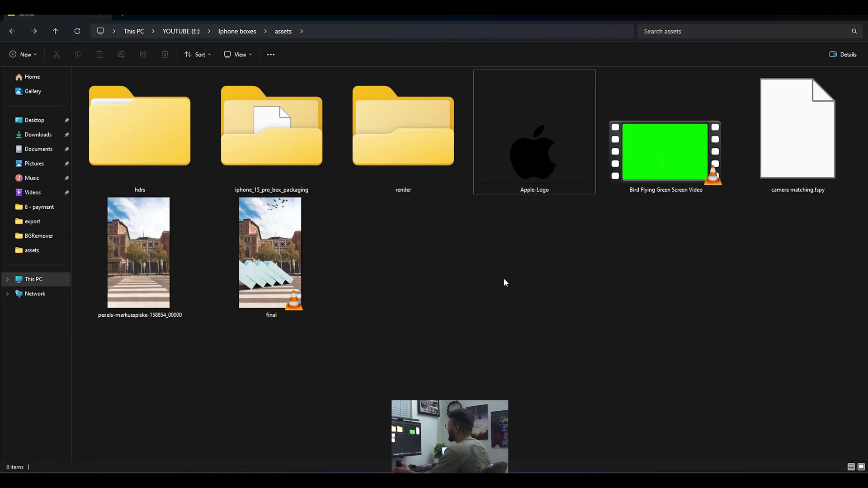
{"action": "left_click", "coordinate": [265, 234]}
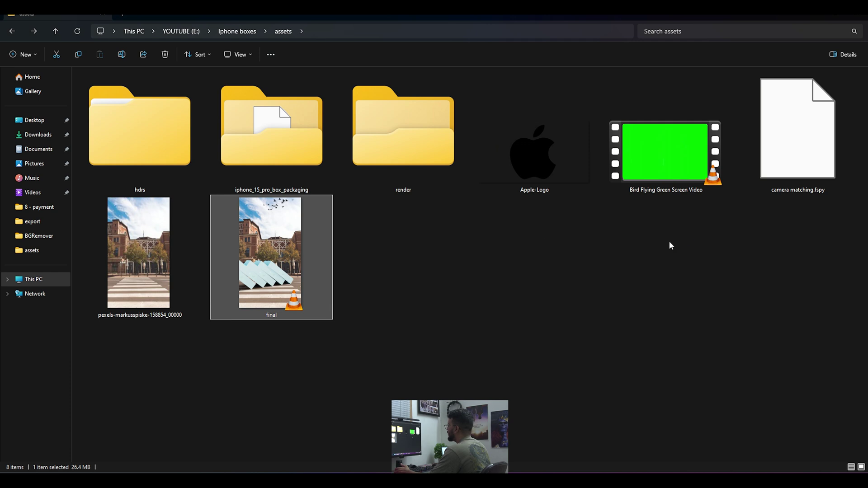
{"action": "key", "text": "Return"}
{"action": "double_click", "coordinate": [720, 240]}
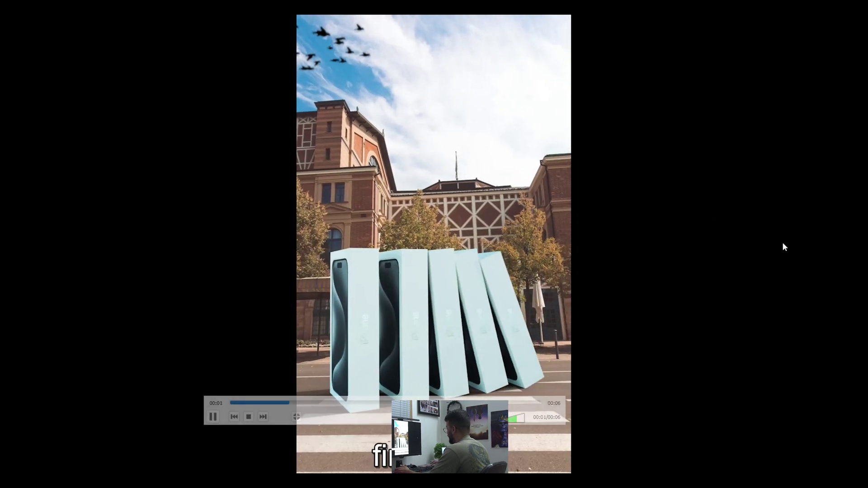
{"action": "key", "text": "Left"}
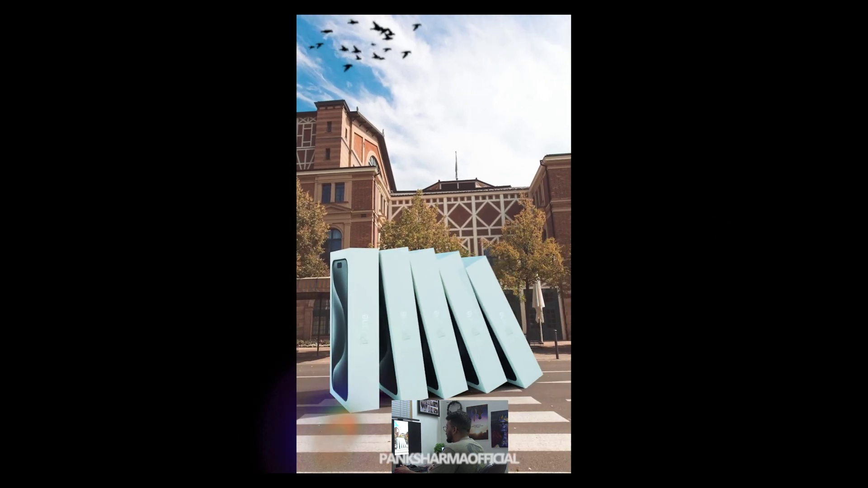